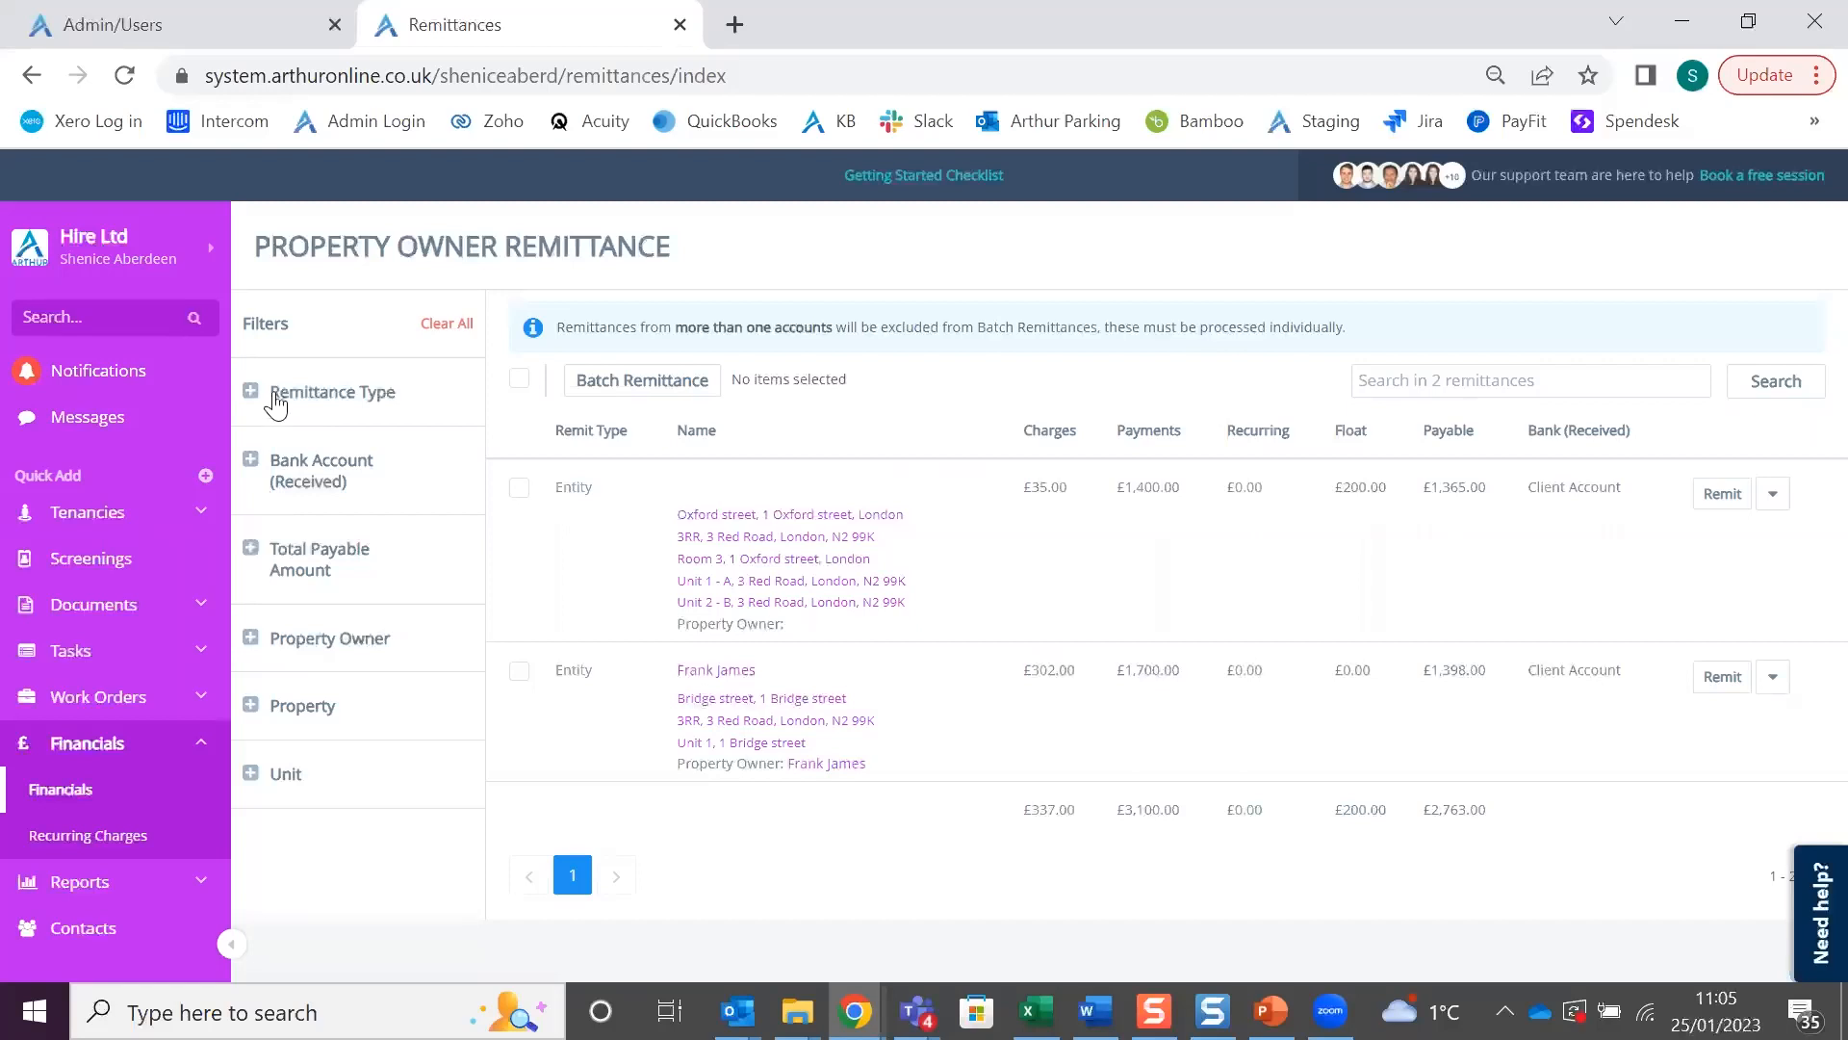
Examine the options of the Remittance Type, Bank Account (Received) and Total Payable Amount filters
click(277, 402)
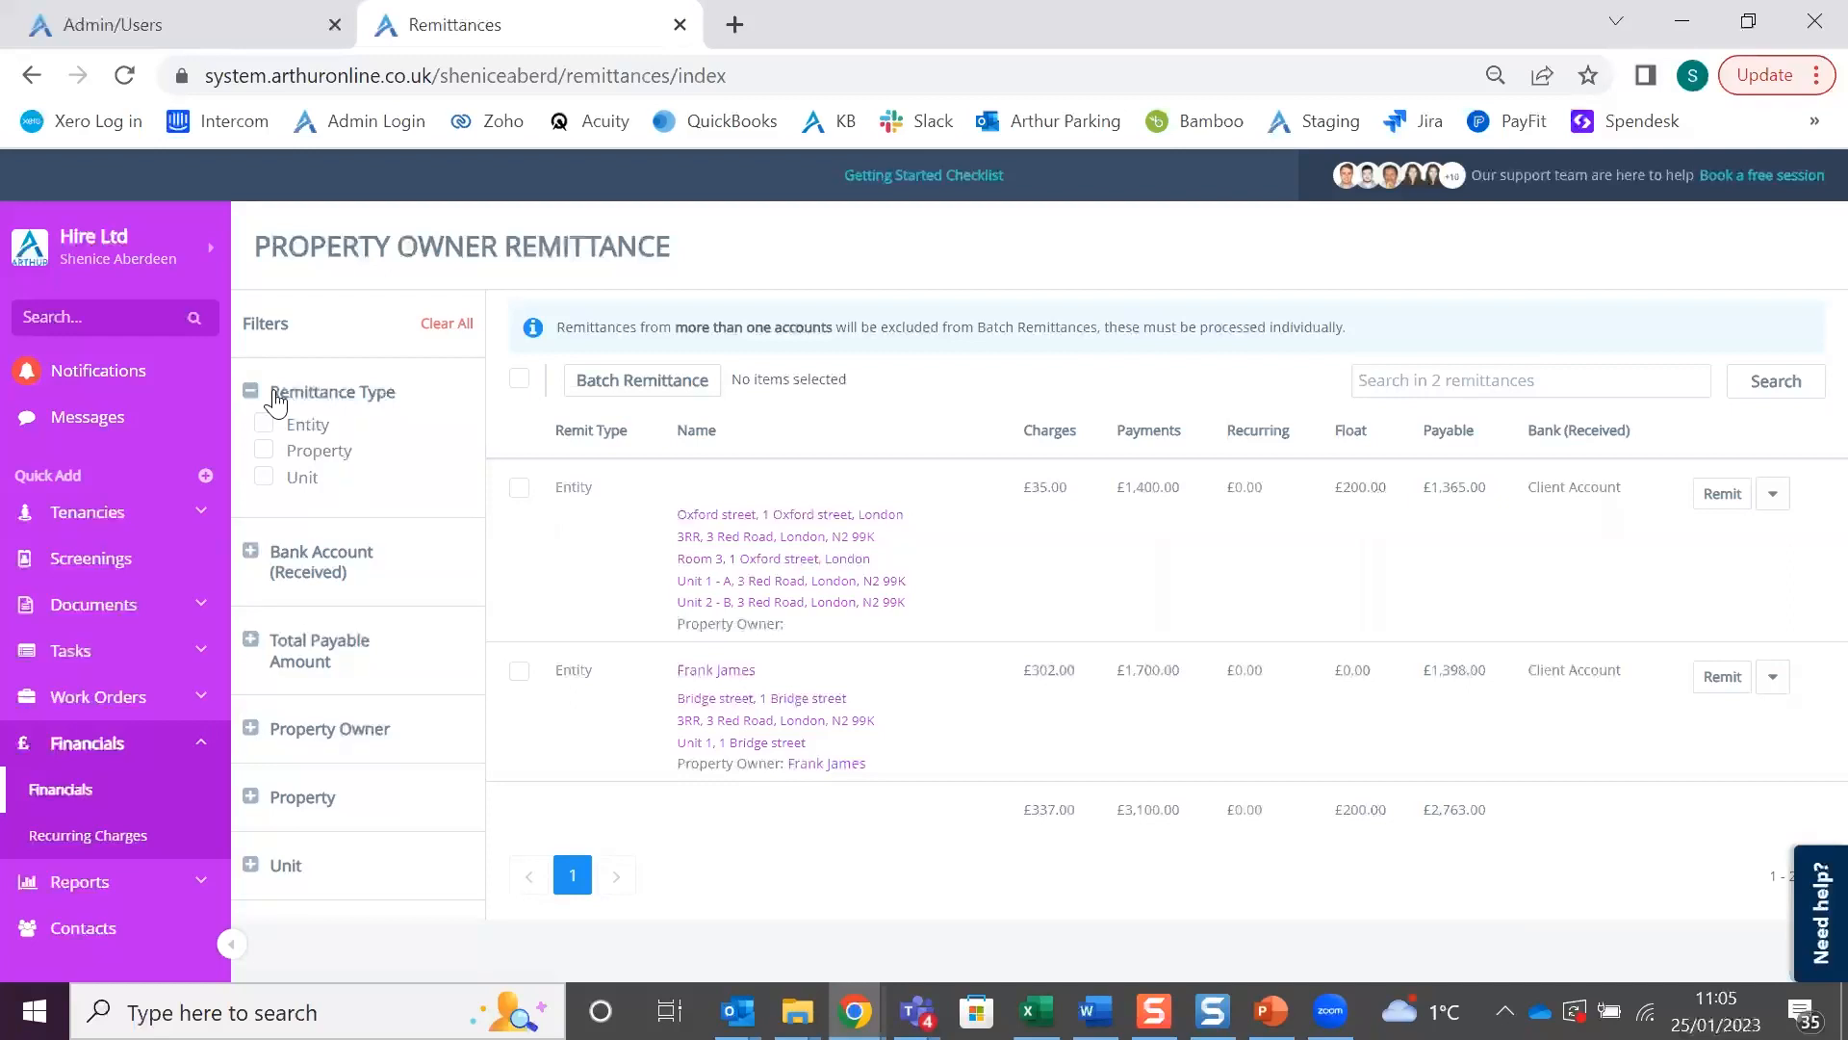
click(276, 402)
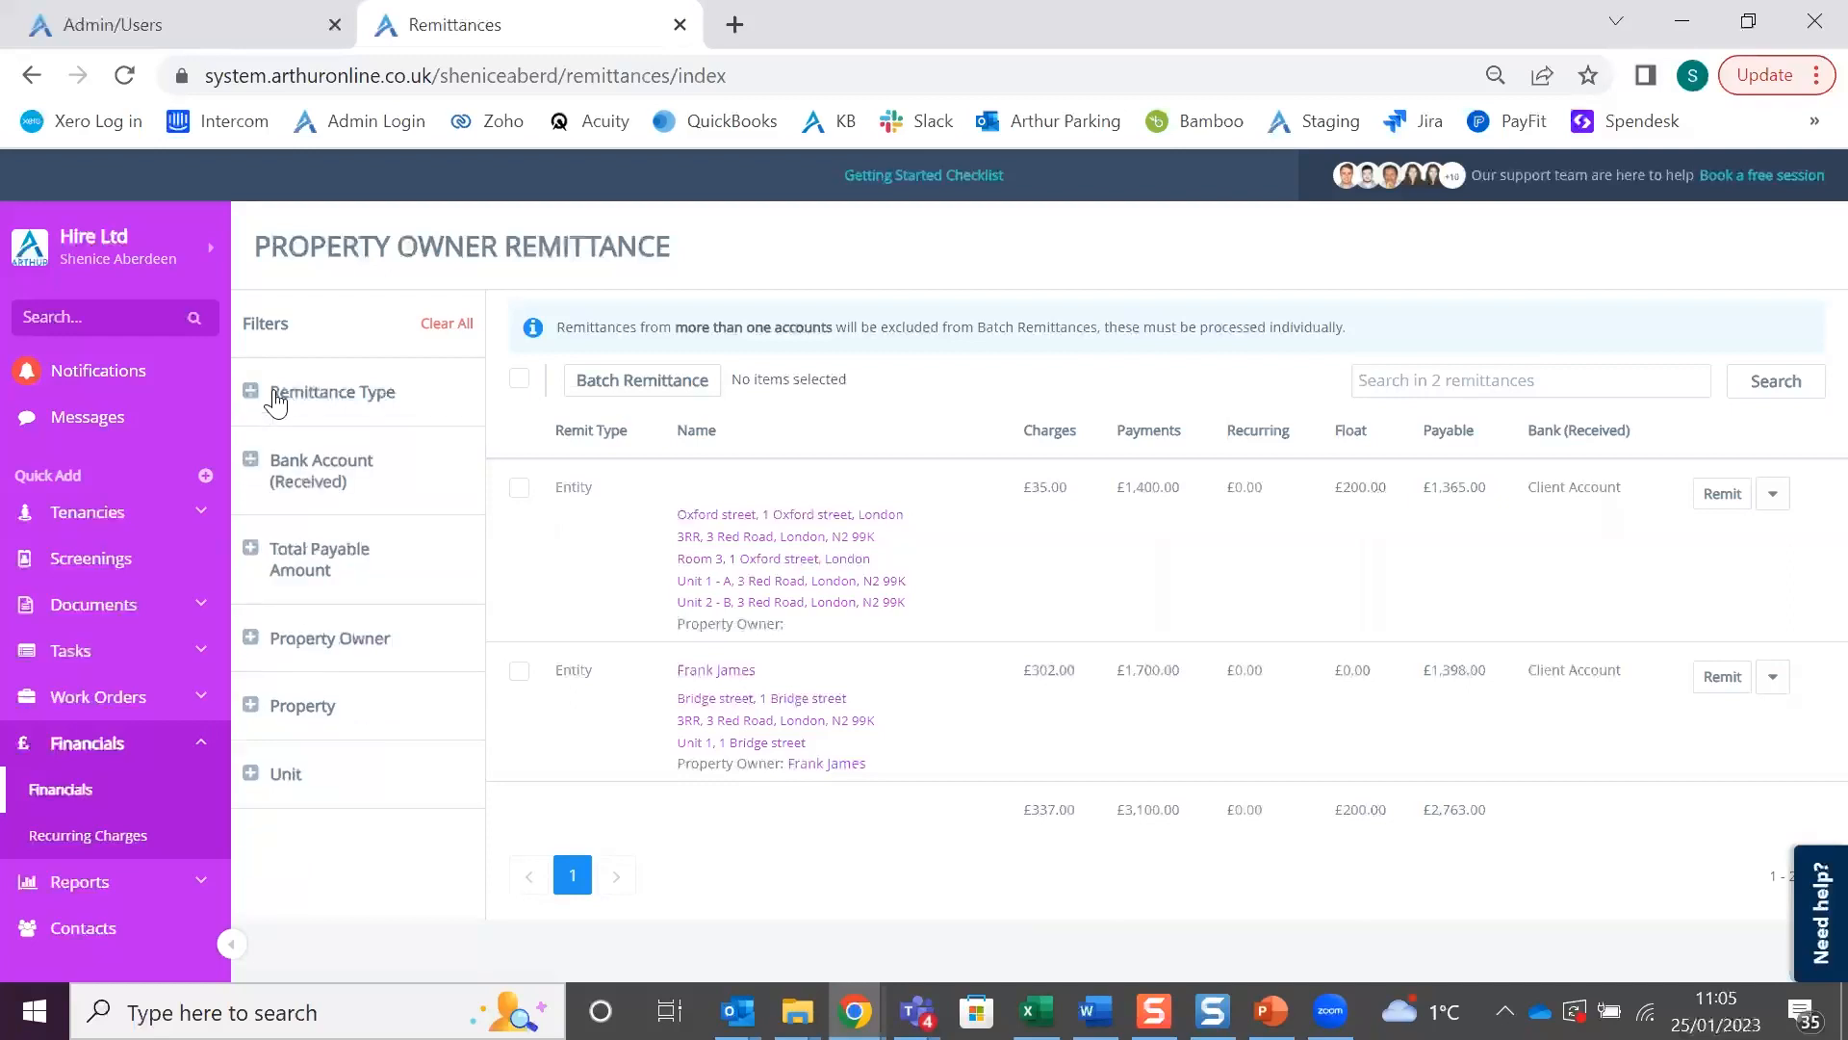
click(258, 464)
click(380, 525)
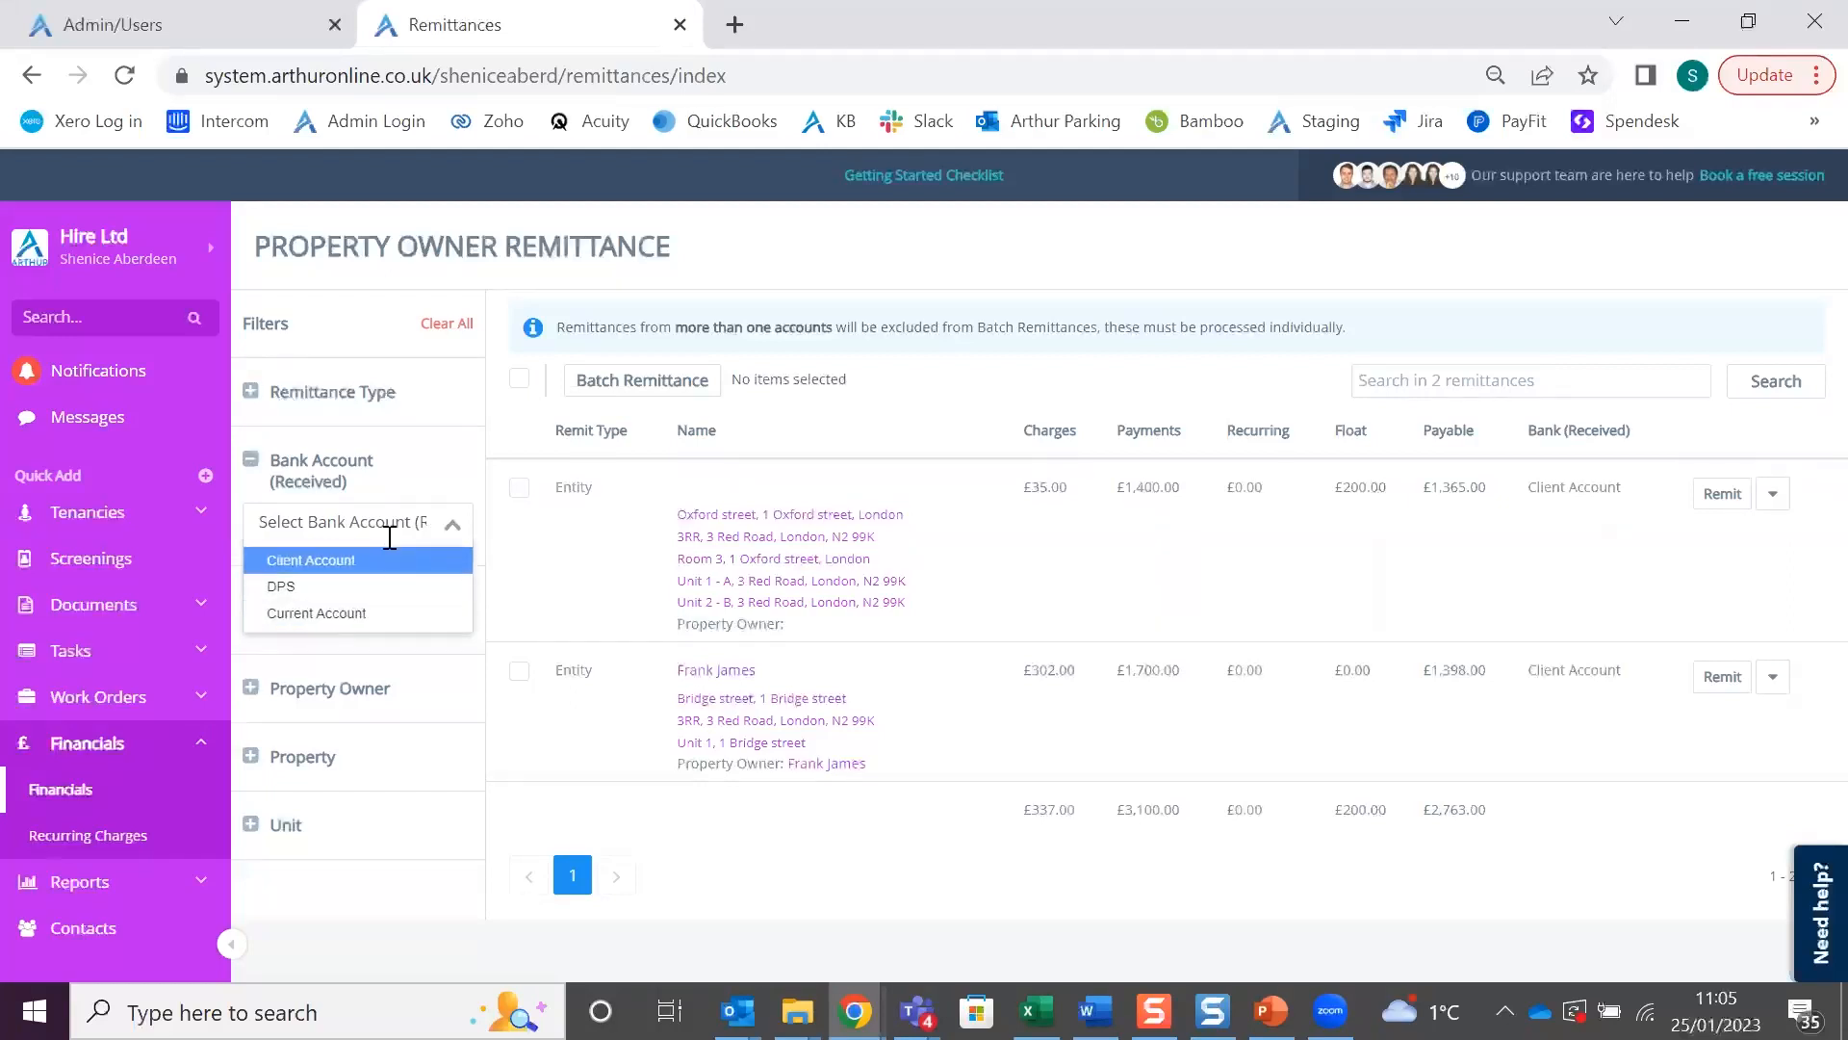
click(451, 532)
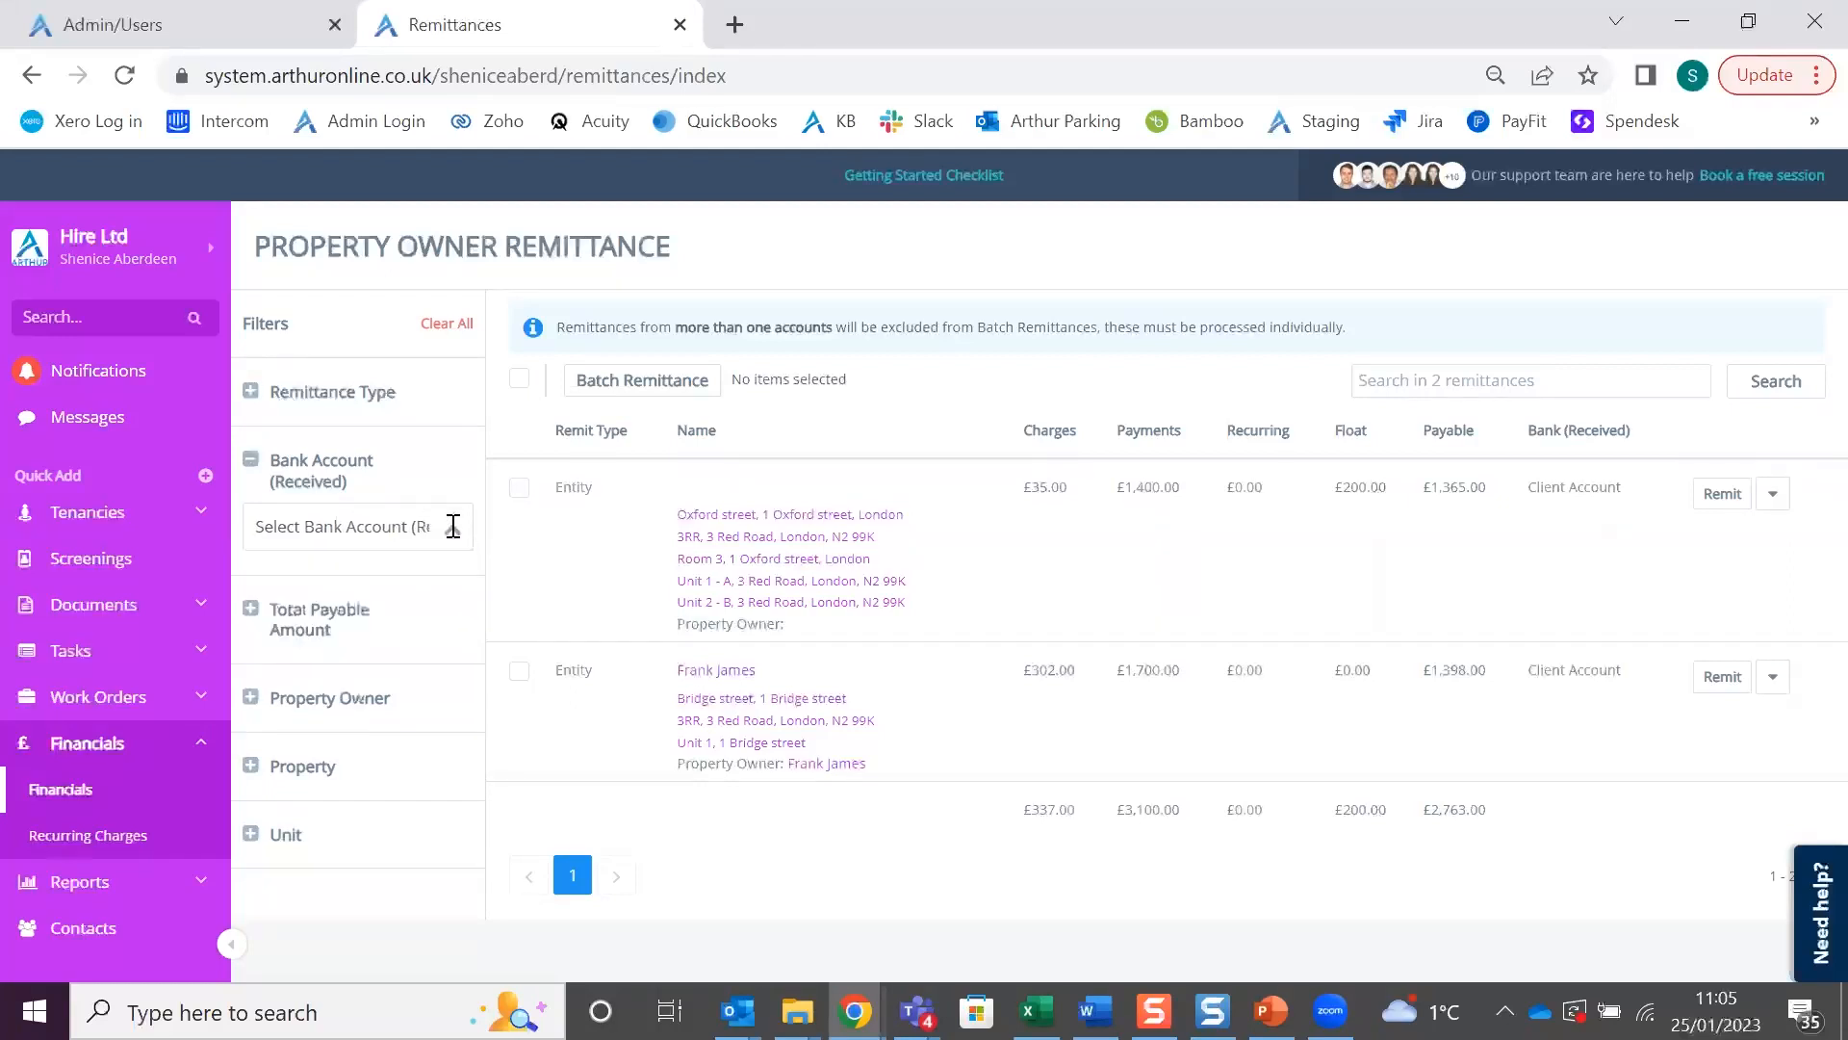
click(309, 619)
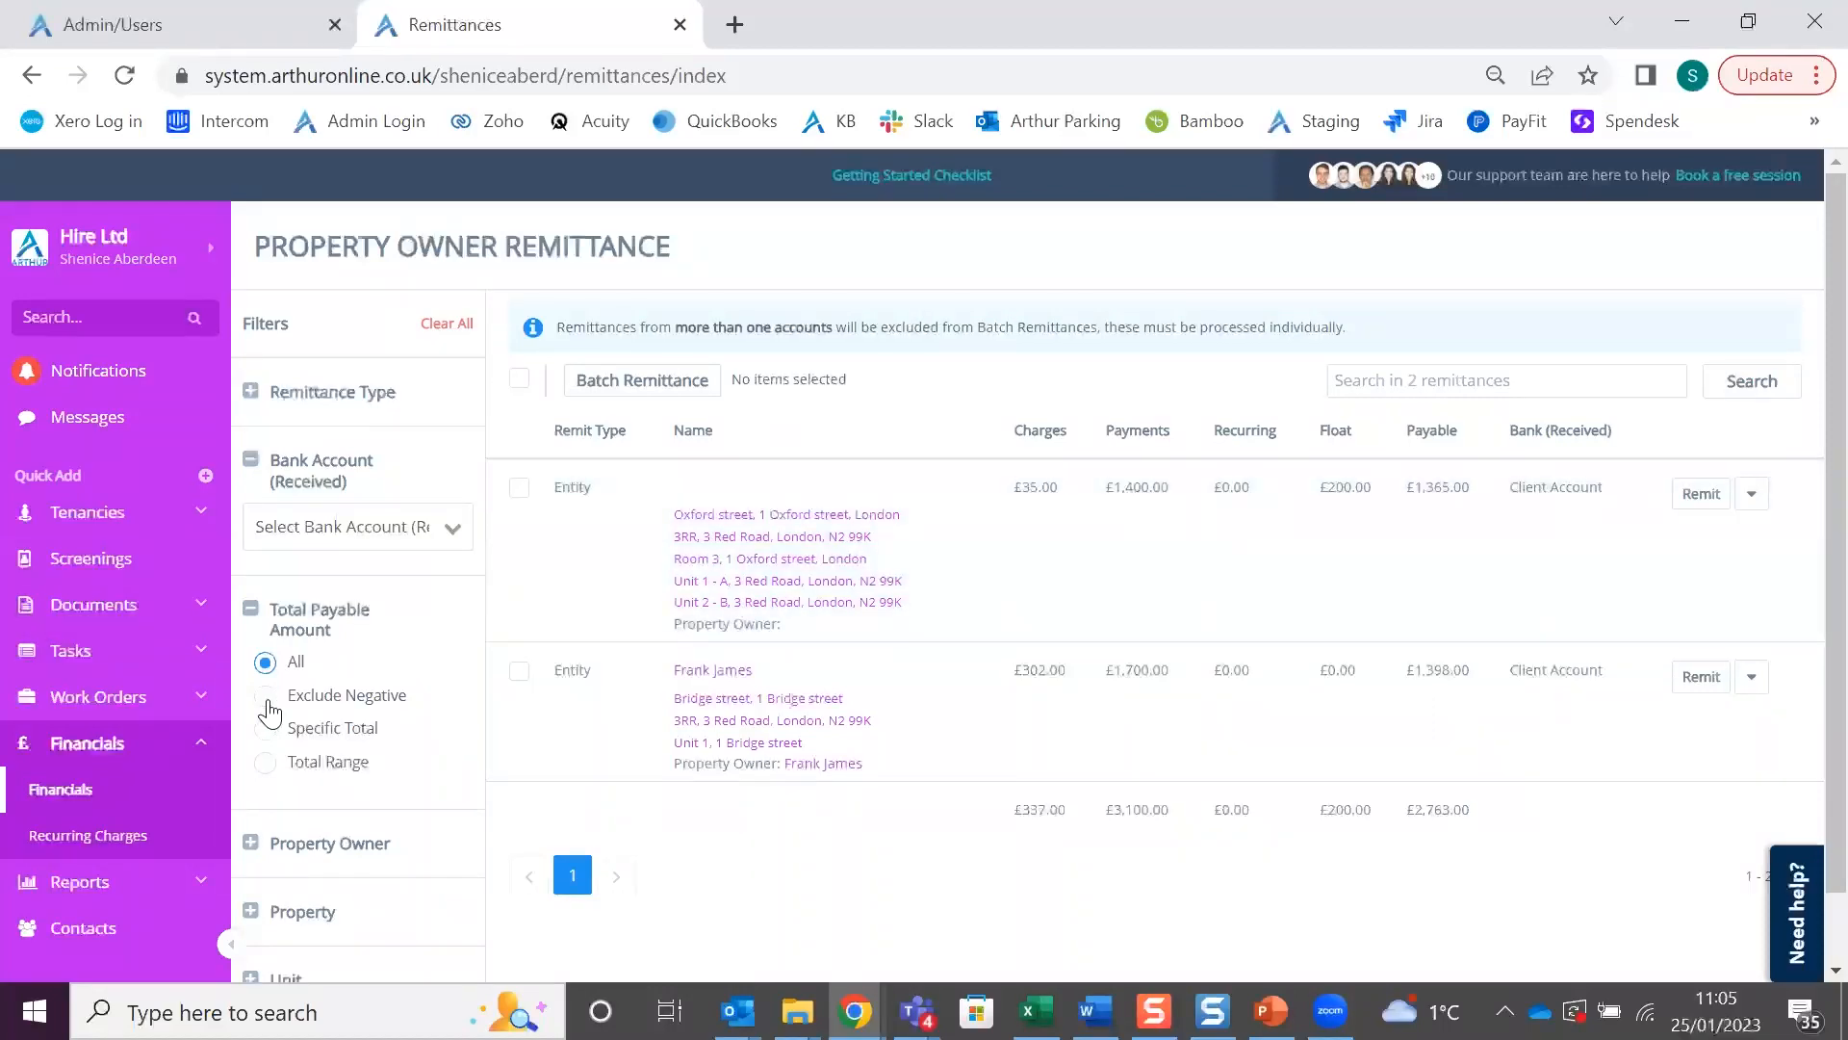
click(248, 614)
Filter the remittances by the first listed property owner, then clear that owner filter
click(249, 700)
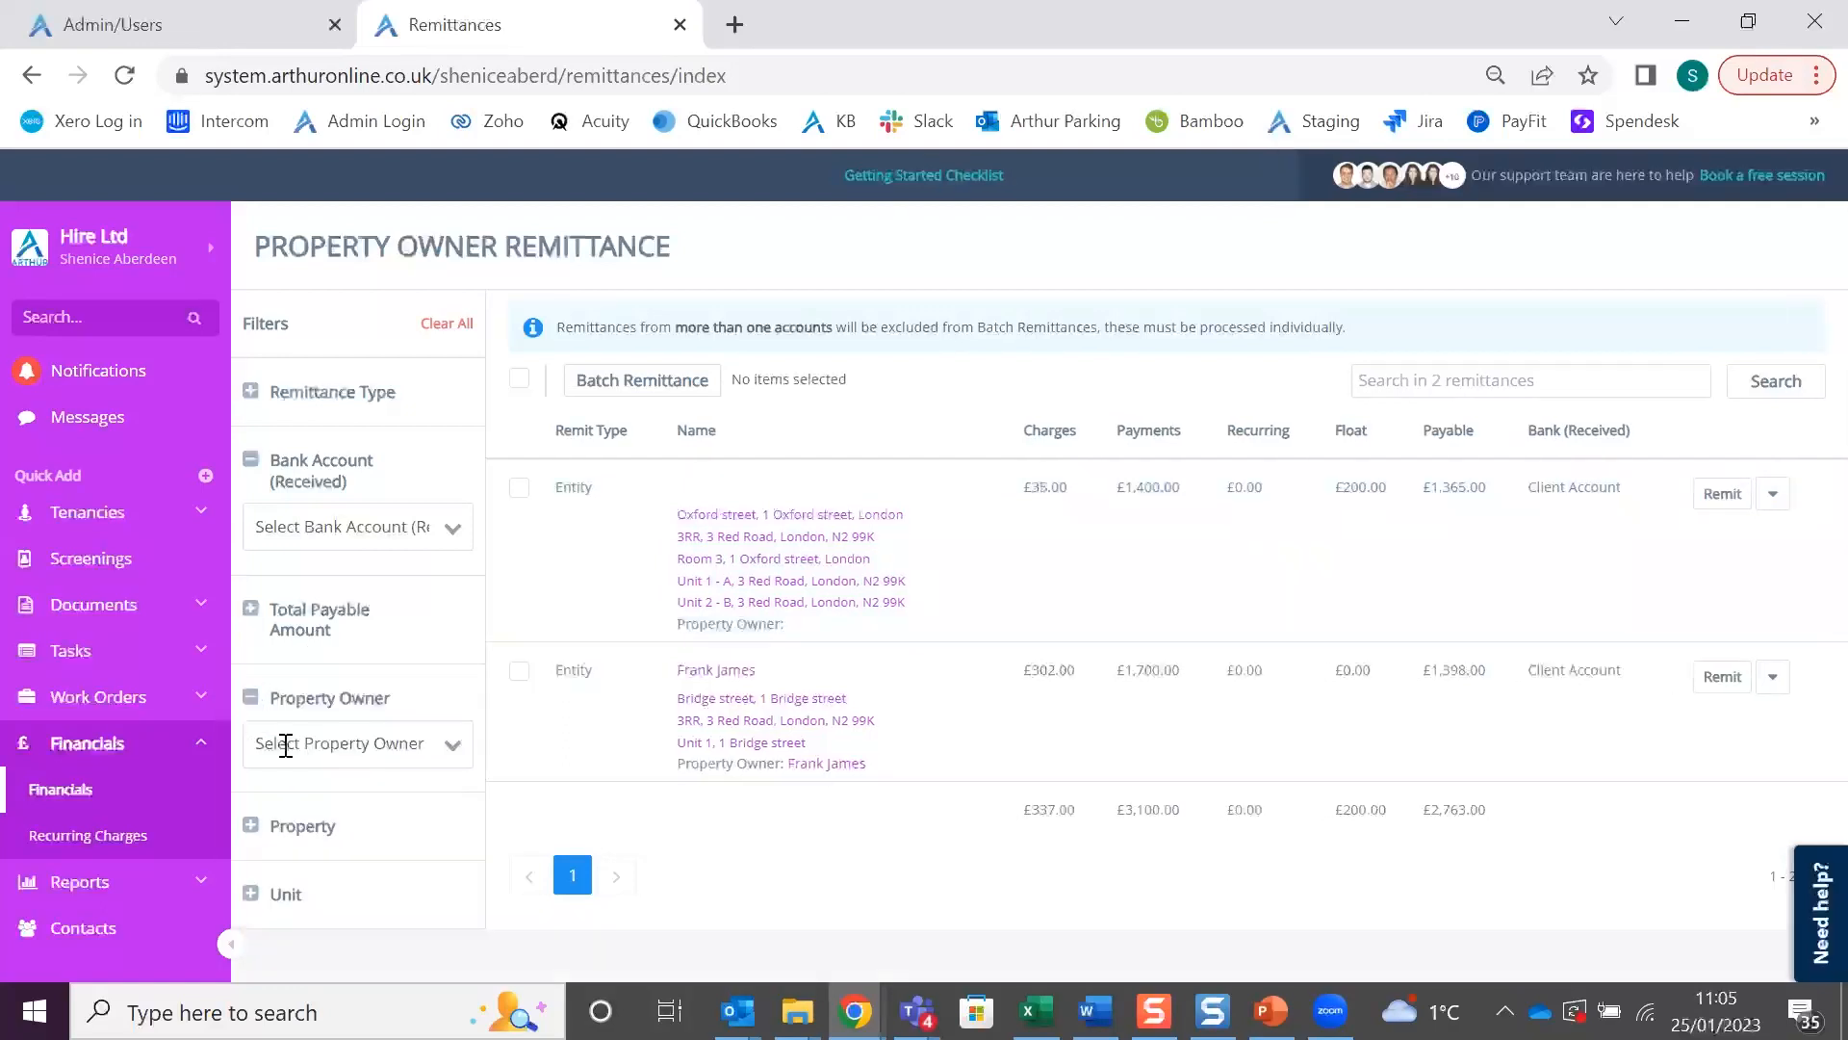
click(291, 746)
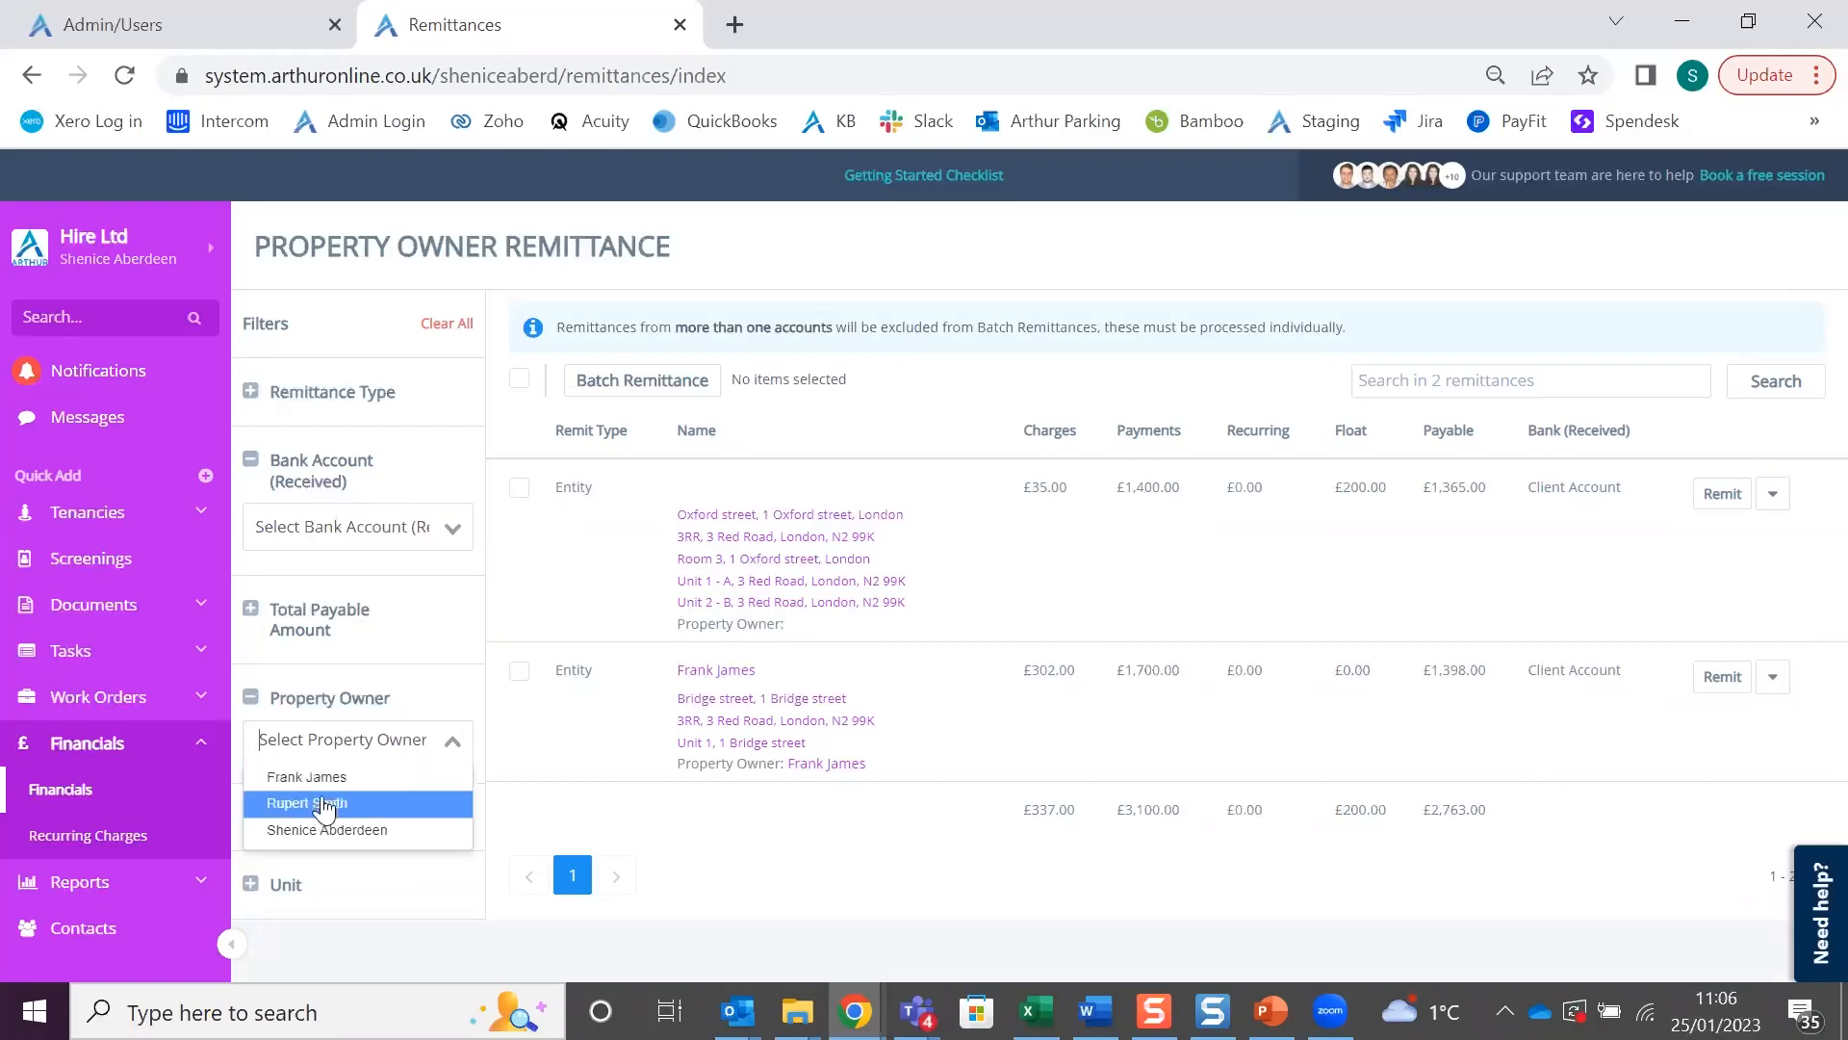
click(306, 777)
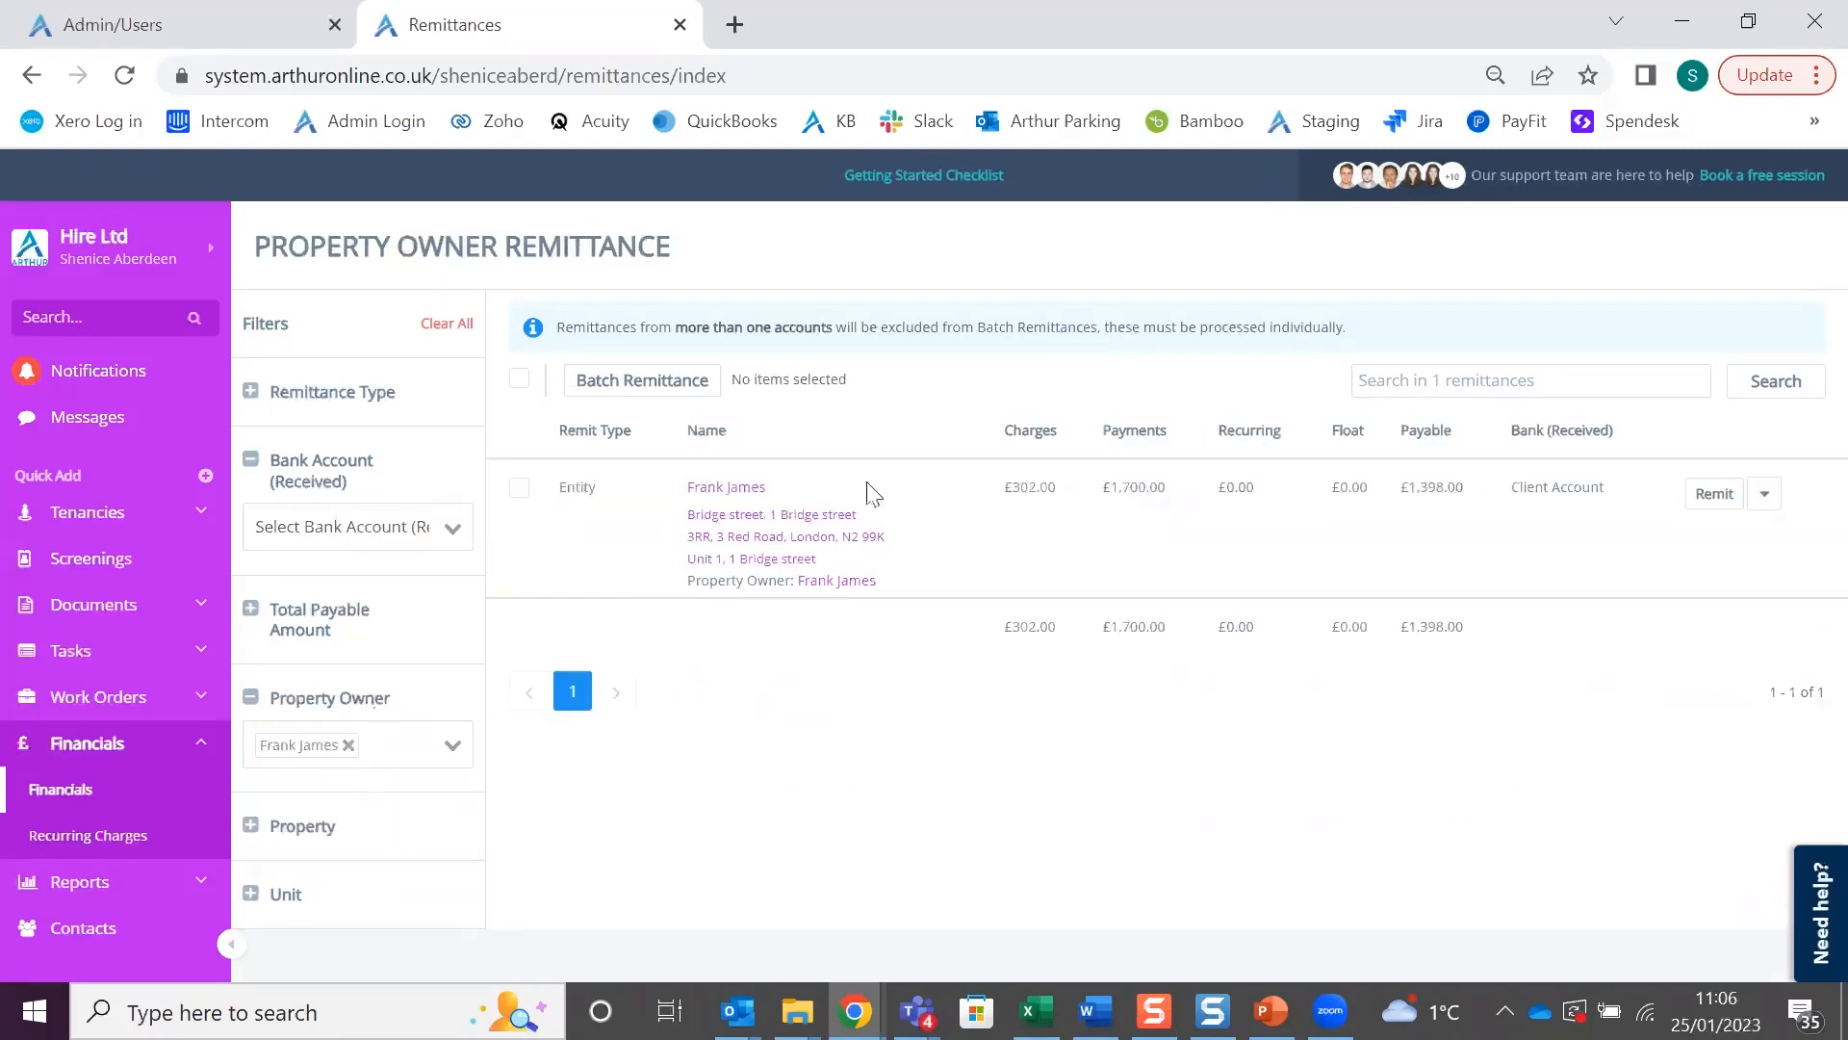
click(354, 758)
click(349, 743)
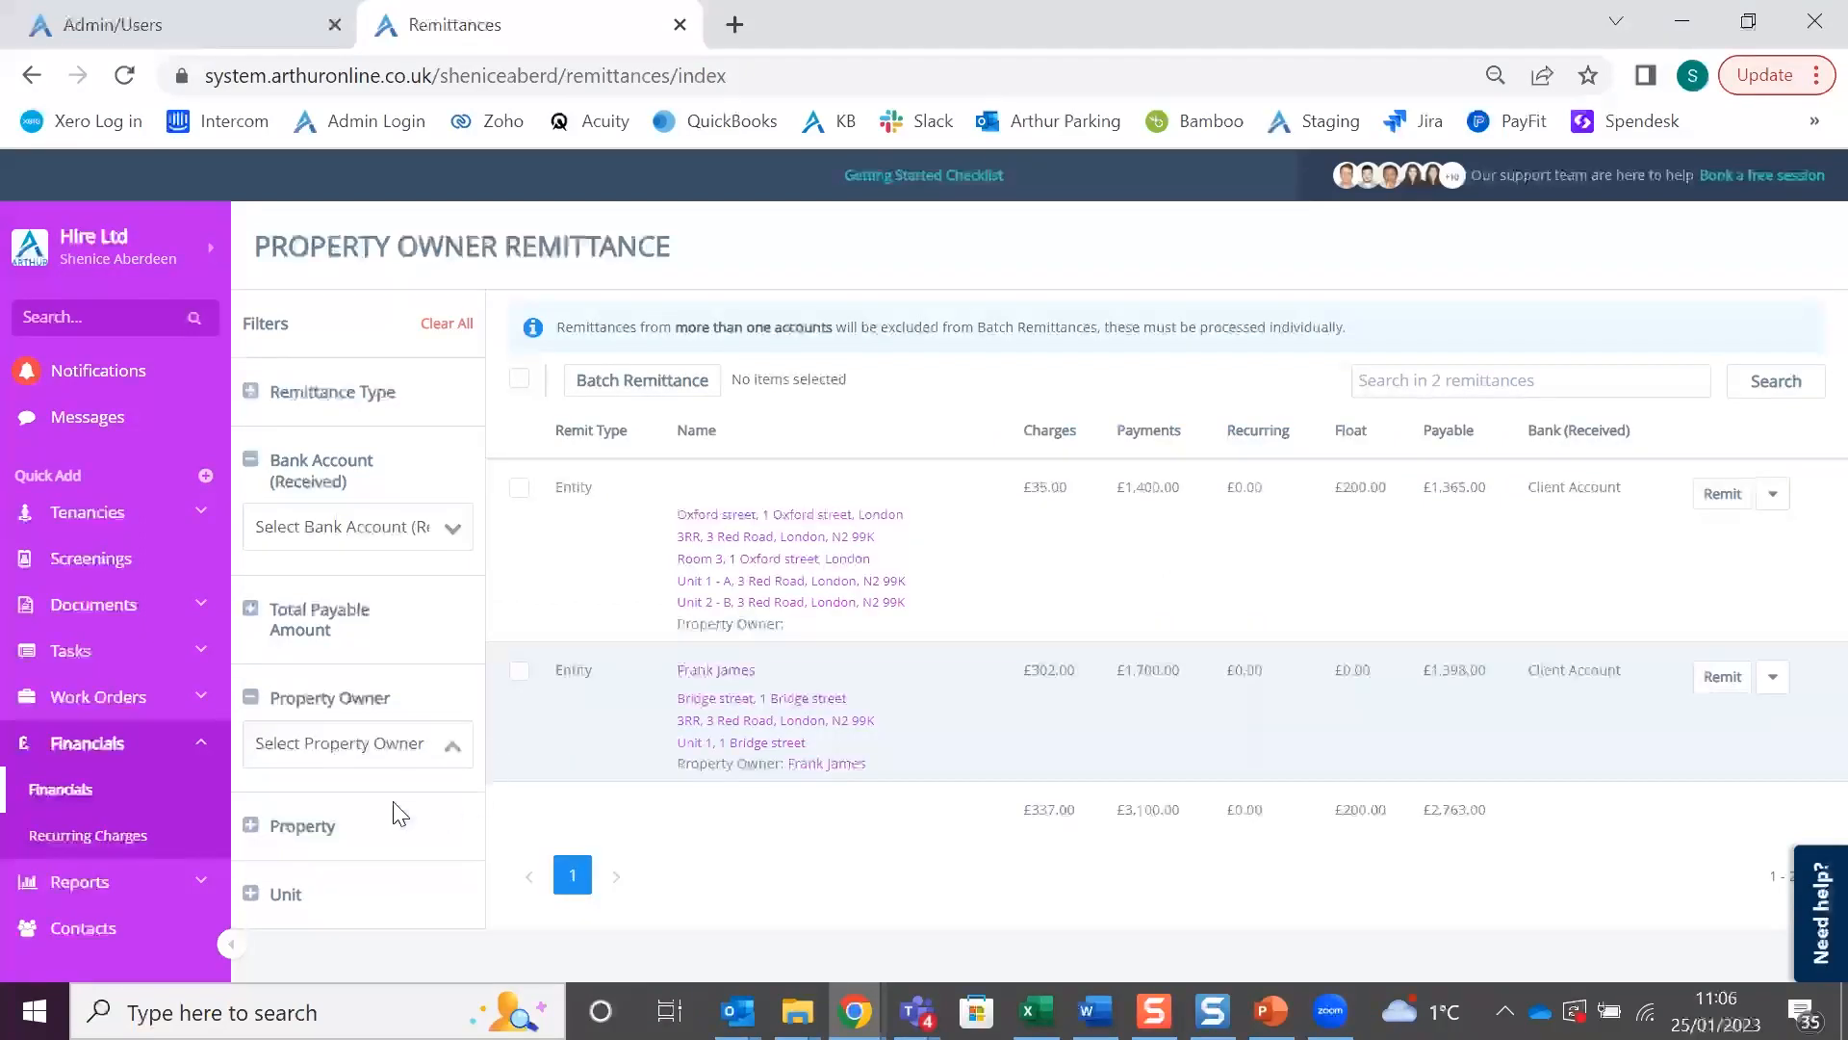
Expand the Property and Unit filters to view their selection fields
click(256, 824)
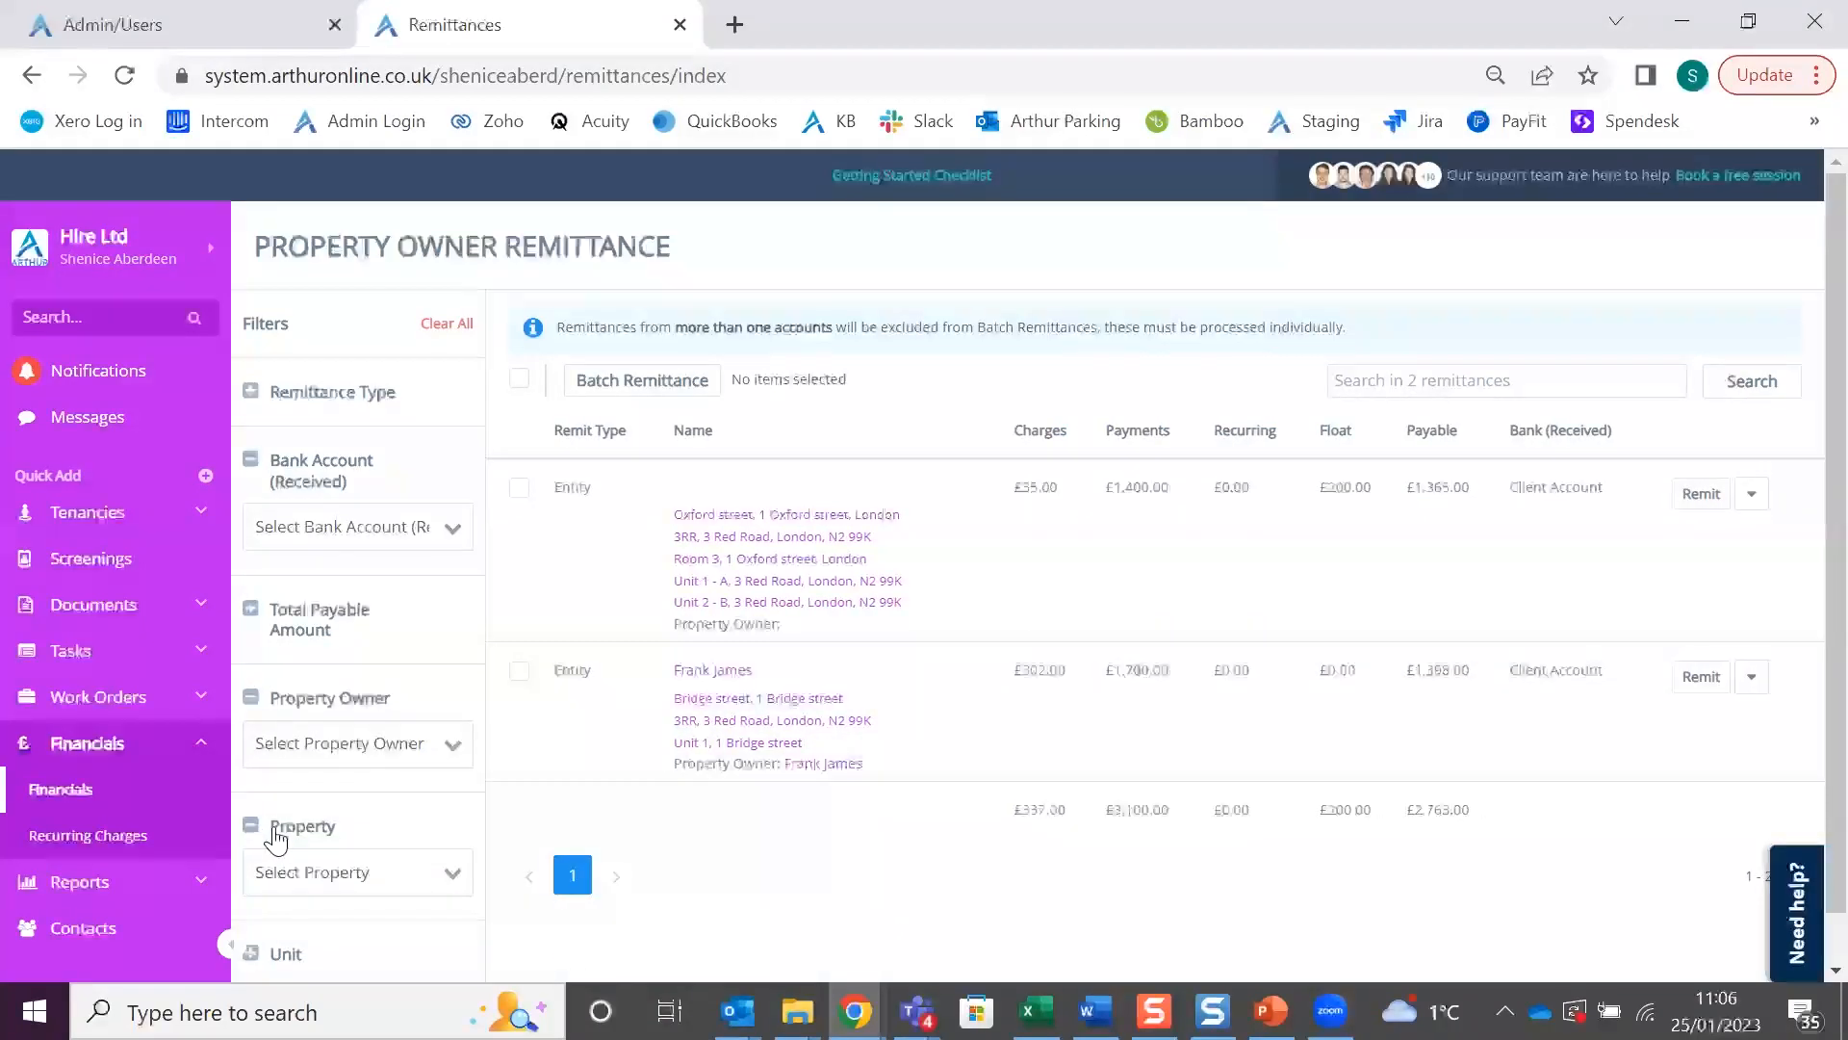
scroll(280, 924, down, 1)
click(310, 907)
scroll(309, 900, down, 1)
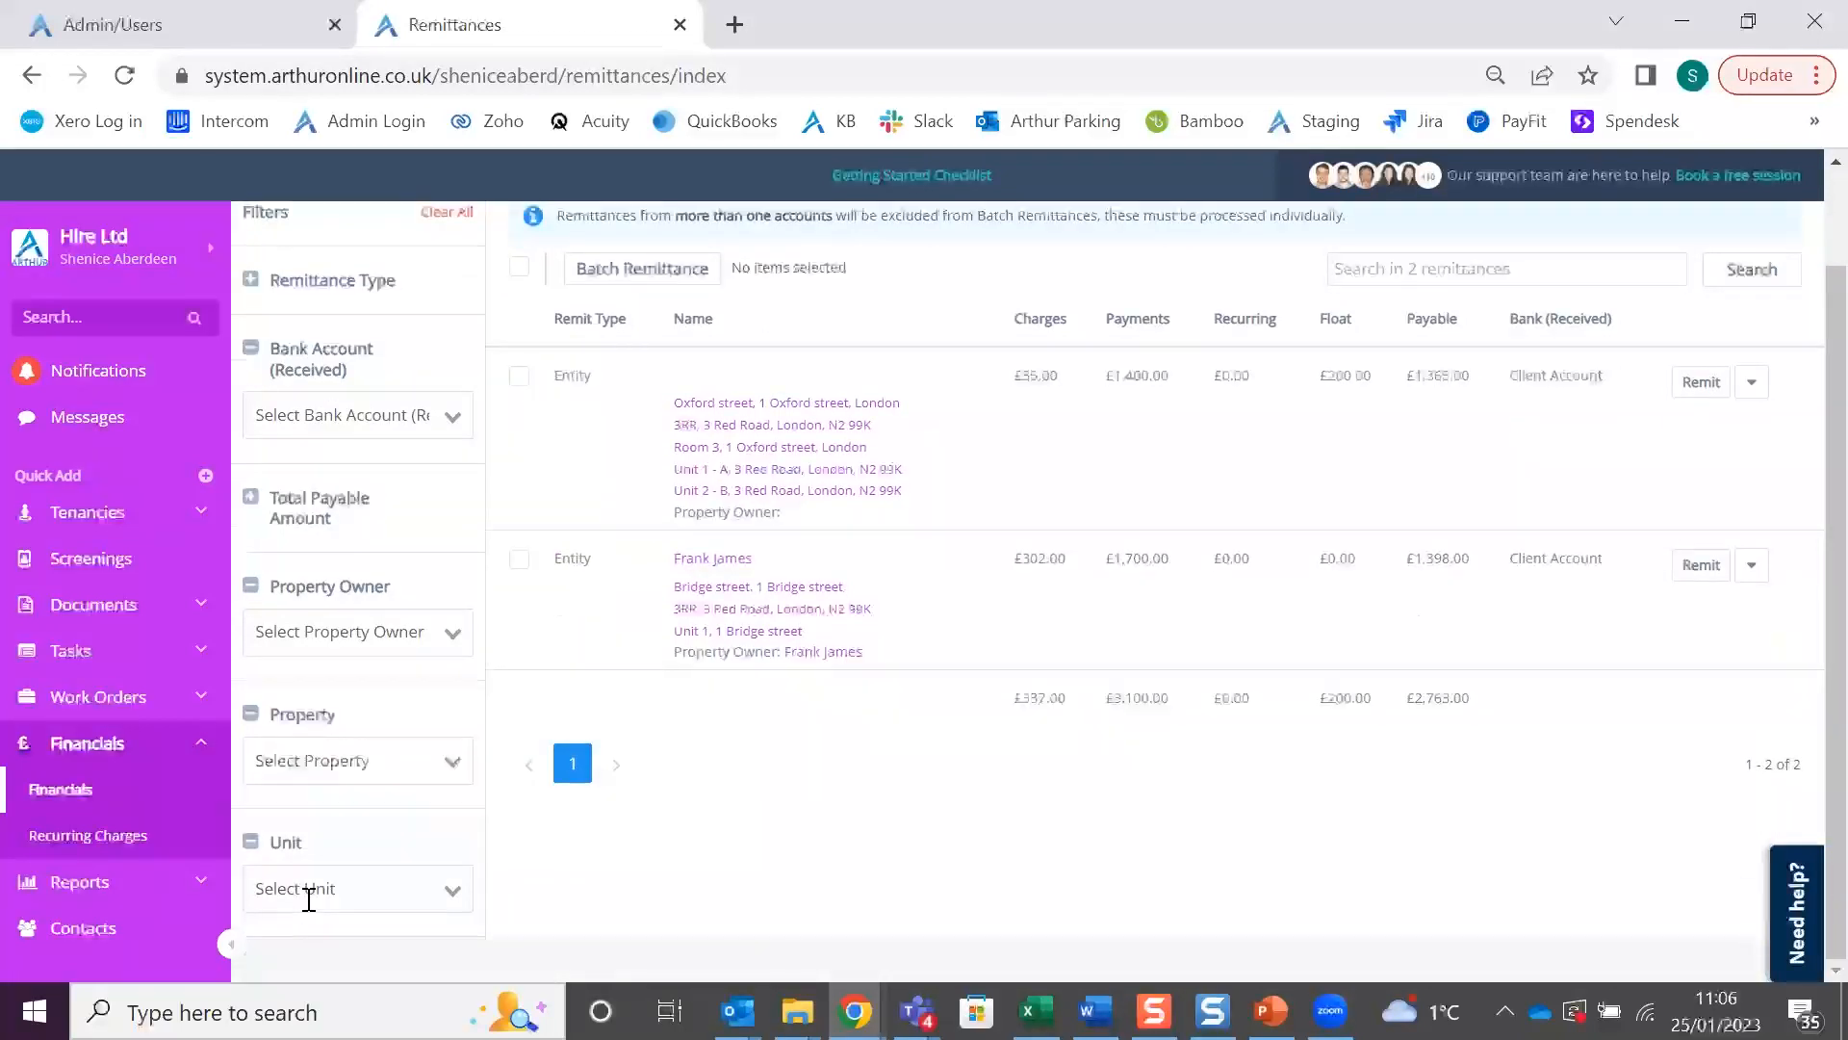
scroll(308, 900, up, 2)
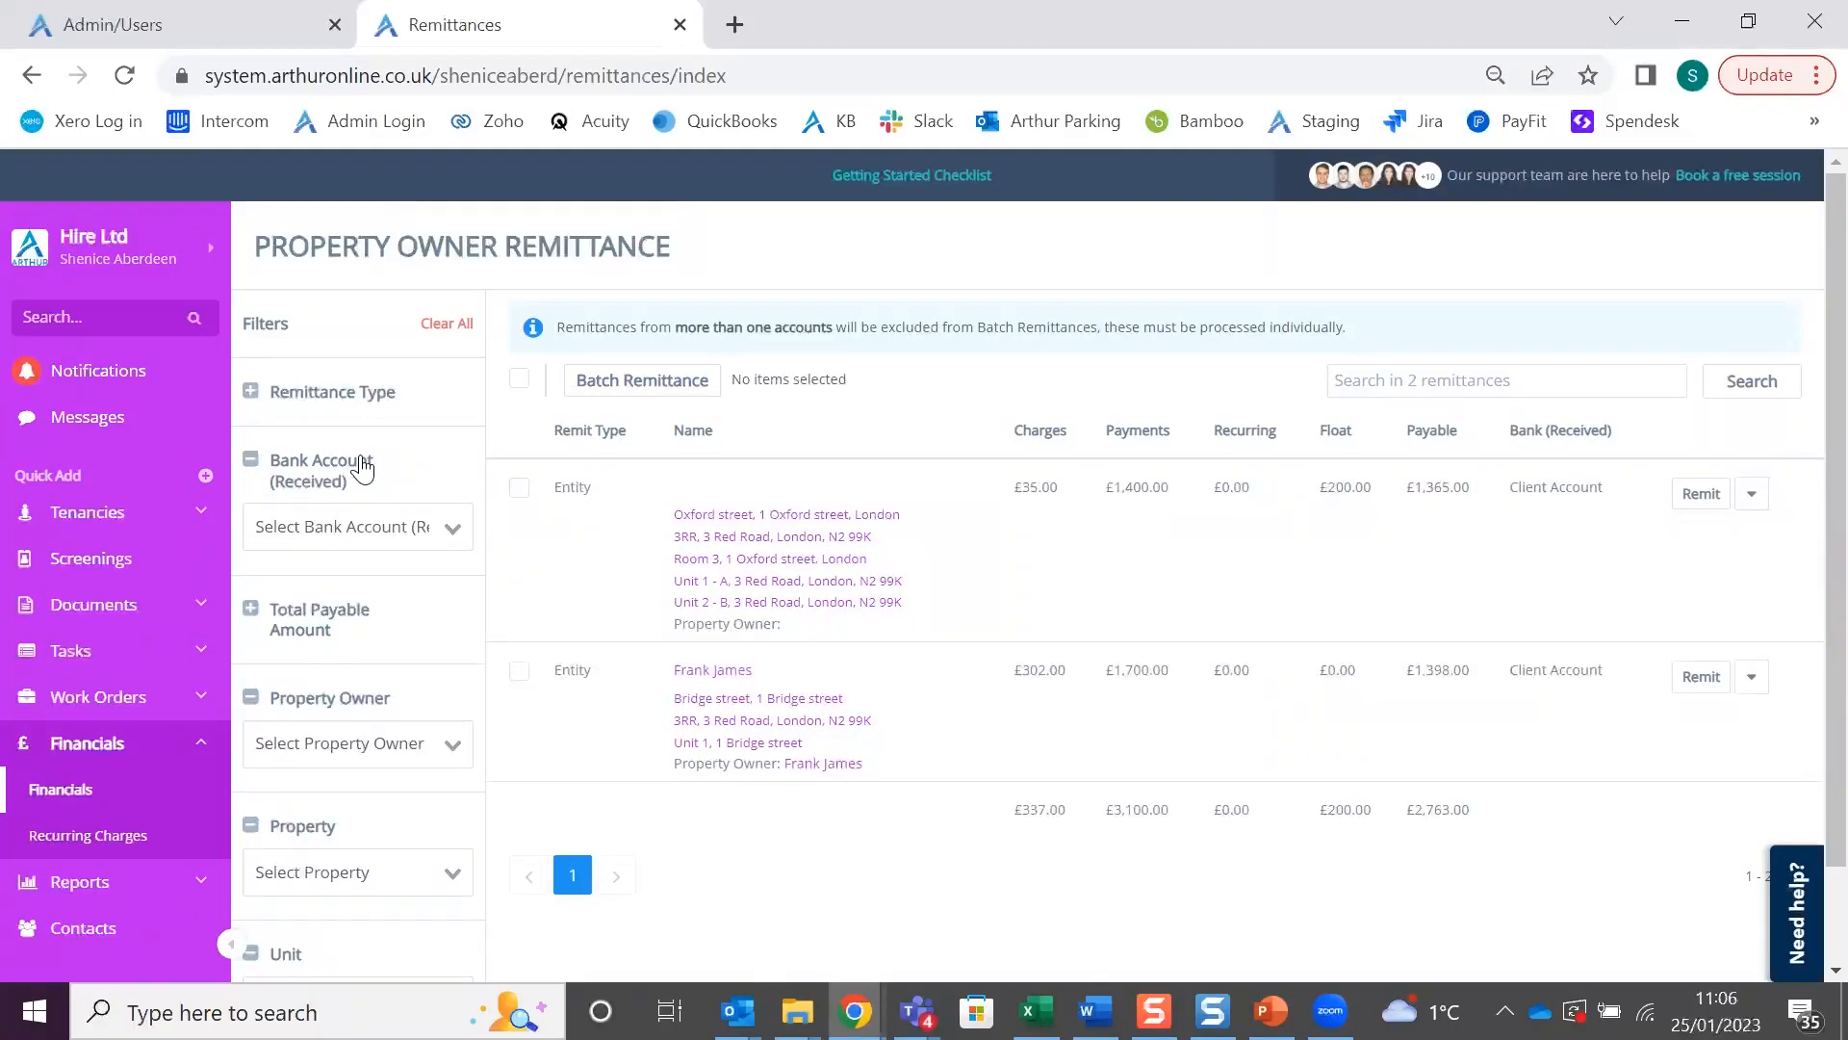
Check which receiving bank account is listed for each of the two entity remittances
drag(1509, 487, 1613, 491)
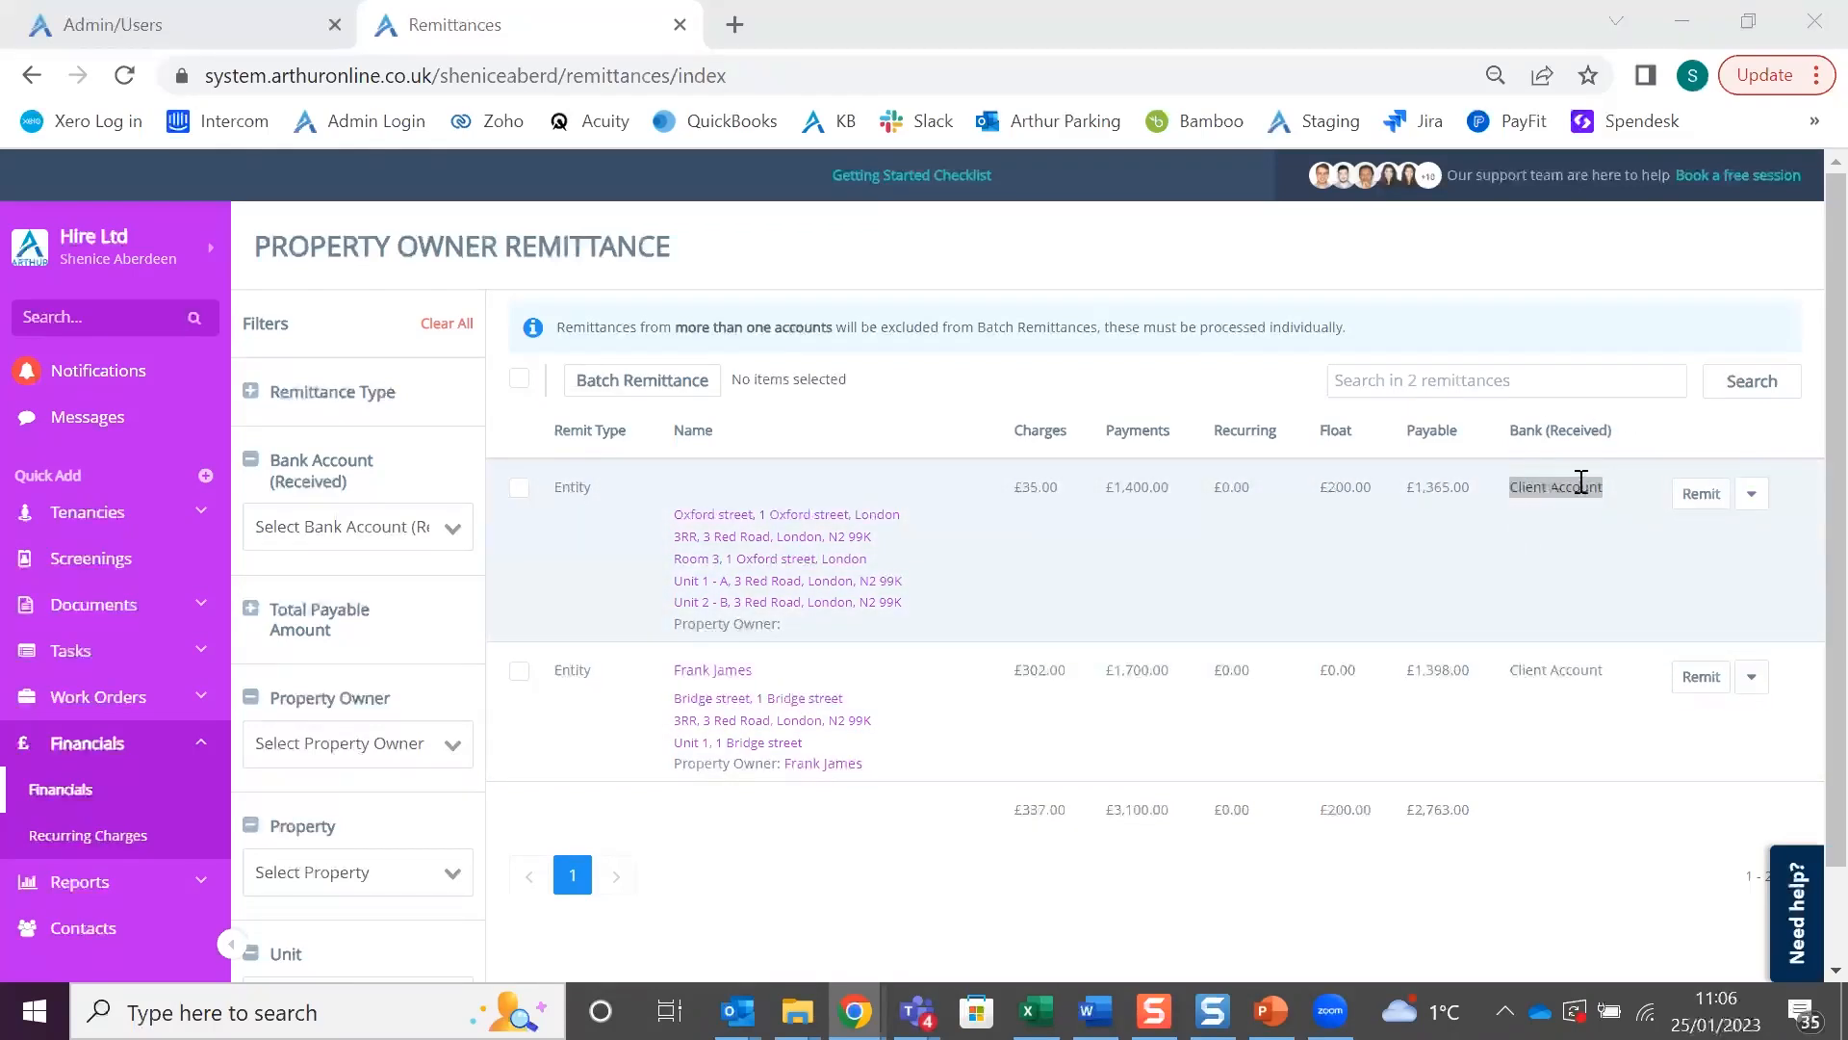
click(1511, 518)
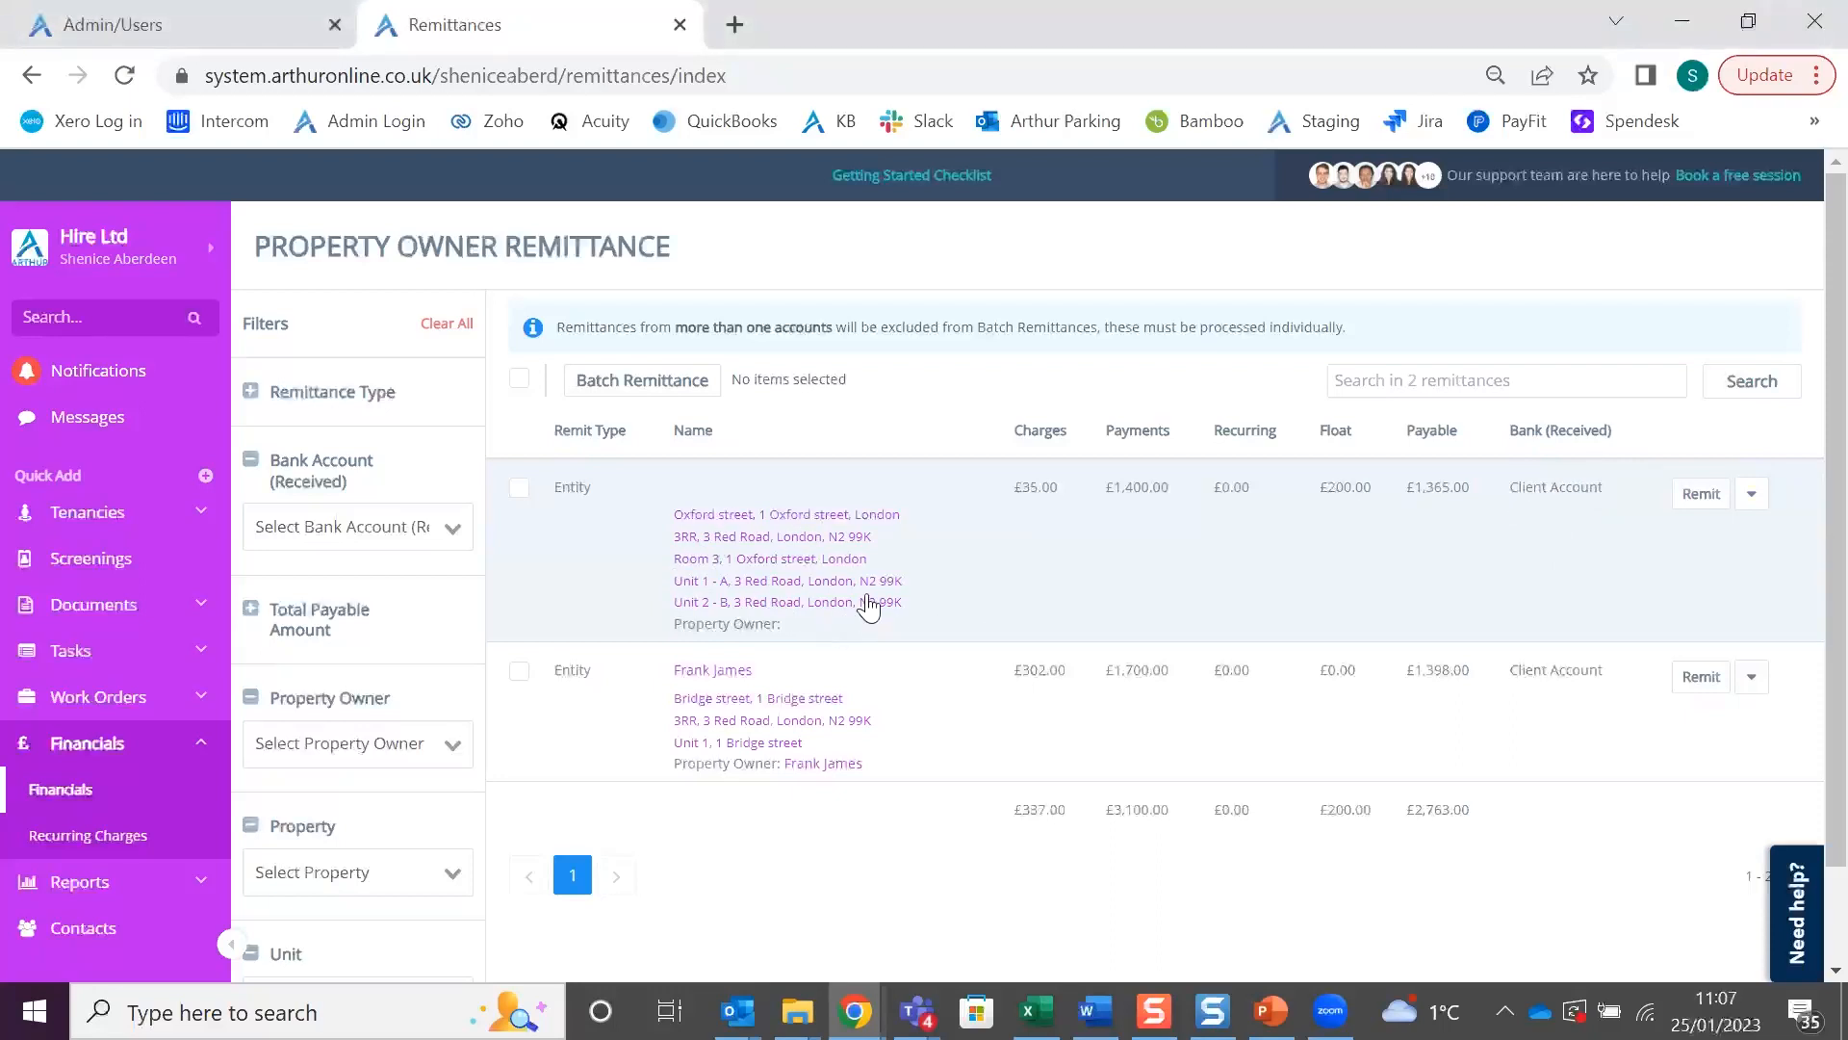
drag(1505, 685, 1619, 677)
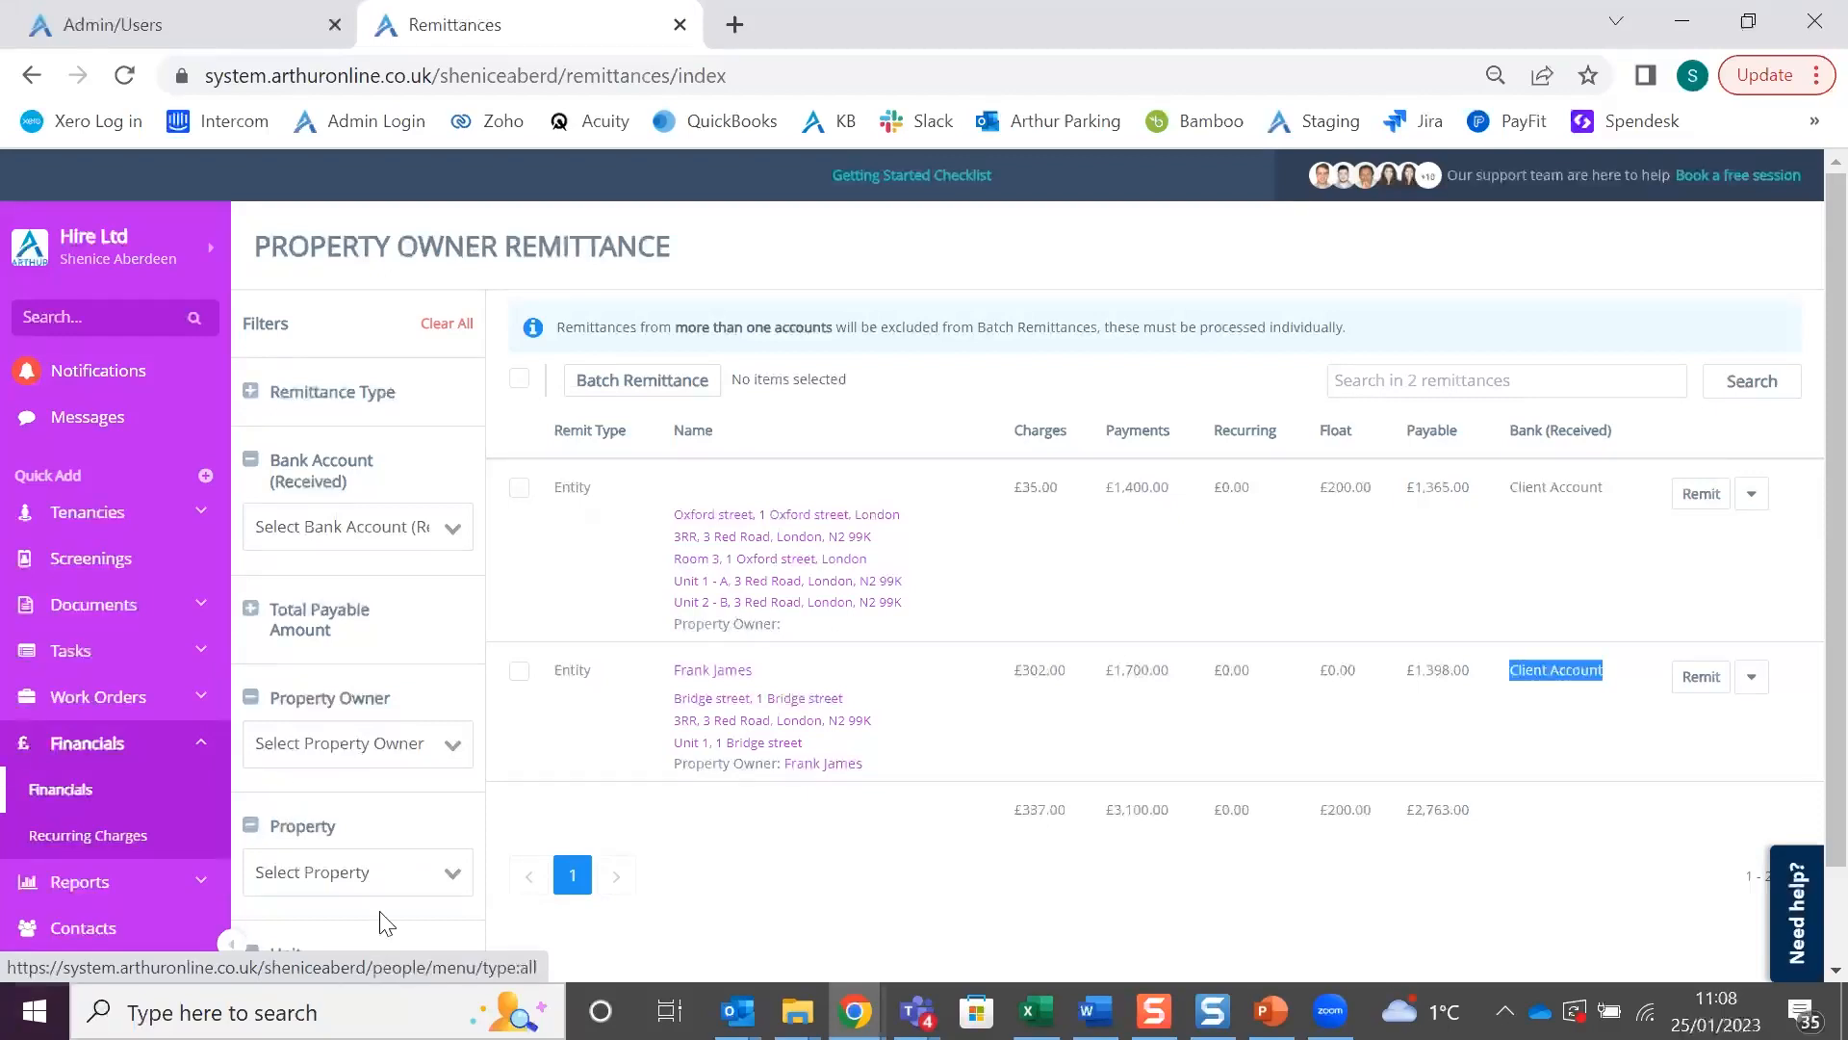
Open the bank accounts overview from the financials section and look through the accounts and the Client Account's available actions
click(65, 801)
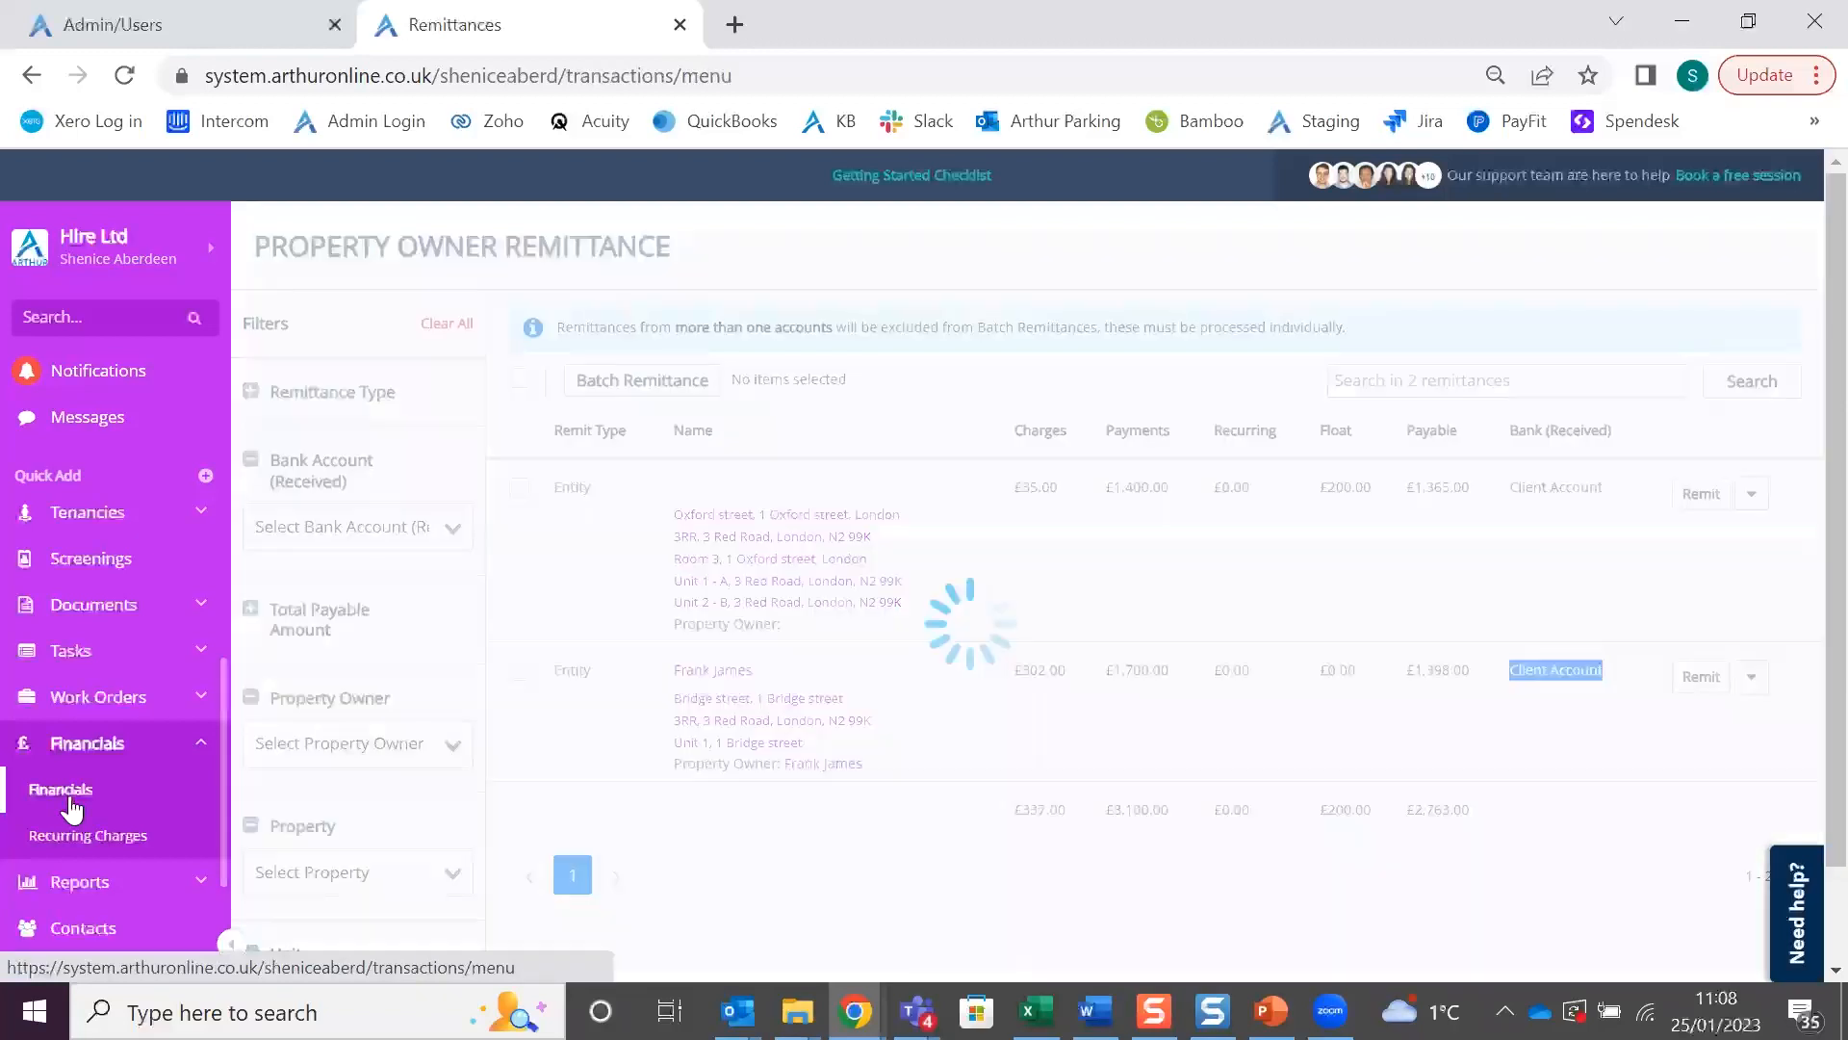
scroll(1039, 751, down, 5)
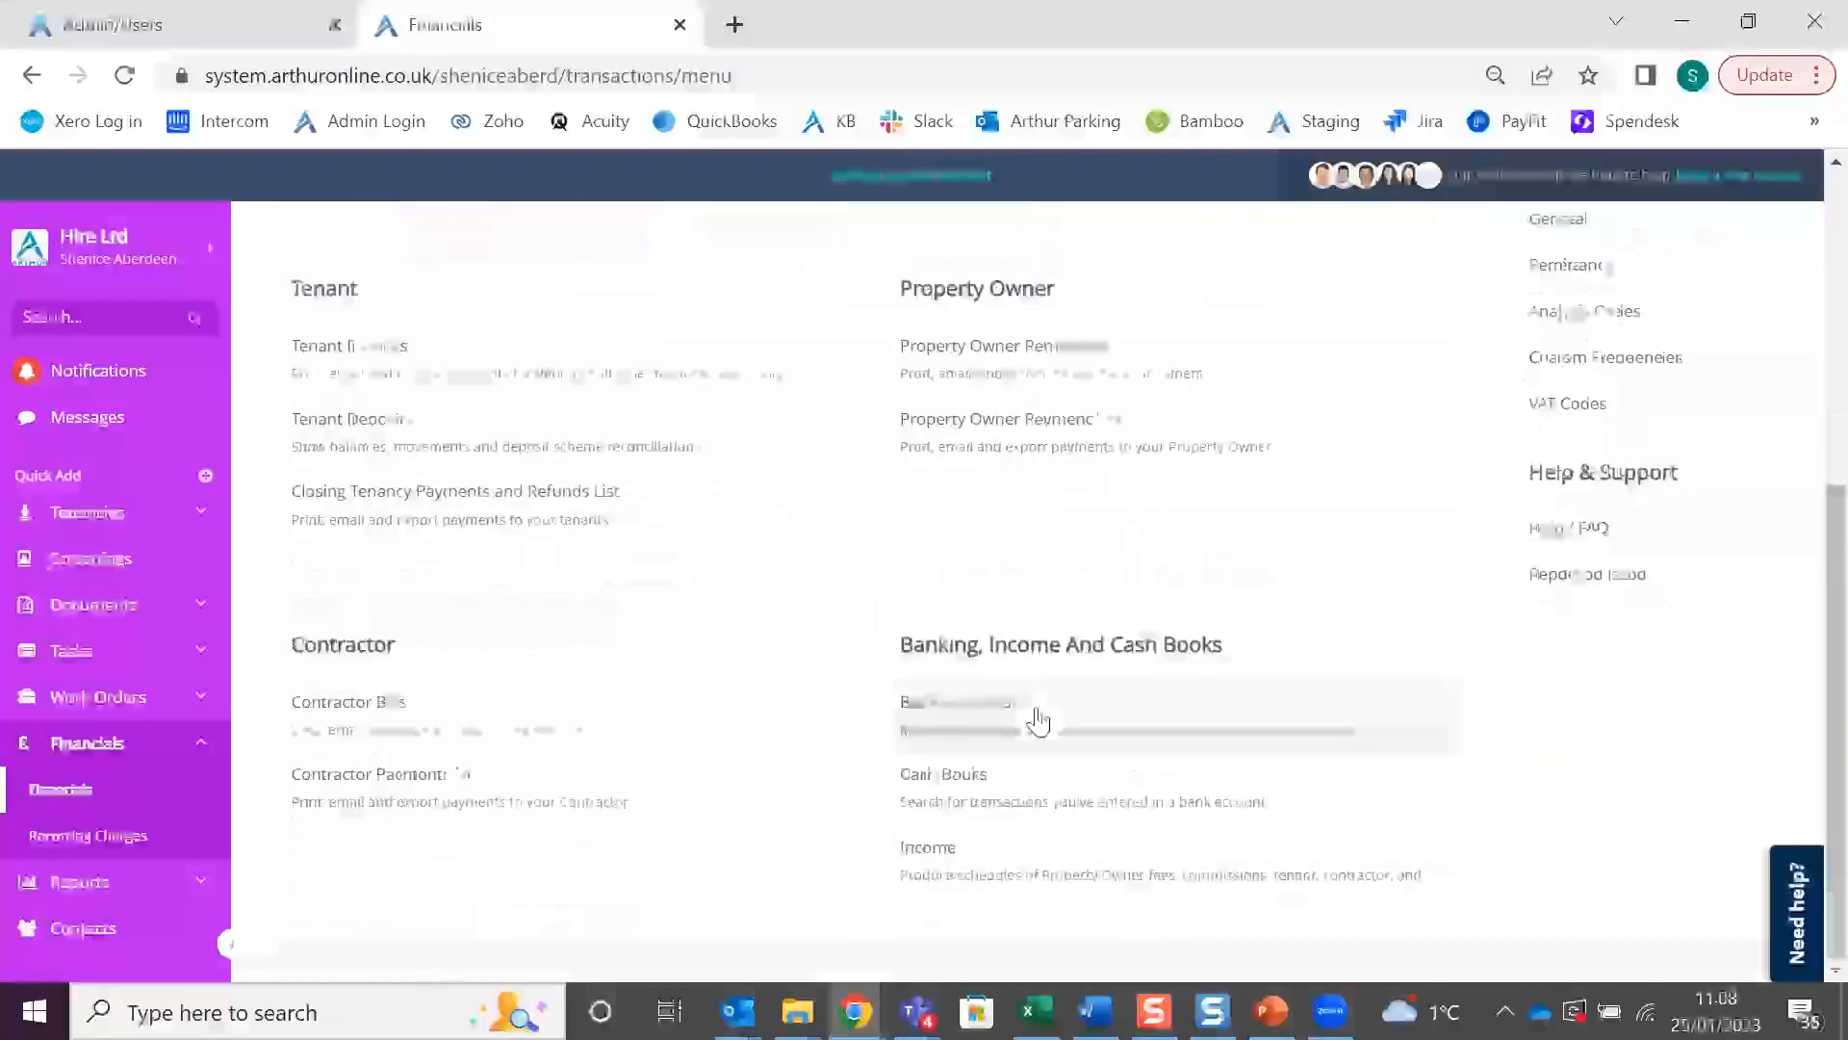
click(1041, 708)
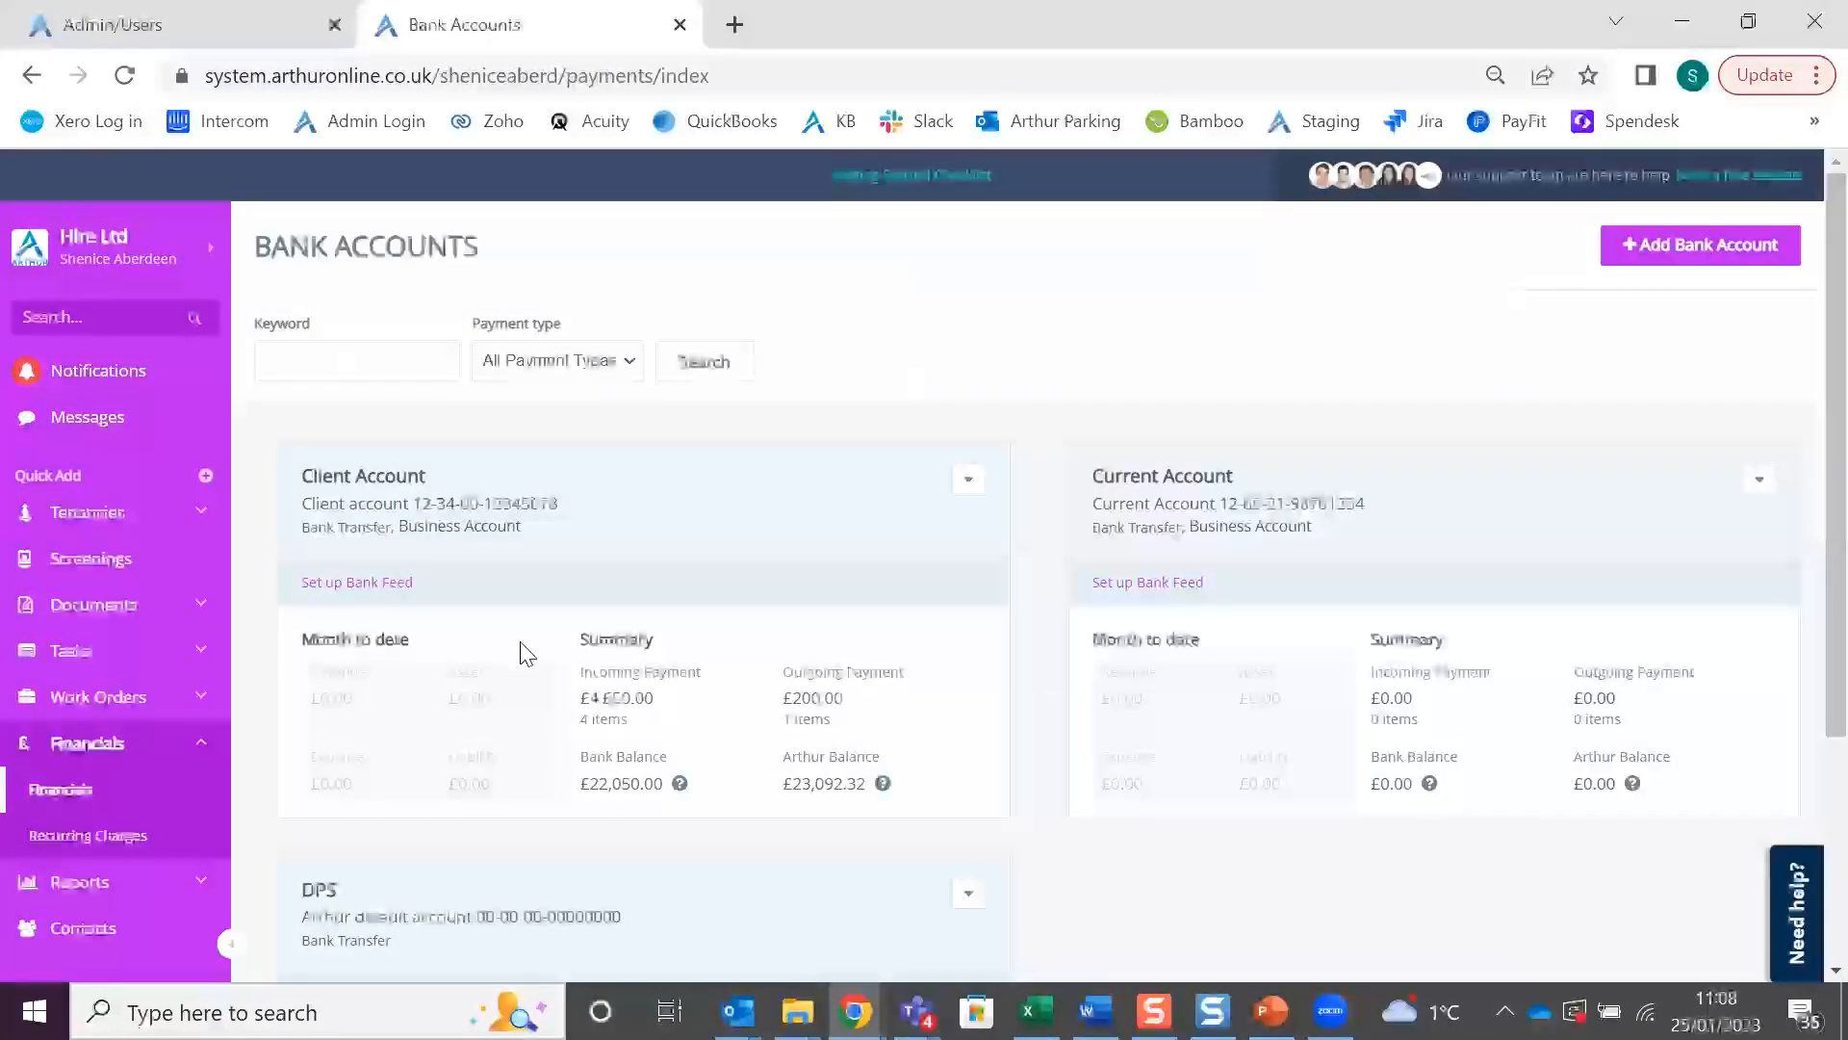
scroll(607, 626, down, 1)
scroll(636, 616, up, 1)
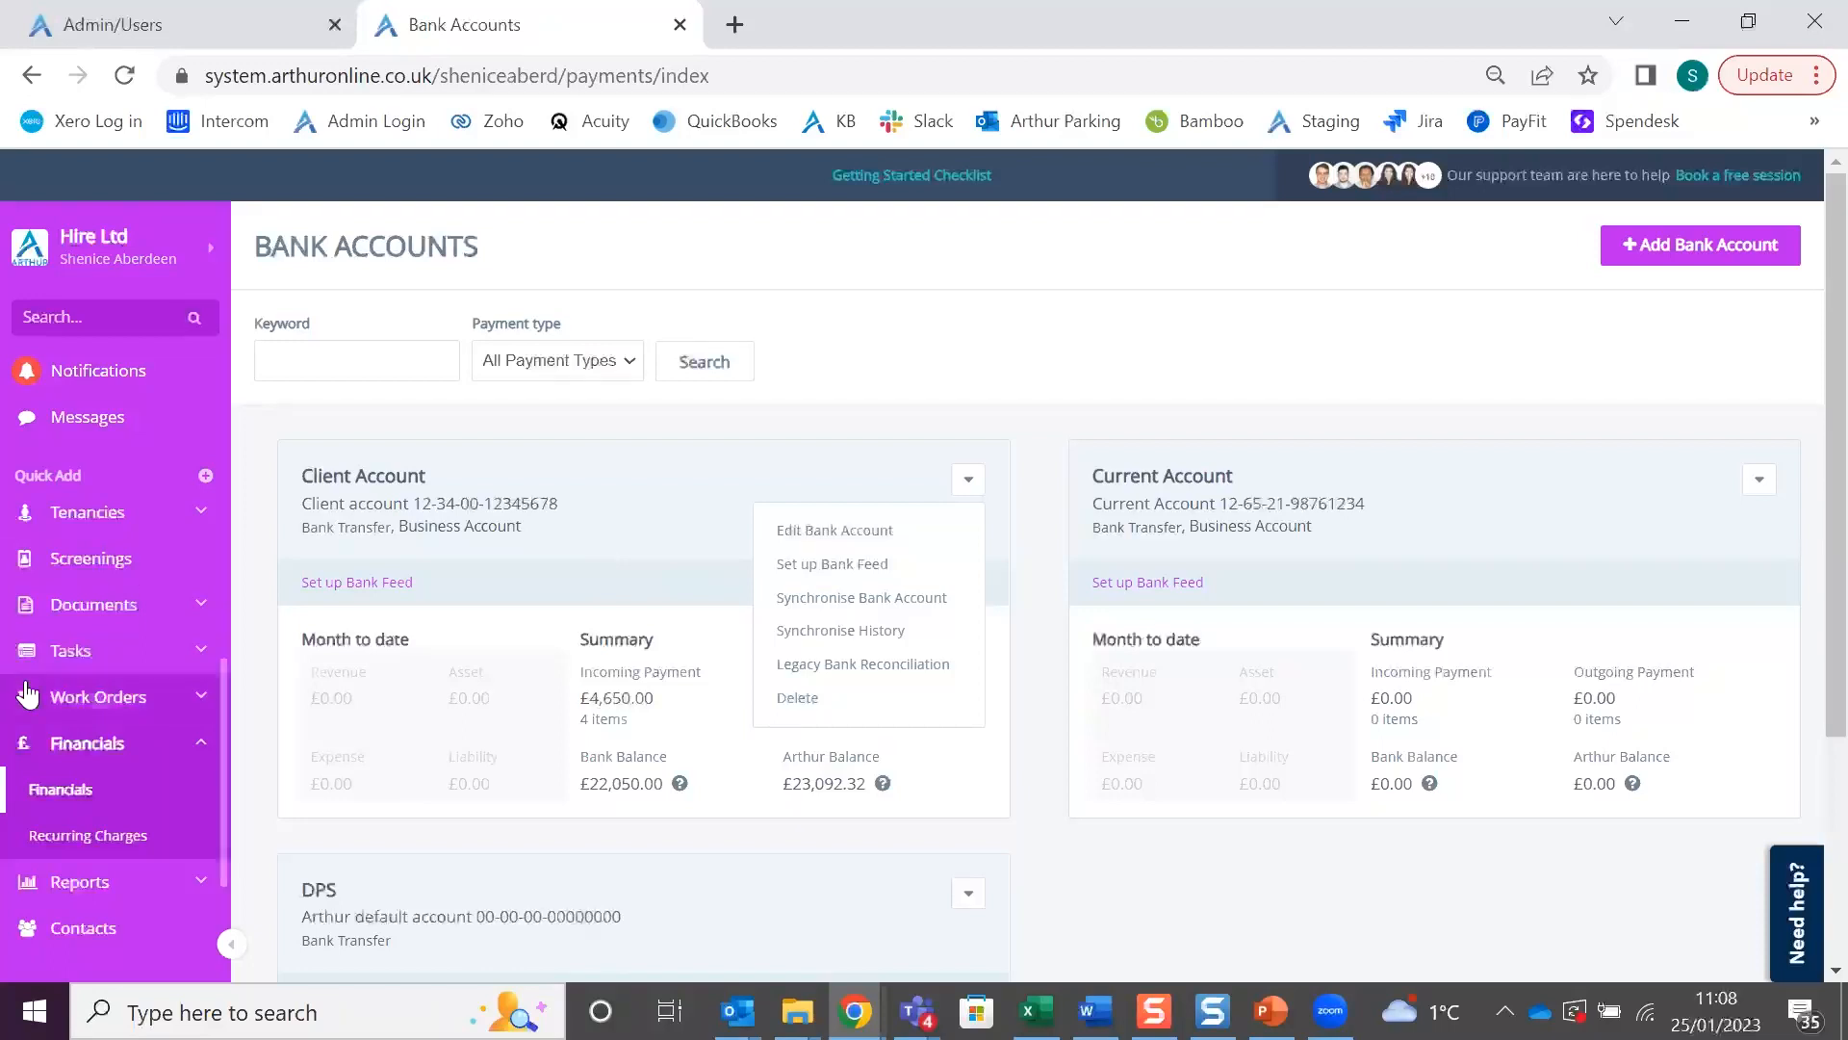
Select all 12 tenancies in the tenancies list and open them for a batch update
click(106, 527)
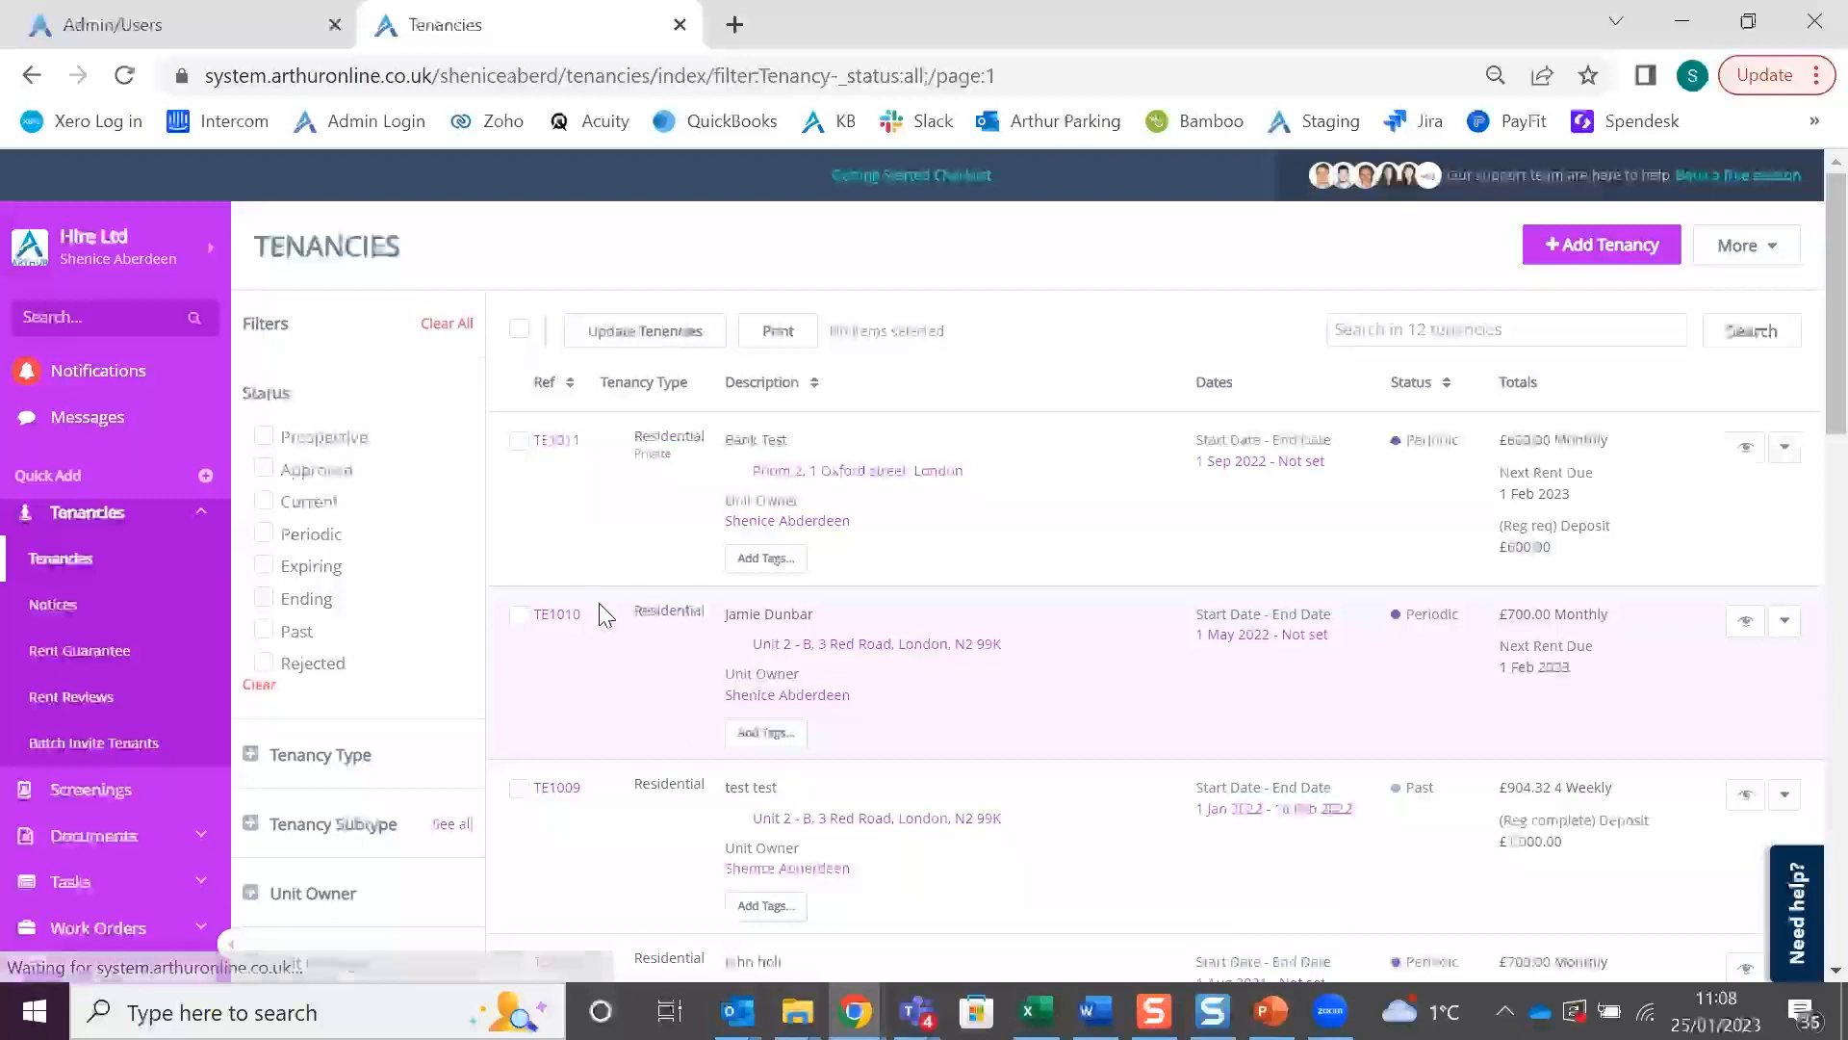
click(519, 332)
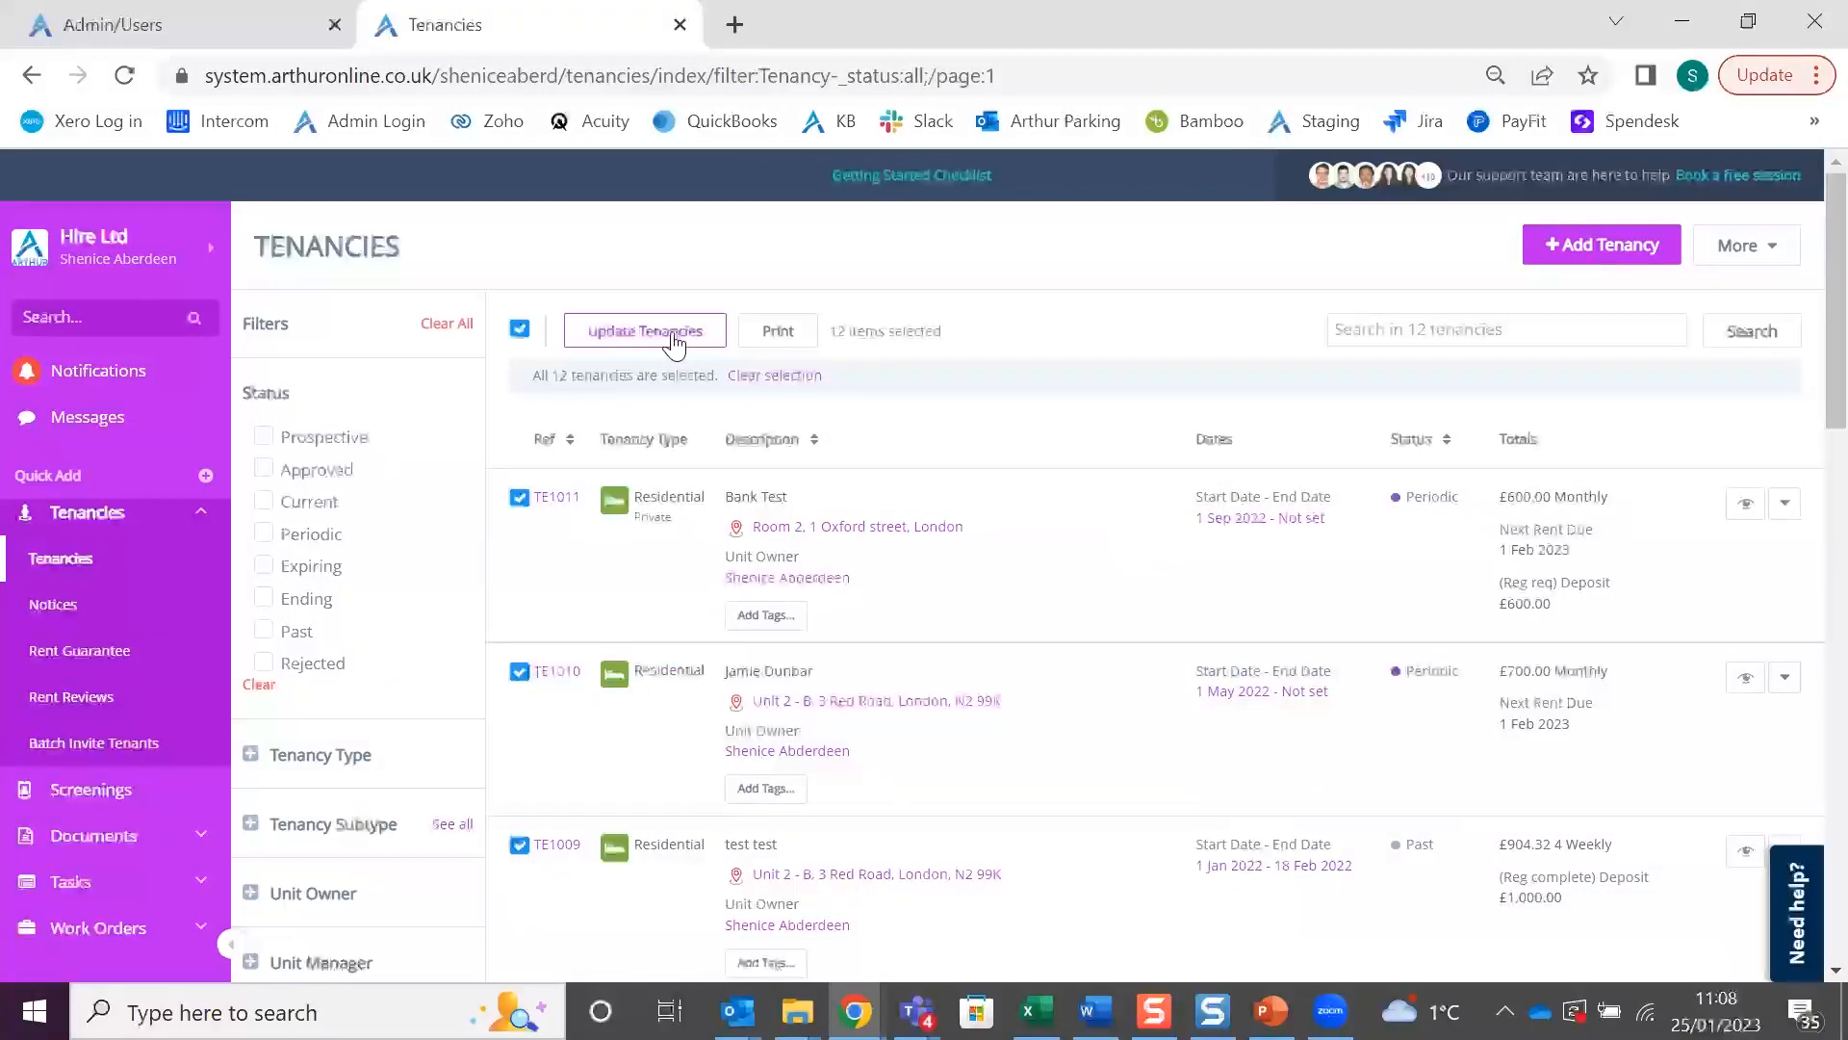
click(775, 375)
click(519, 331)
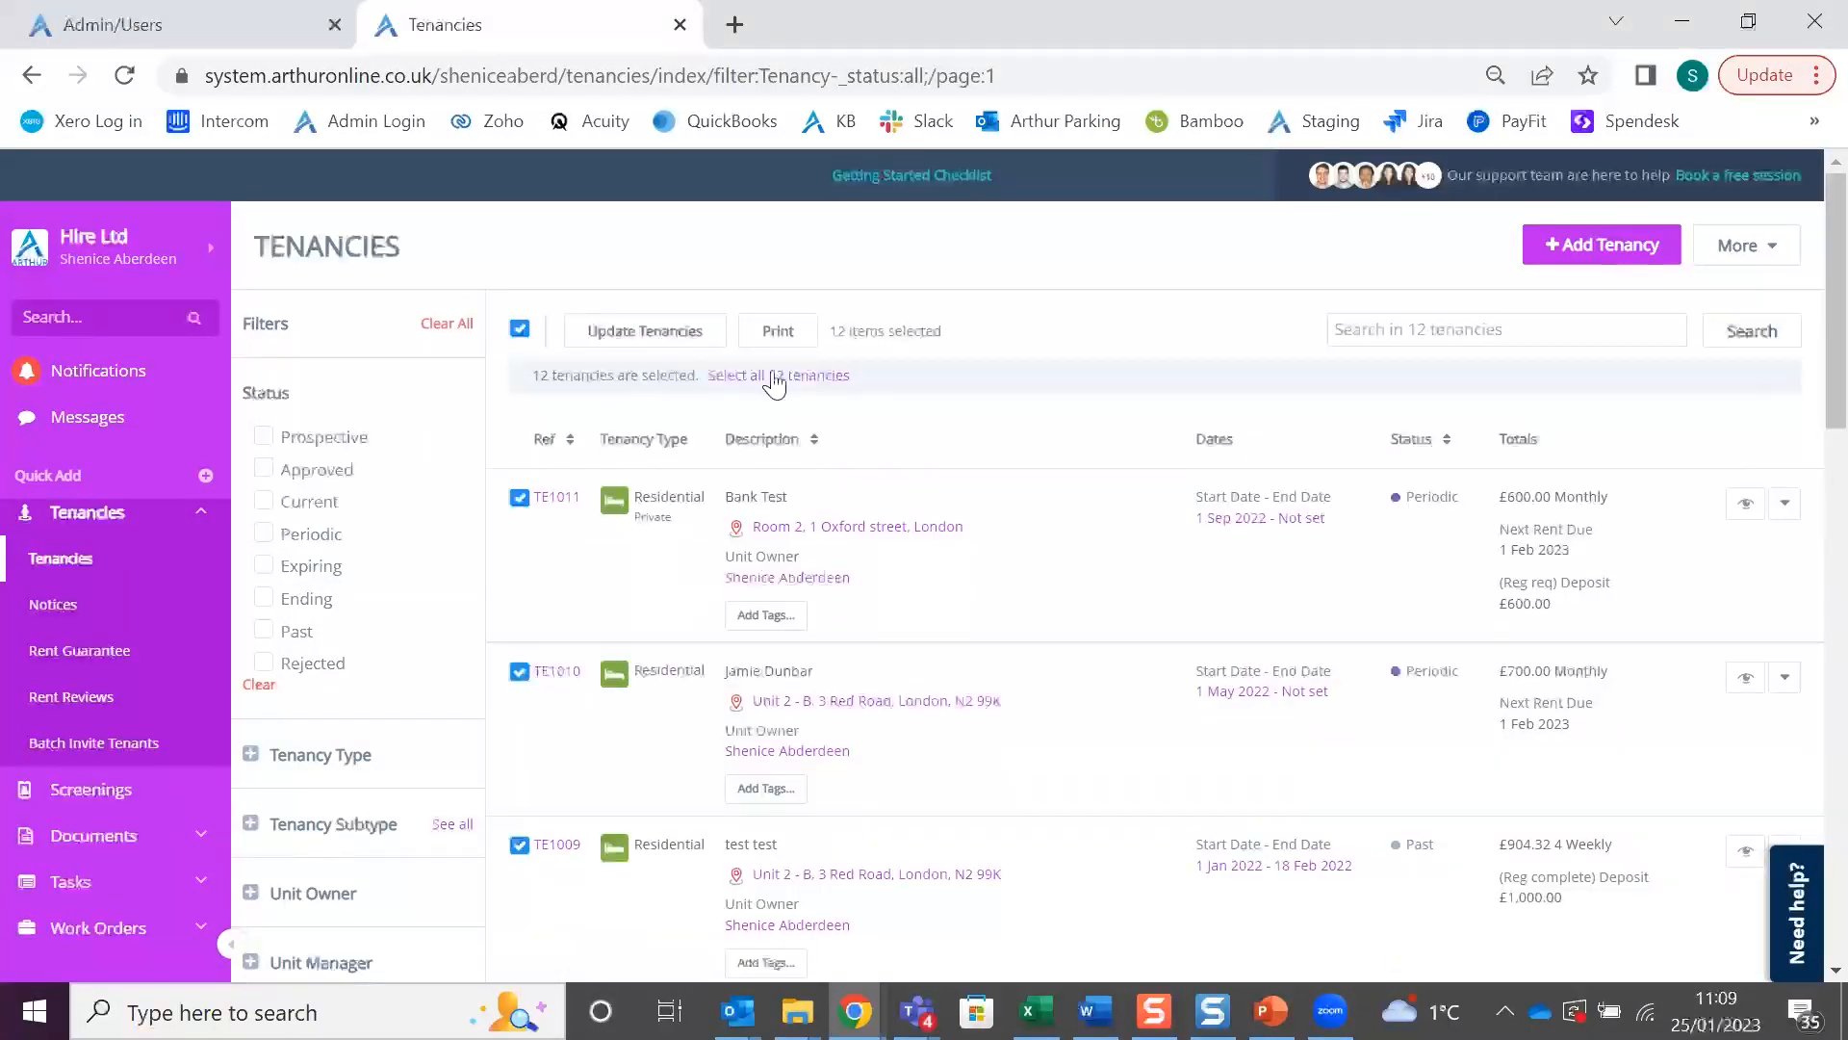
click(597, 342)
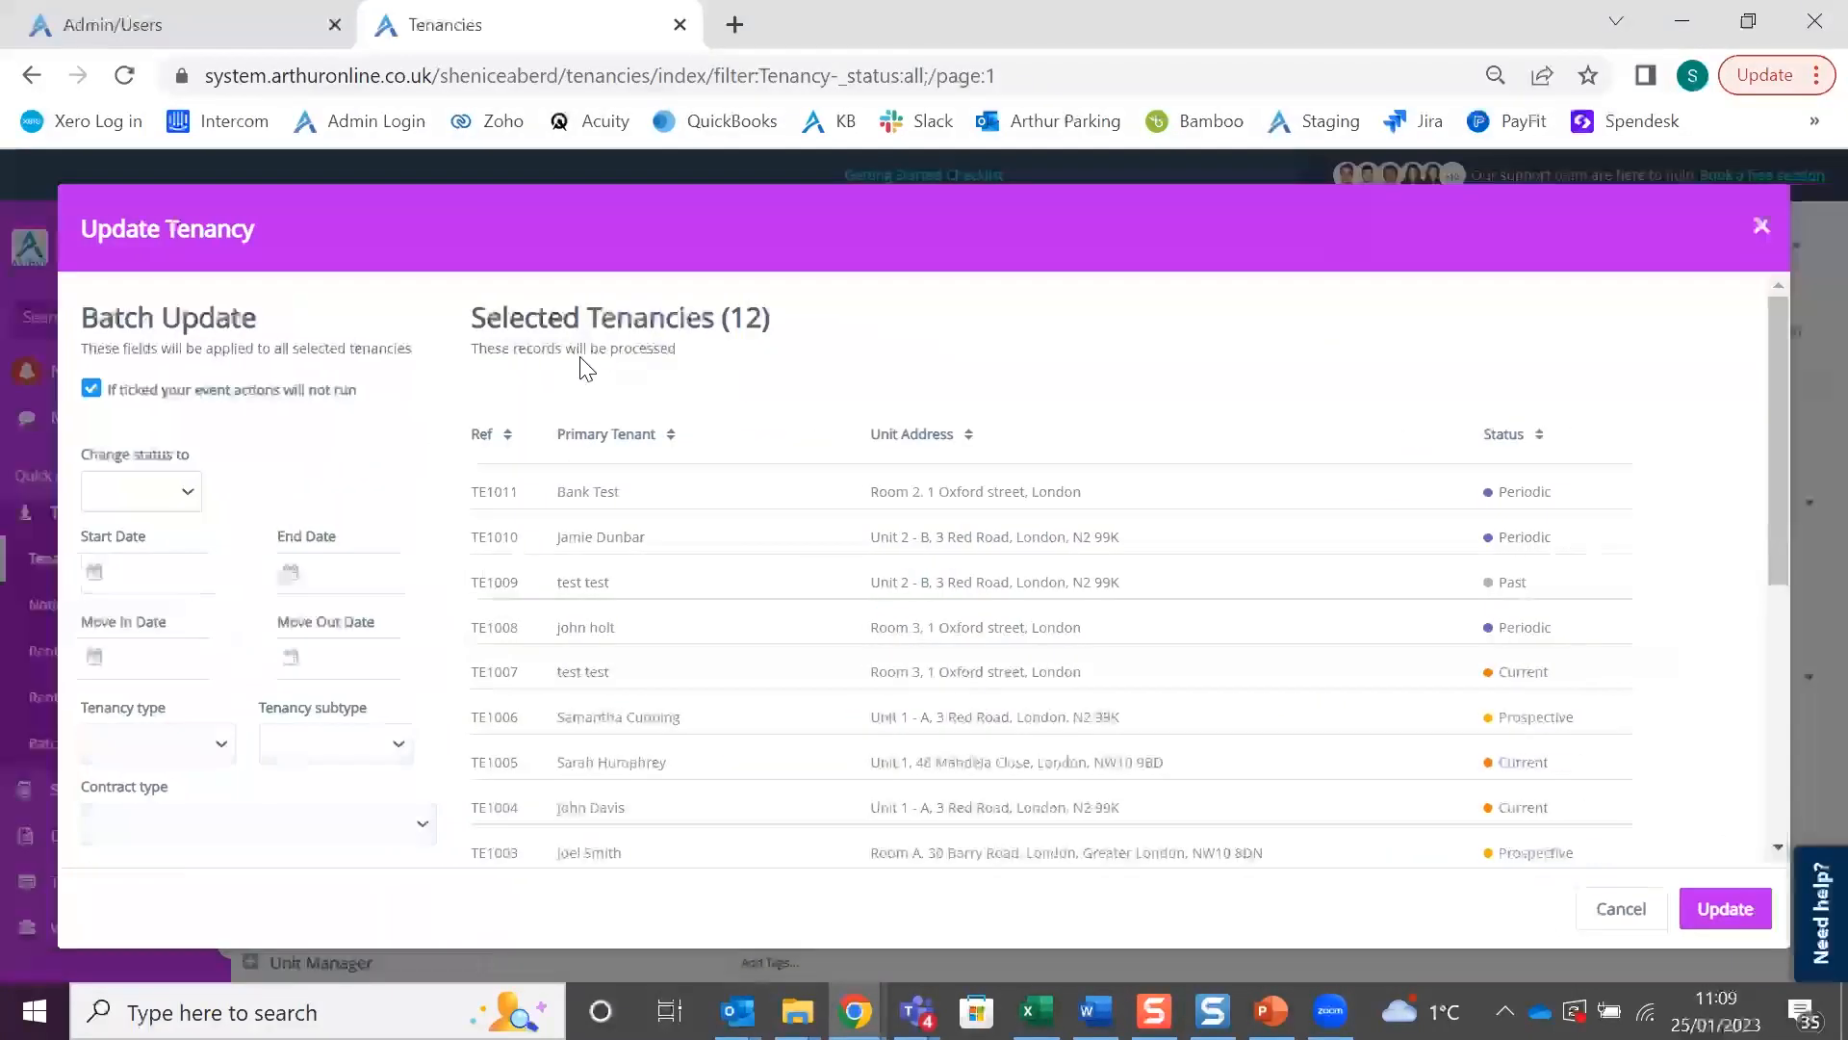
Set both the Rent Payment Bank and Deposit Payment Bank to Client Account for the selected tenancies and apply the batch update
scroll(270, 602, down, 5)
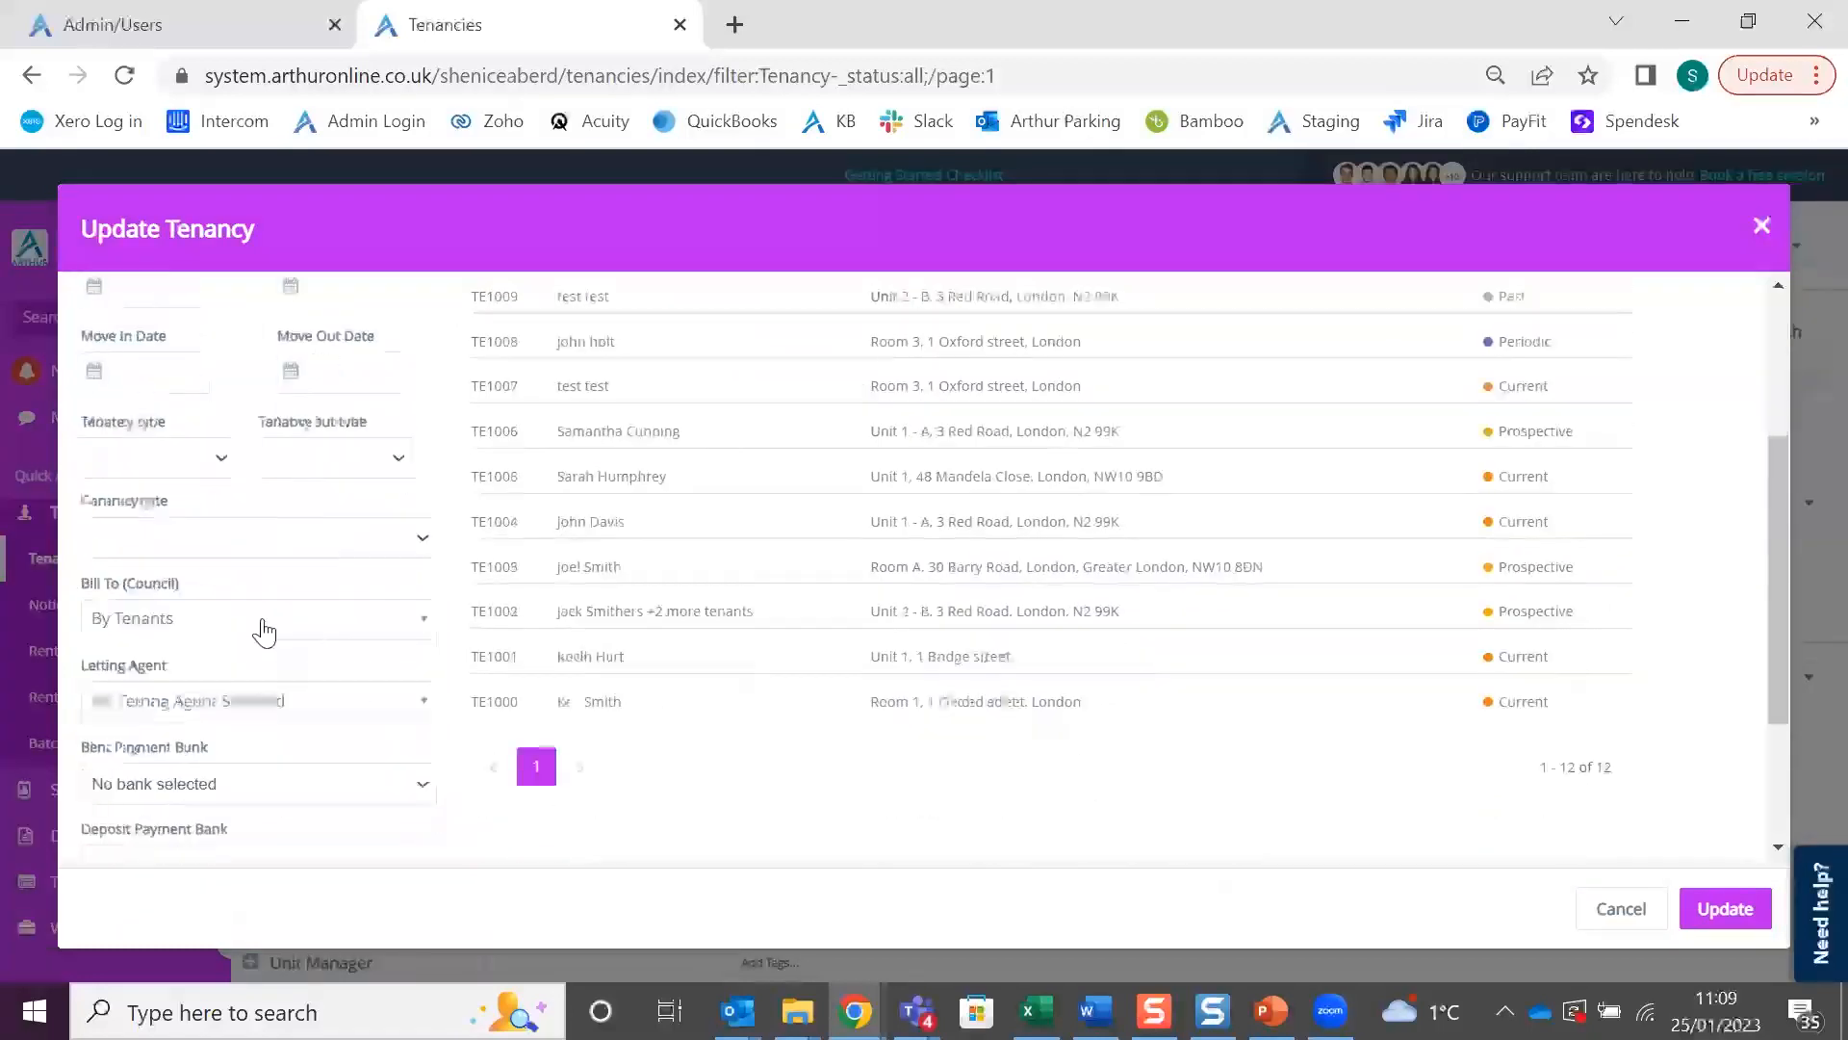
click(282, 641)
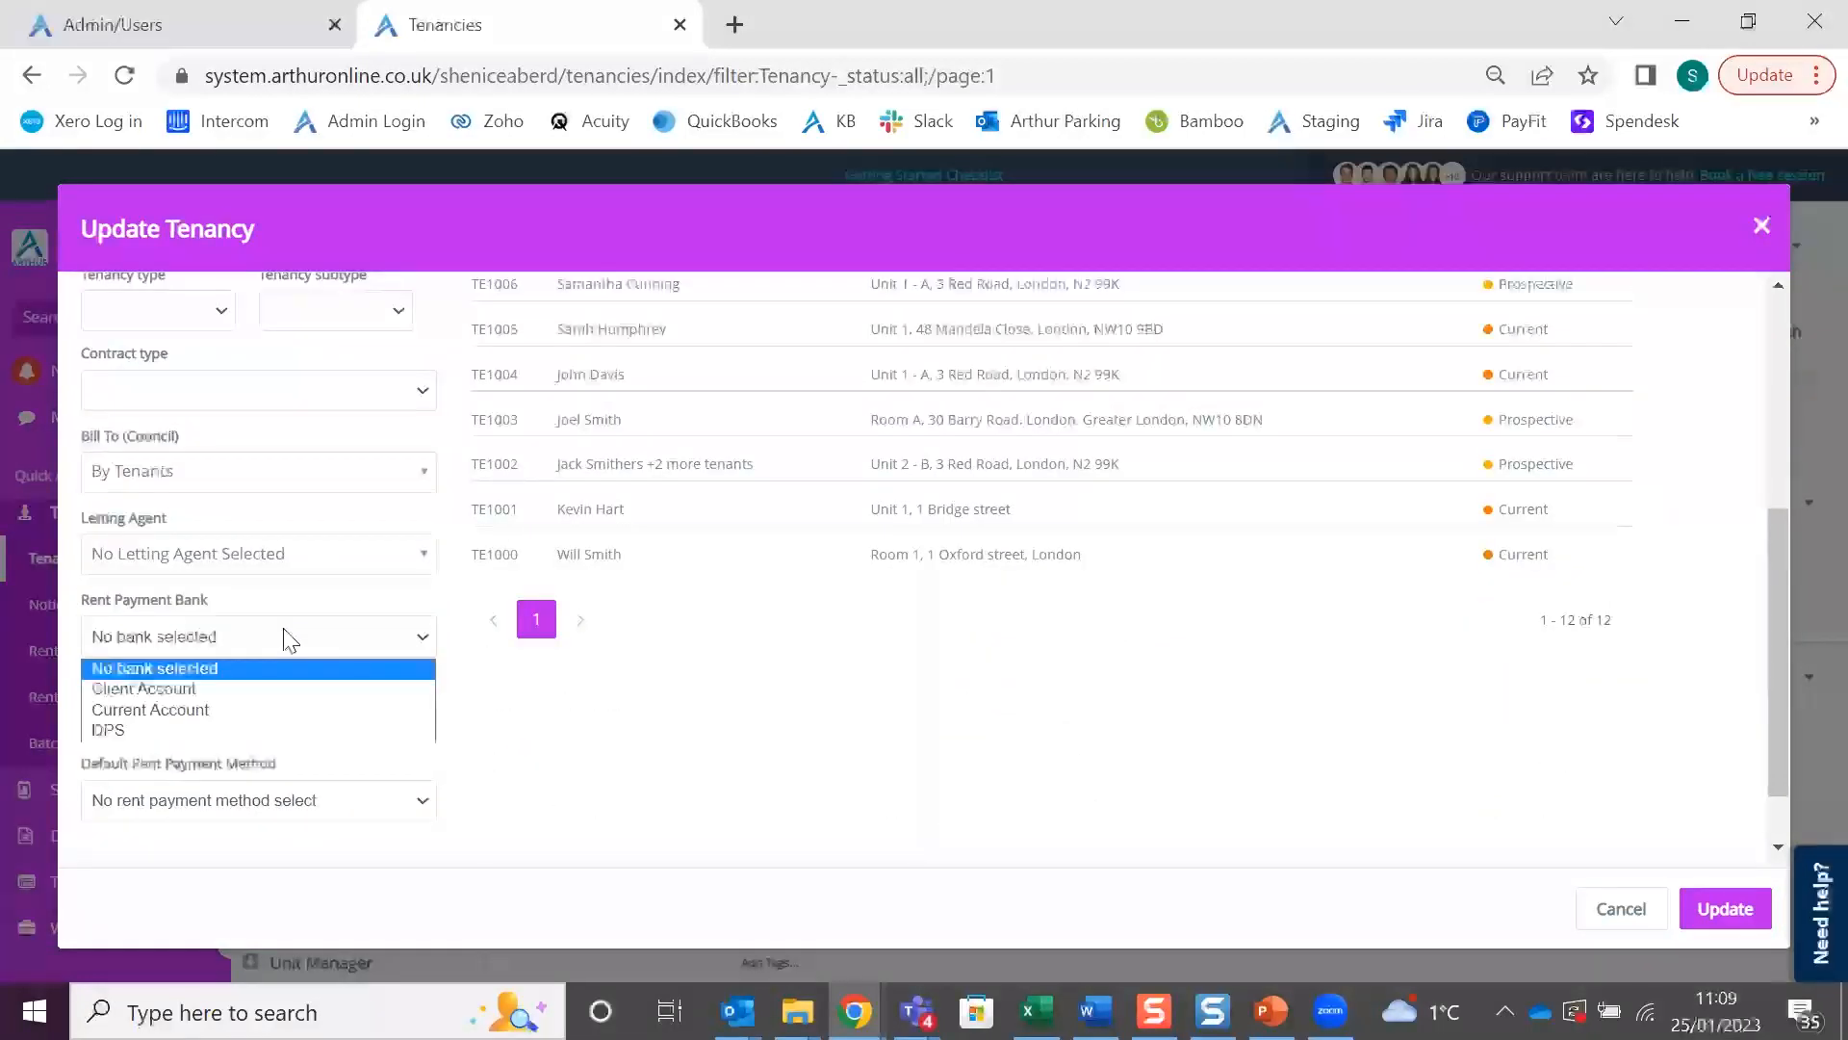
click(255, 691)
click(253, 717)
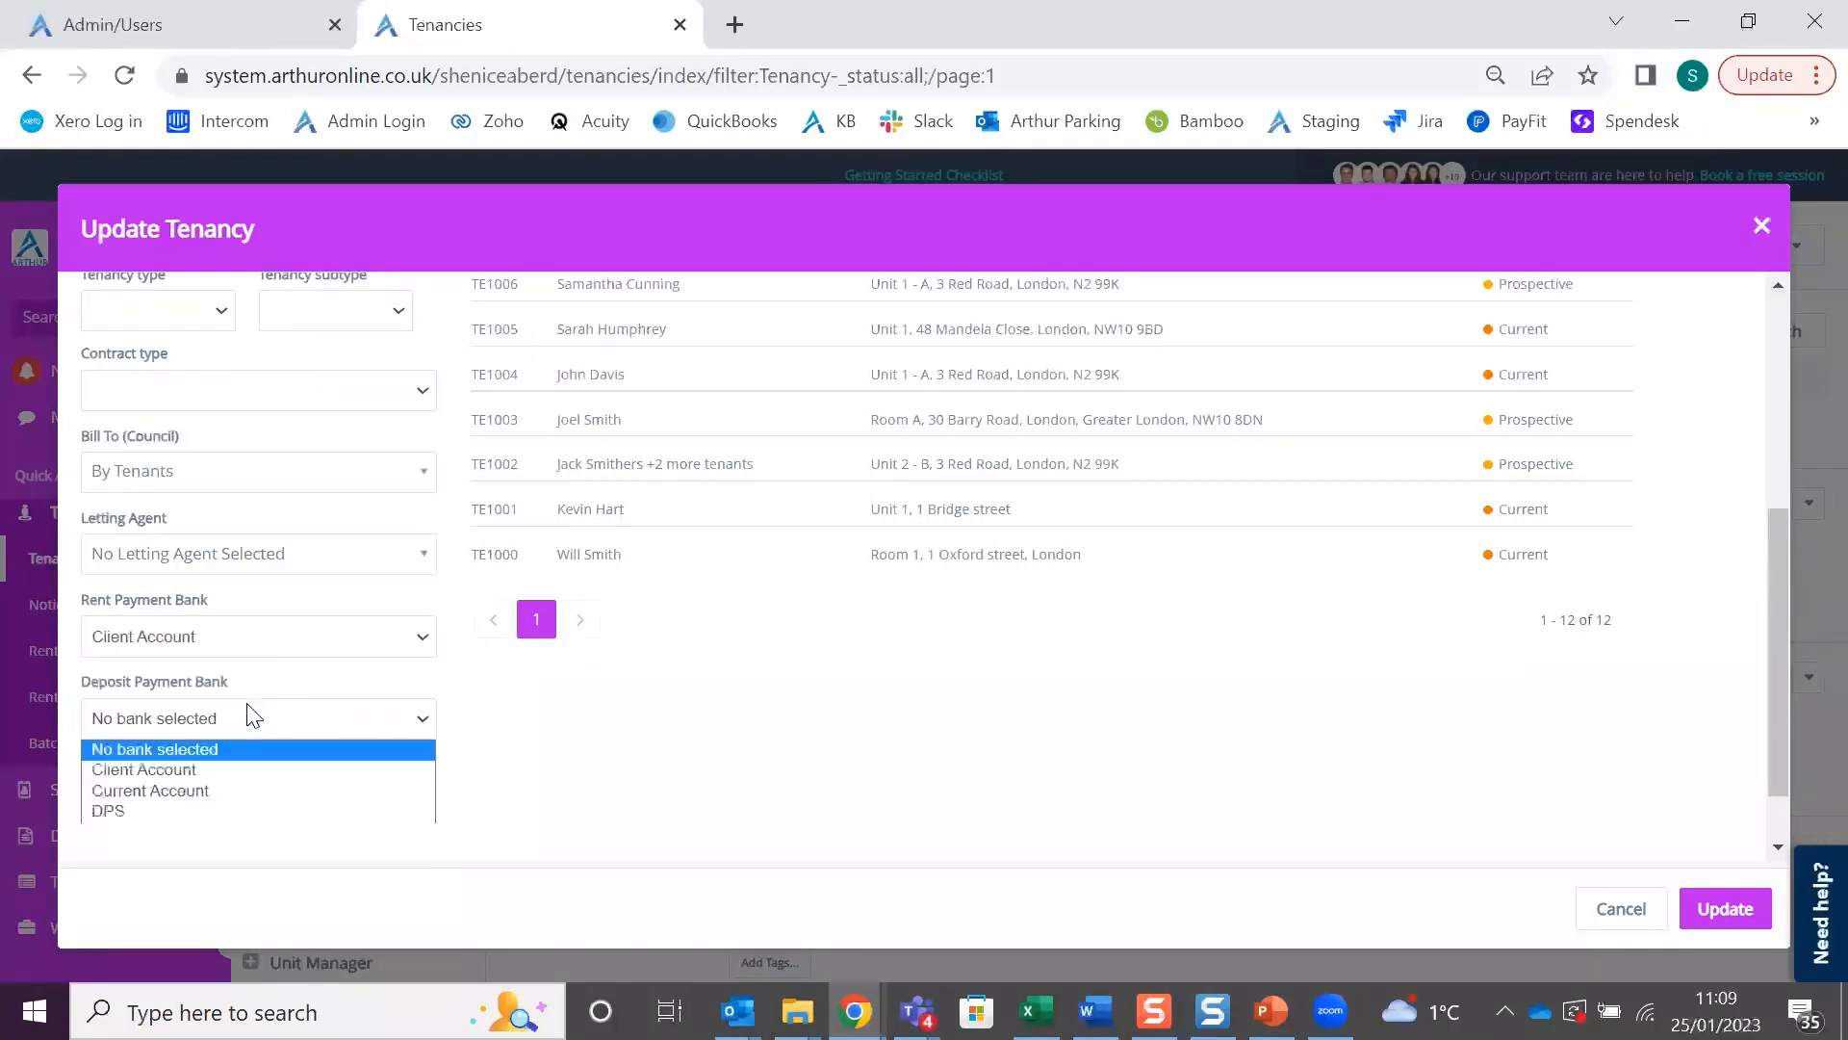
click(231, 768)
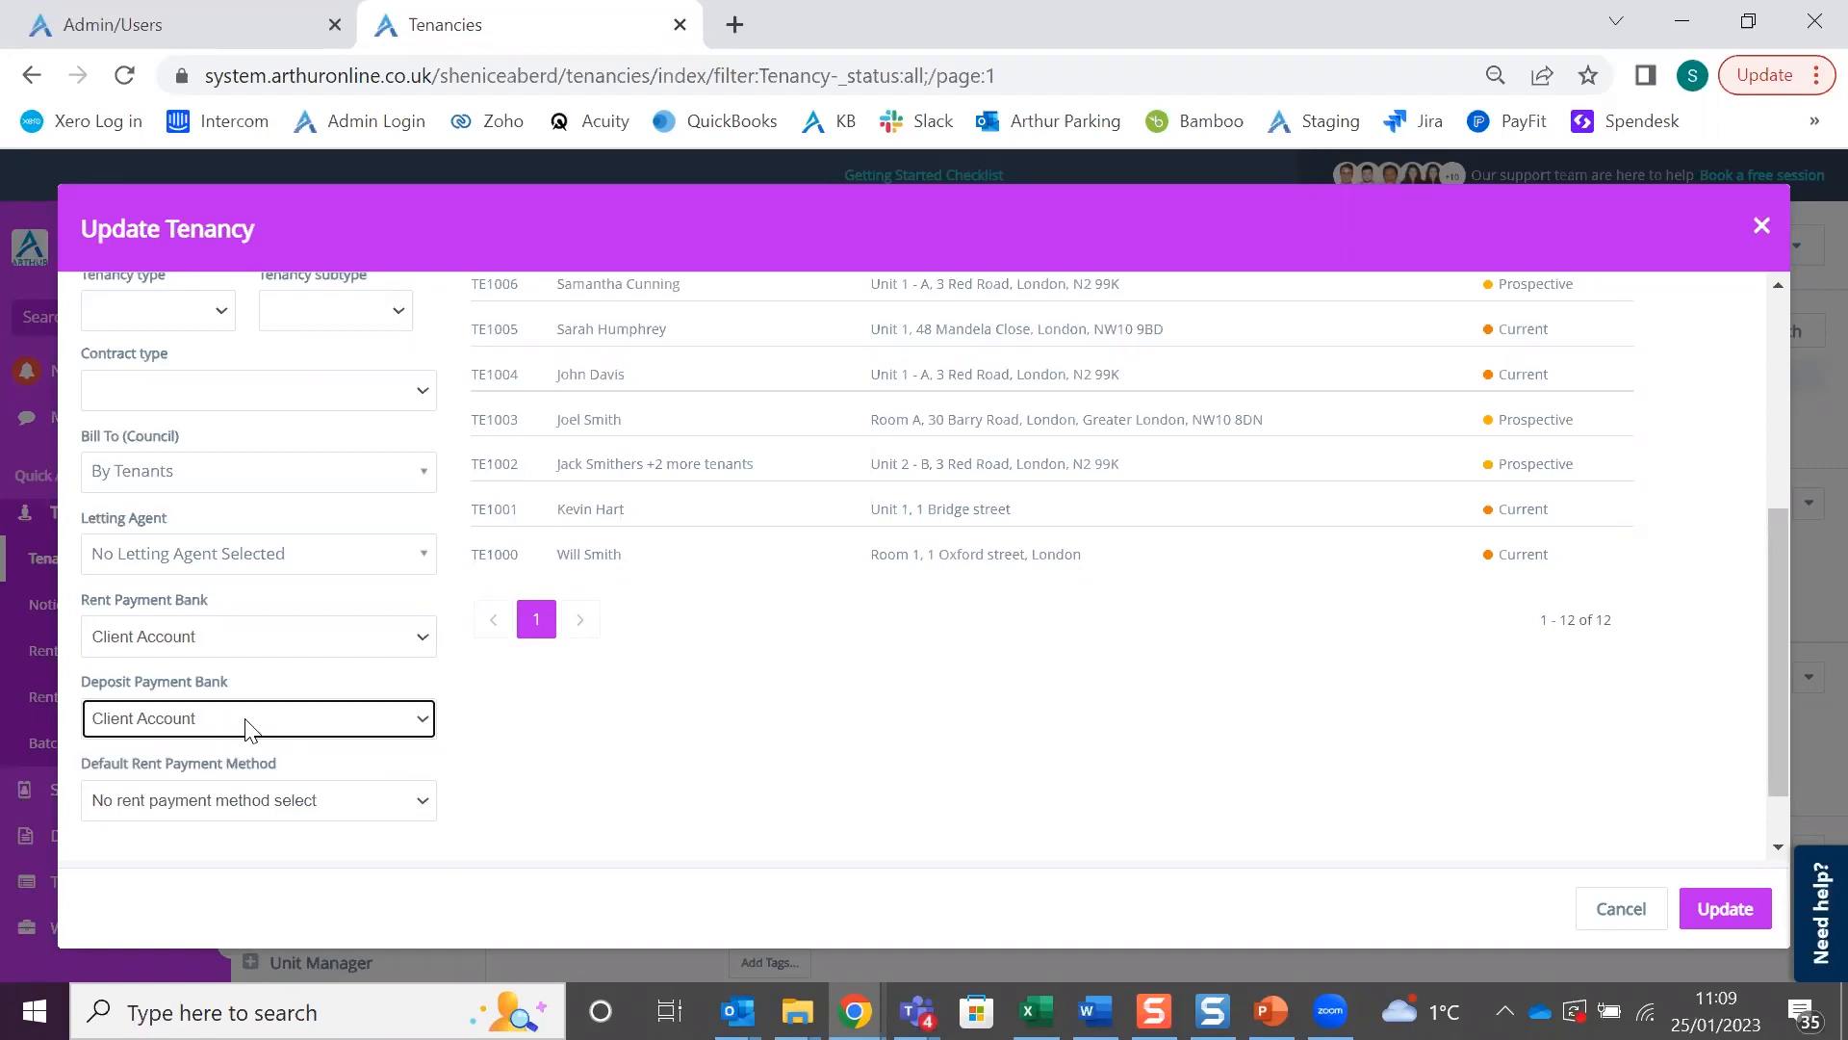
click(1746, 918)
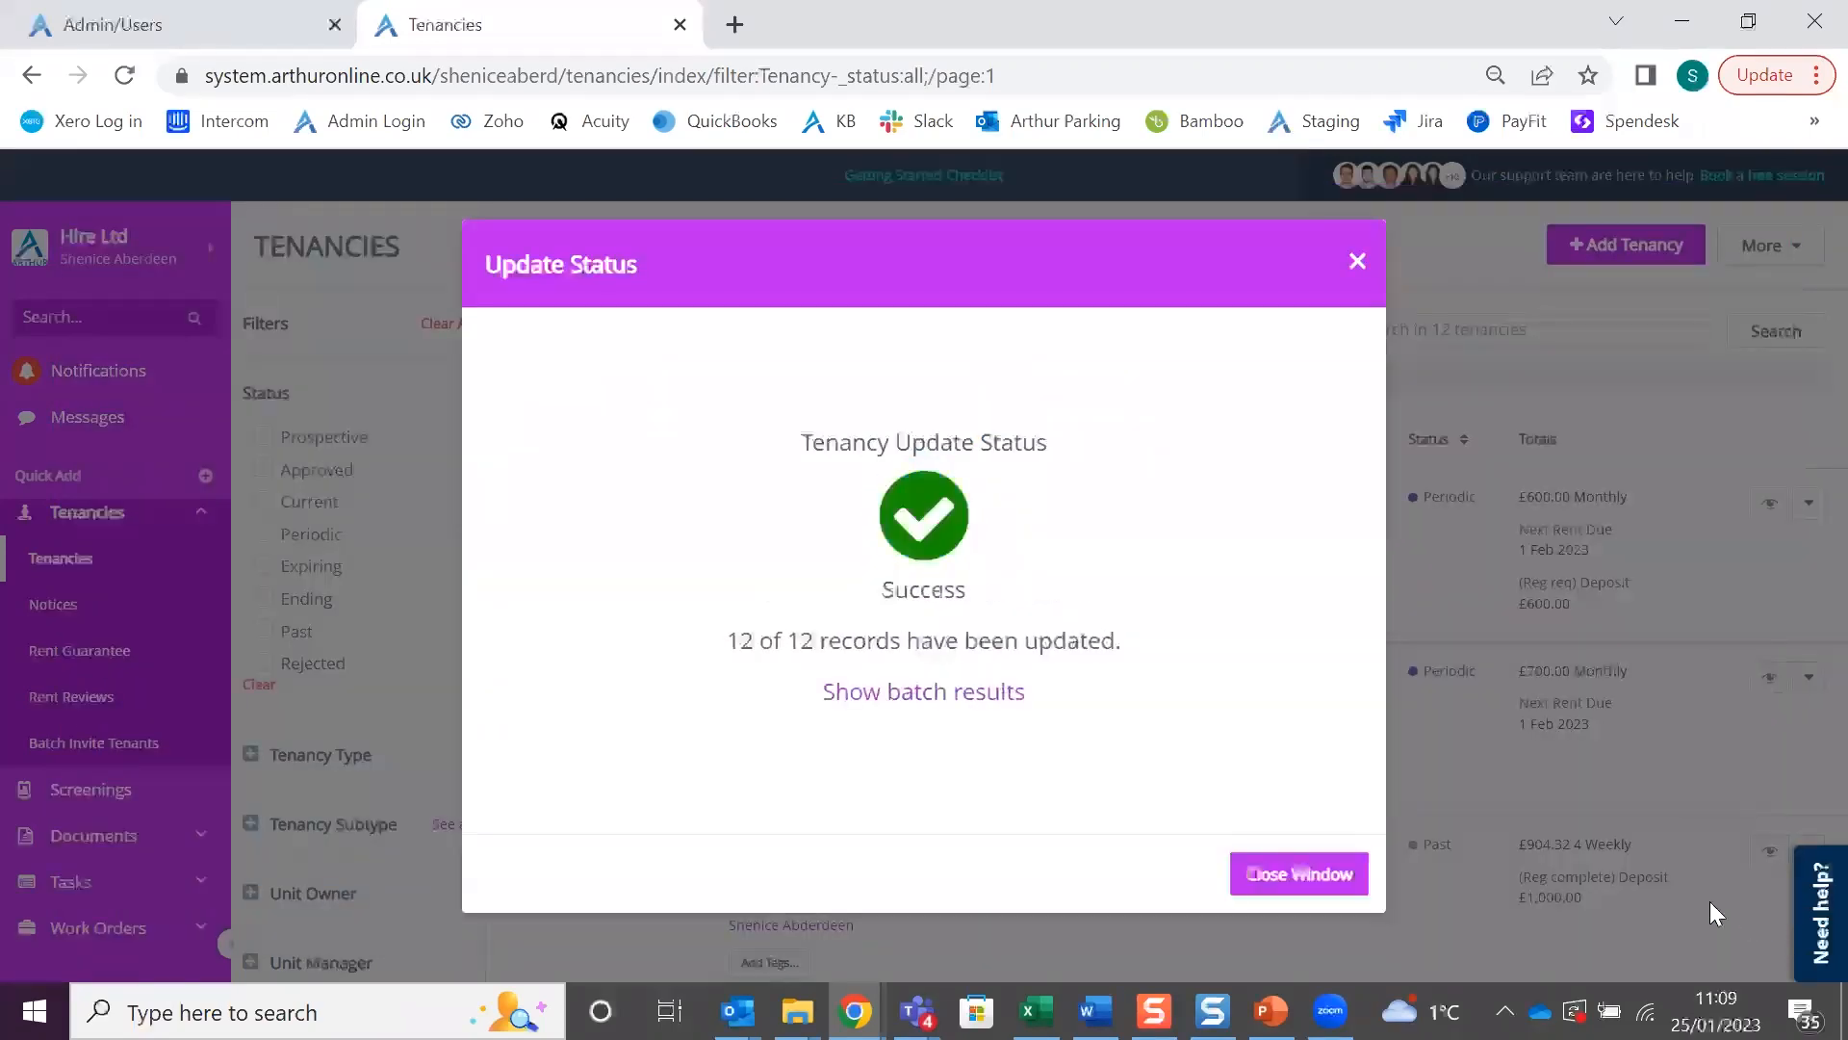
click(1253, 879)
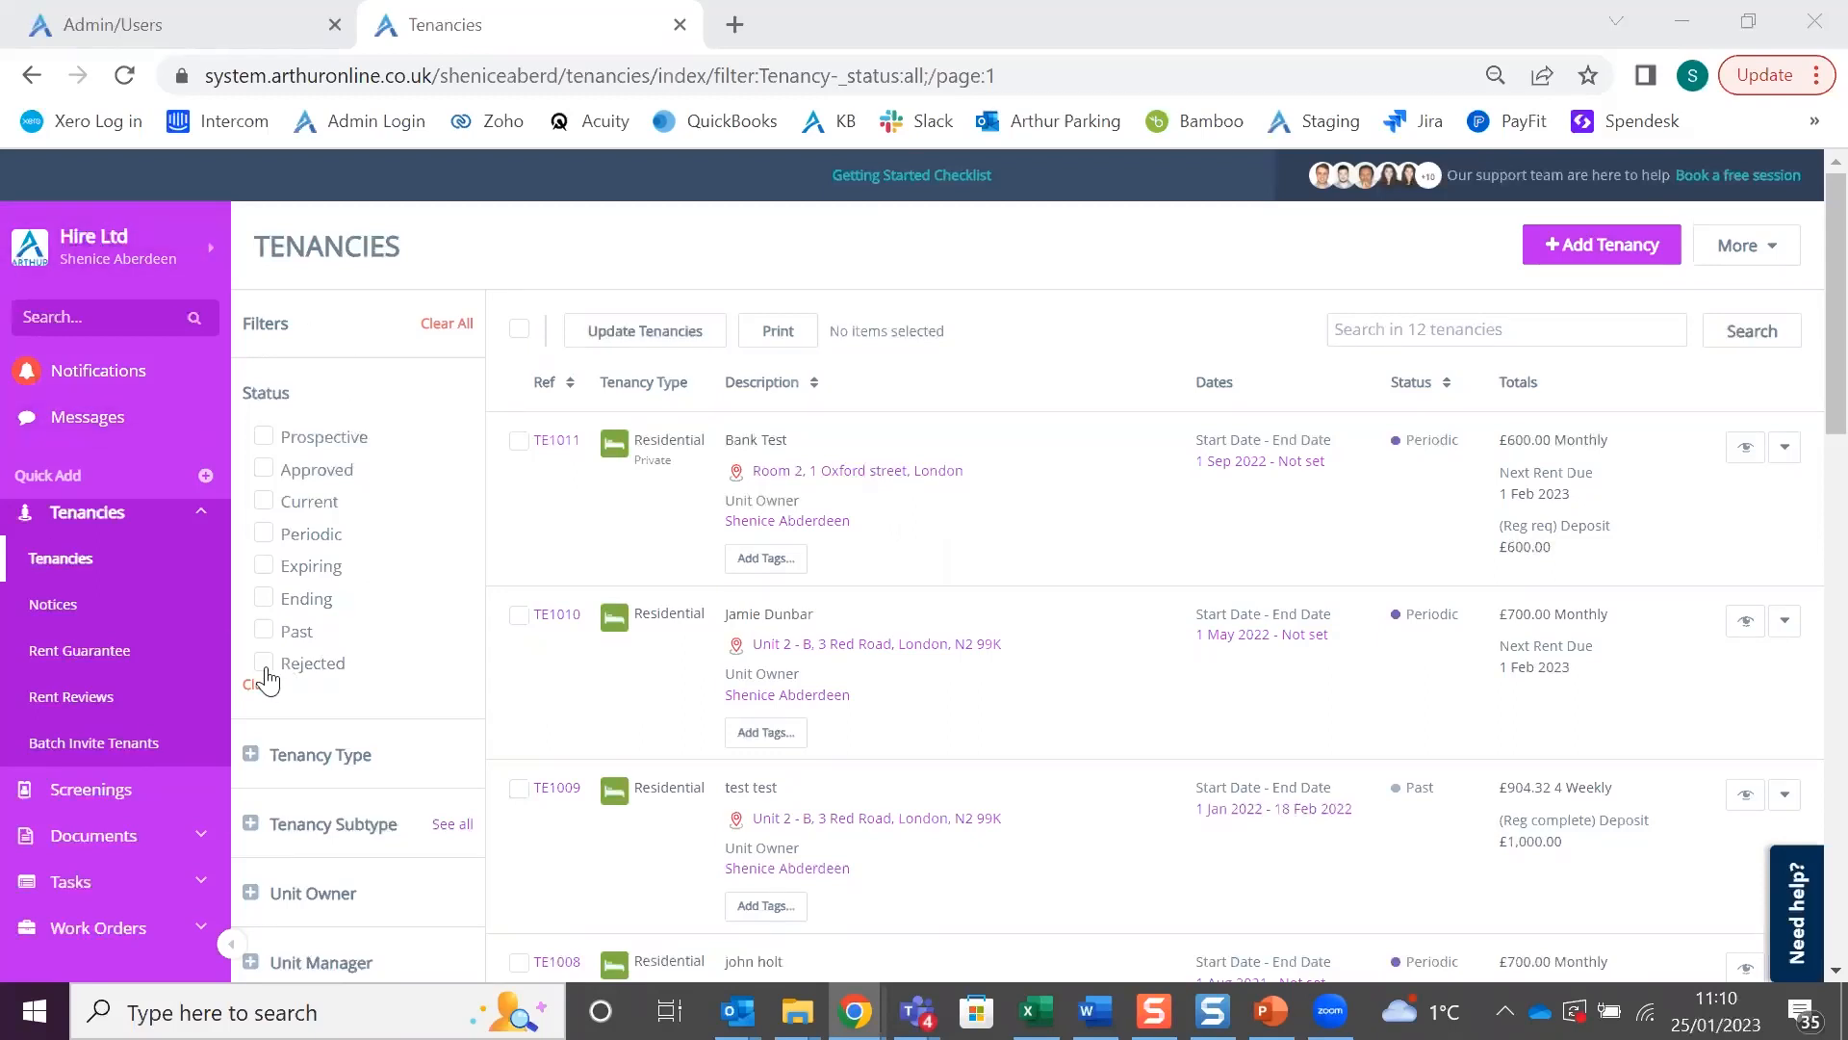
Return to the bank accounts overview in the financials section and view the listed accounts
scroll(96, 785, down, 2)
scroll(121, 751, up, 2)
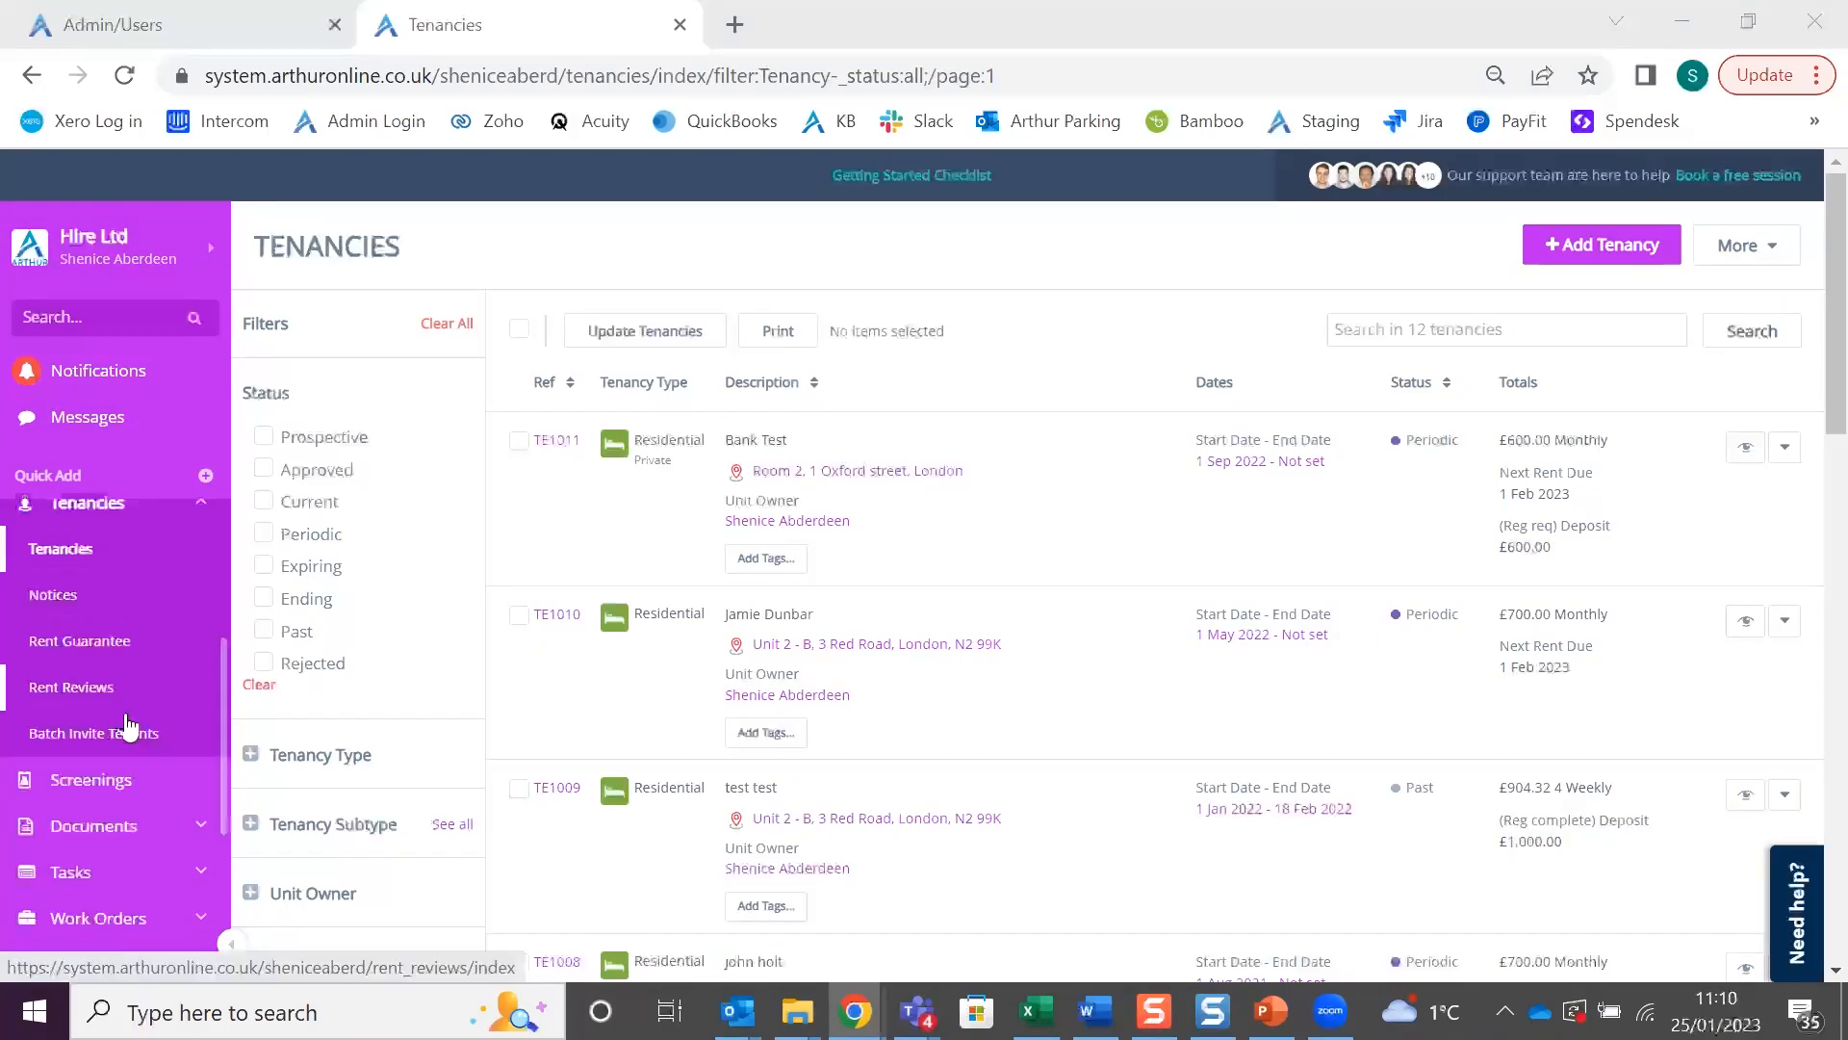
scroll(120, 770, down, 3)
click(135, 737)
scroll(1038, 718, down, 1)
scroll(1038, 718, down, 5)
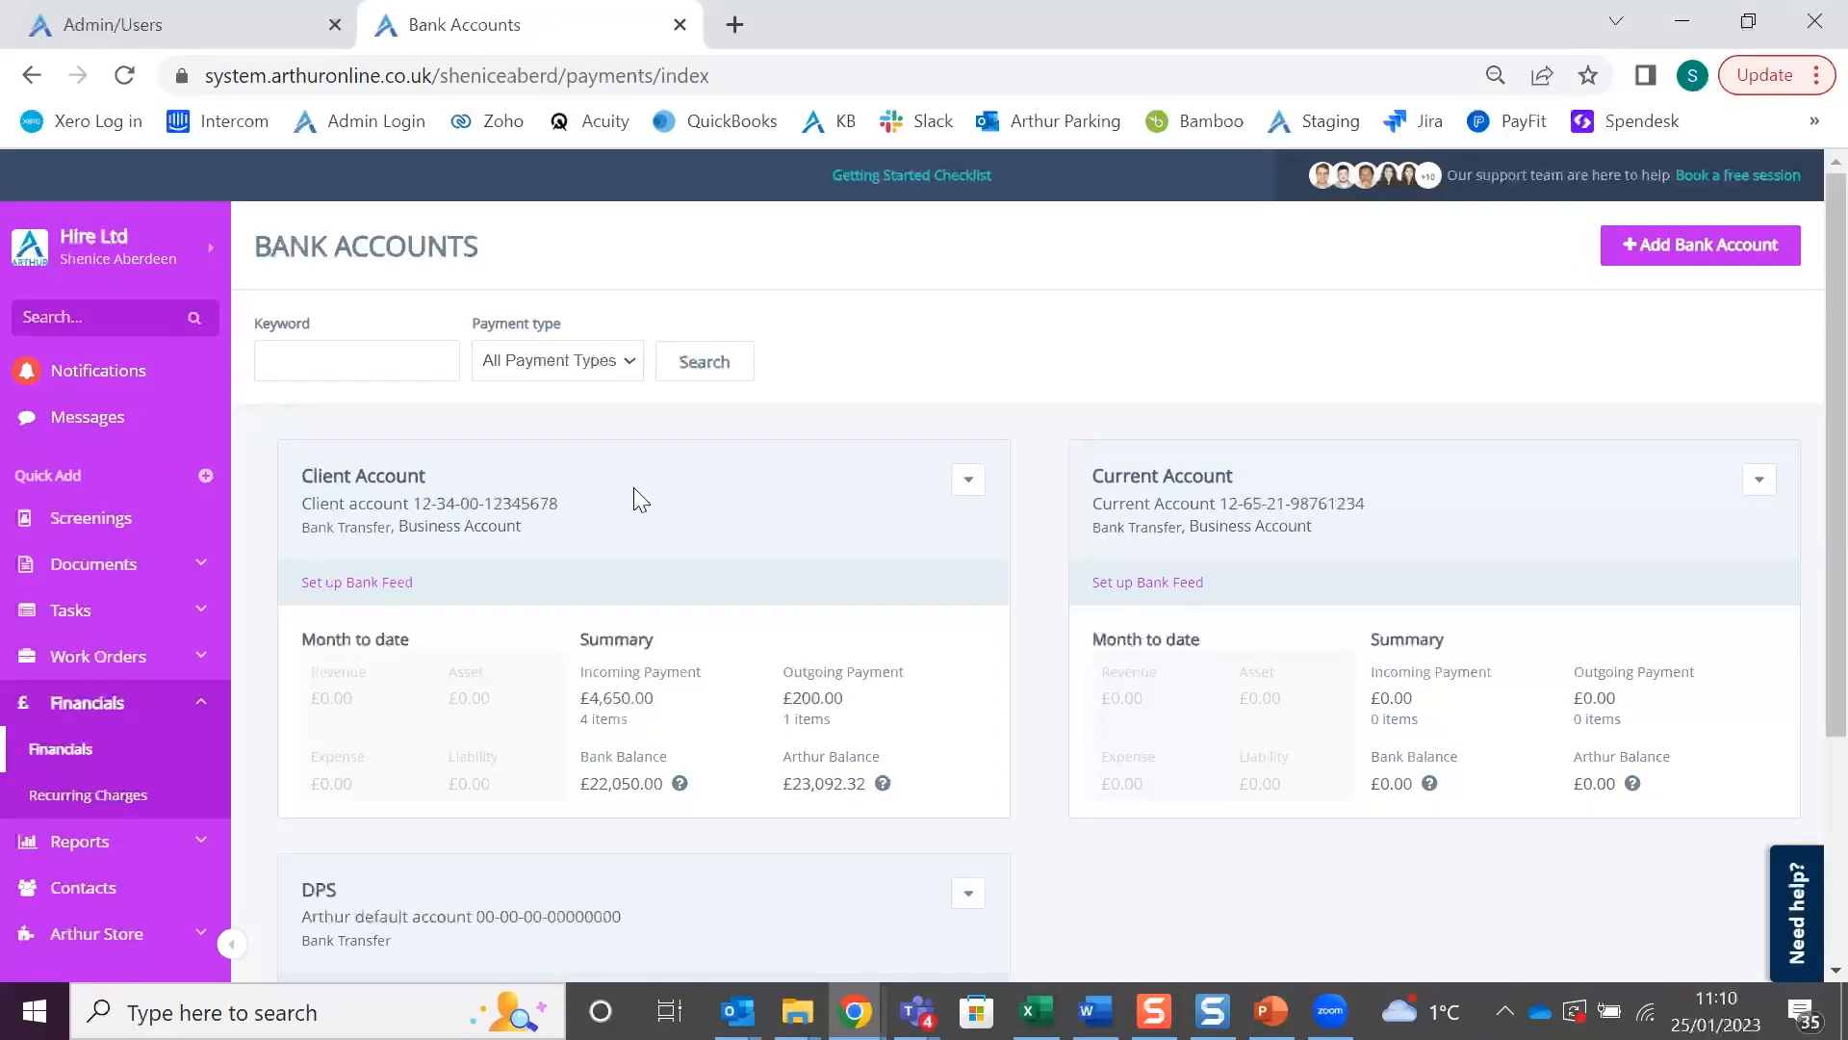
scroll(493, 475, down, 1)
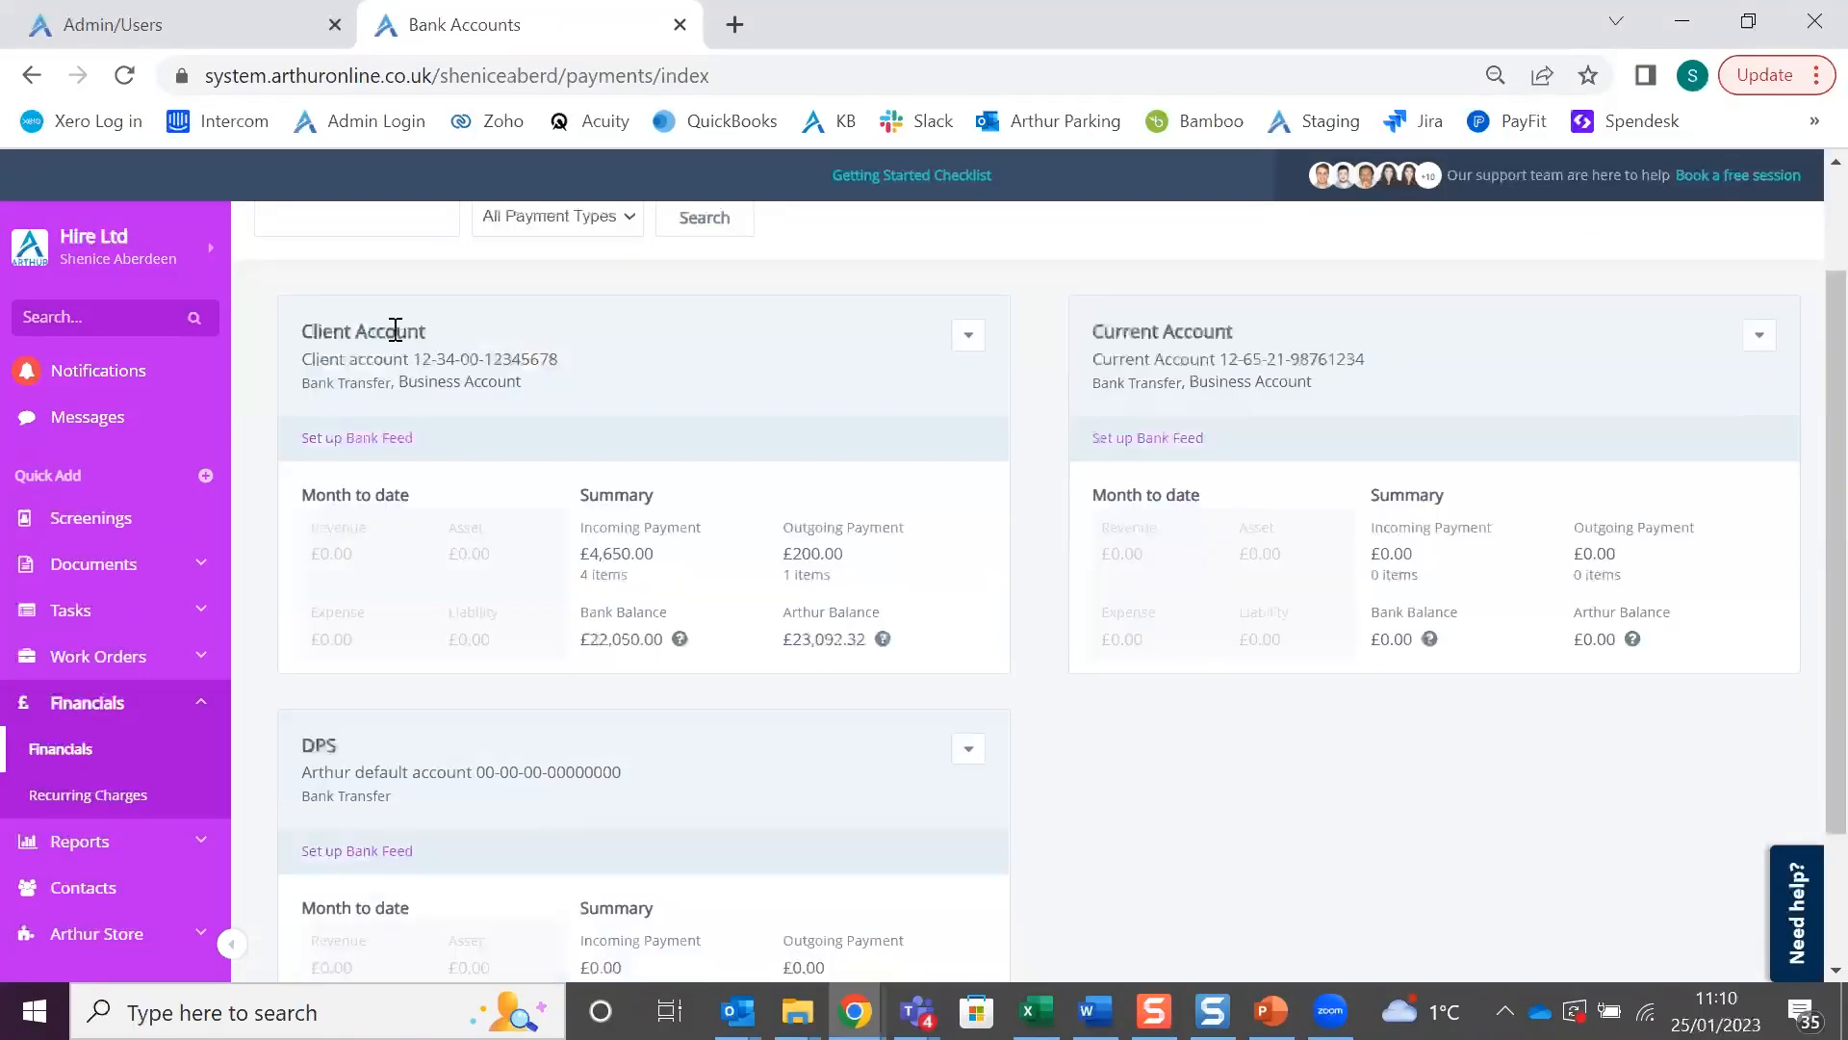
Open the Client Account's bank details for editing and close them without changes
click(970, 337)
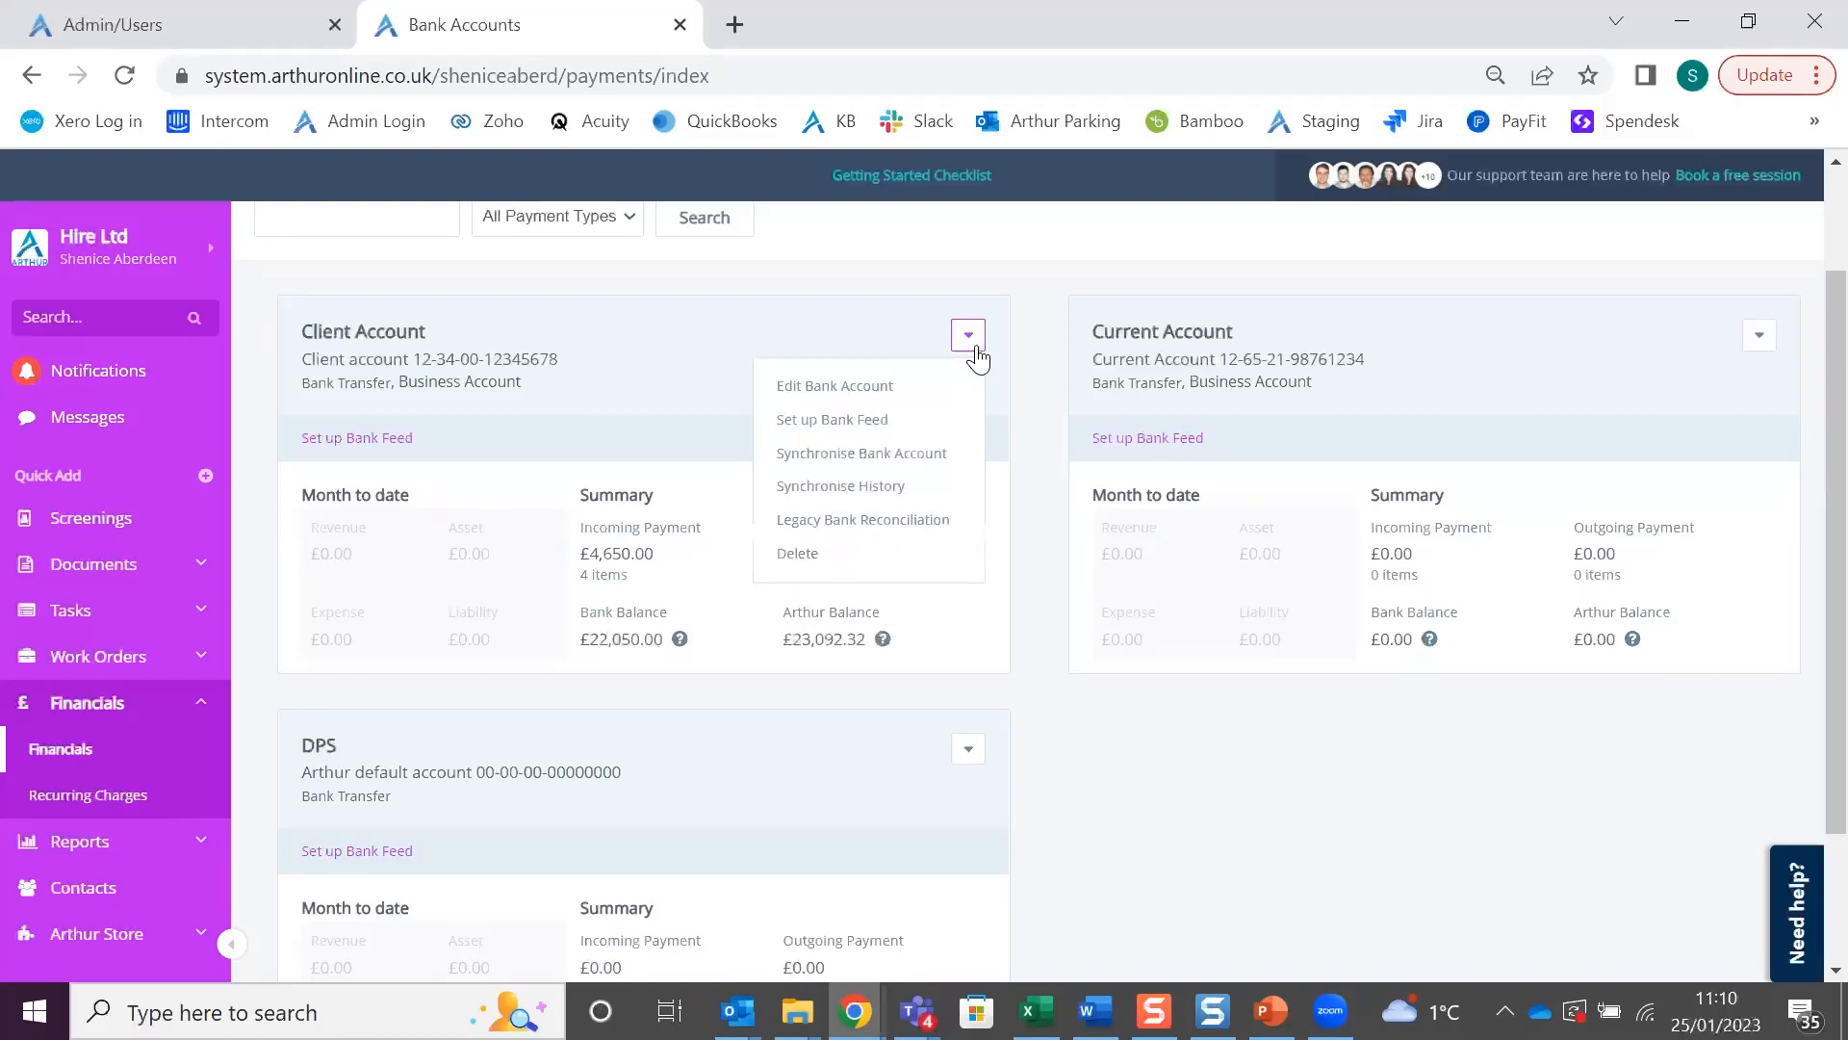
click(858, 393)
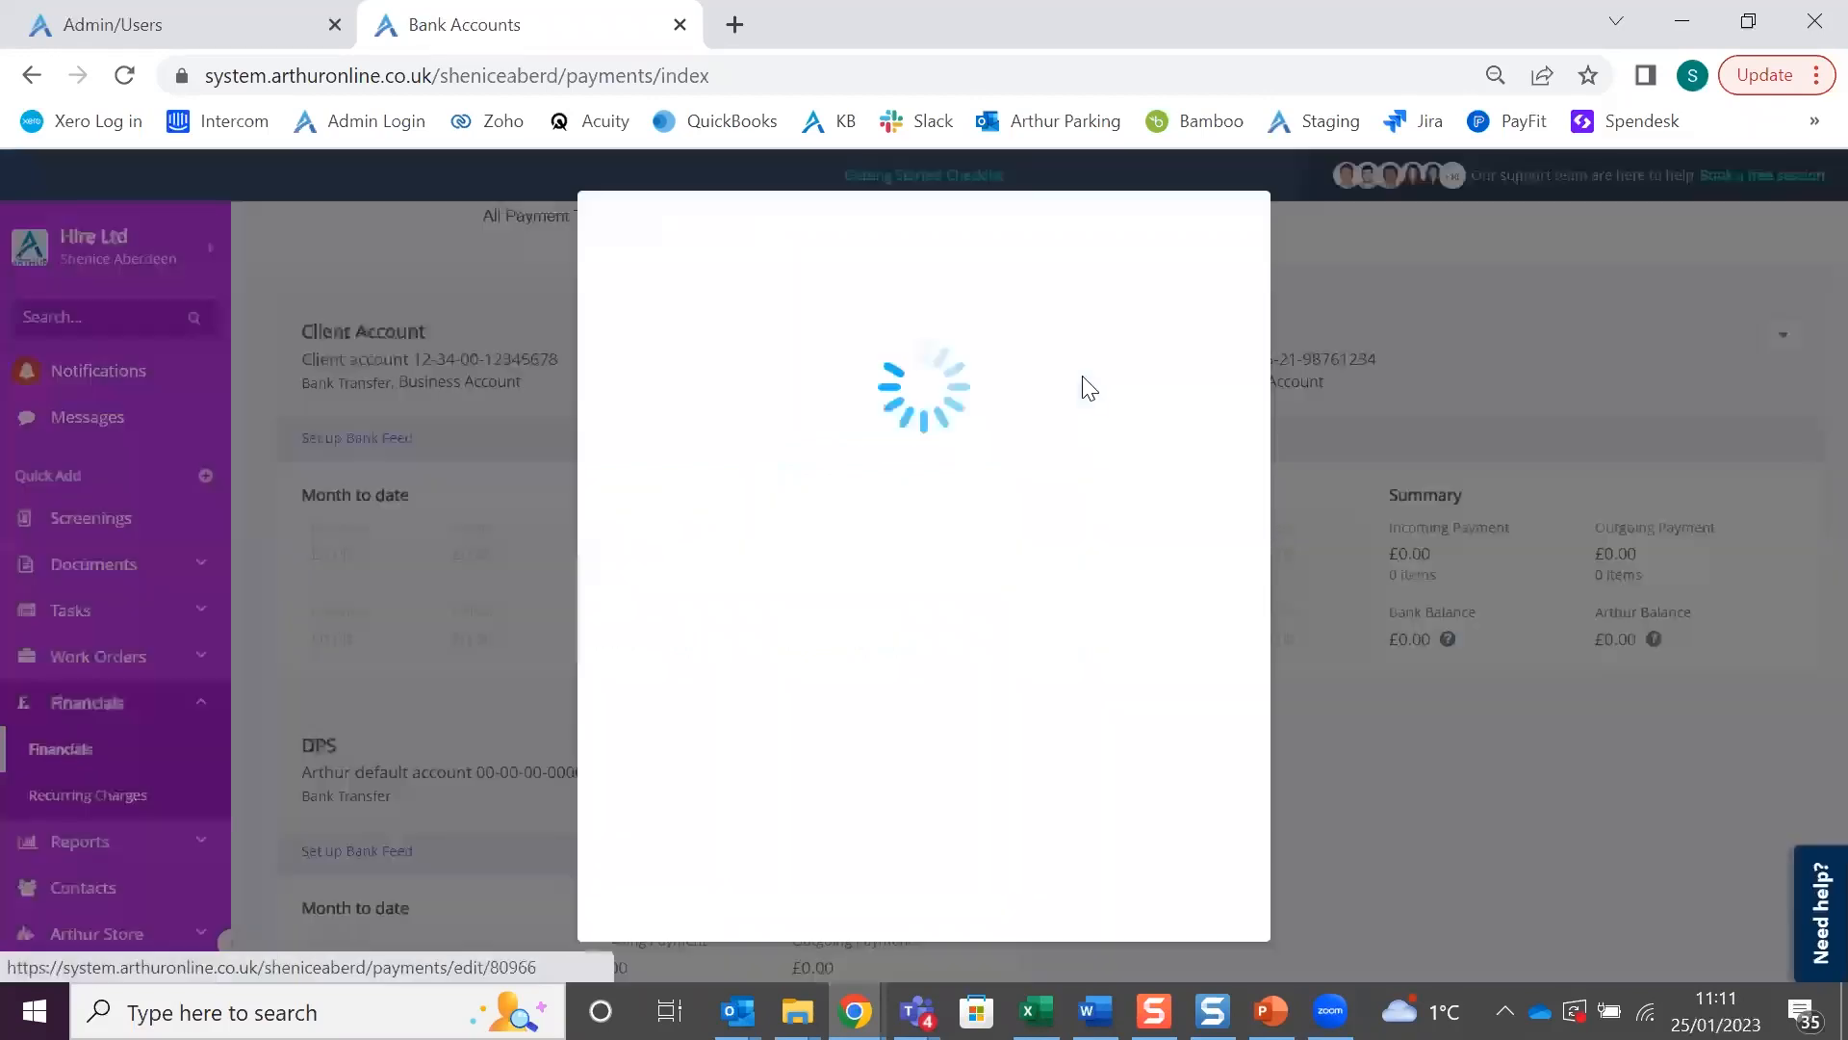
click(1344, 337)
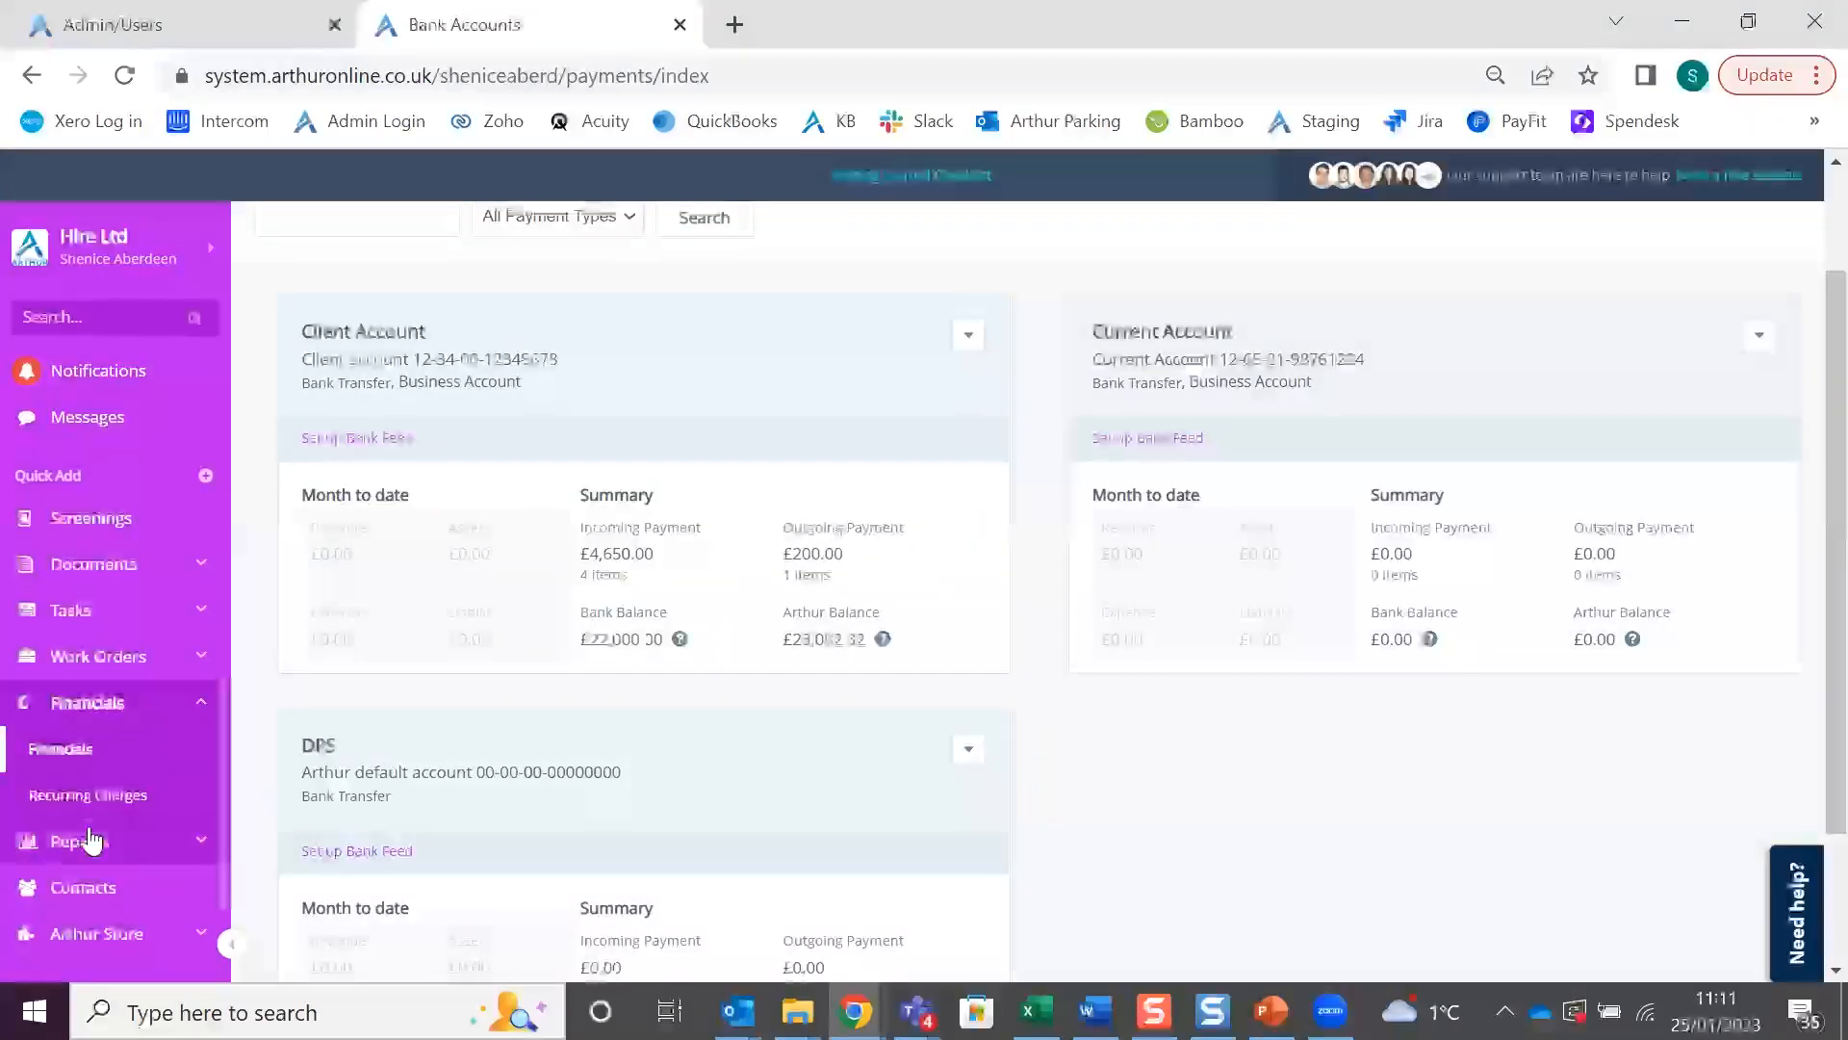
Open the first property owner's financial settings from the contacts and check the Default Client Bank Account setting
click(102, 897)
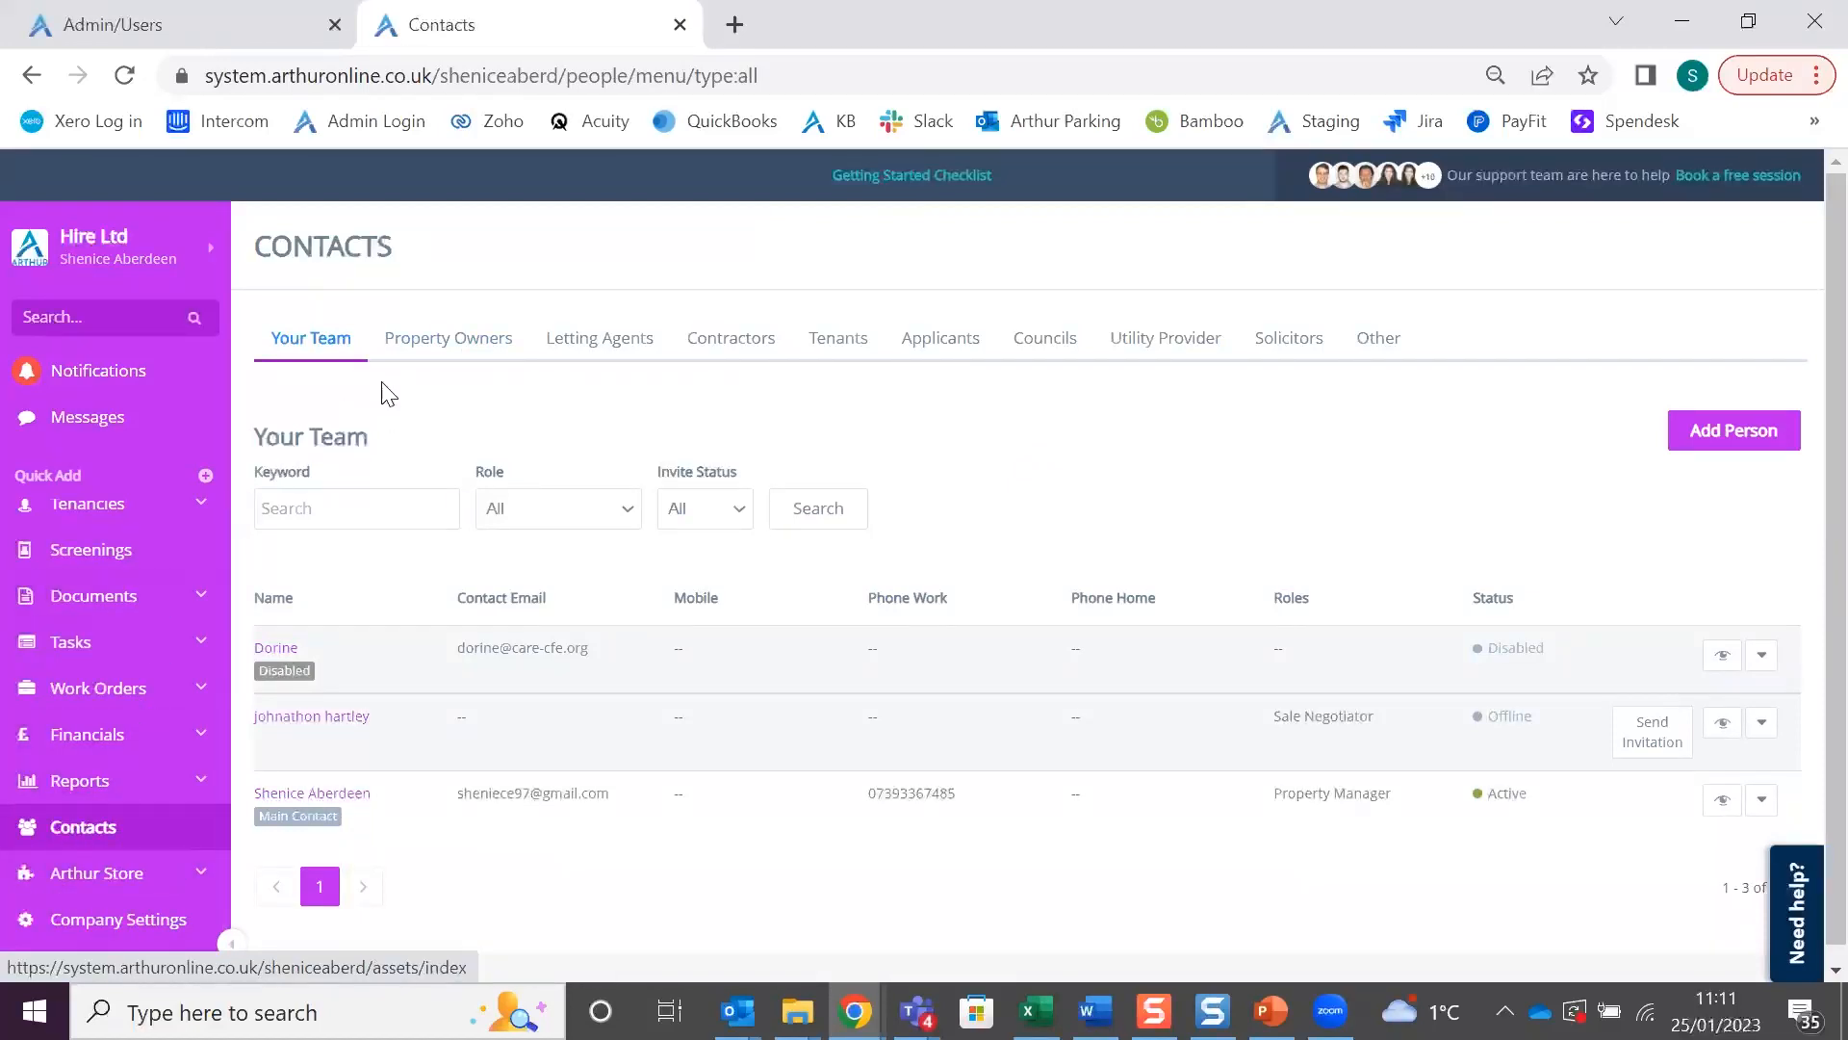
click(418, 355)
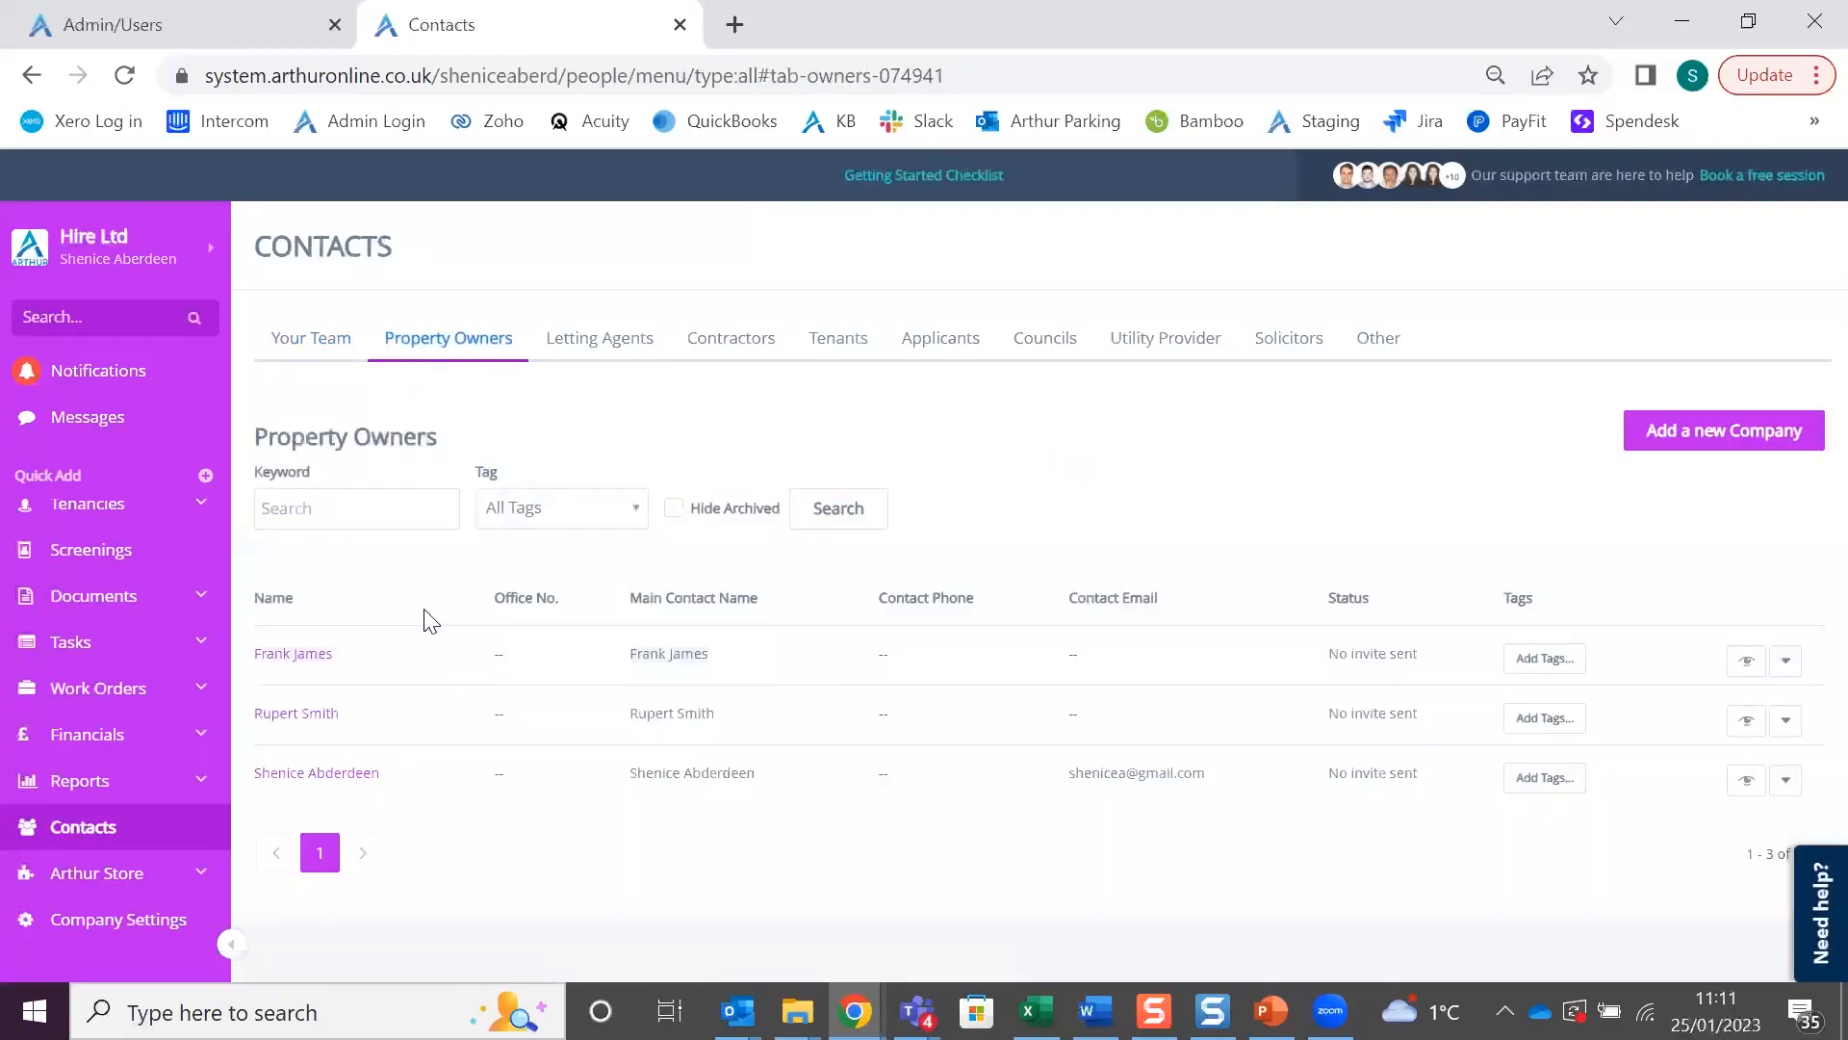
click(295, 654)
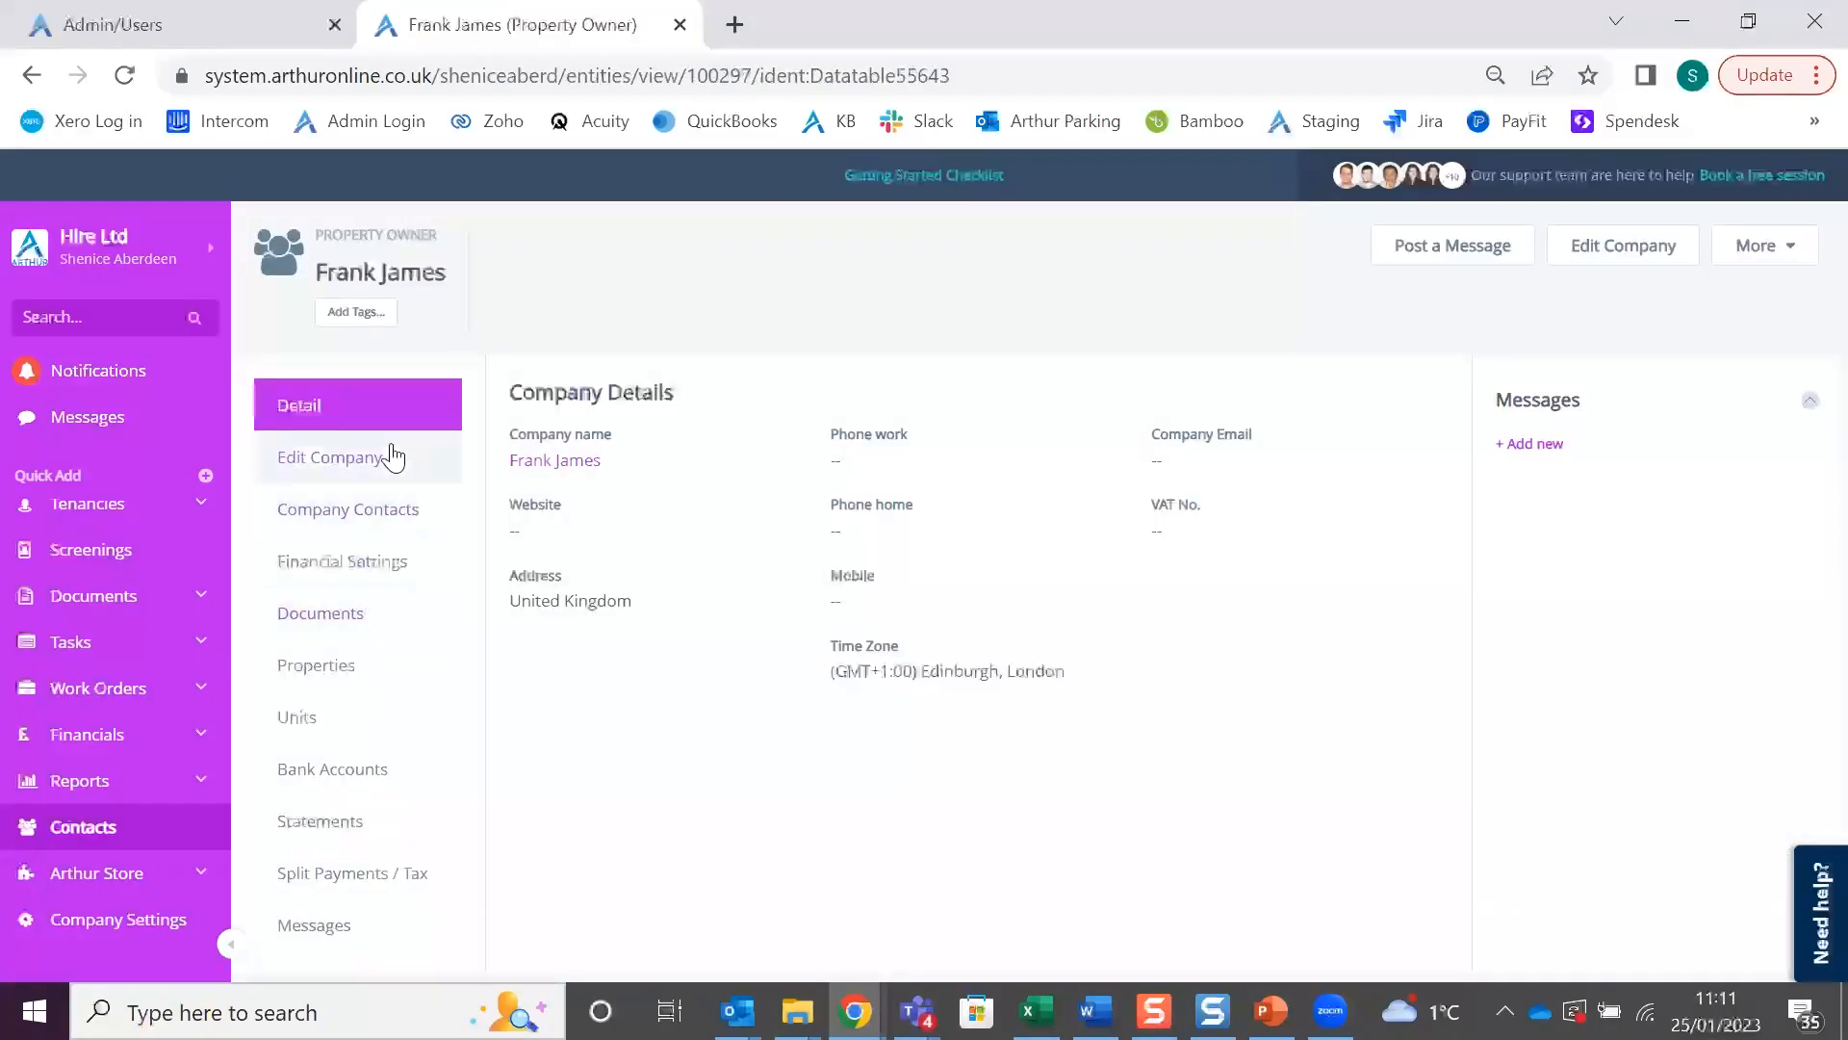
click(358, 572)
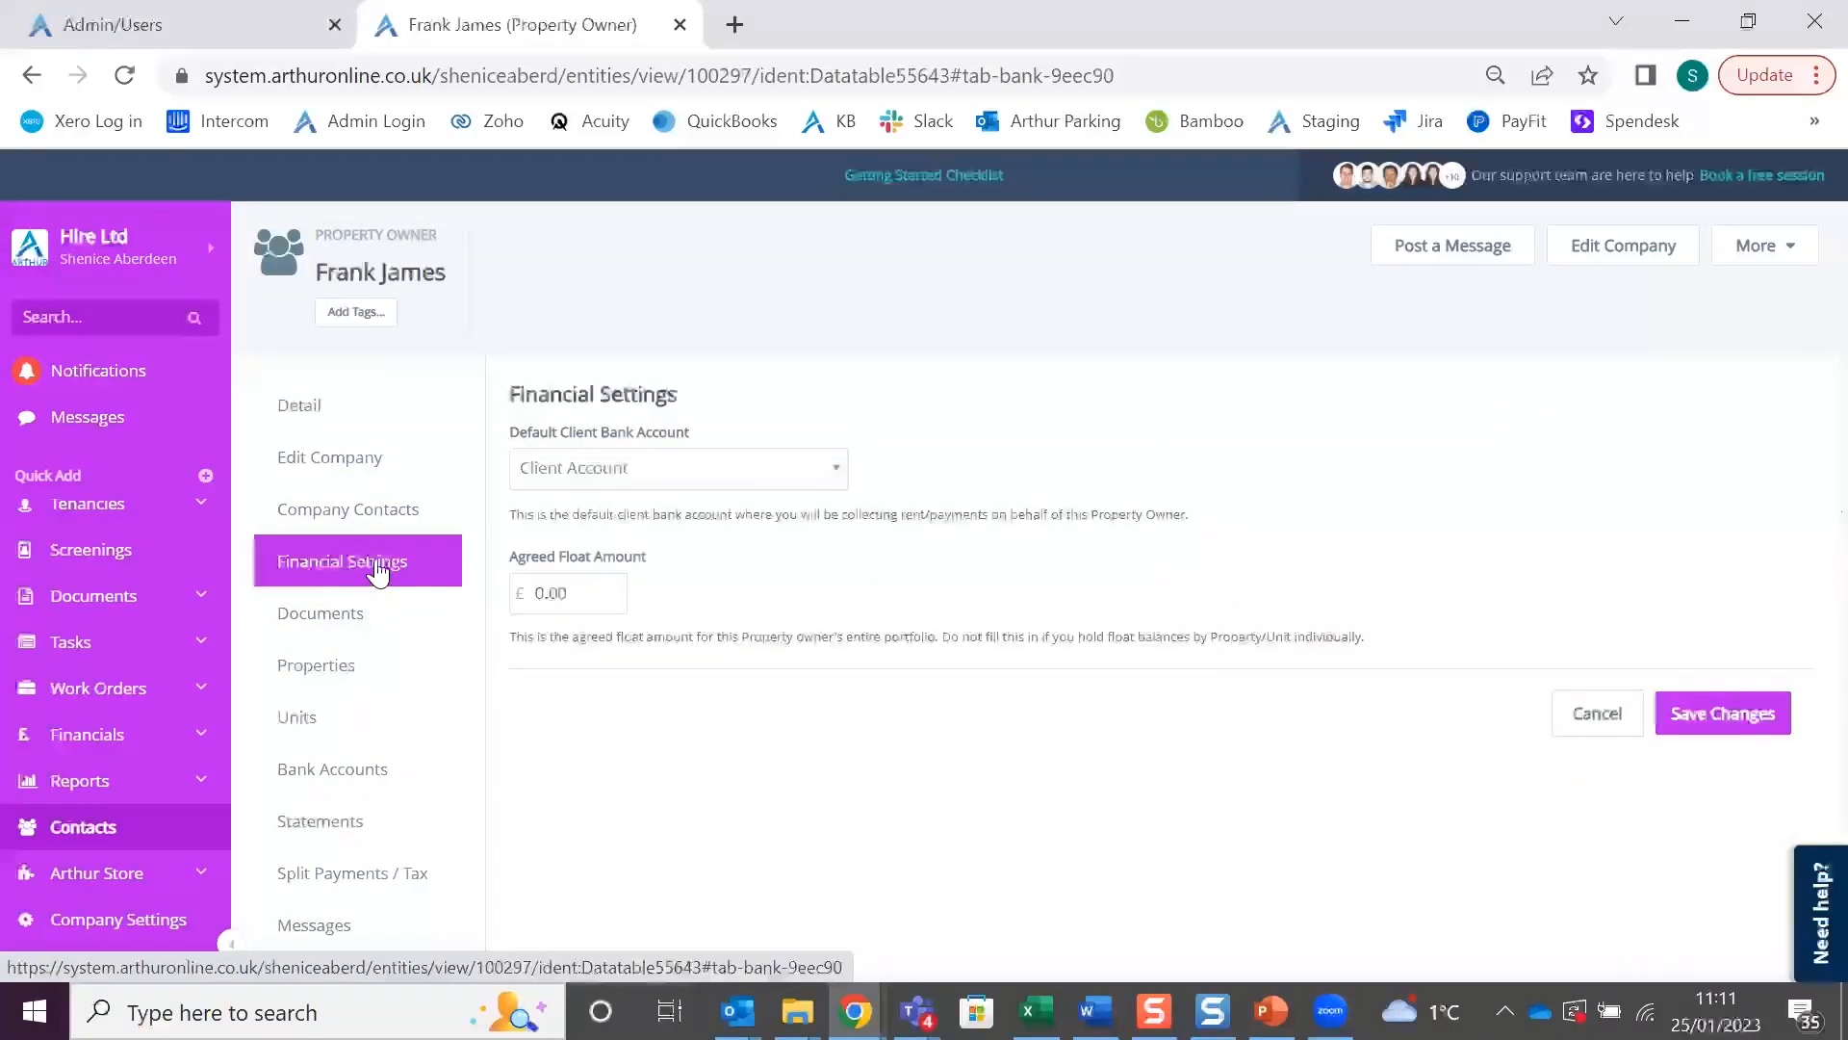
drag(507, 434, 701, 434)
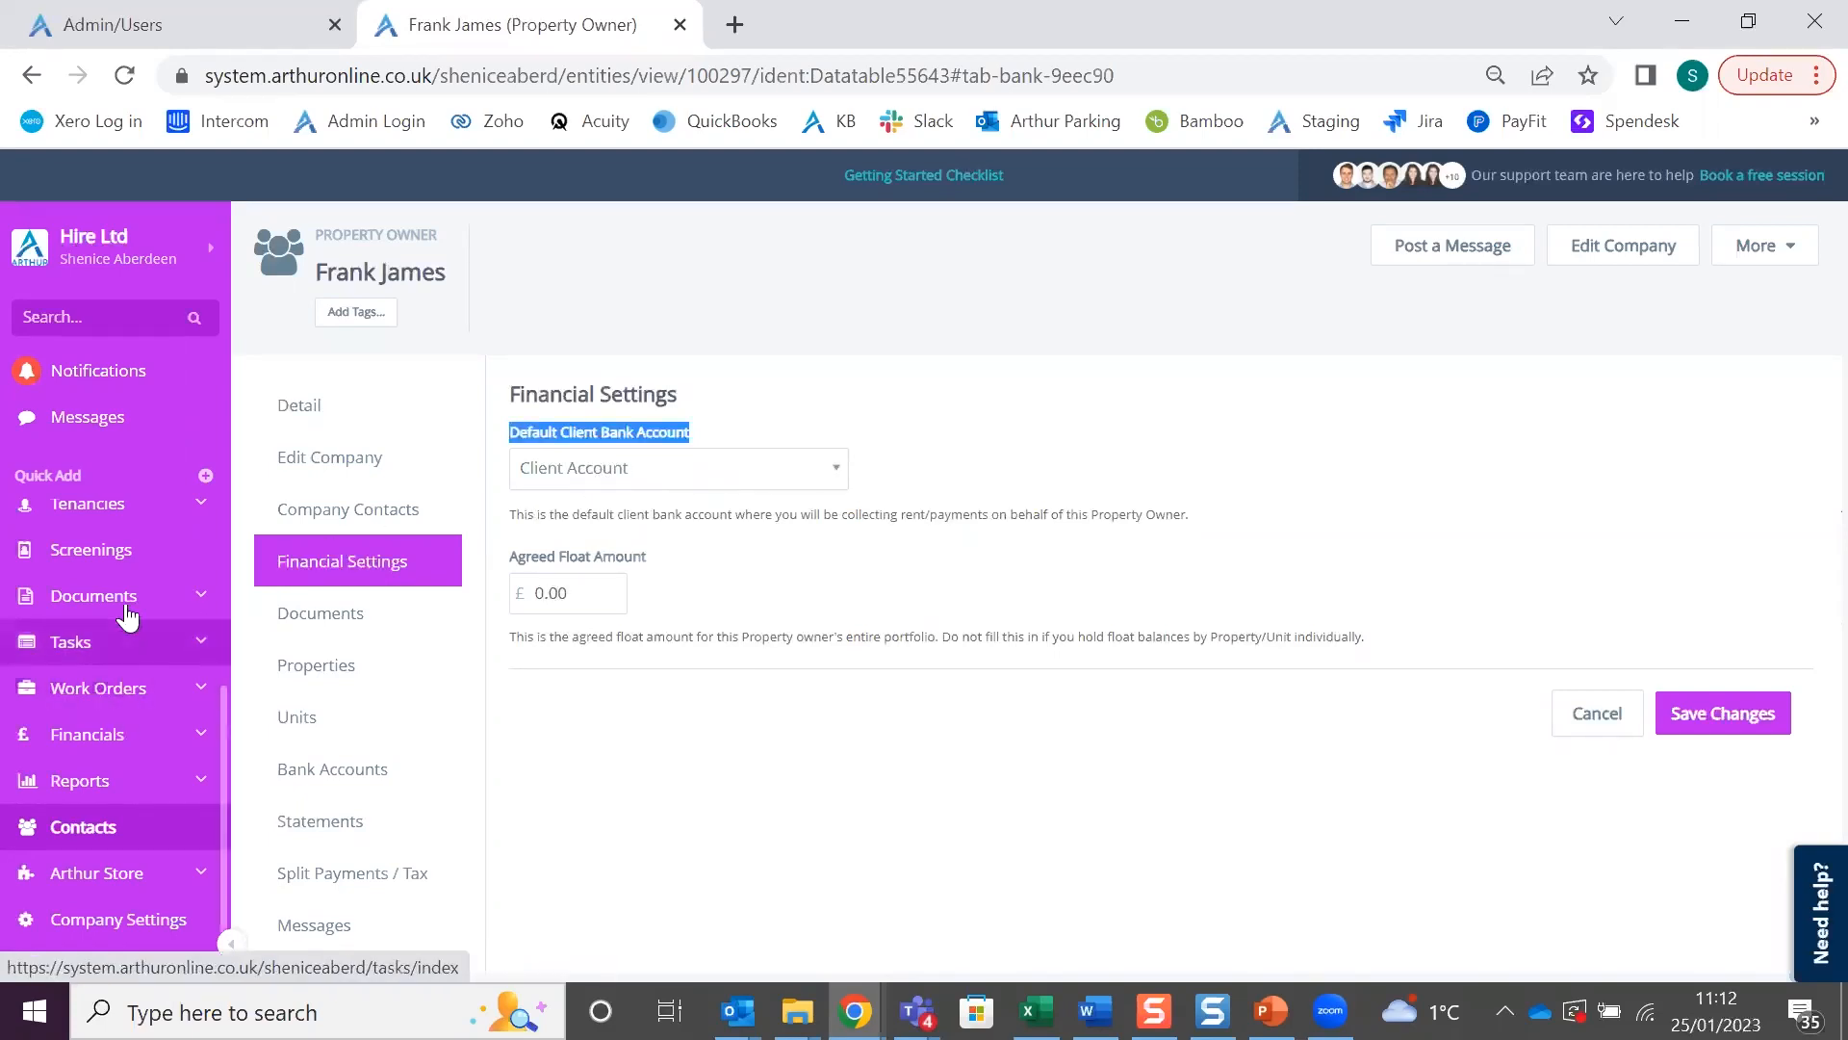
Return to the tenancies list and filter it to tenancies with Periodic status
click(105, 517)
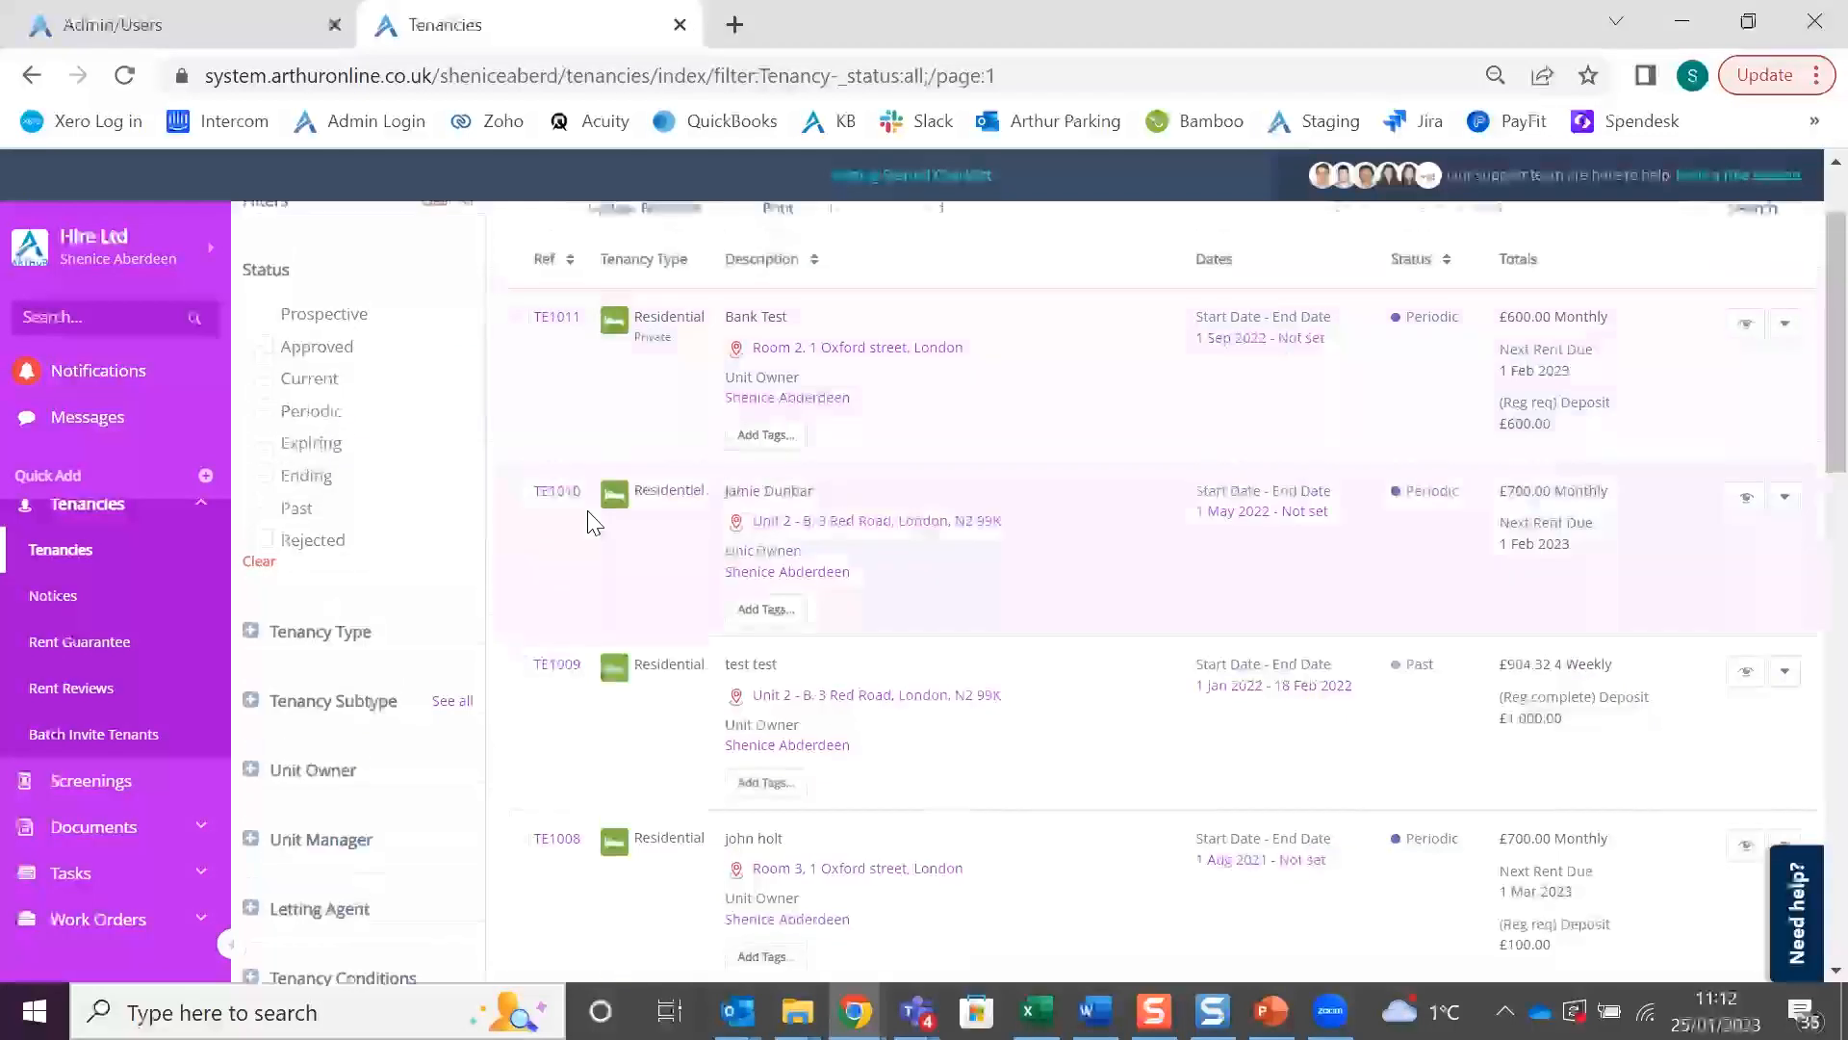
scroll(589, 526, down, 1)
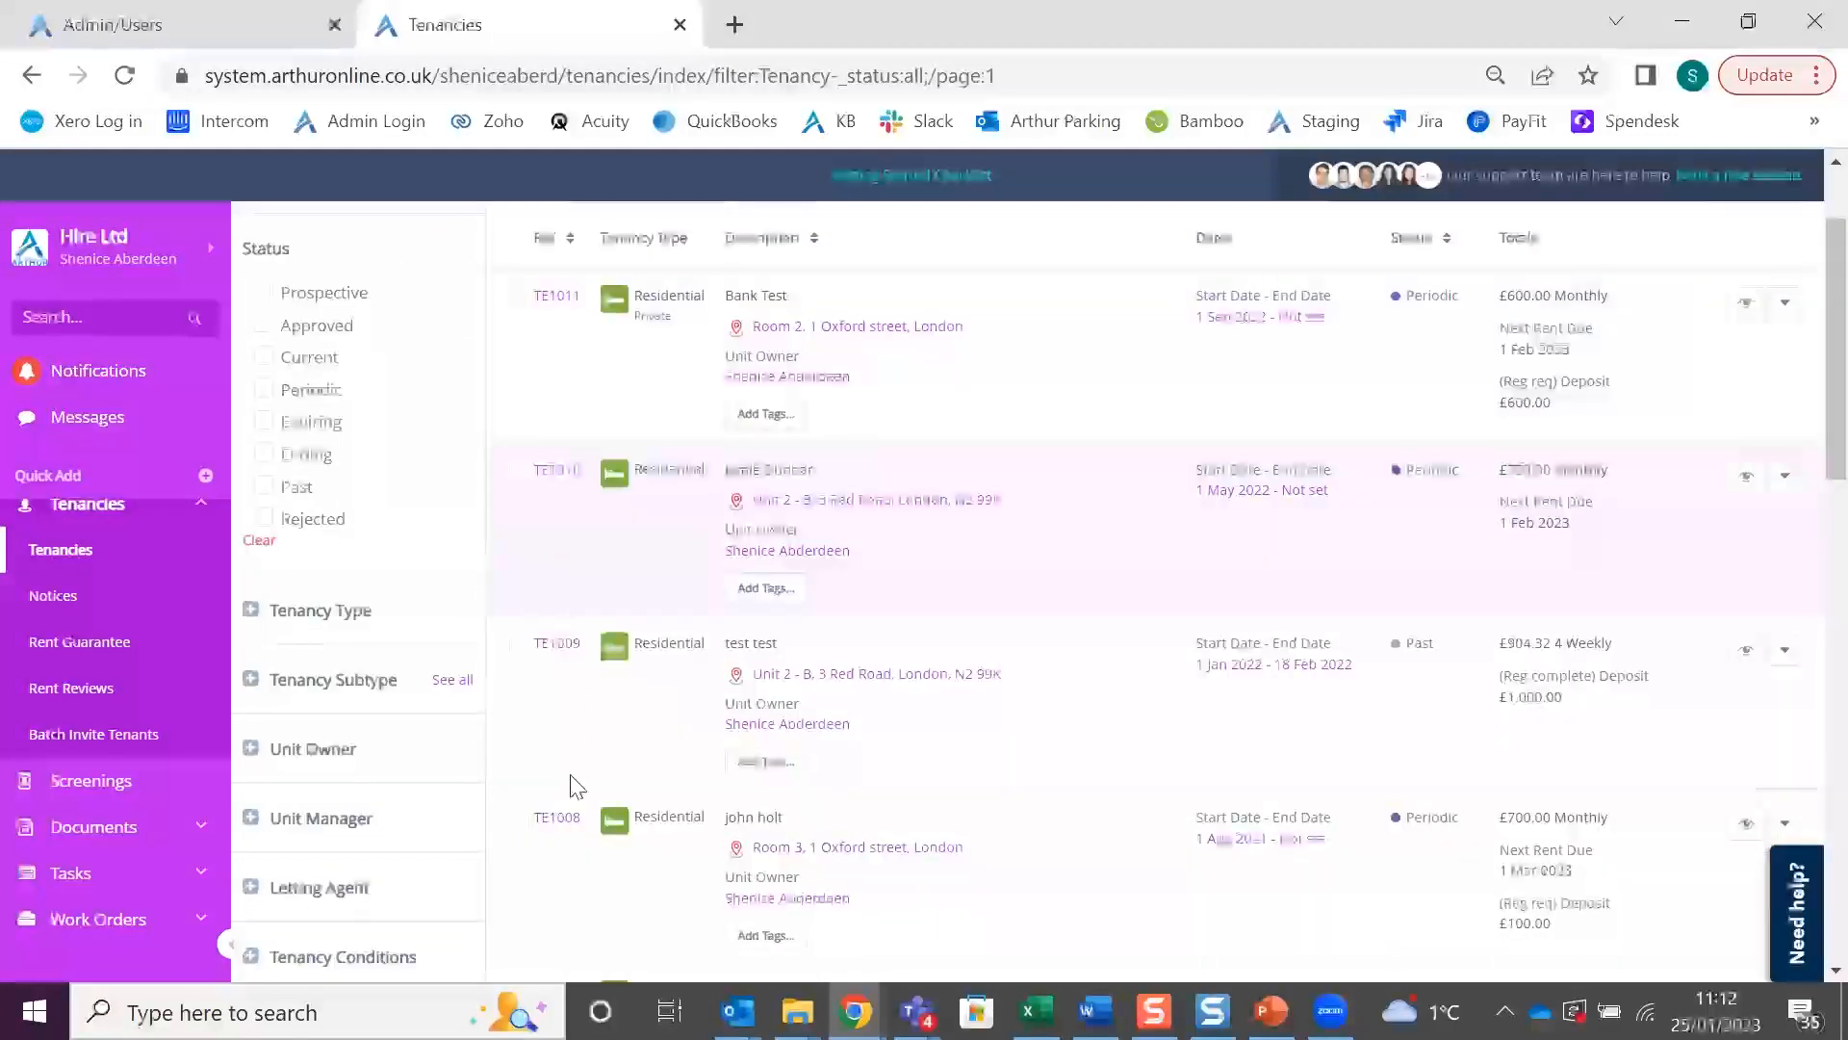
click(263, 391)
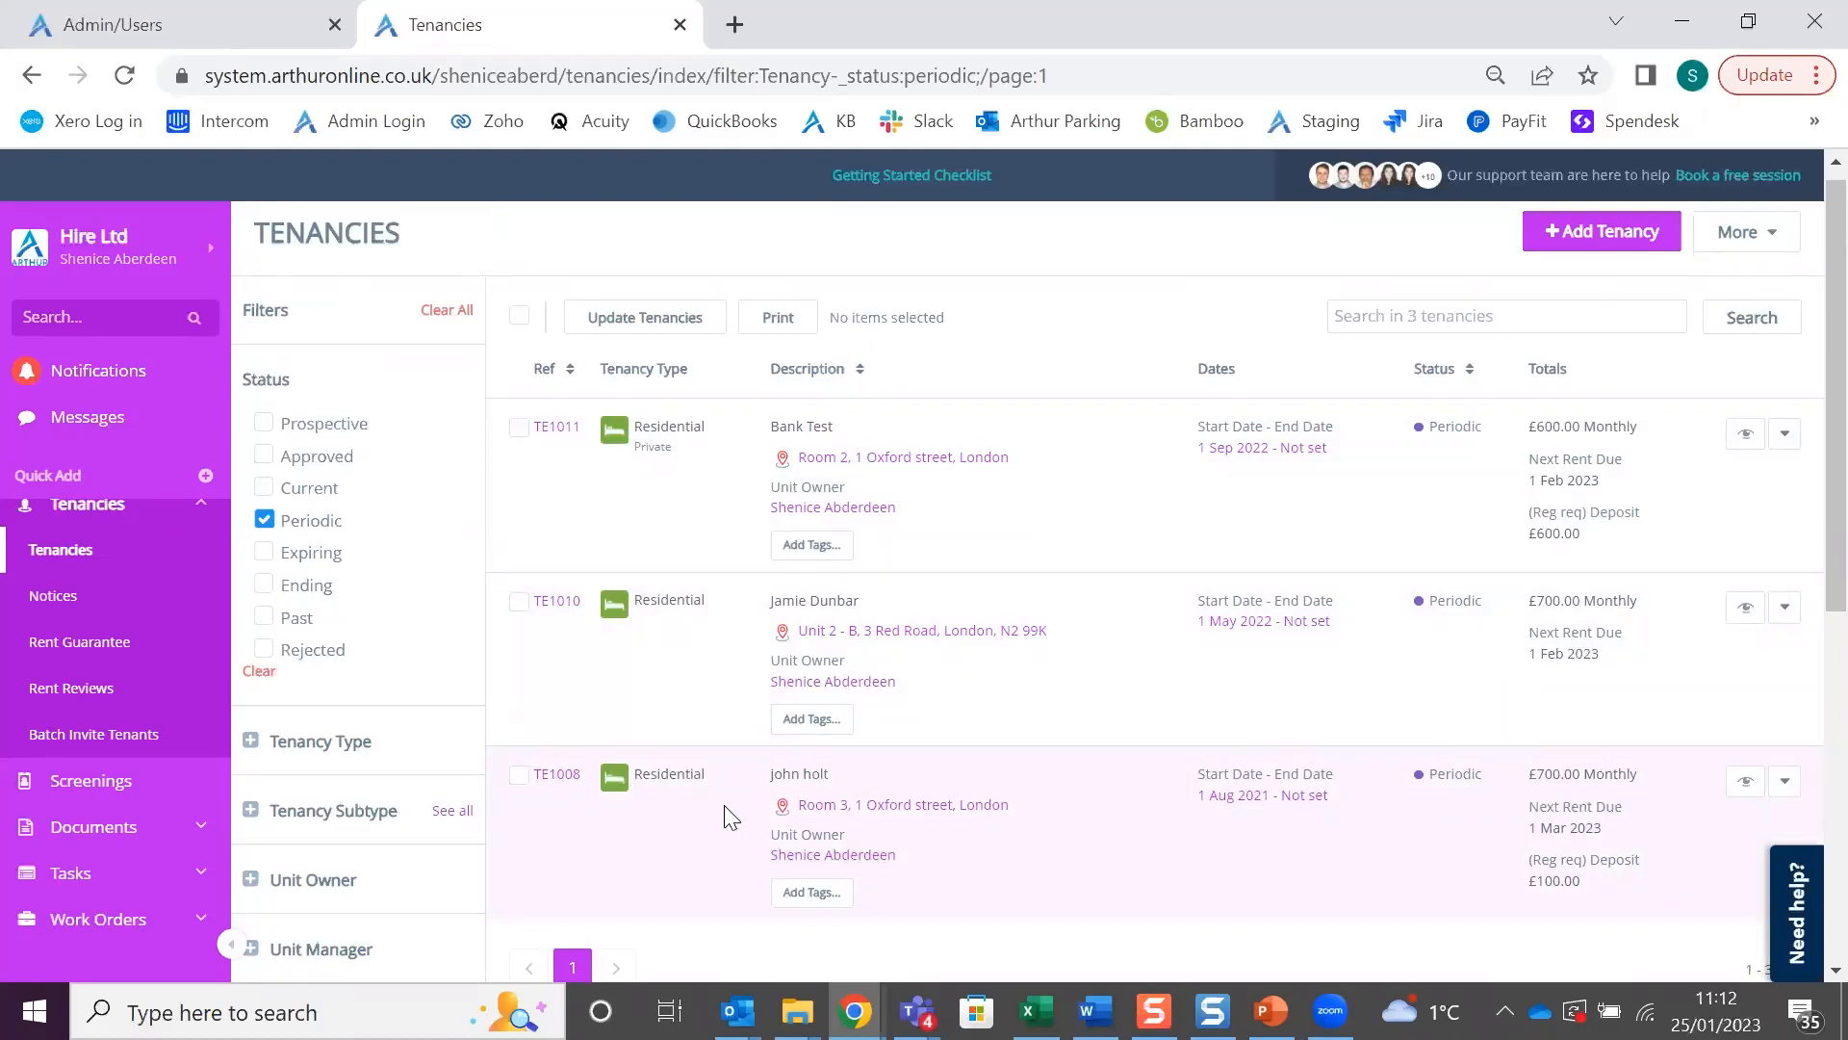
Batch update the first two periodic tenancies with Client Account as their Rent Payment Bank
click(519, 428)
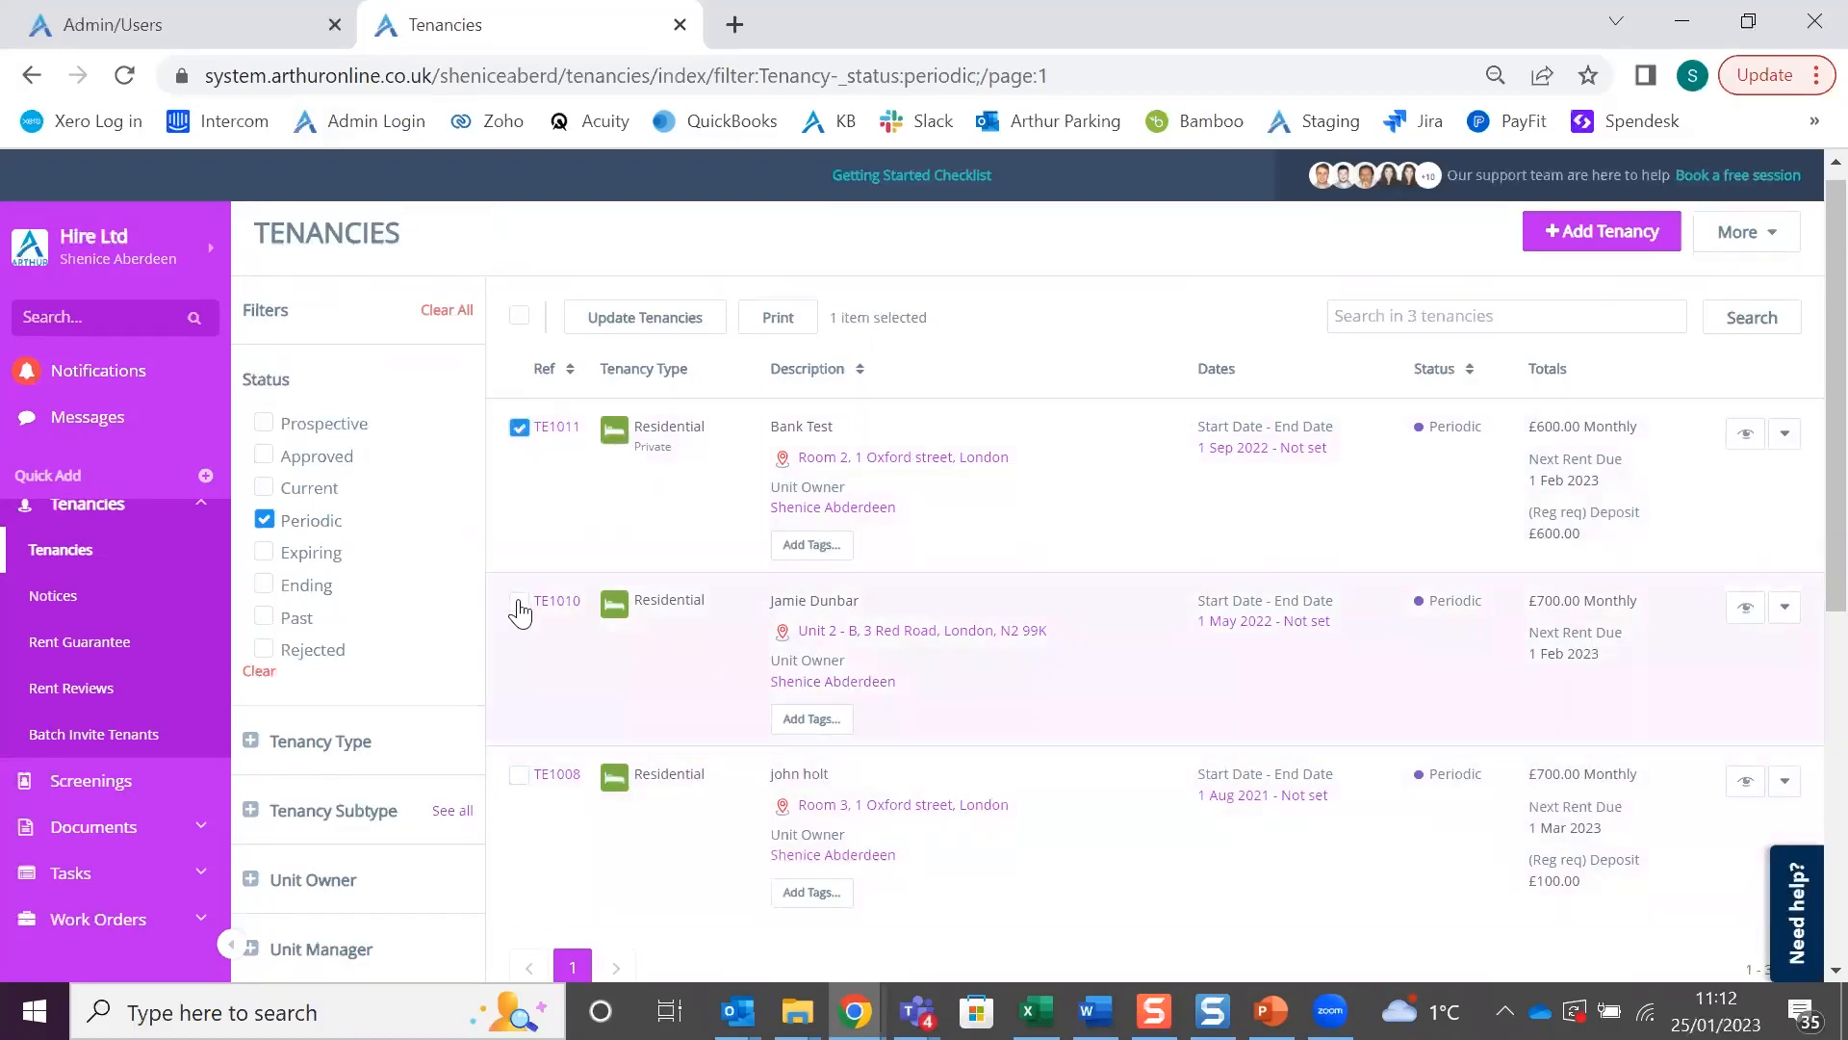
click(519, 603)
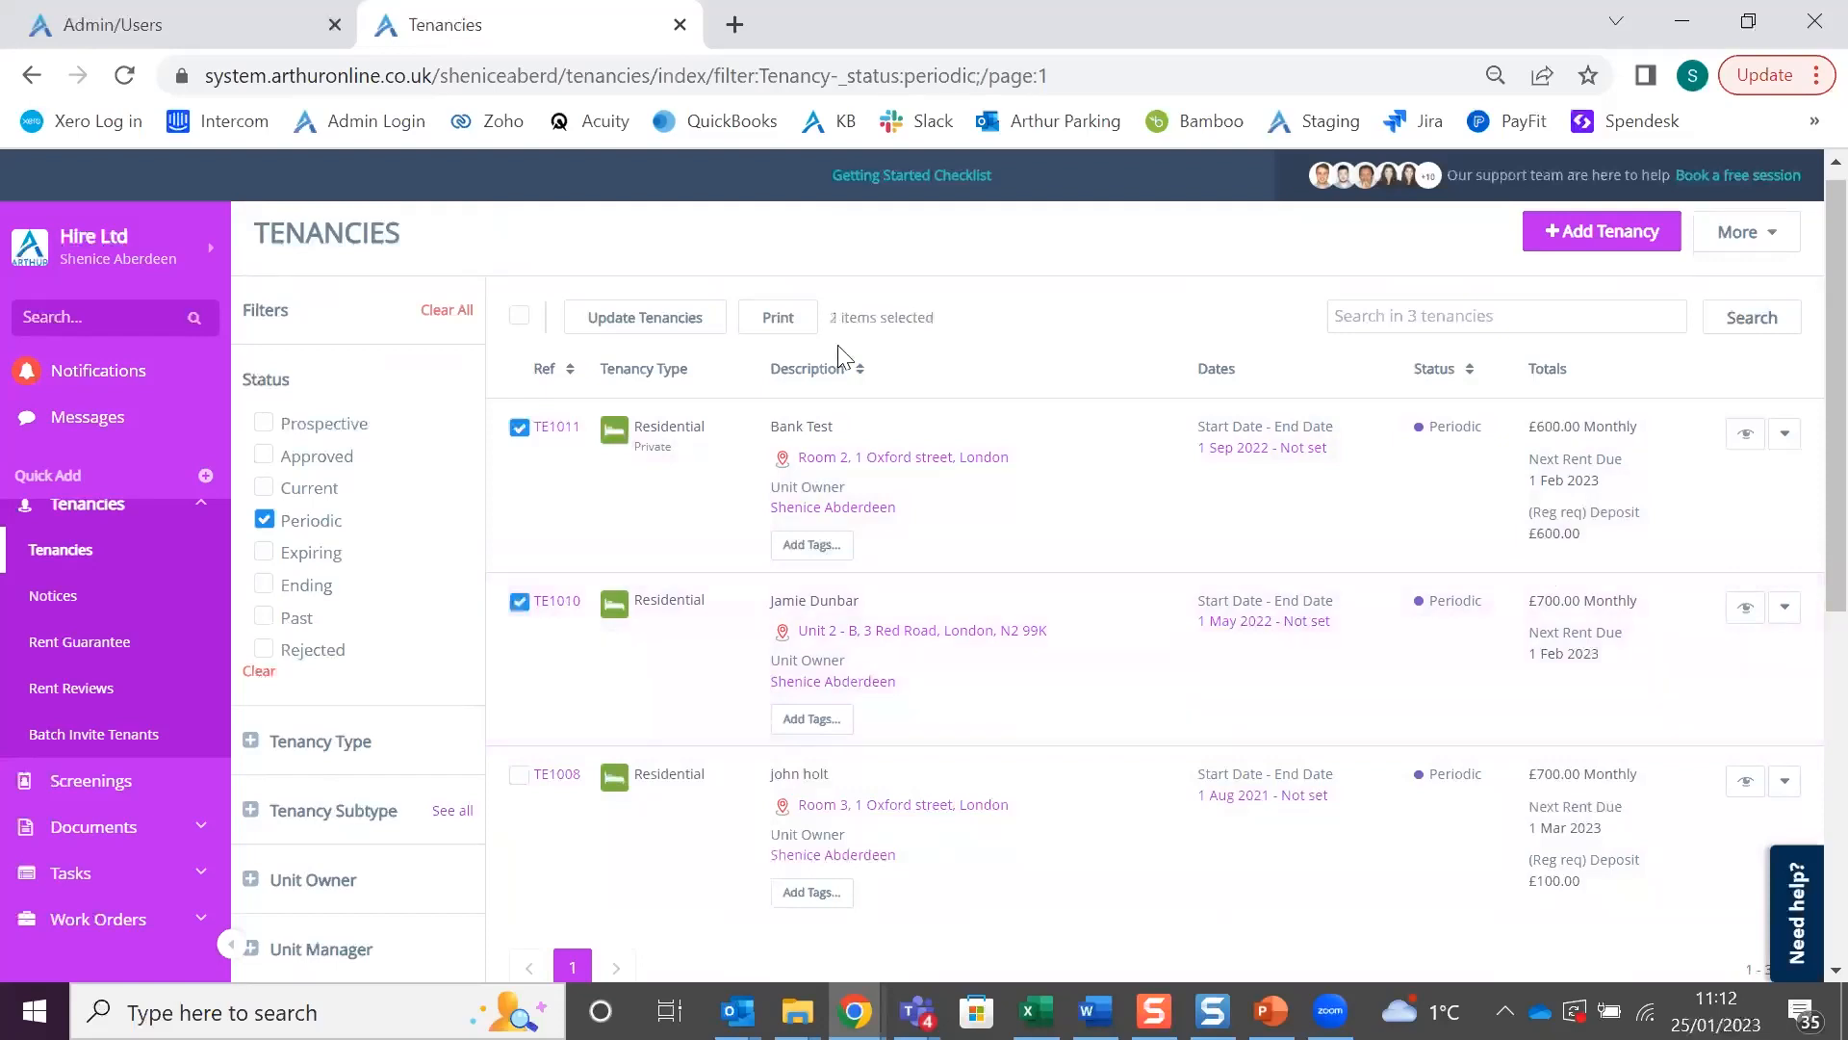
click(705, 326)
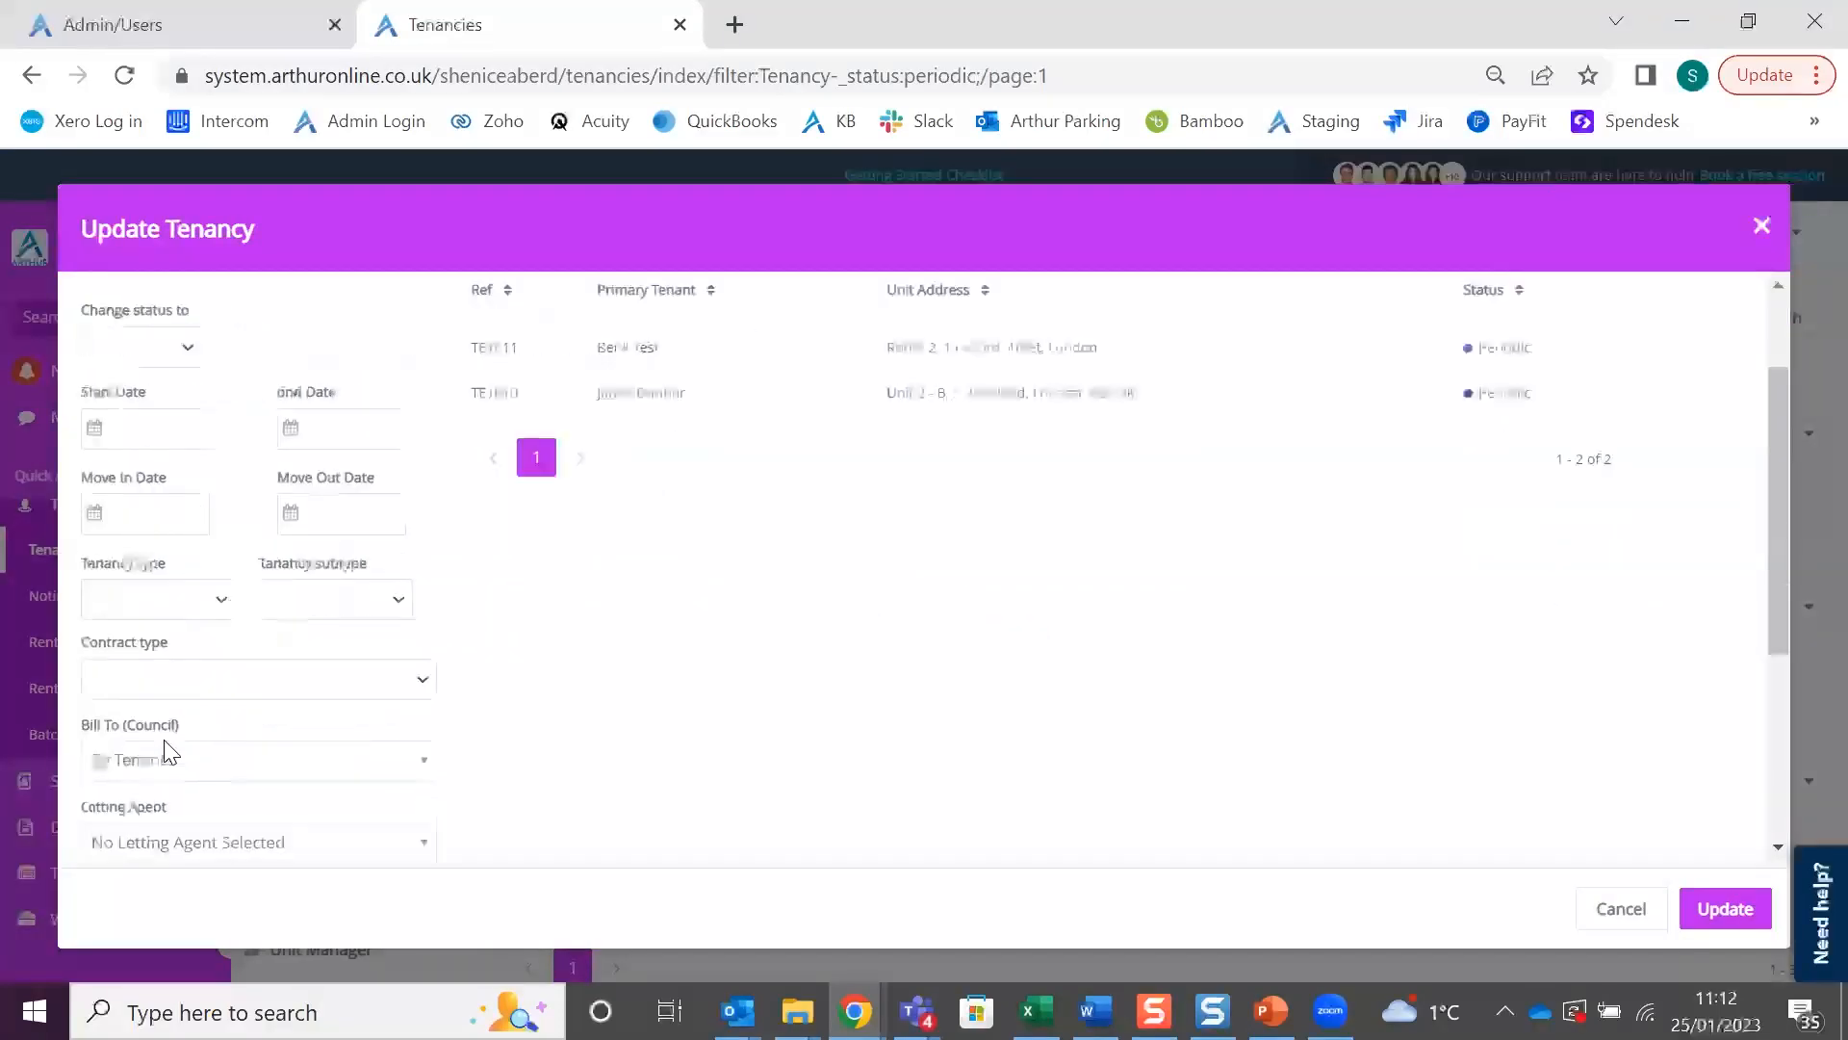
scroll(169, 751, down, 4)
click(202, 568)
click(205, 604)
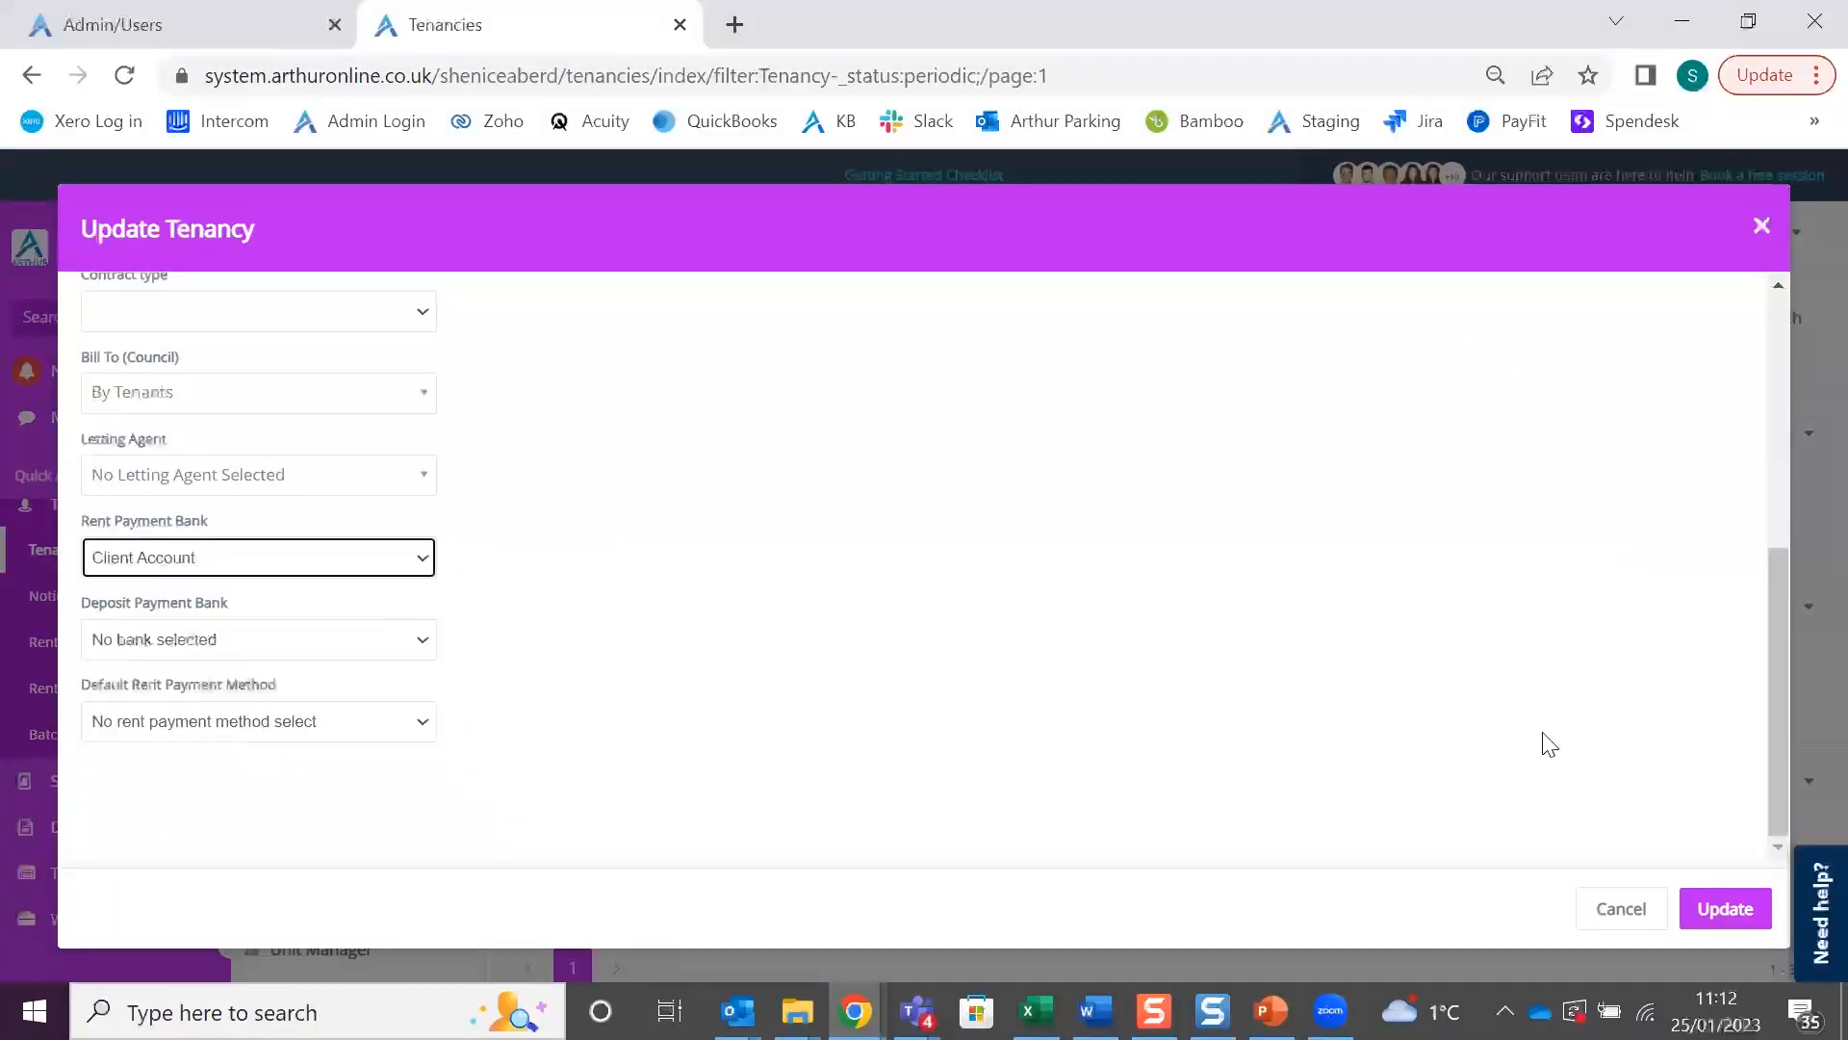
click(1721, 907)
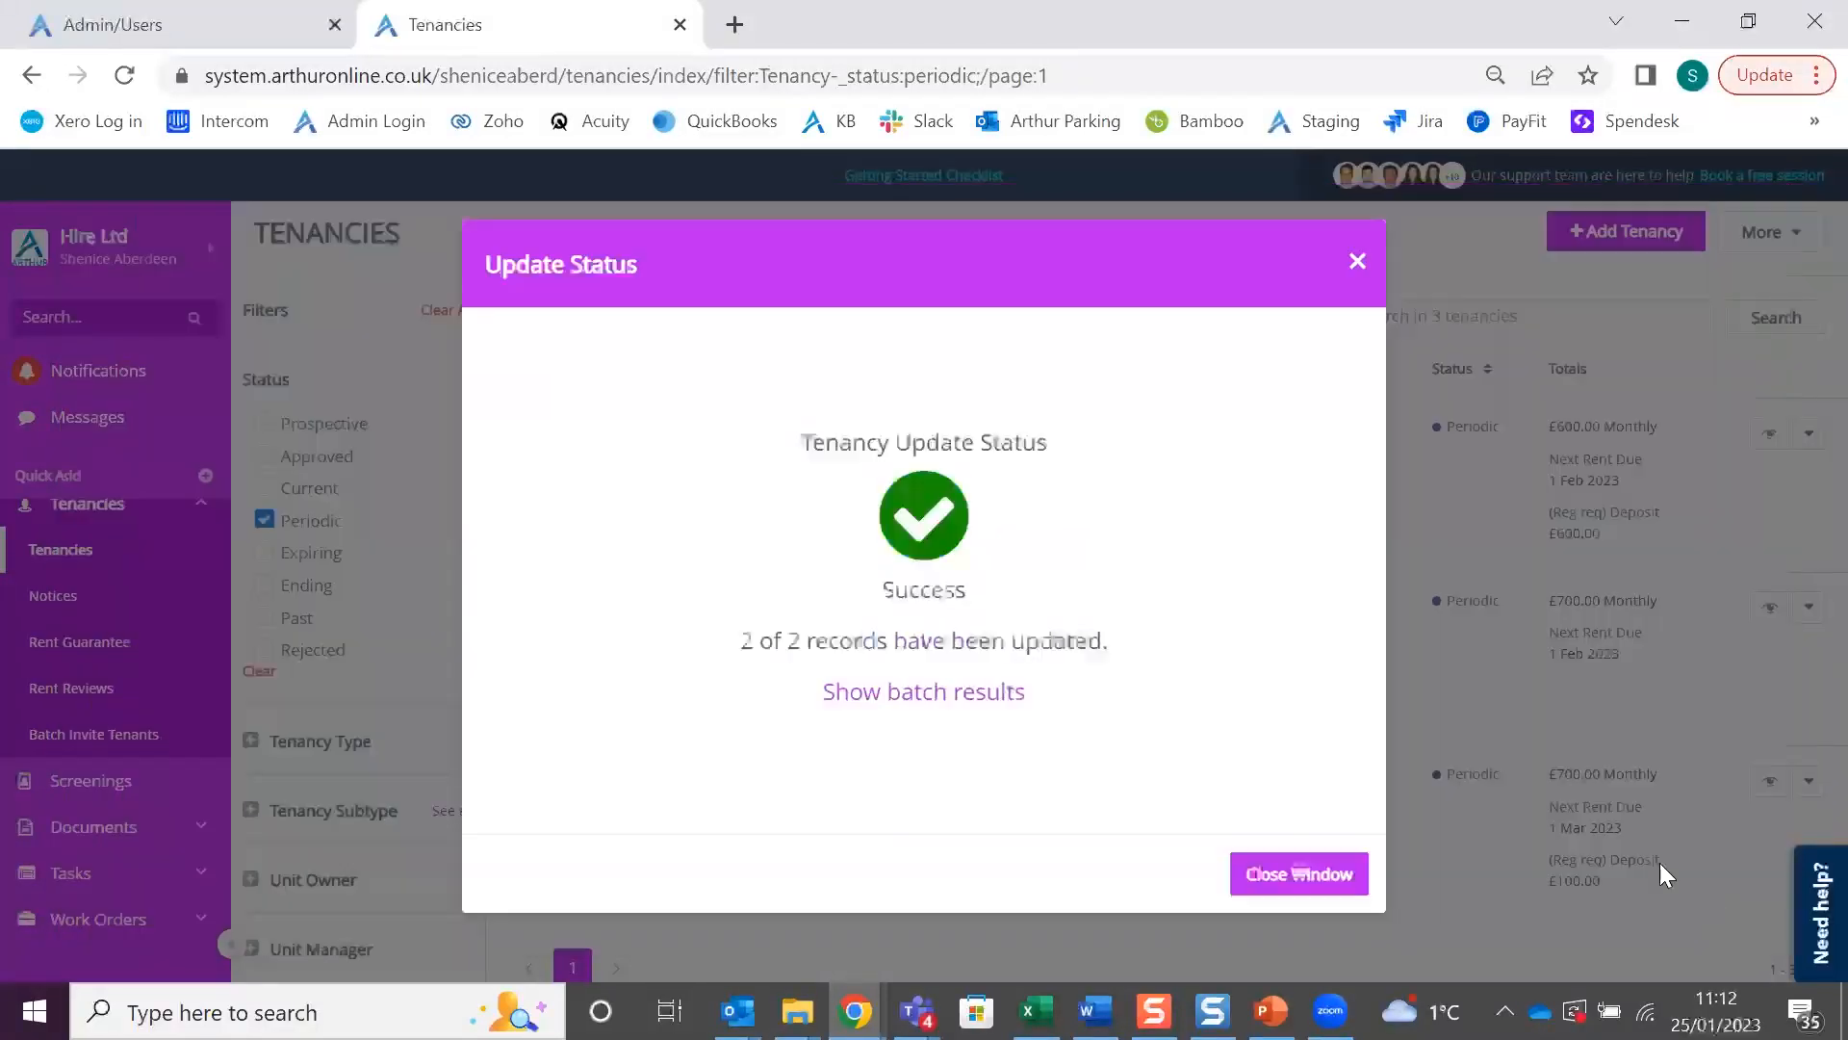
click(1276, 866)
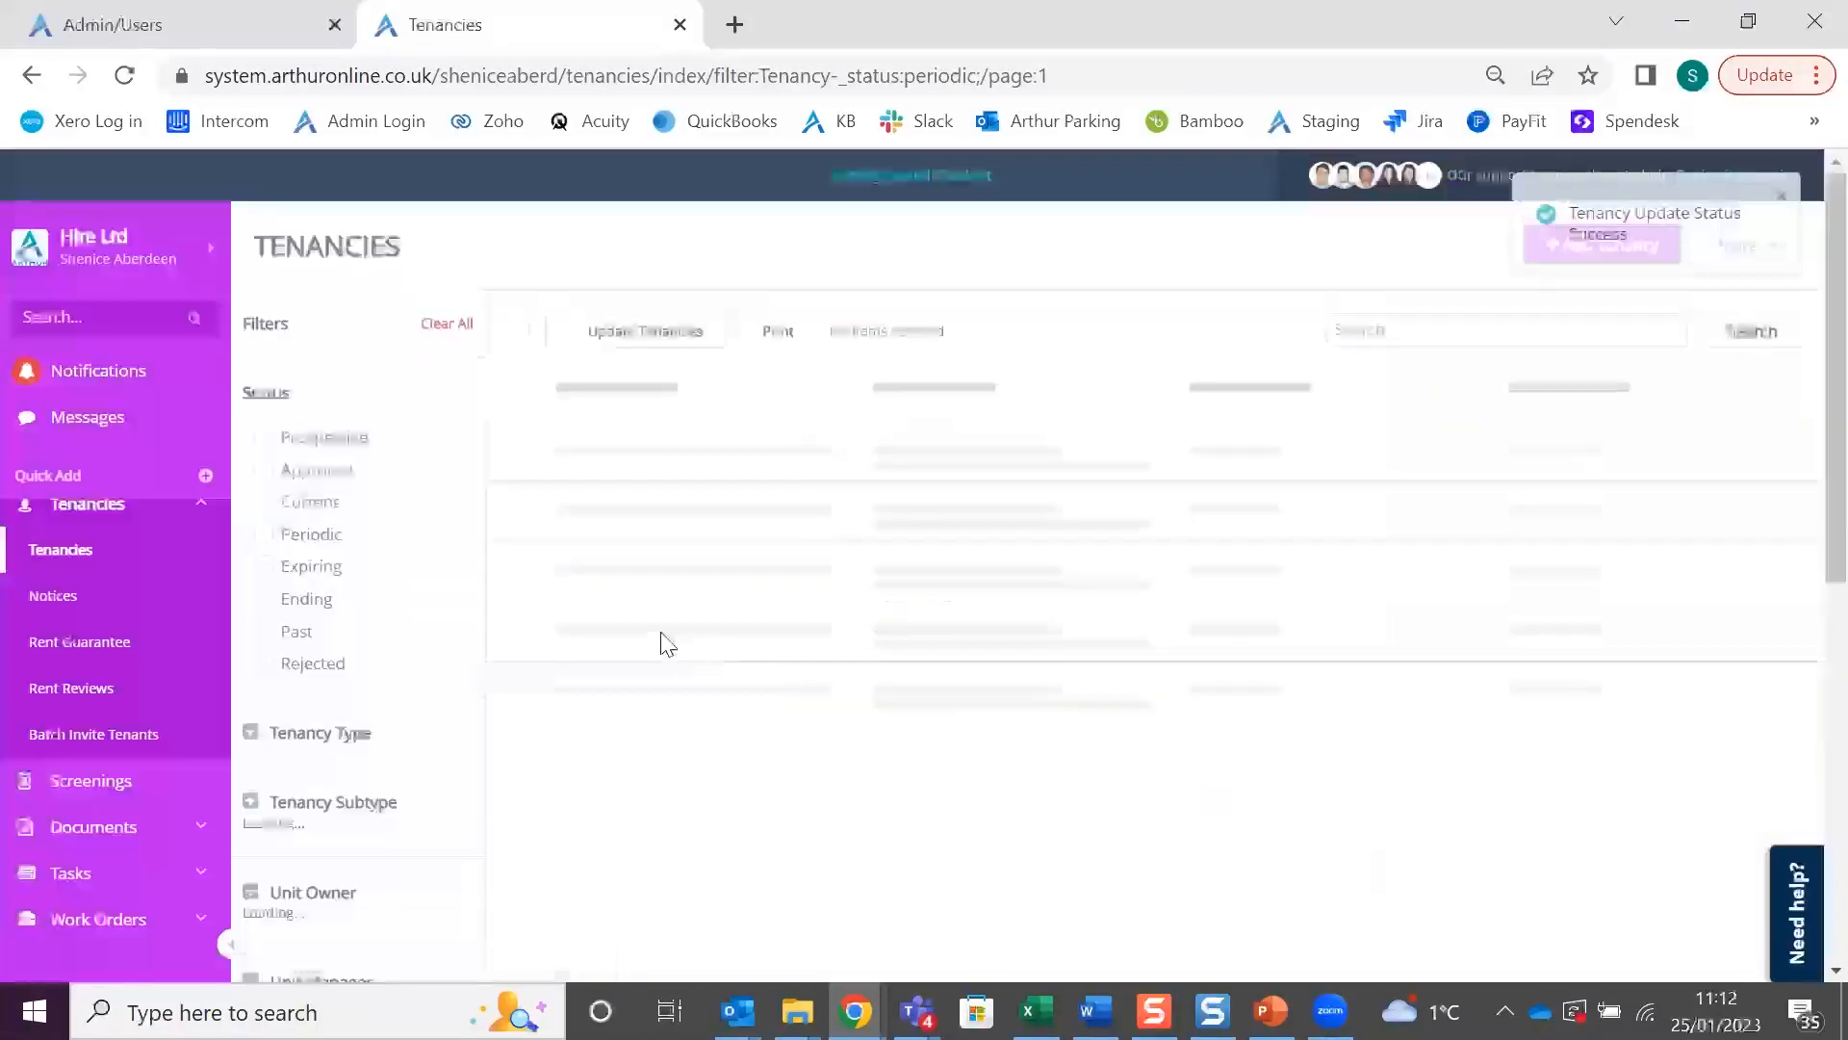
Assign a Rent Payment Bank to the third periodic tenancy and apply the update
scroll(534, 732, down, 2)
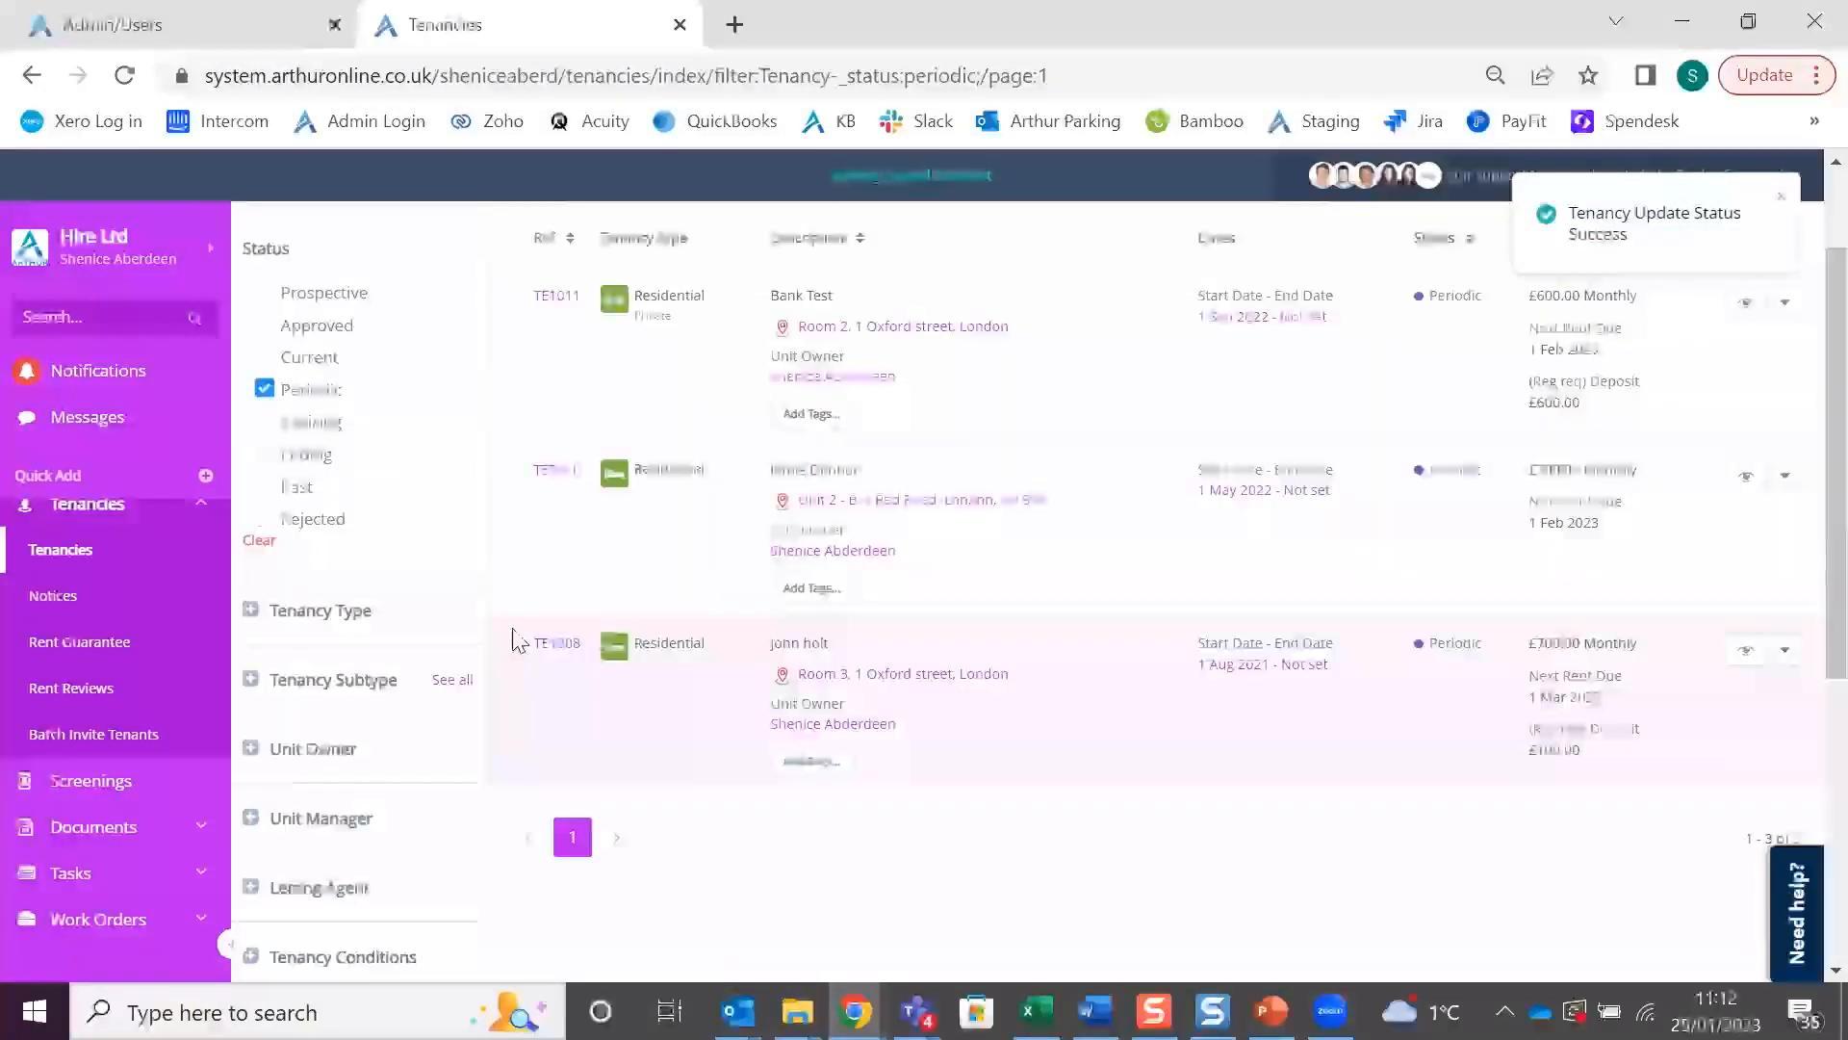
click(519, 644)
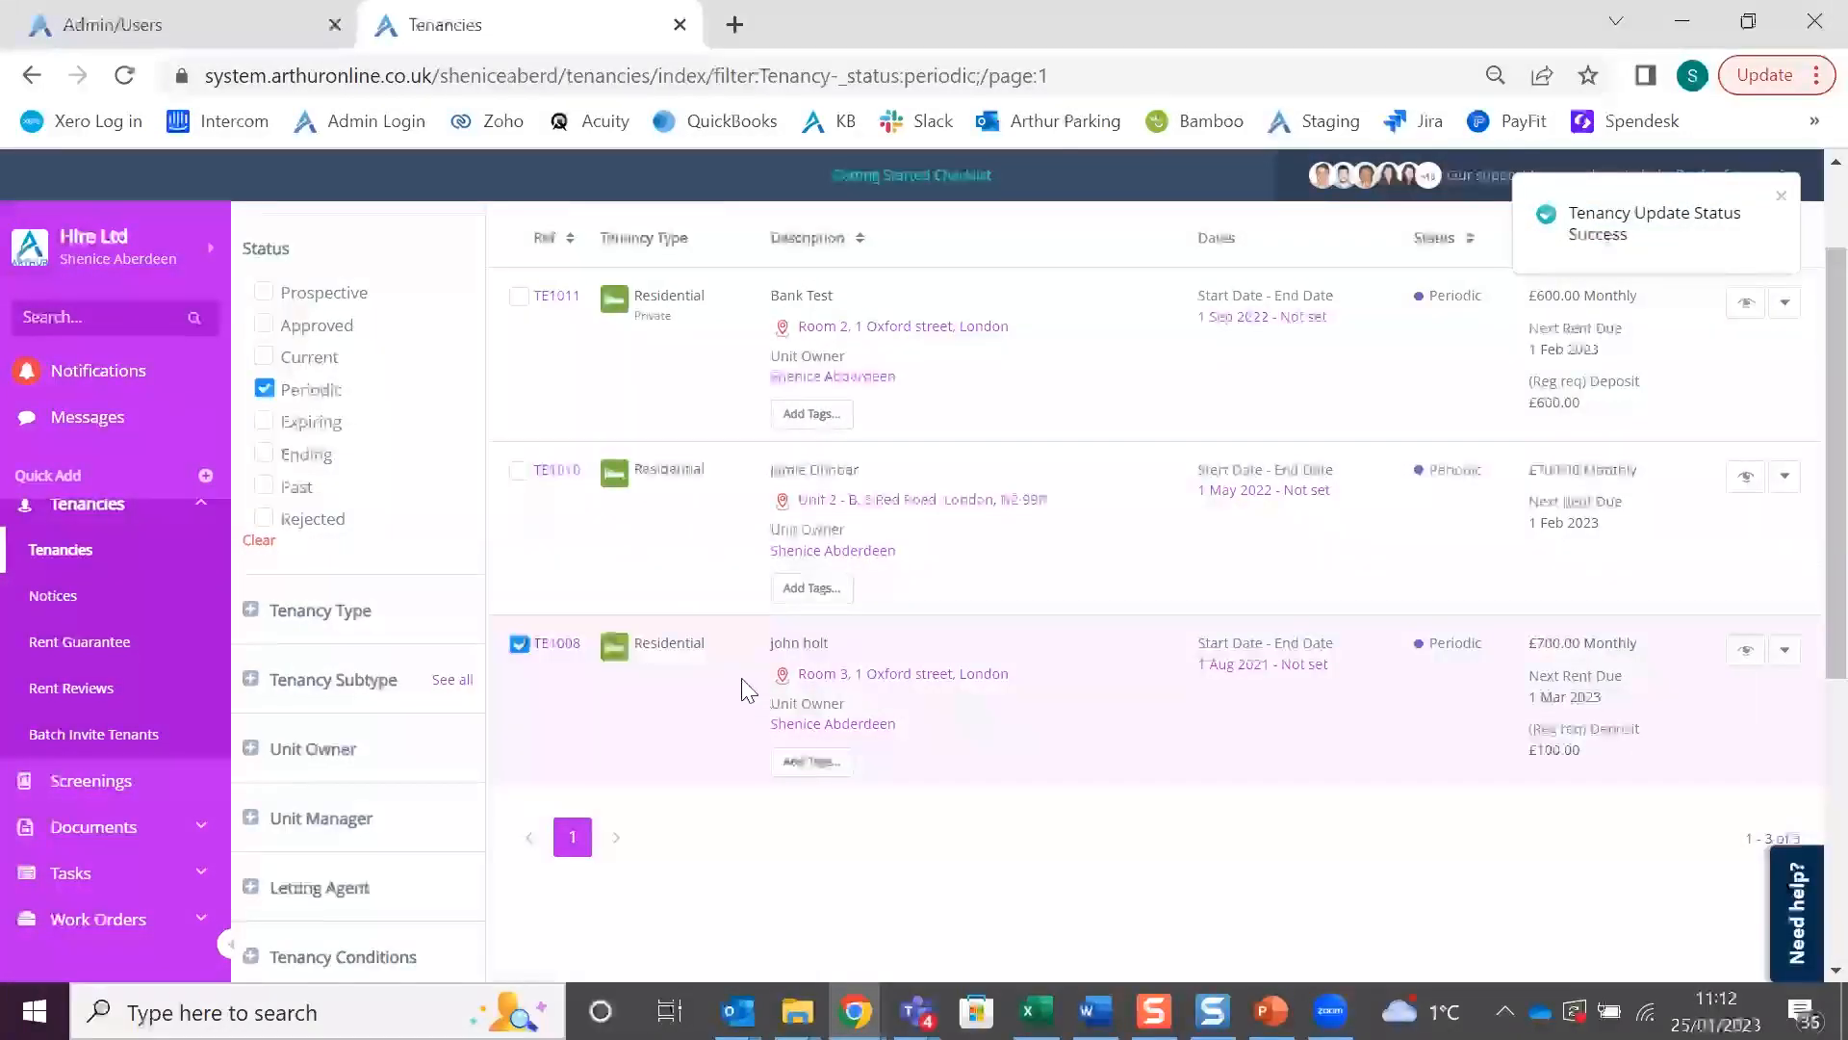
scroll(743, 693, up, 2)
click(658, 332)
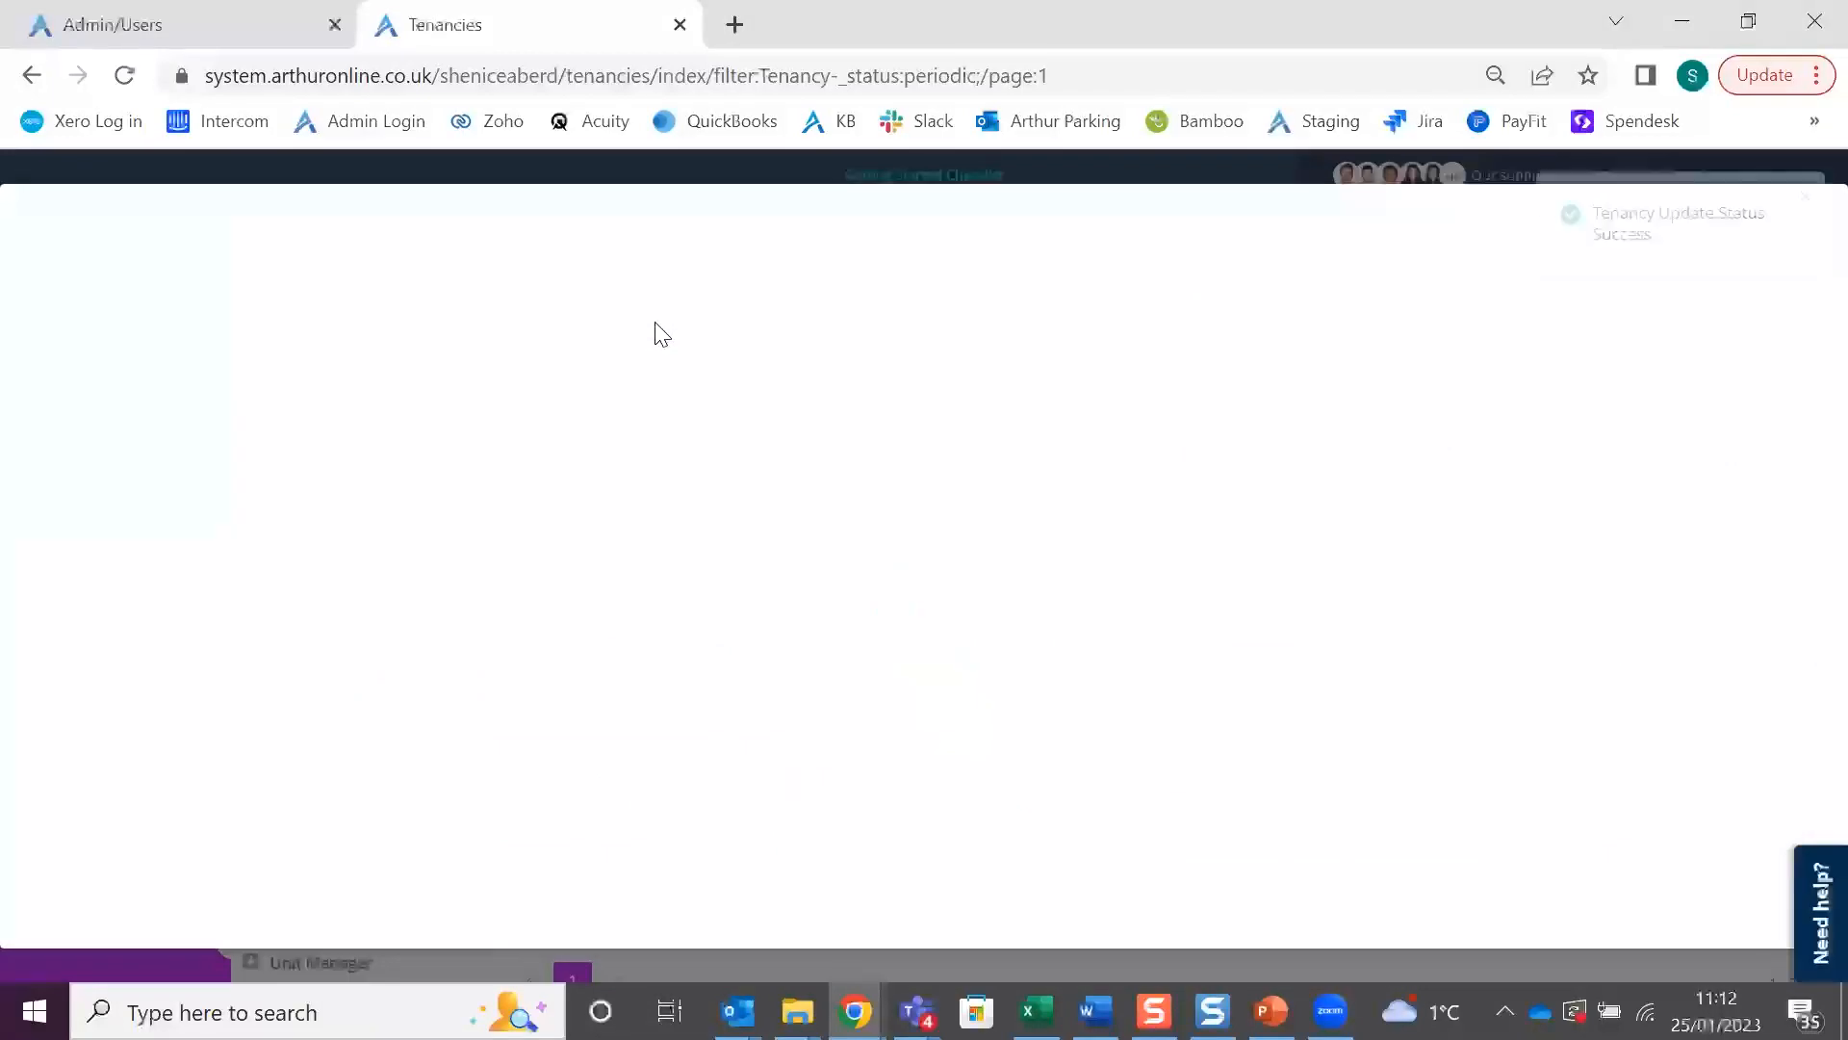
scroll(297, 764, down, 5)
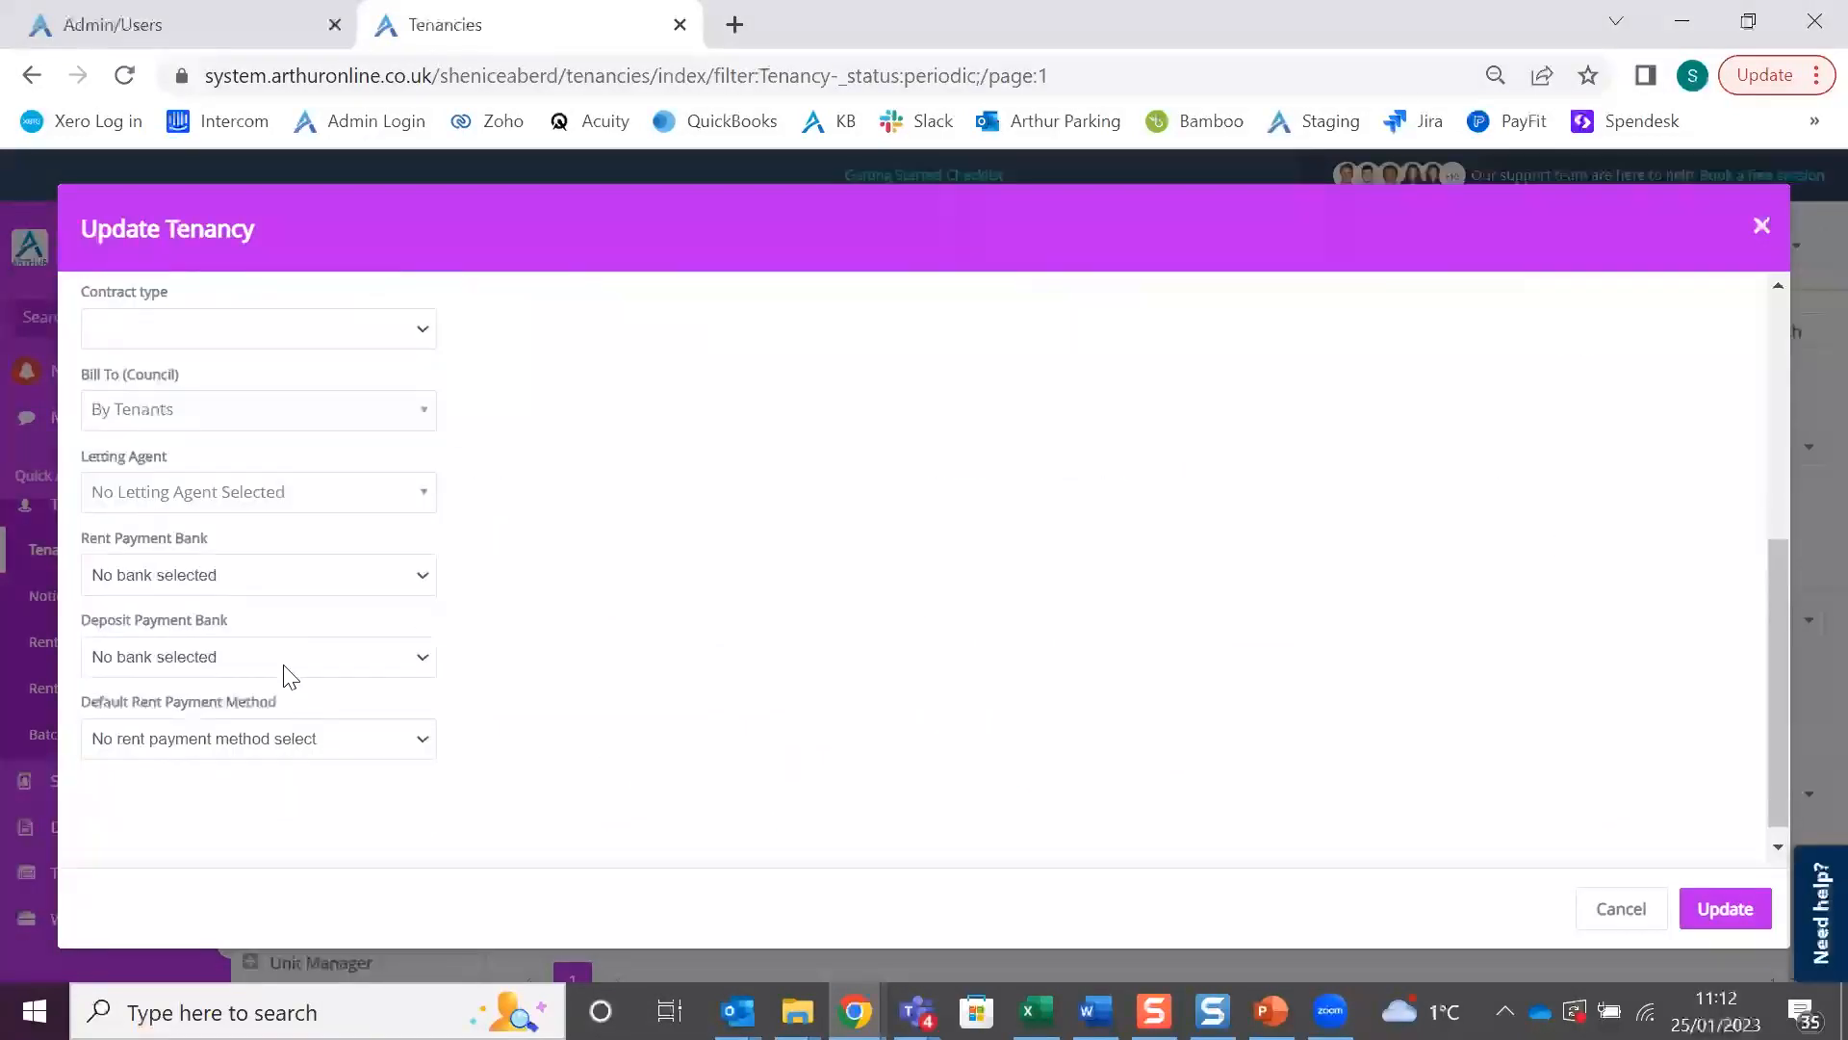
click(273, 564)
click(263, 627)
click(1733, 910)
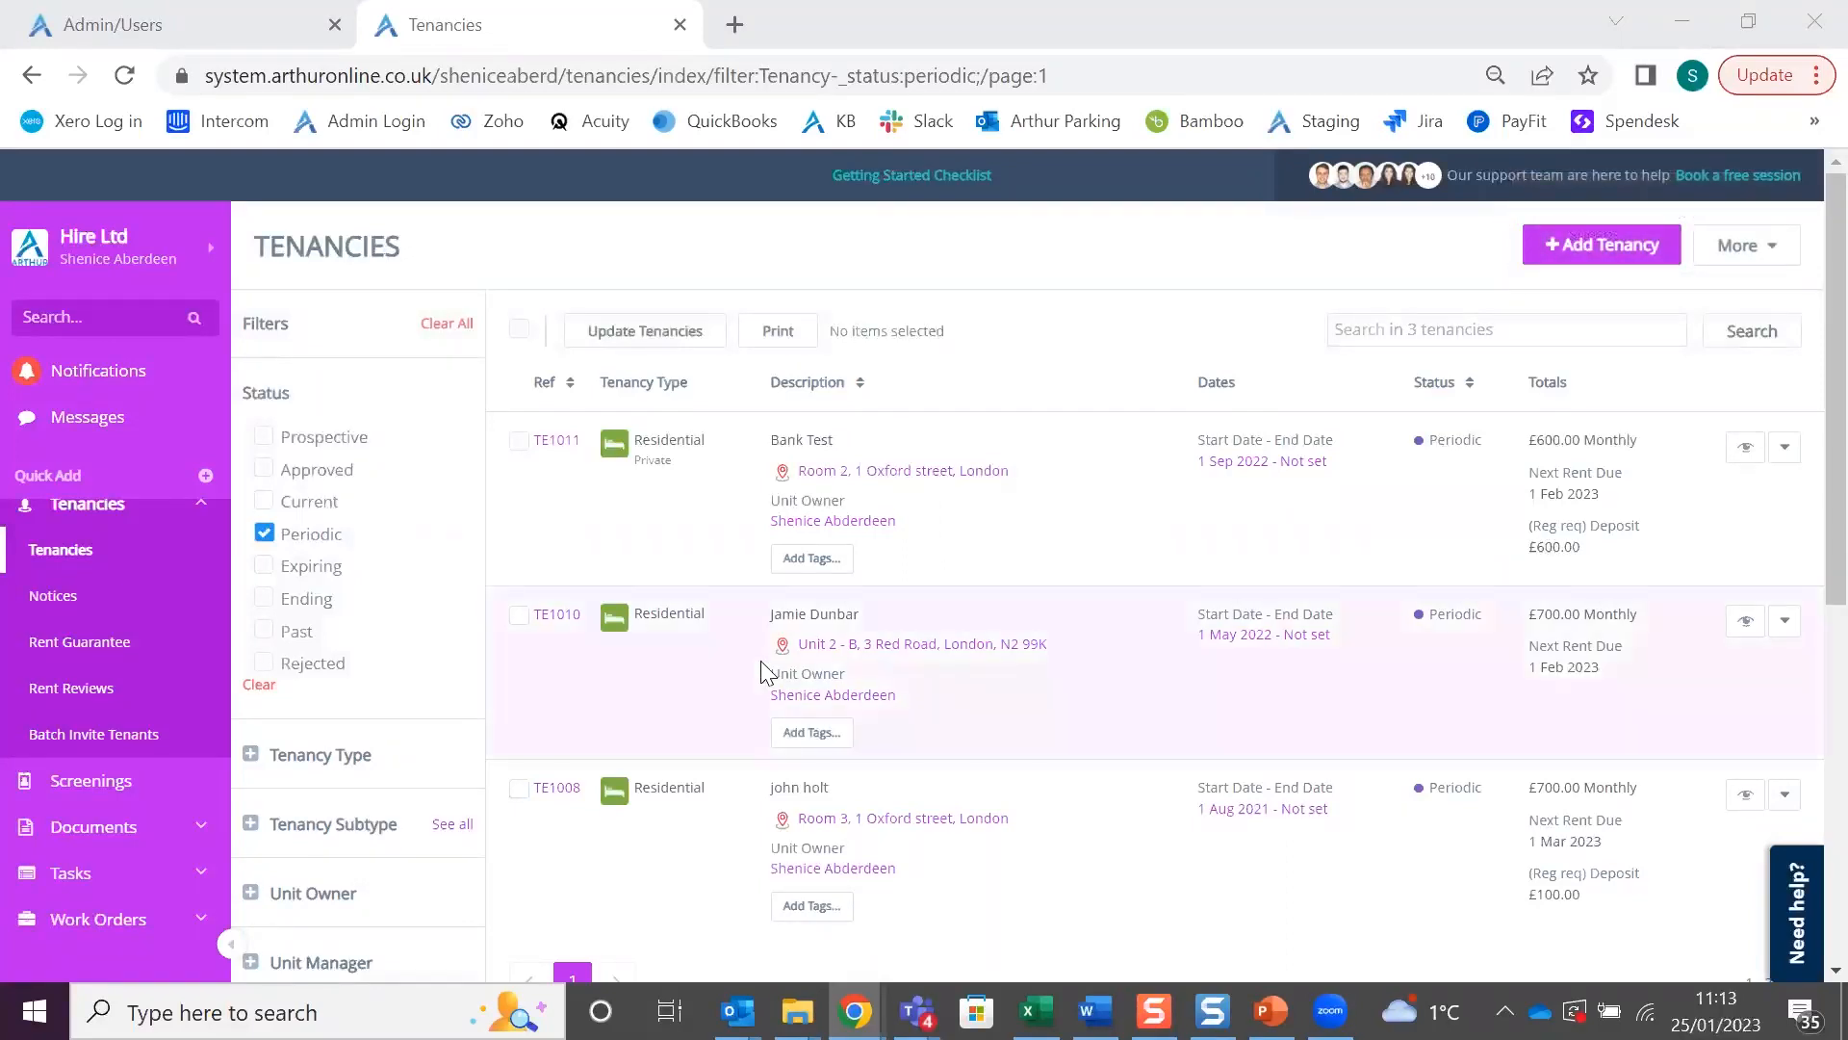
Go to the financials section and open the property owner remittance list
scroll(113, 645, up, 2)
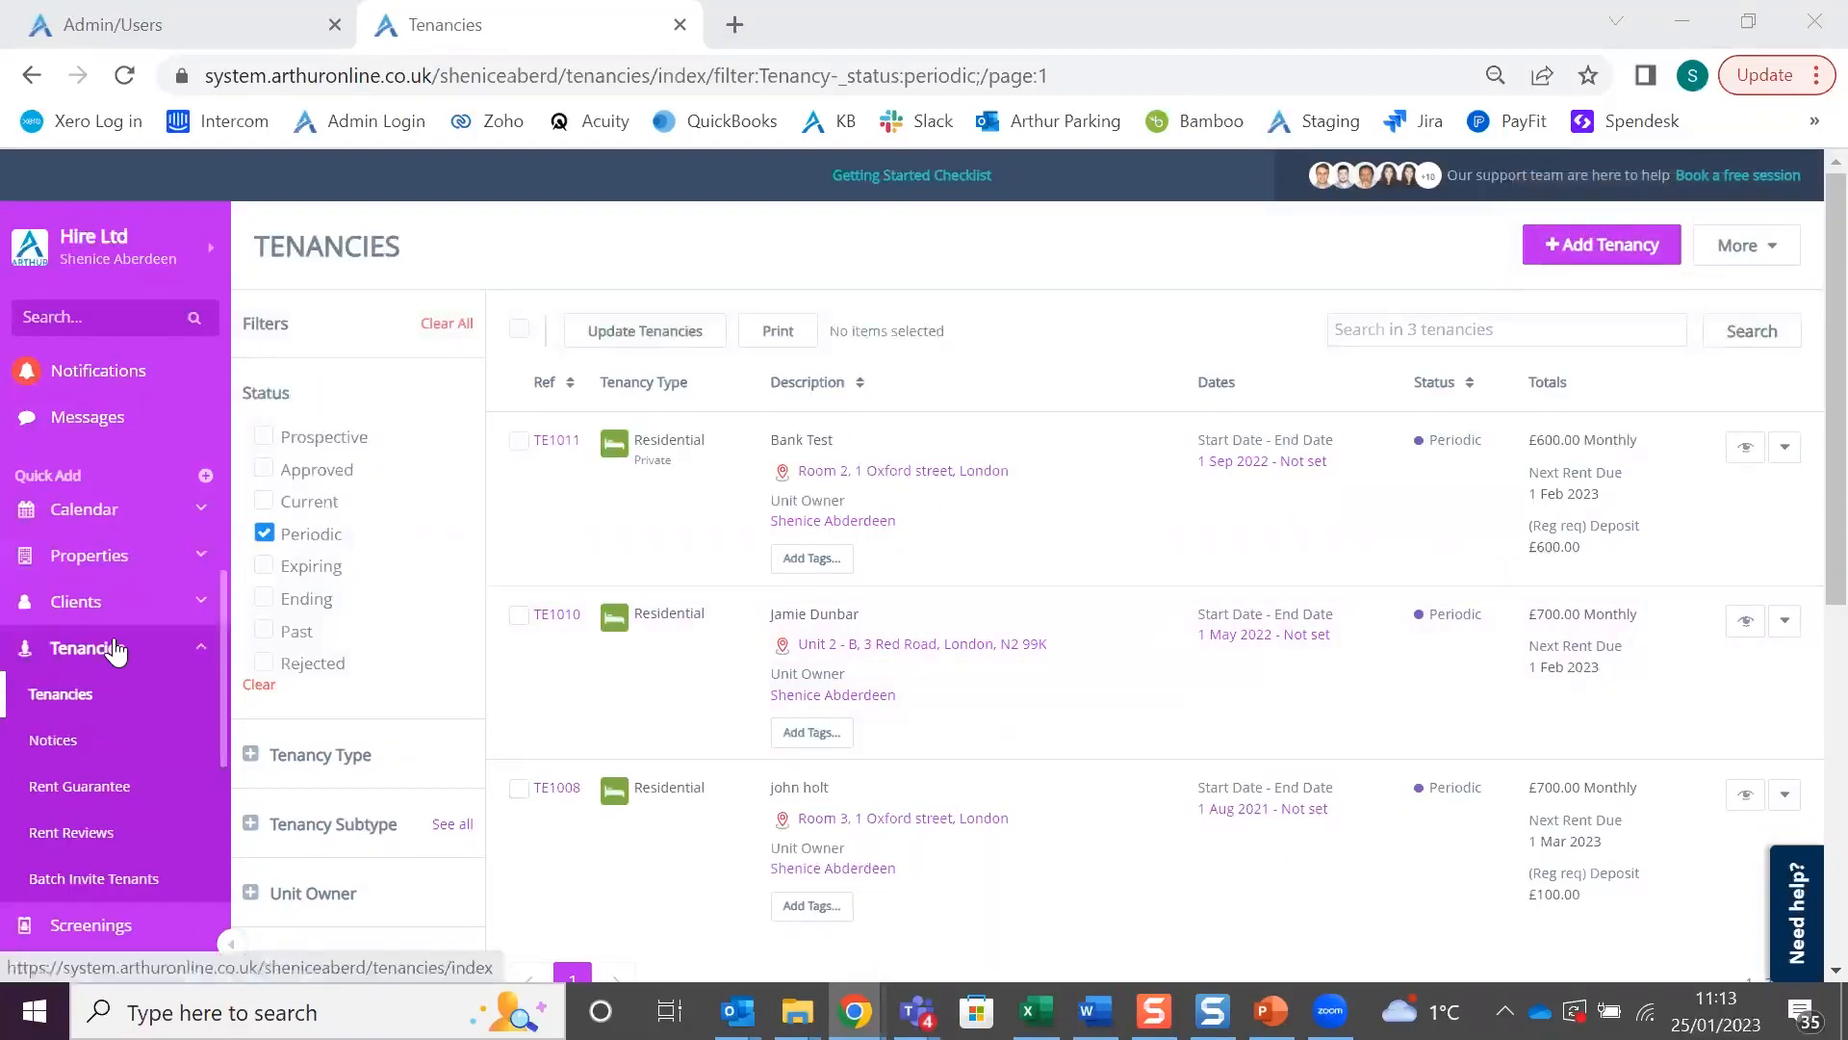
click(194, 646)
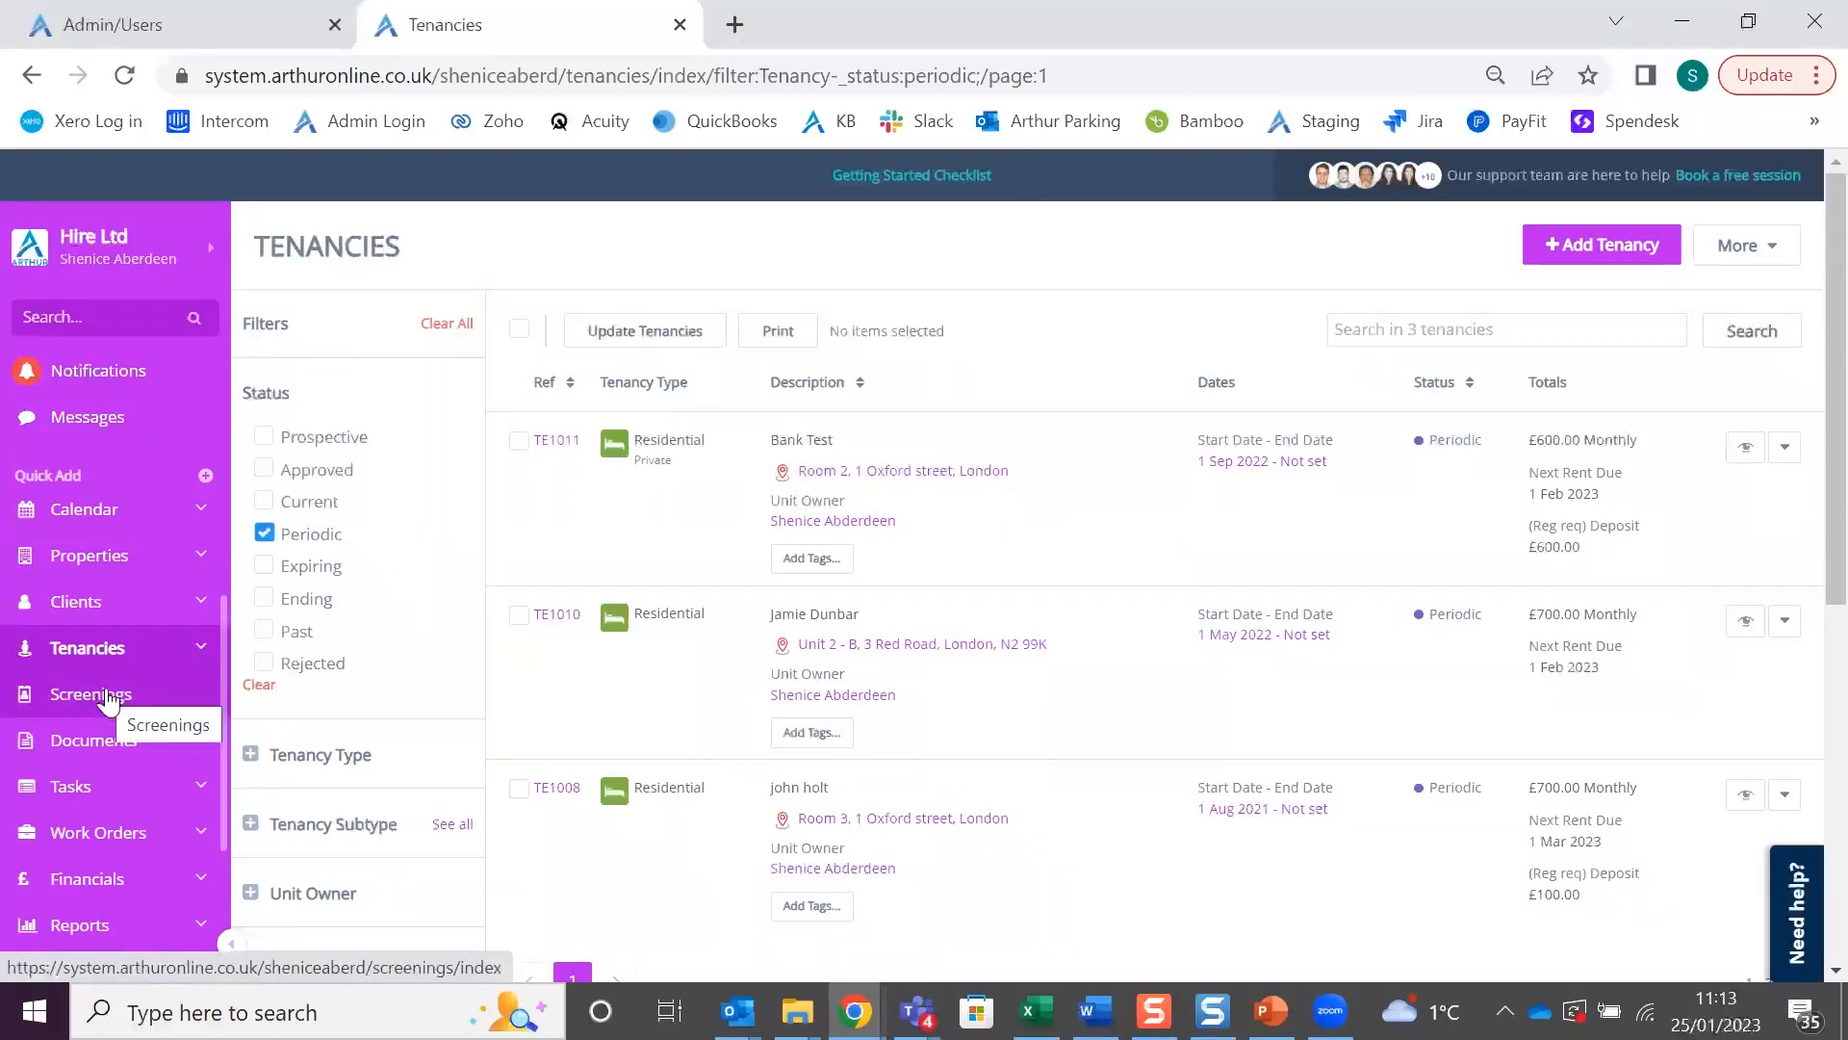
scroll(109, 731, down, 3)
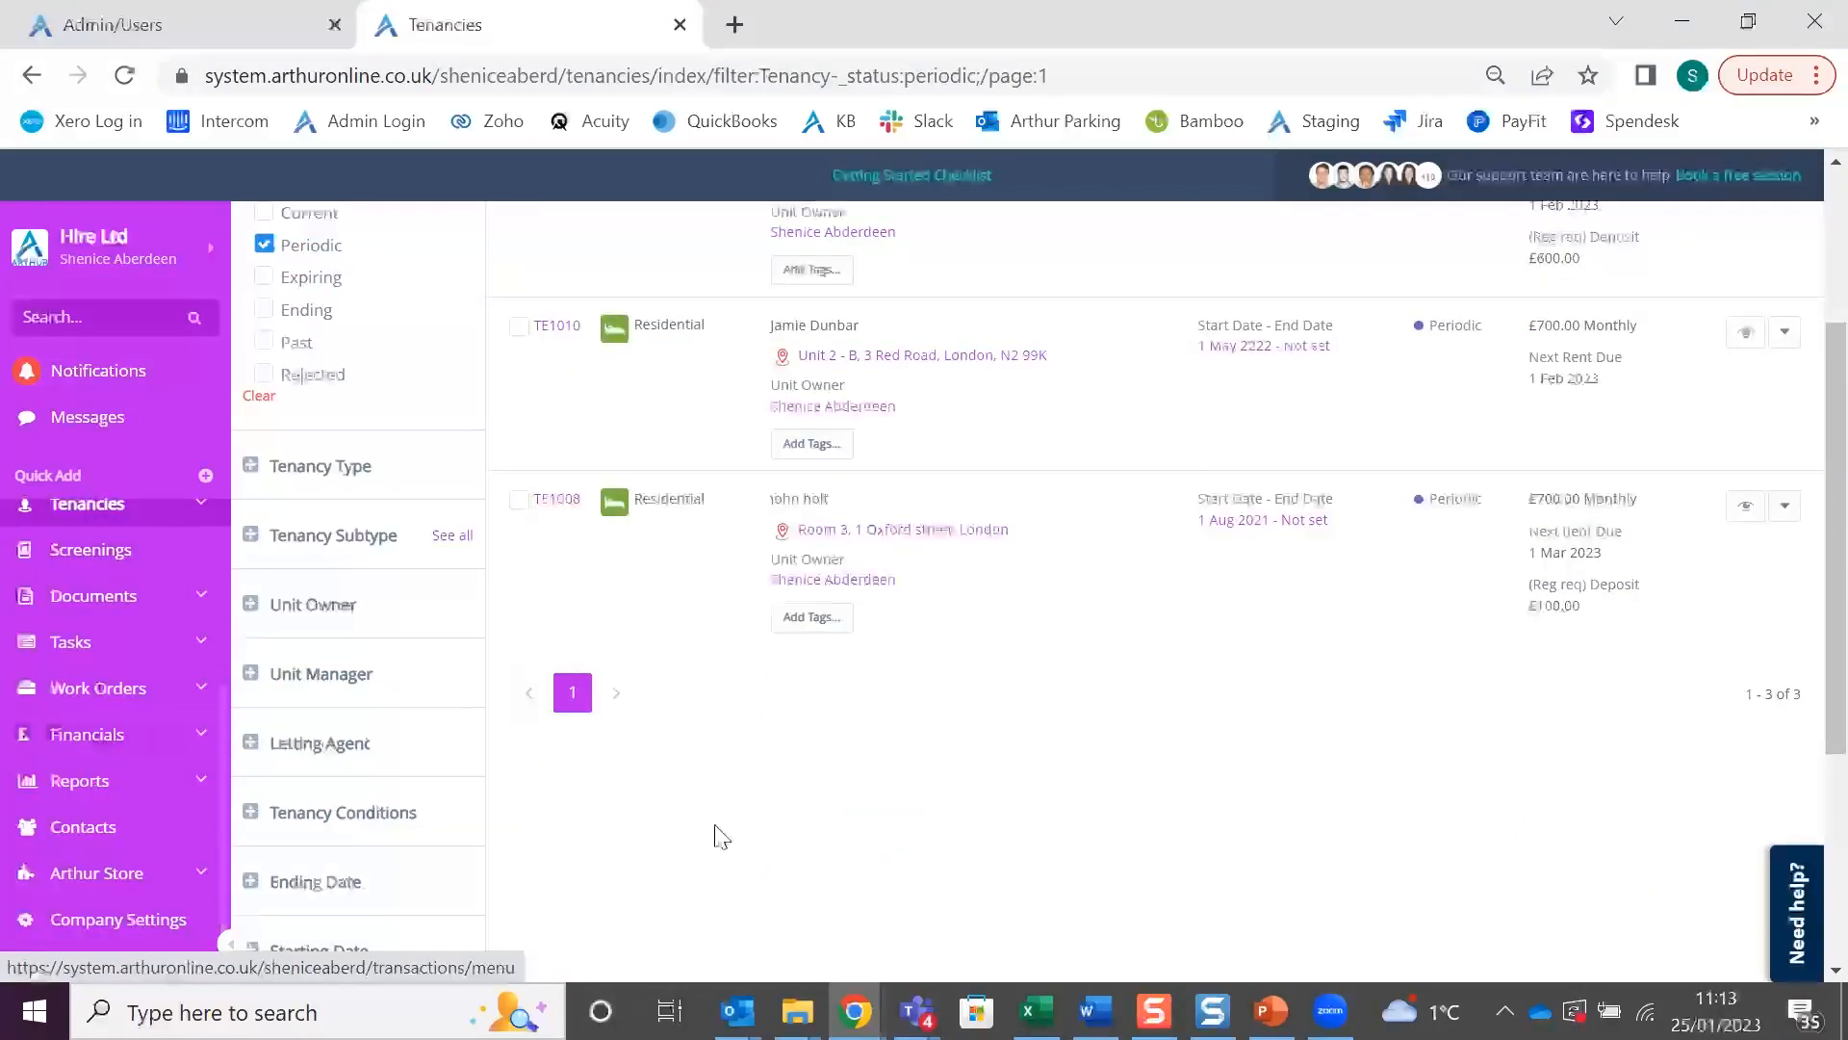
scroll(722, 809, up, 2)
scroll(726, 780, up, 2)
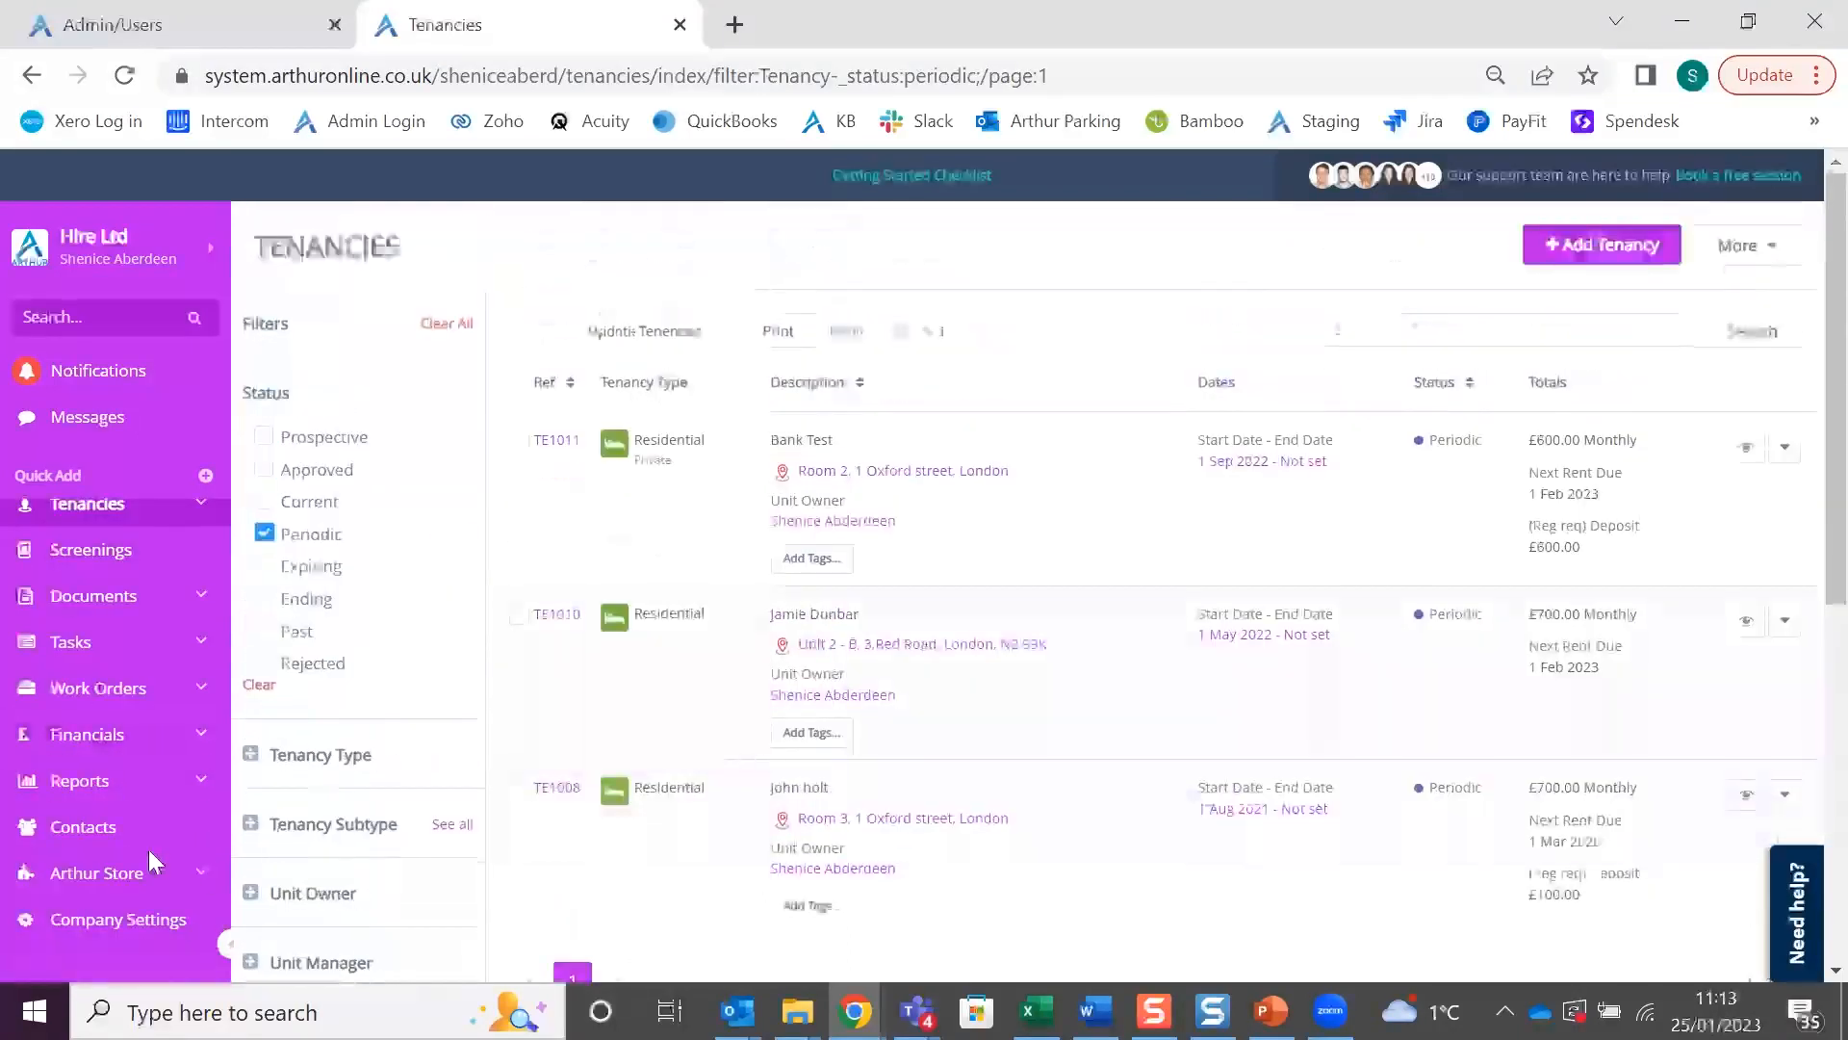
click(107, 735)
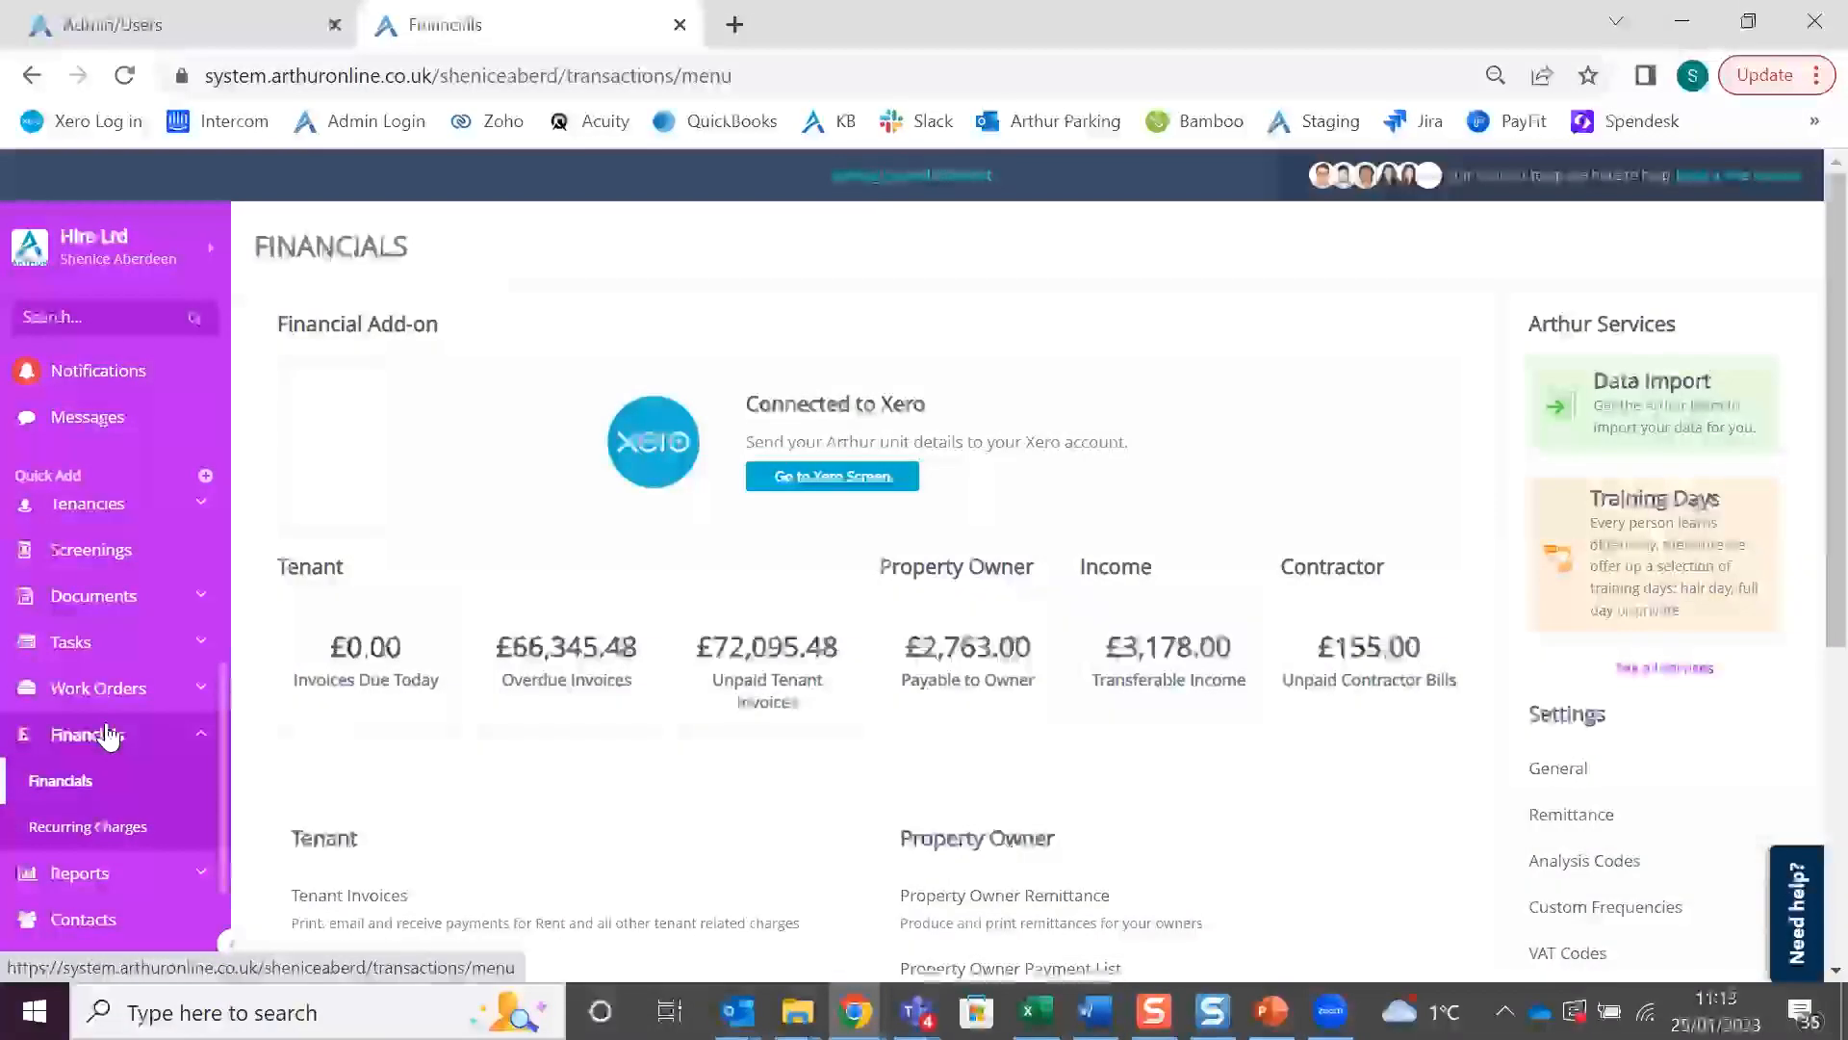
scroll(1047, 701, down, 3)
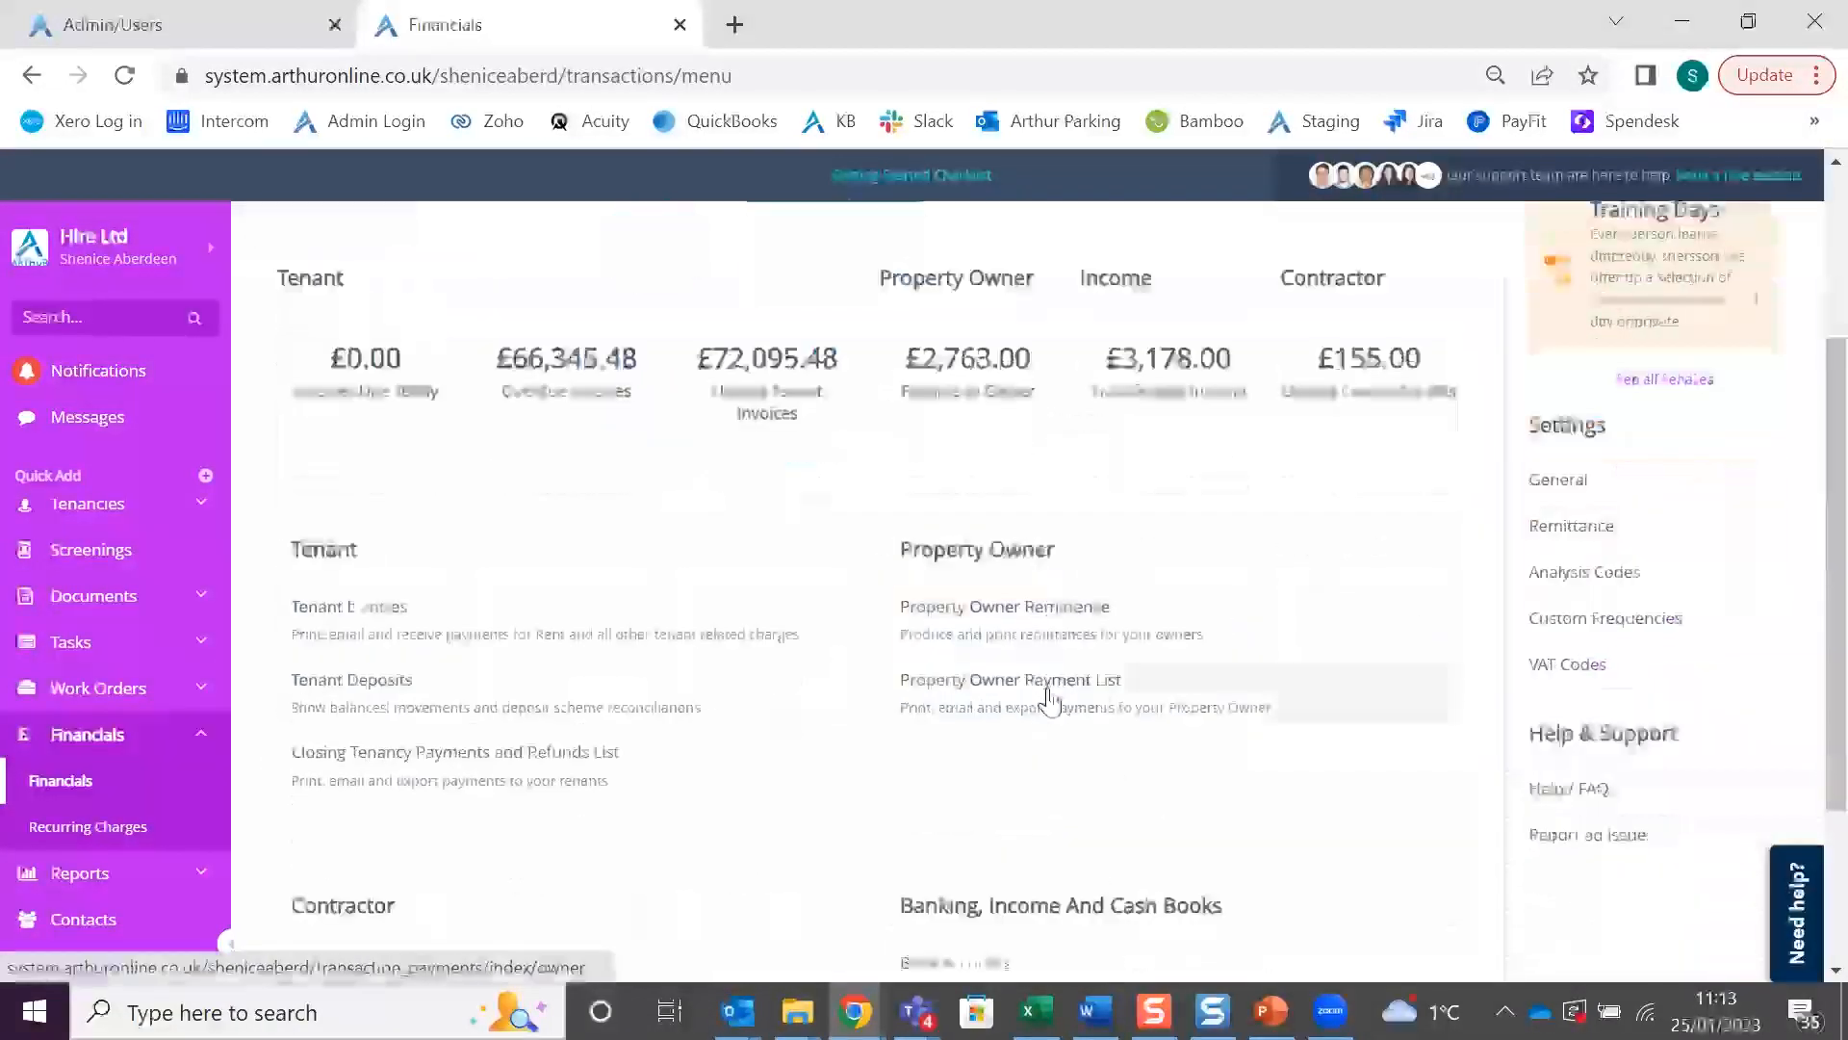
click(964, 395)
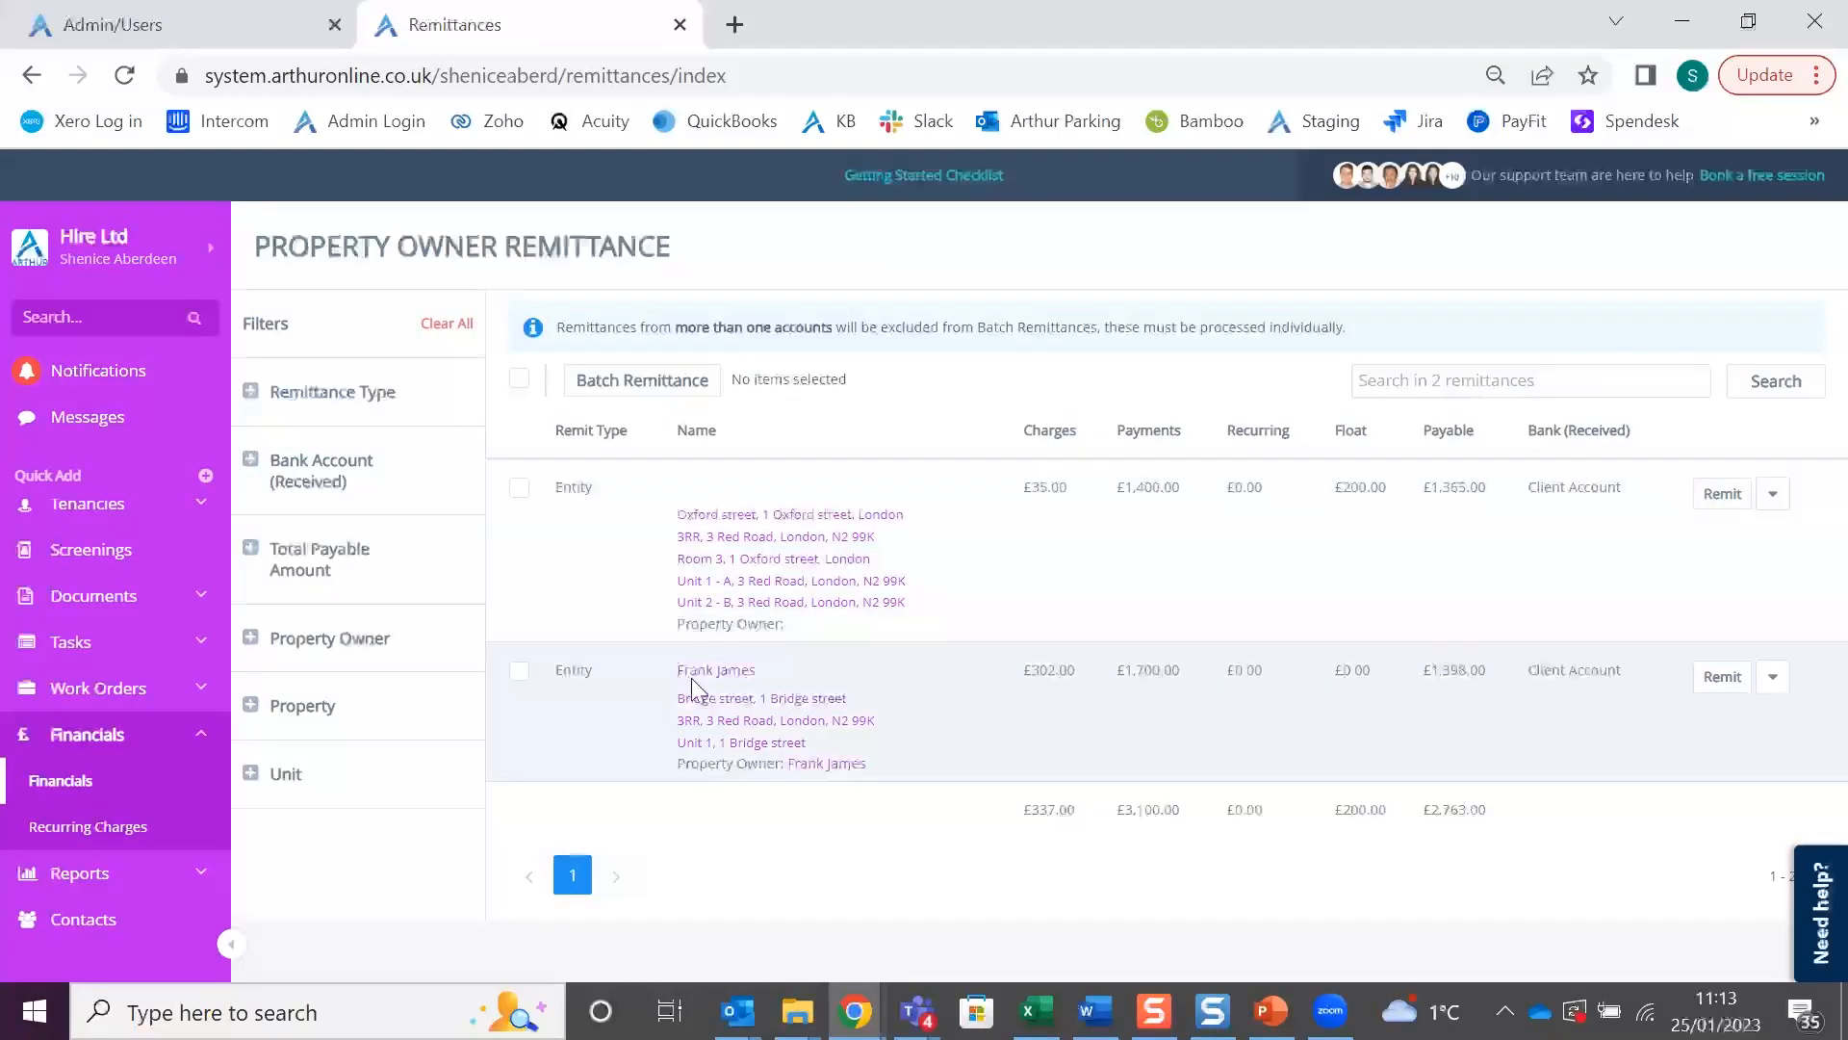
Open Unit 1 from the second owner's remittance in a new tab and display its Property Owner Statement
right_click(744, 748)
click(853, 468)
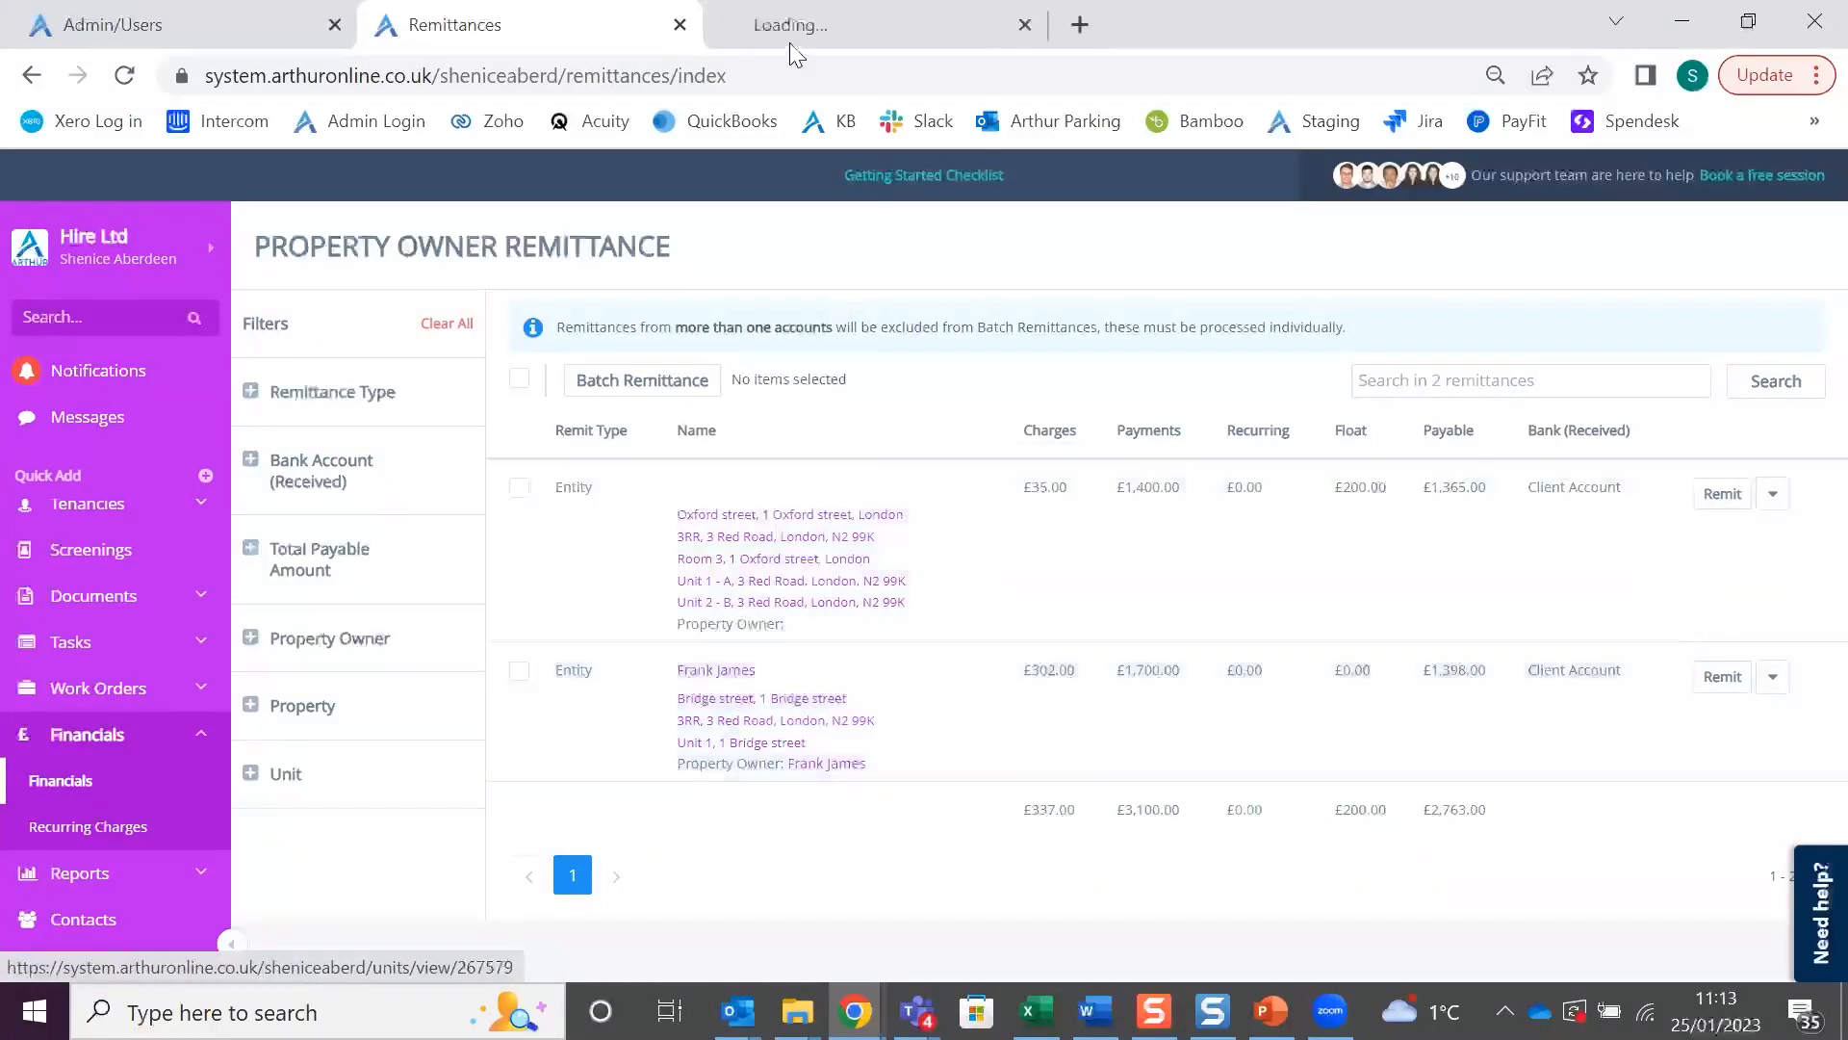
click(828, 24)
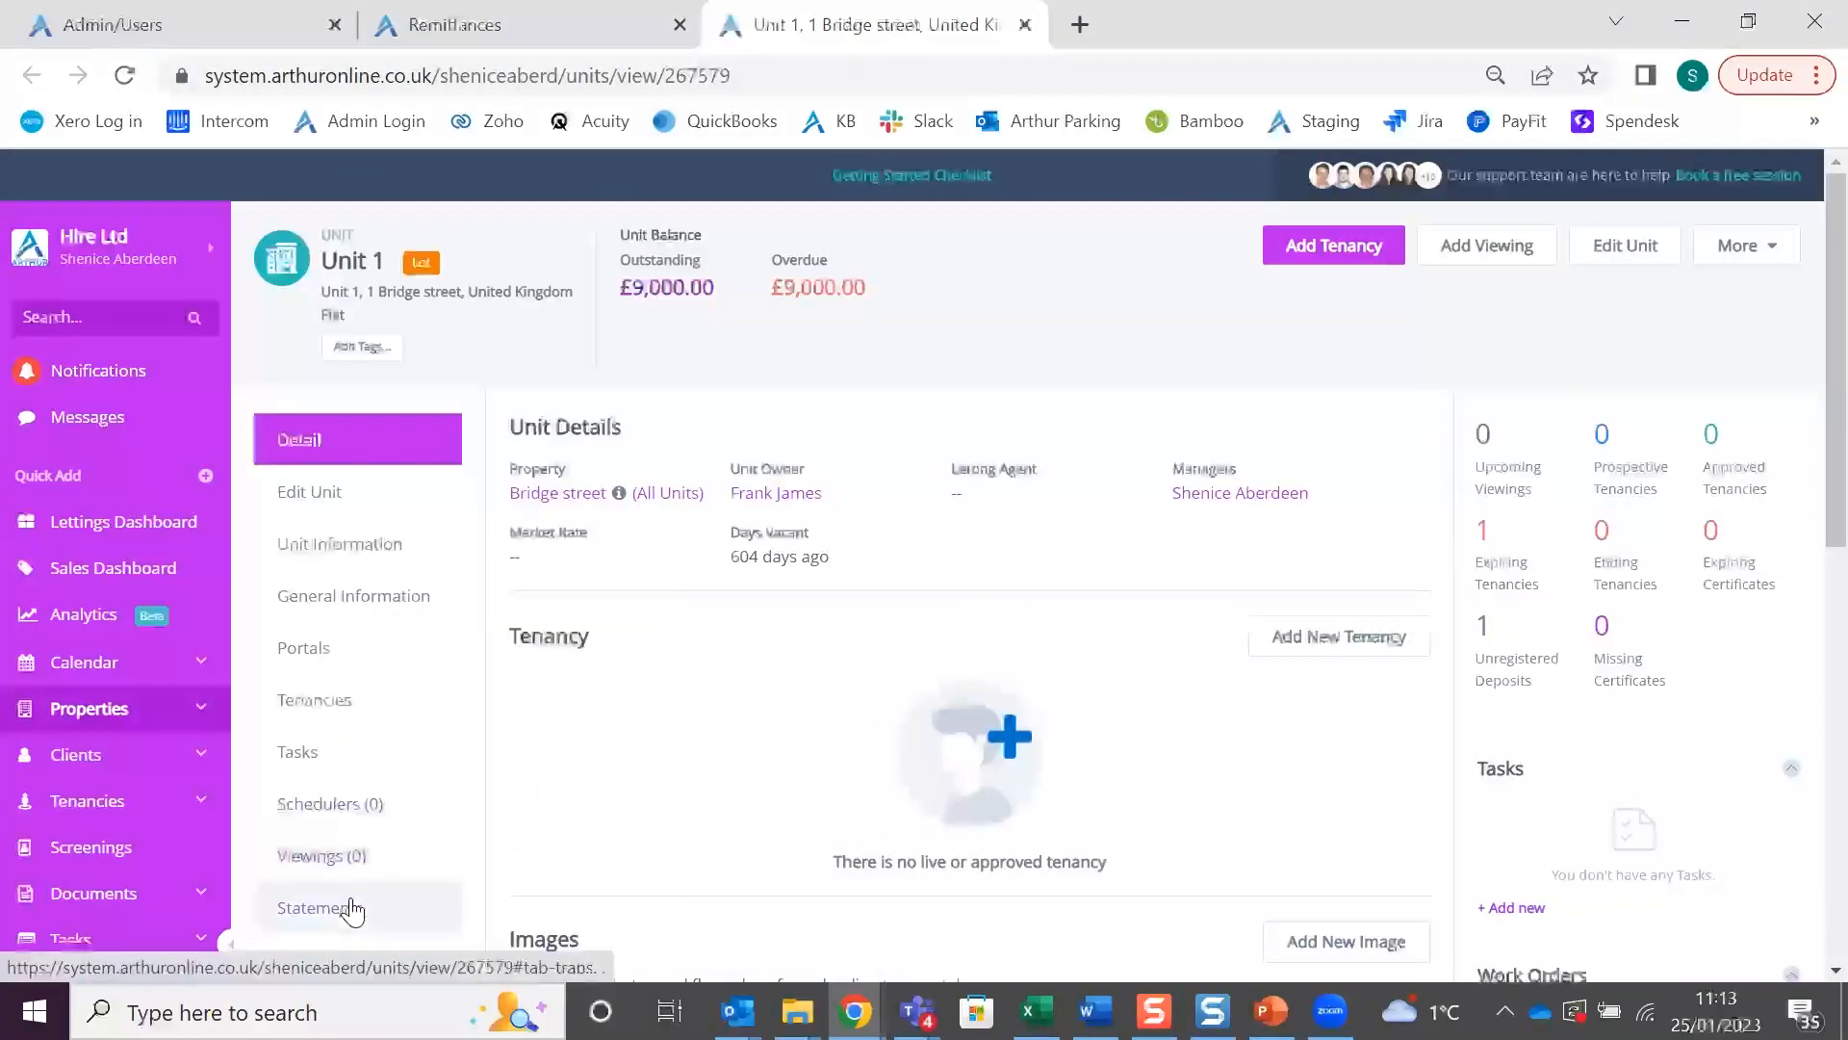
click(349, 908)
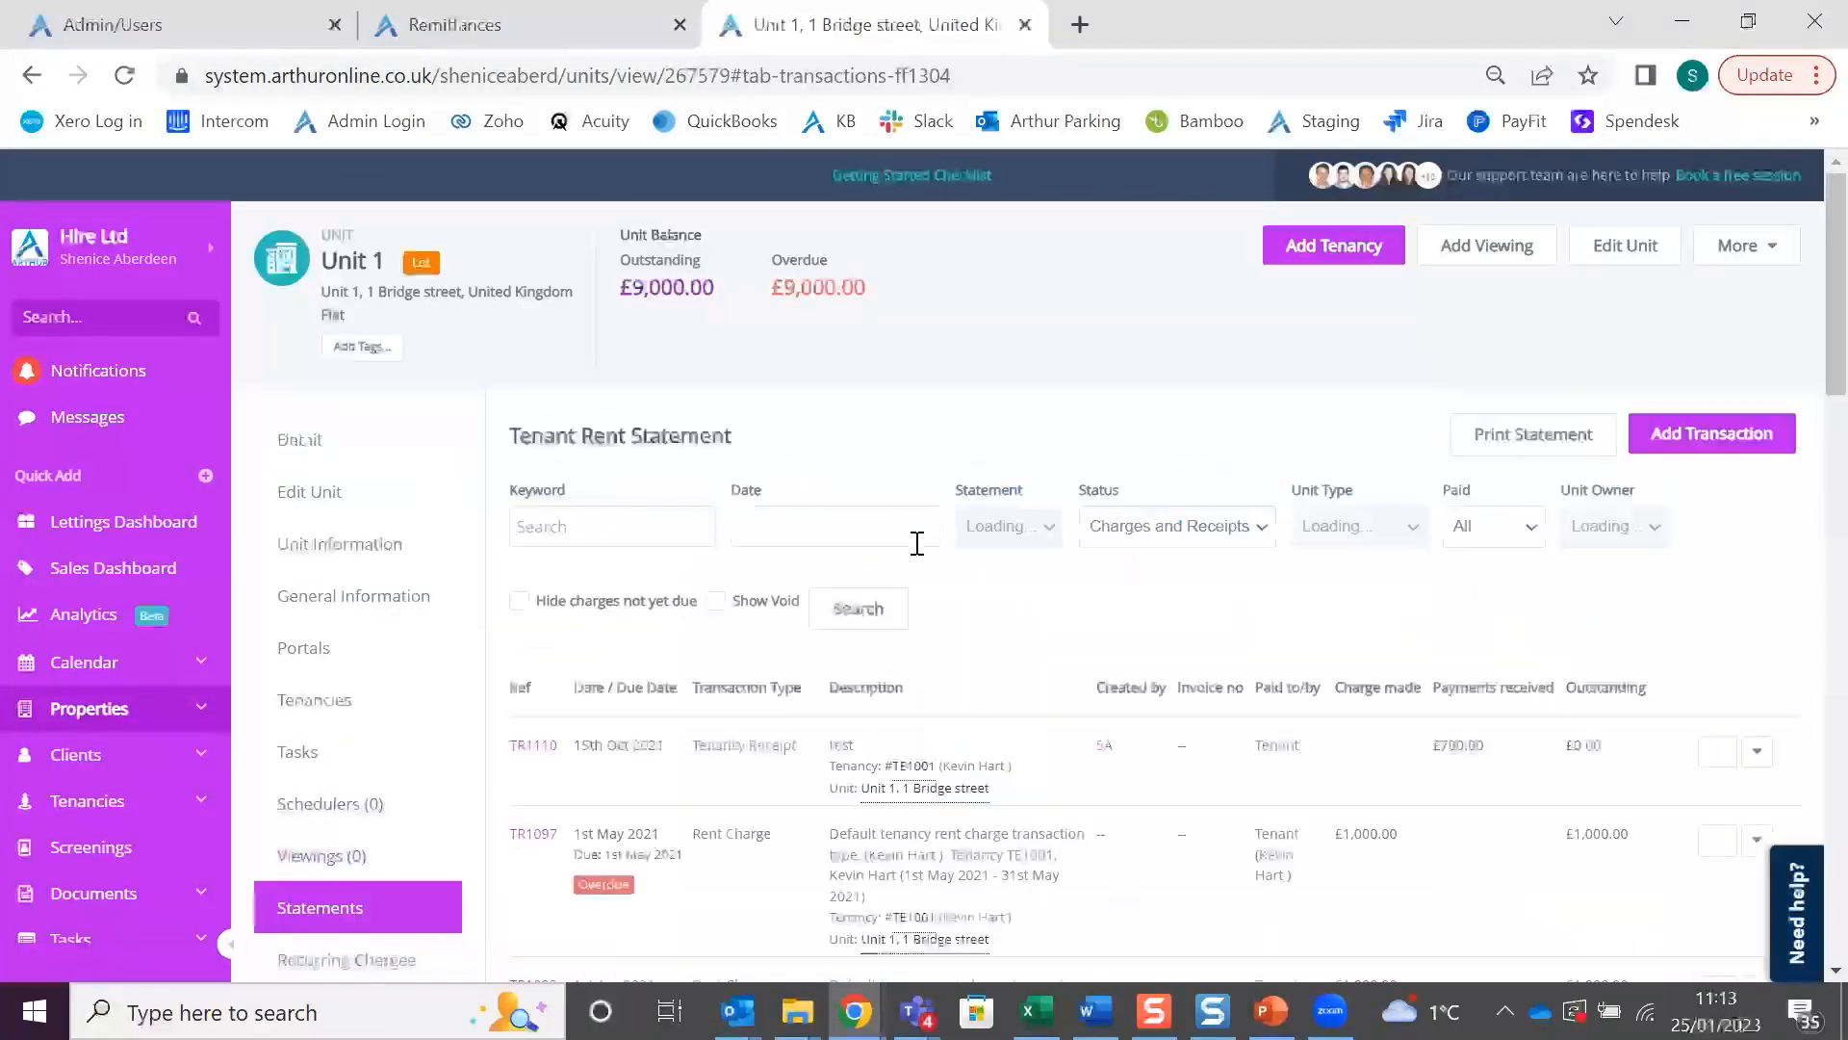
click(1023, 535)
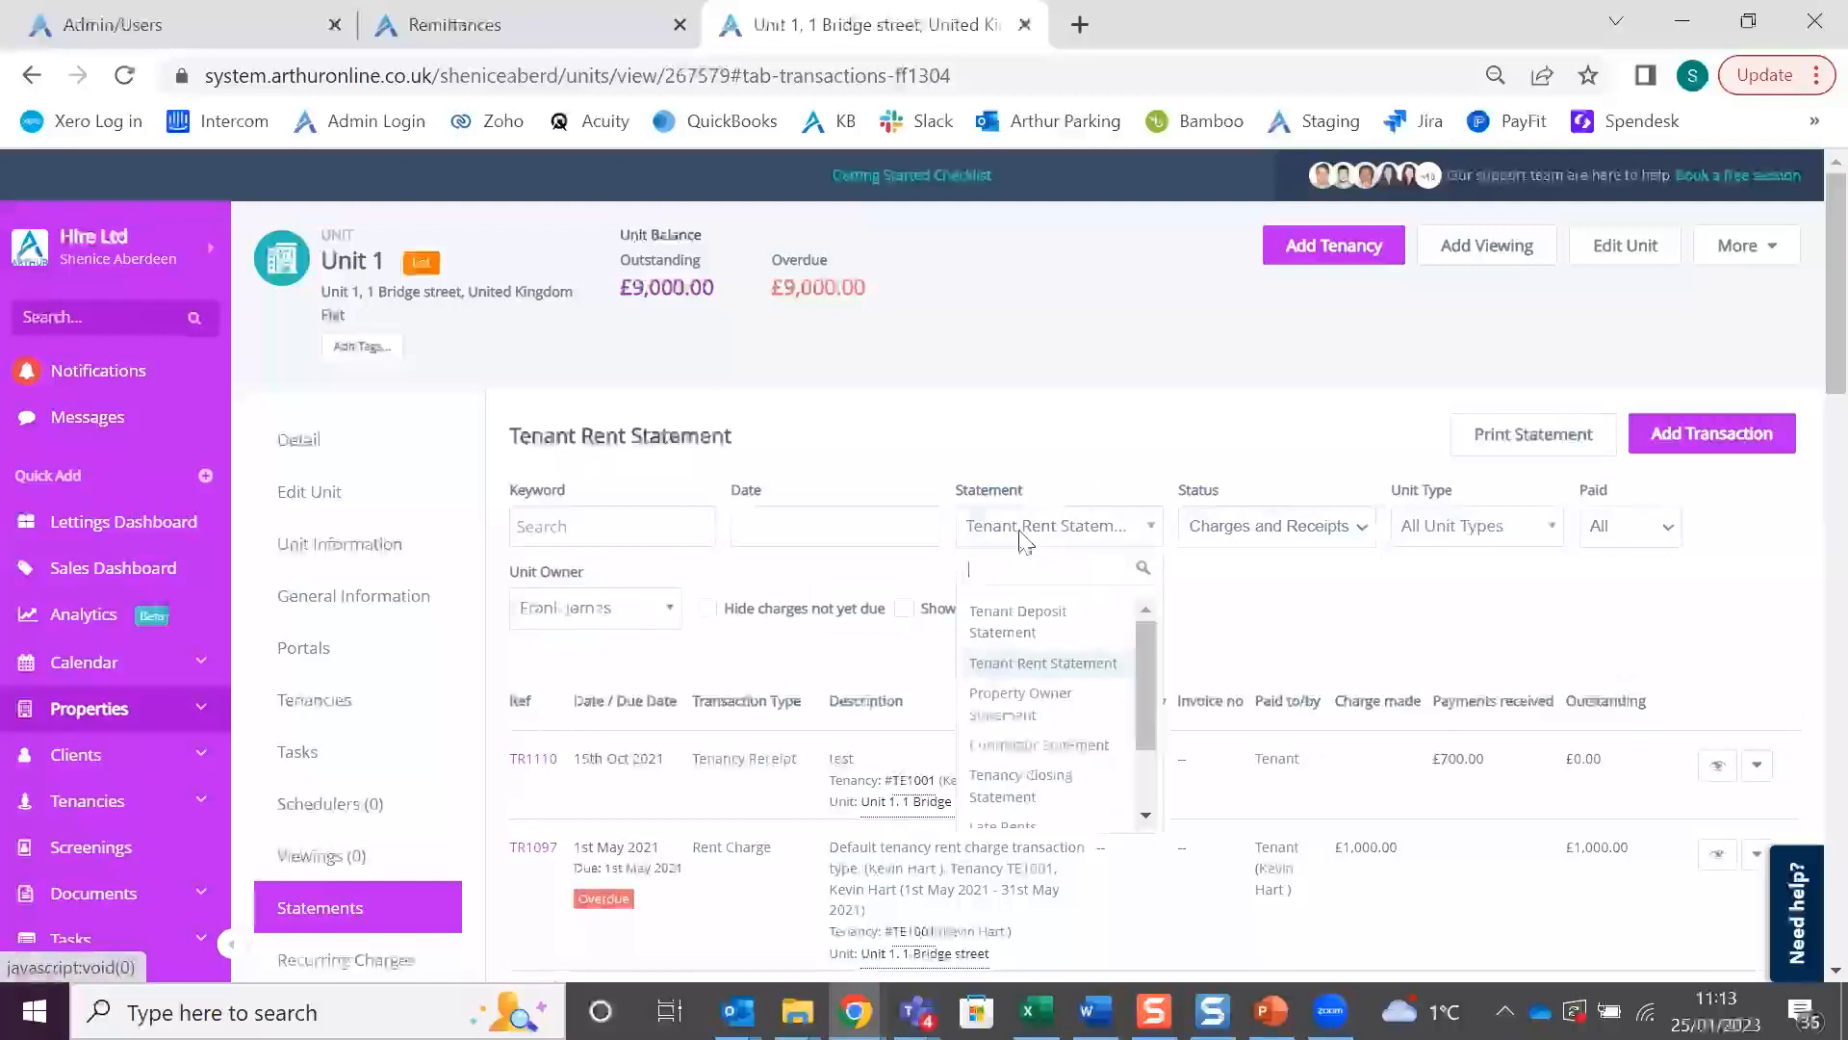
click(1023, 715)
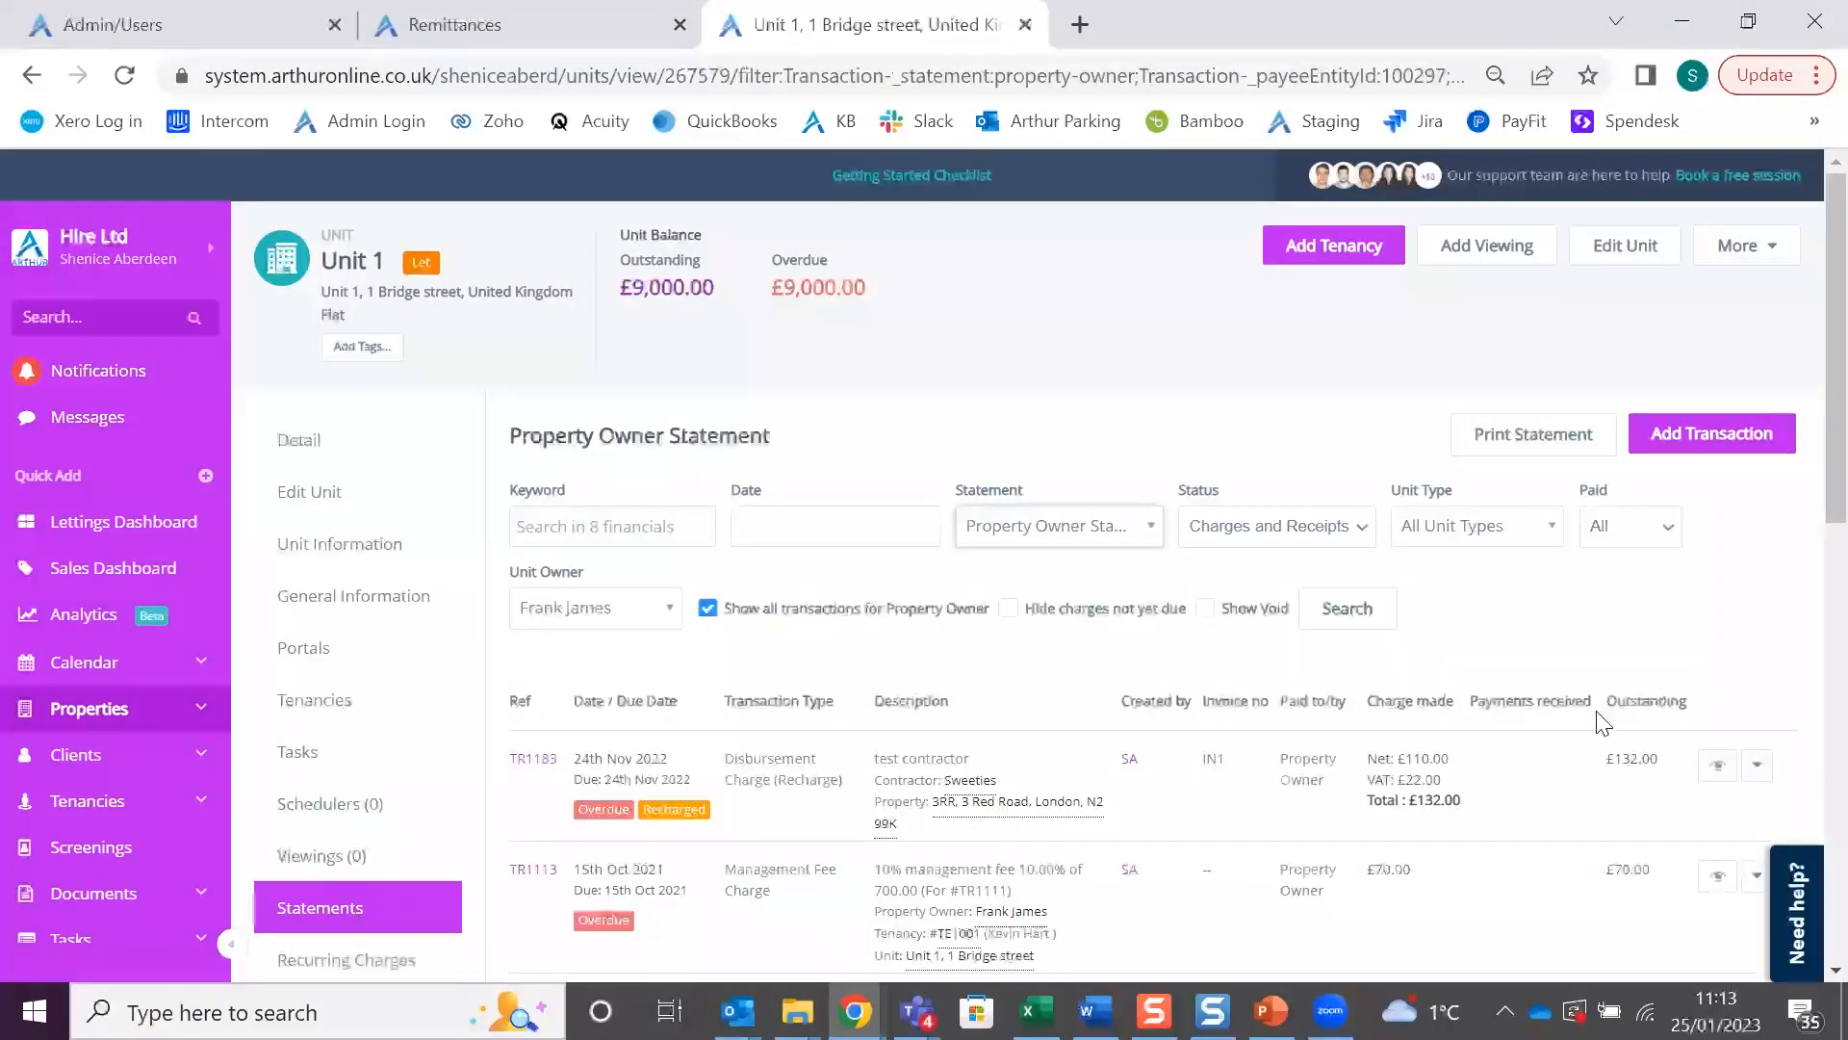
Set the bank of the "test contractor" disbursement charge on the statement to Current Account and submit the change
scroll(1636, 674, down, 5)
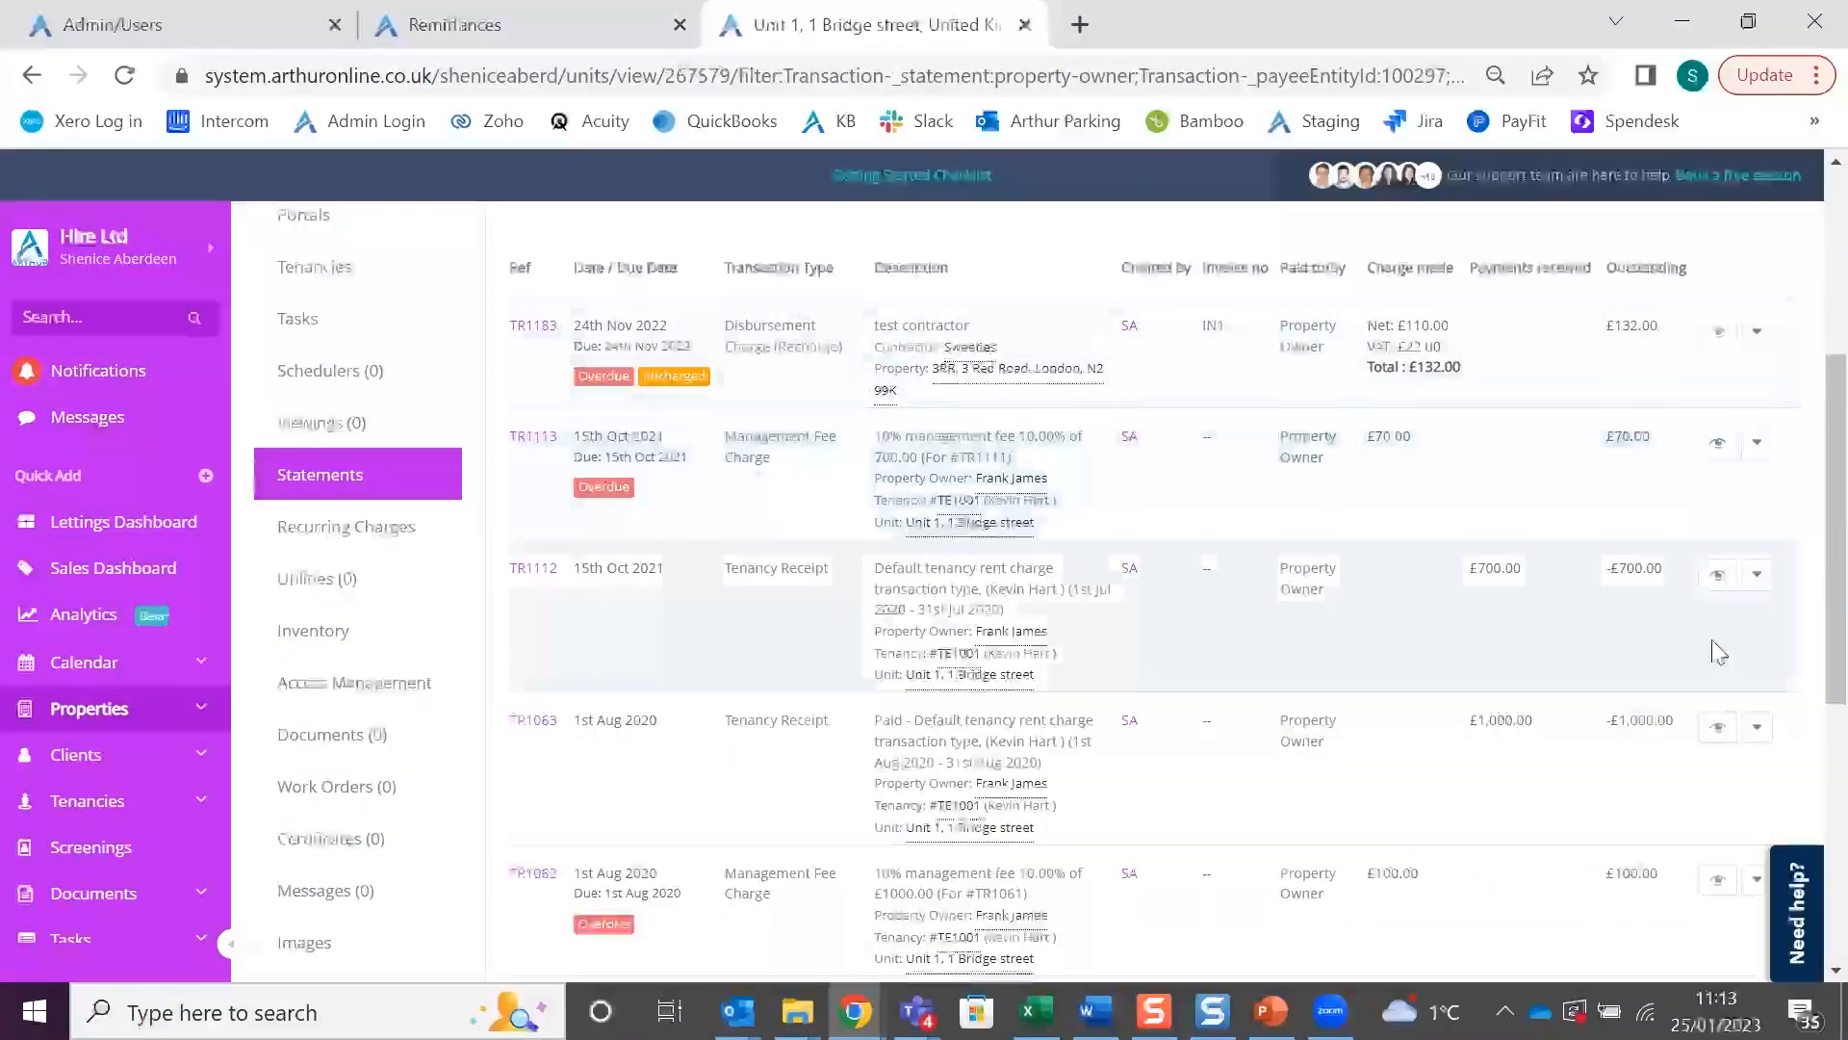
click(1756, 332)
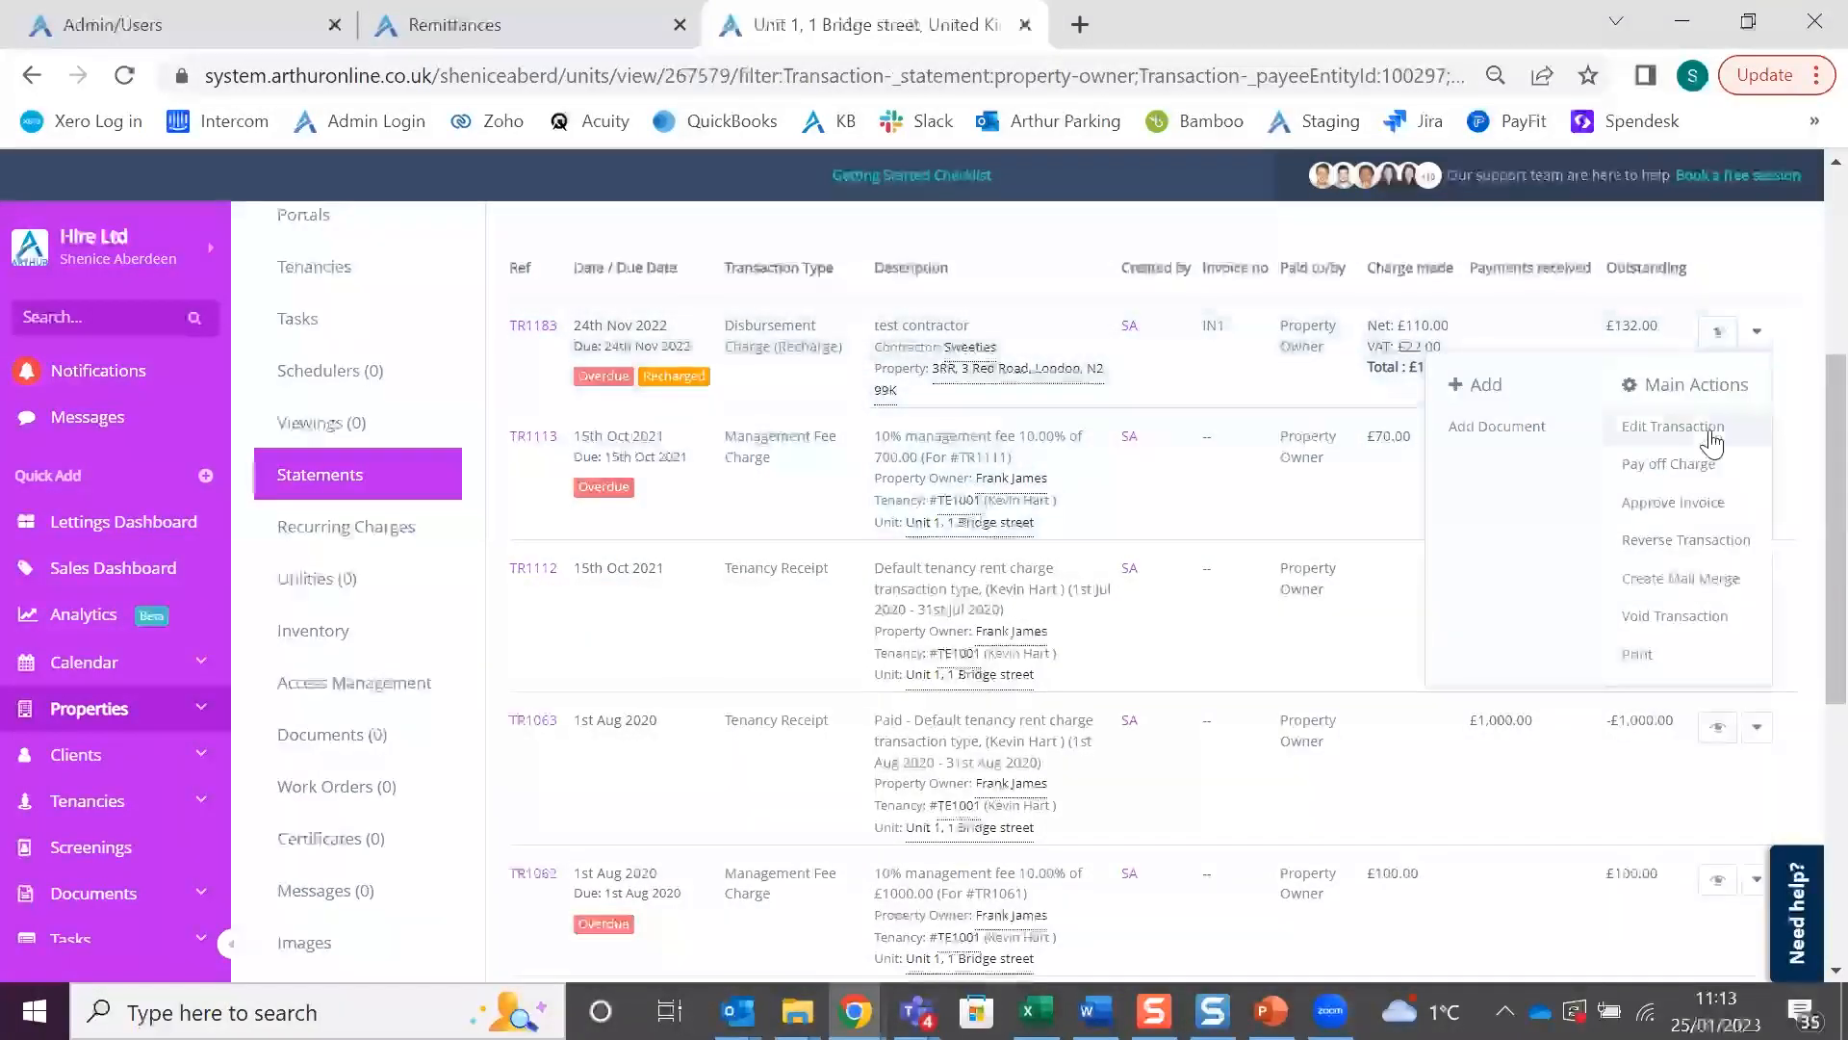
click(1706, 429)
scroll(693, 662, down, 2)
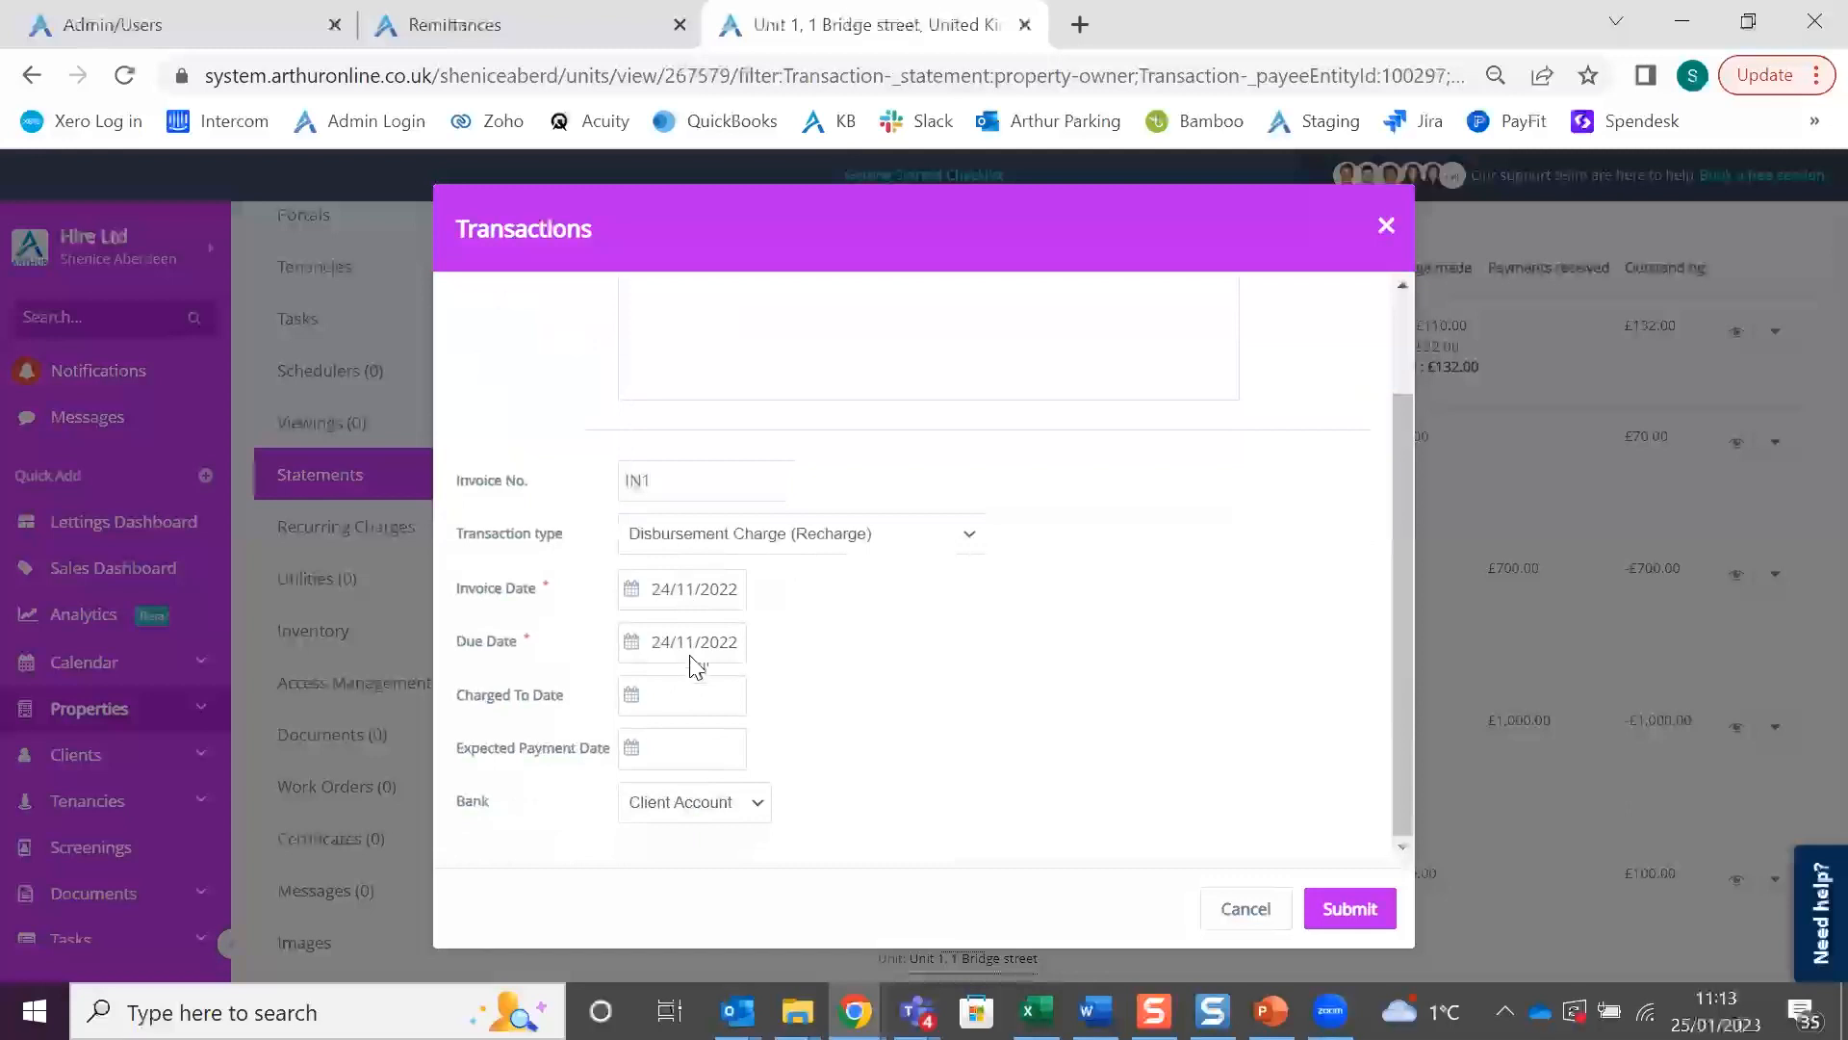
click(693, 803)
key(Return)
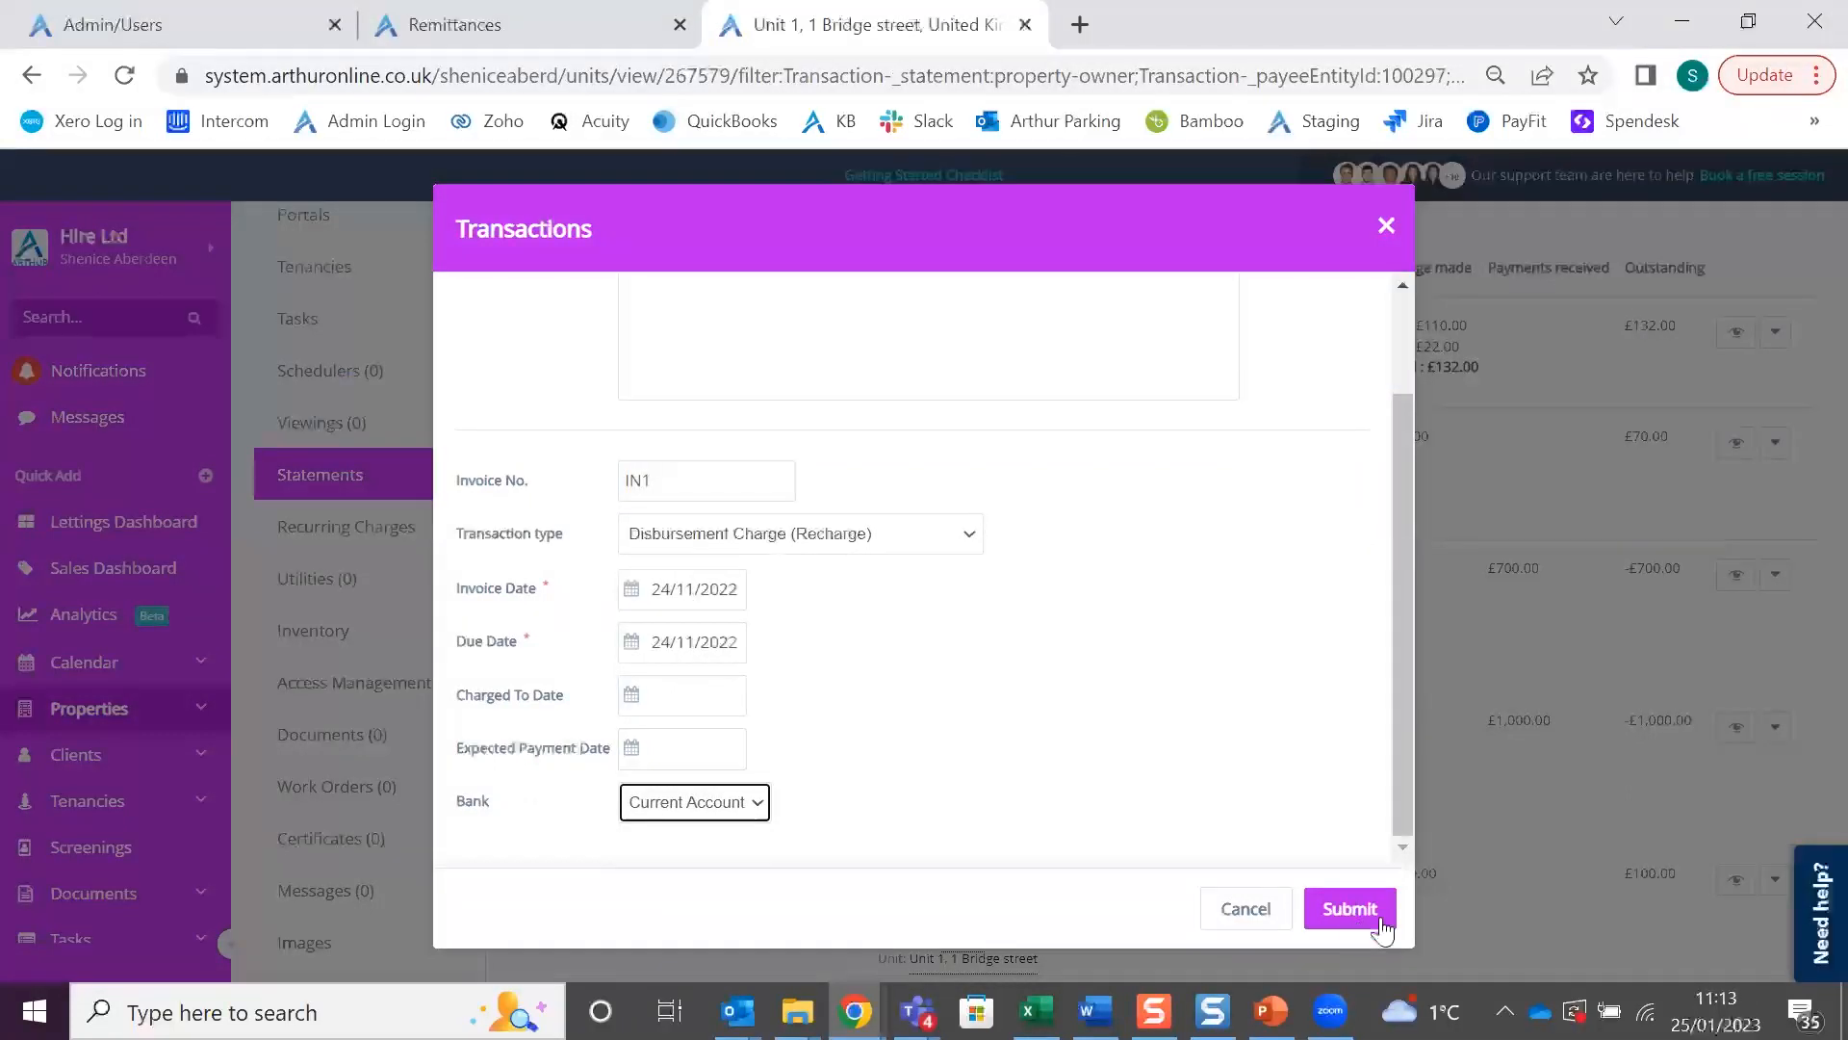
click(1350, 909)
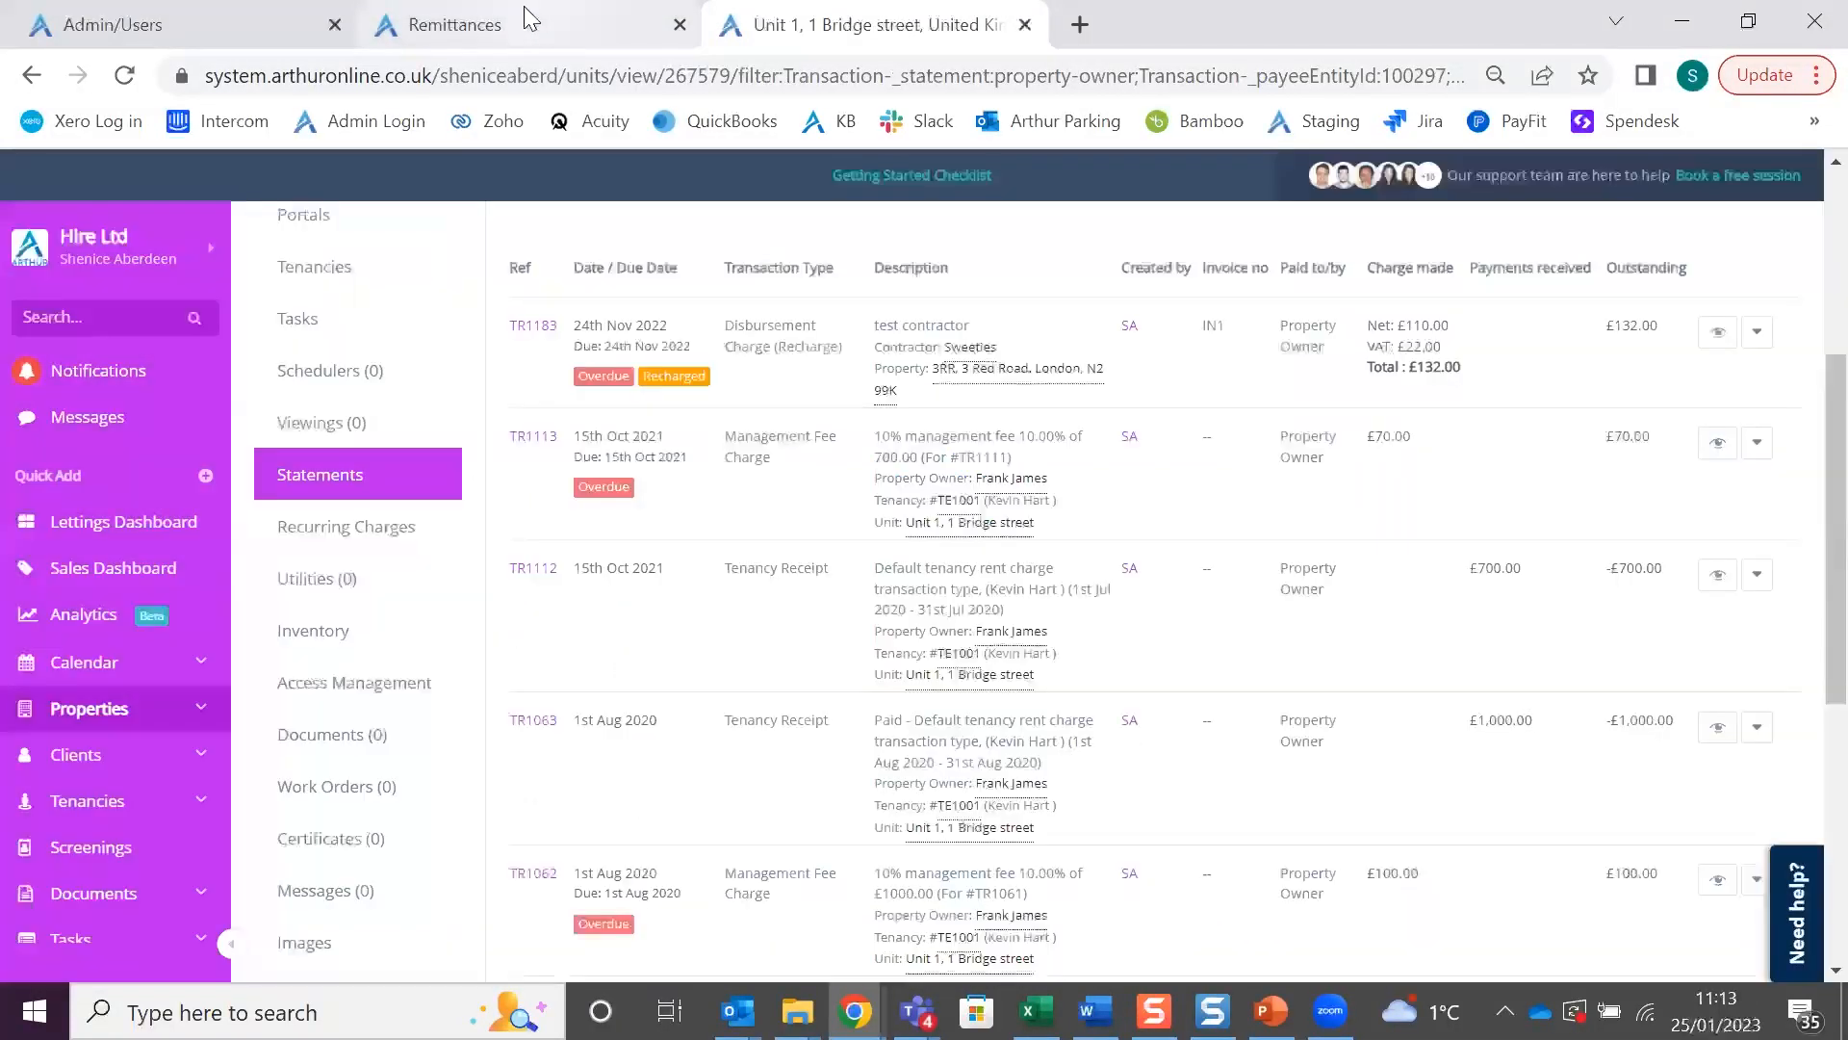
Refresh the property owner remittance list and check the received bank accounts of the second owner's remittance
click(528, 17)
click(1383, 381)
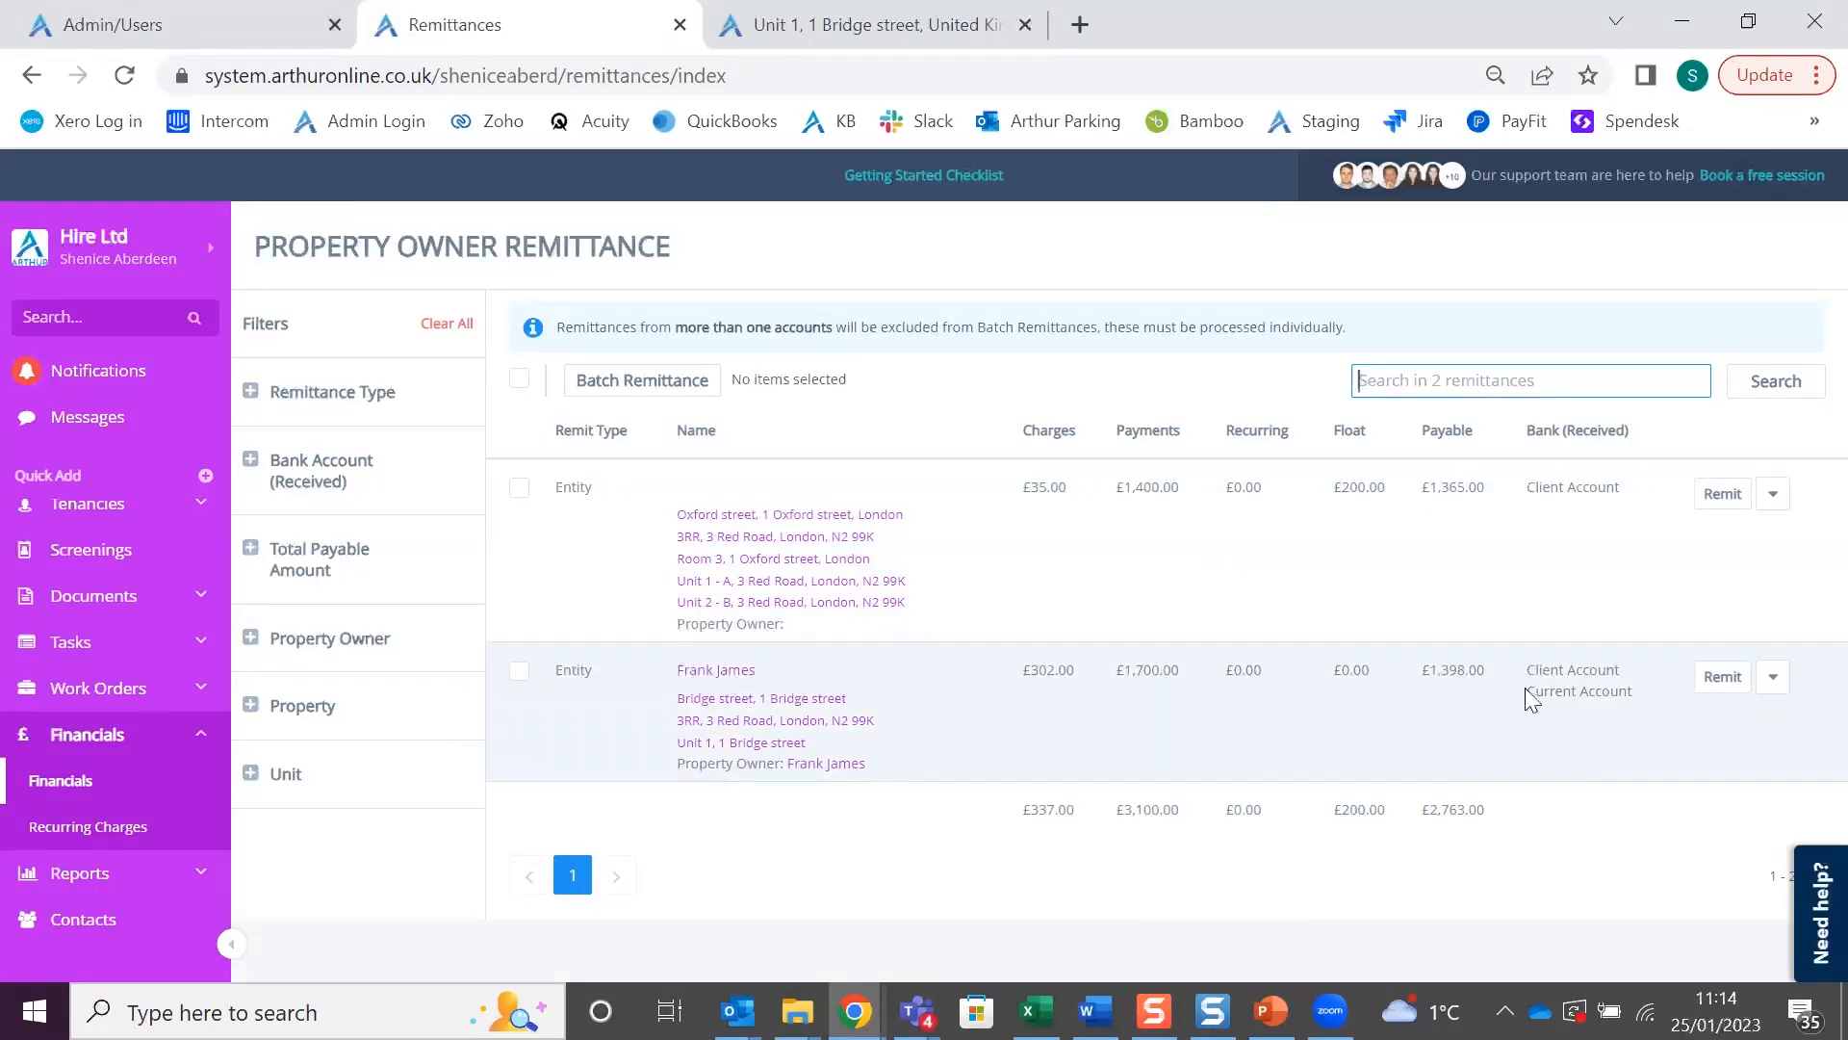
drag(1527, 671, 1567, 692)
click(1635, 668)
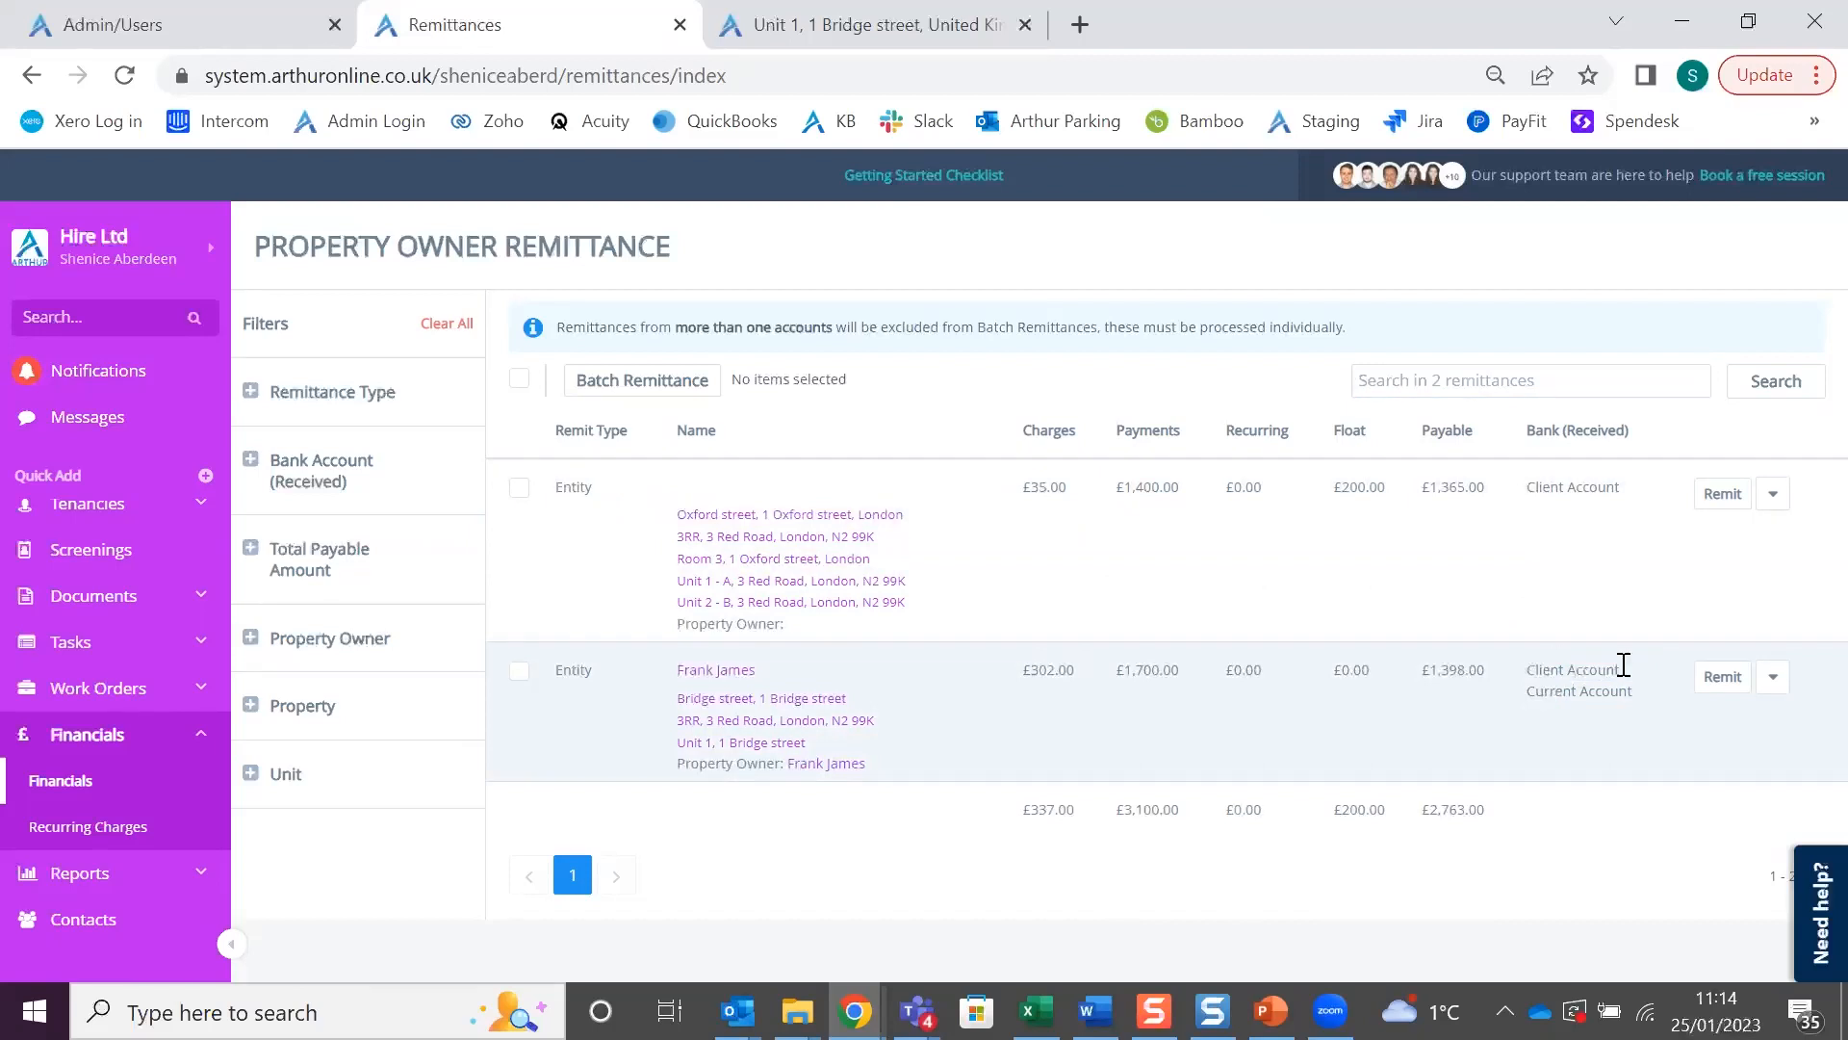
Open the second owner's remittance for Current Account, review its transactions and close it without remitting
click(1721, 679)
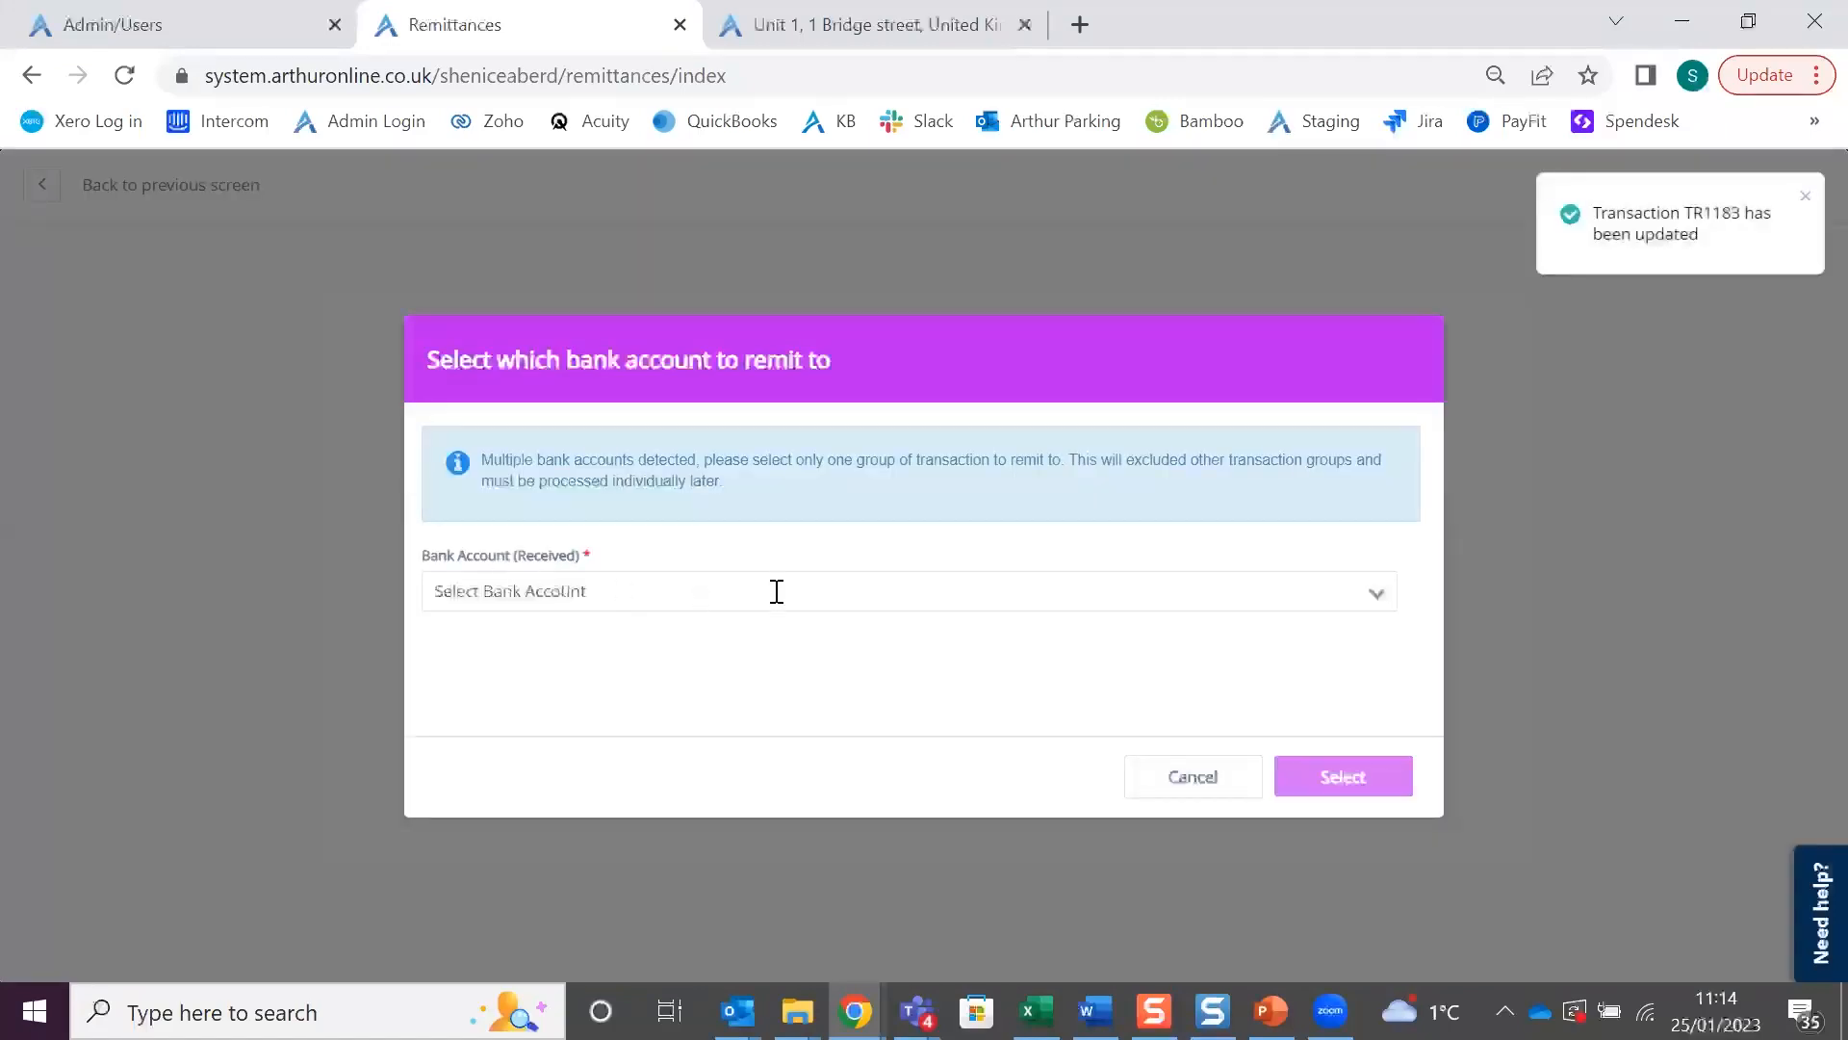
click(730, 587)
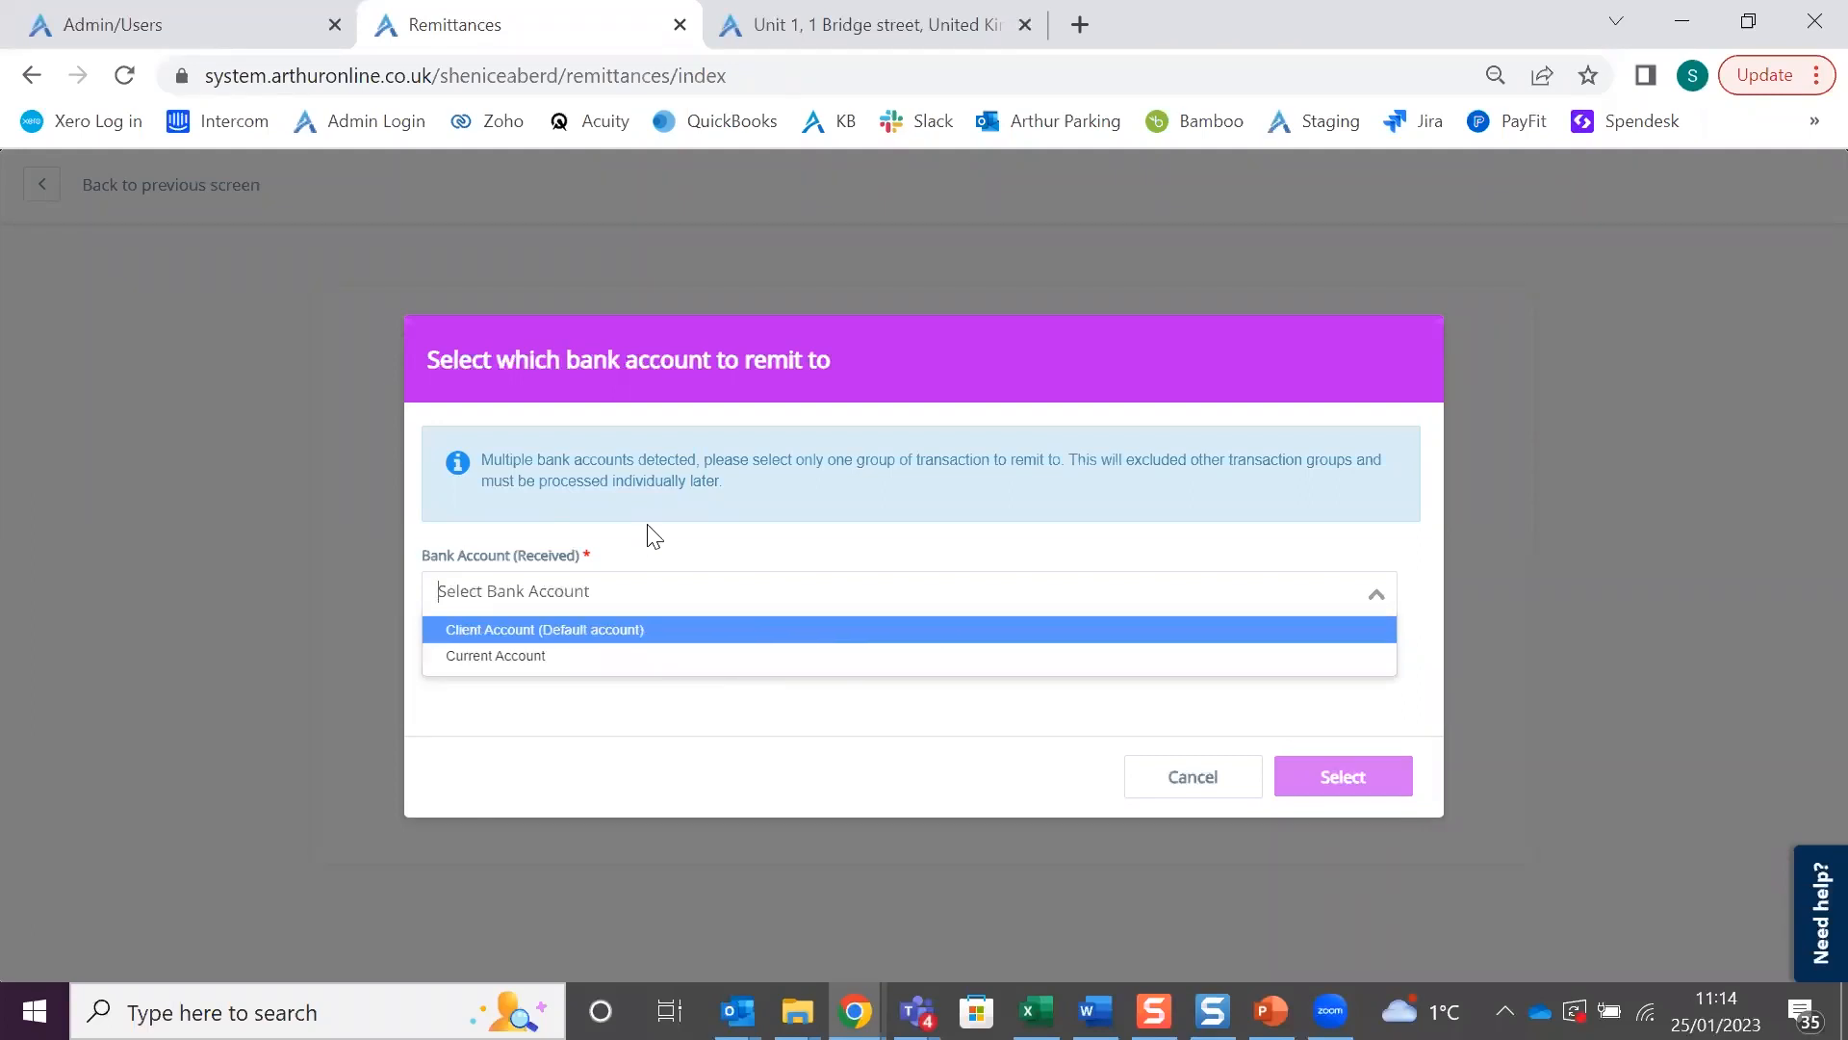
click(681, 658)
click(1374, 776)
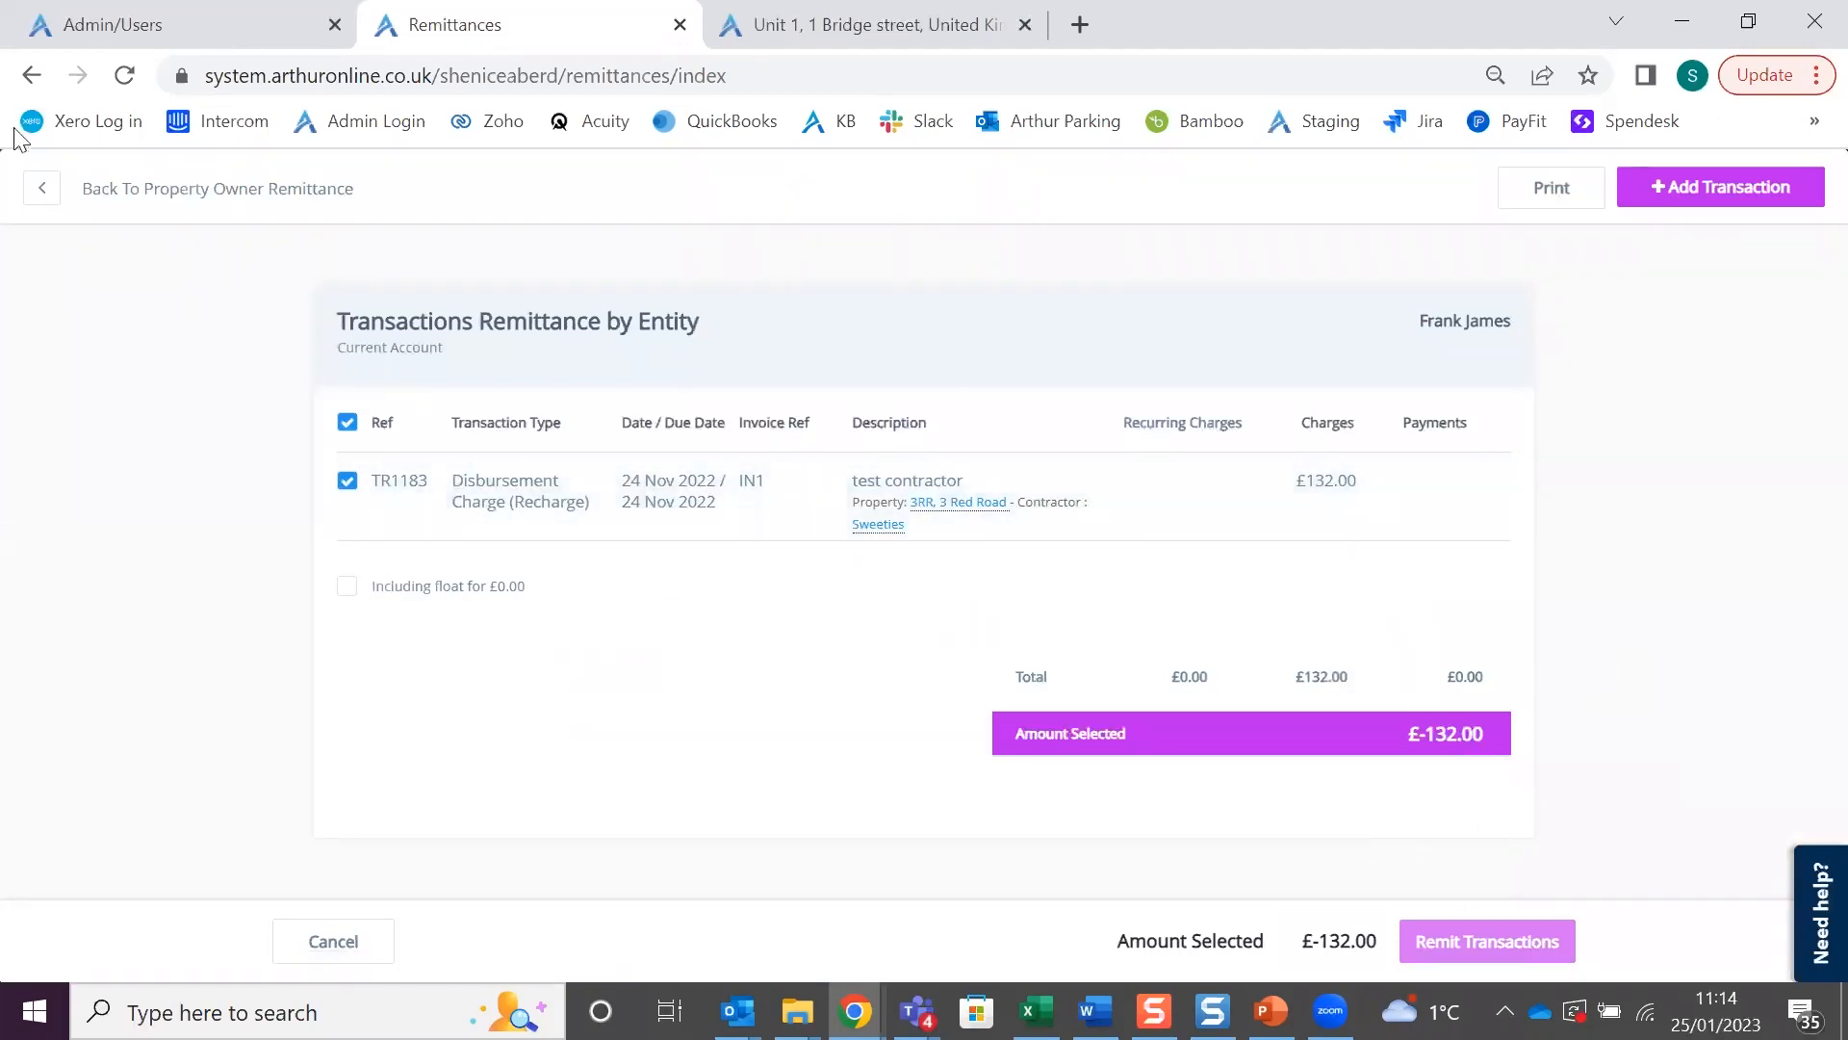
click(42, 187)
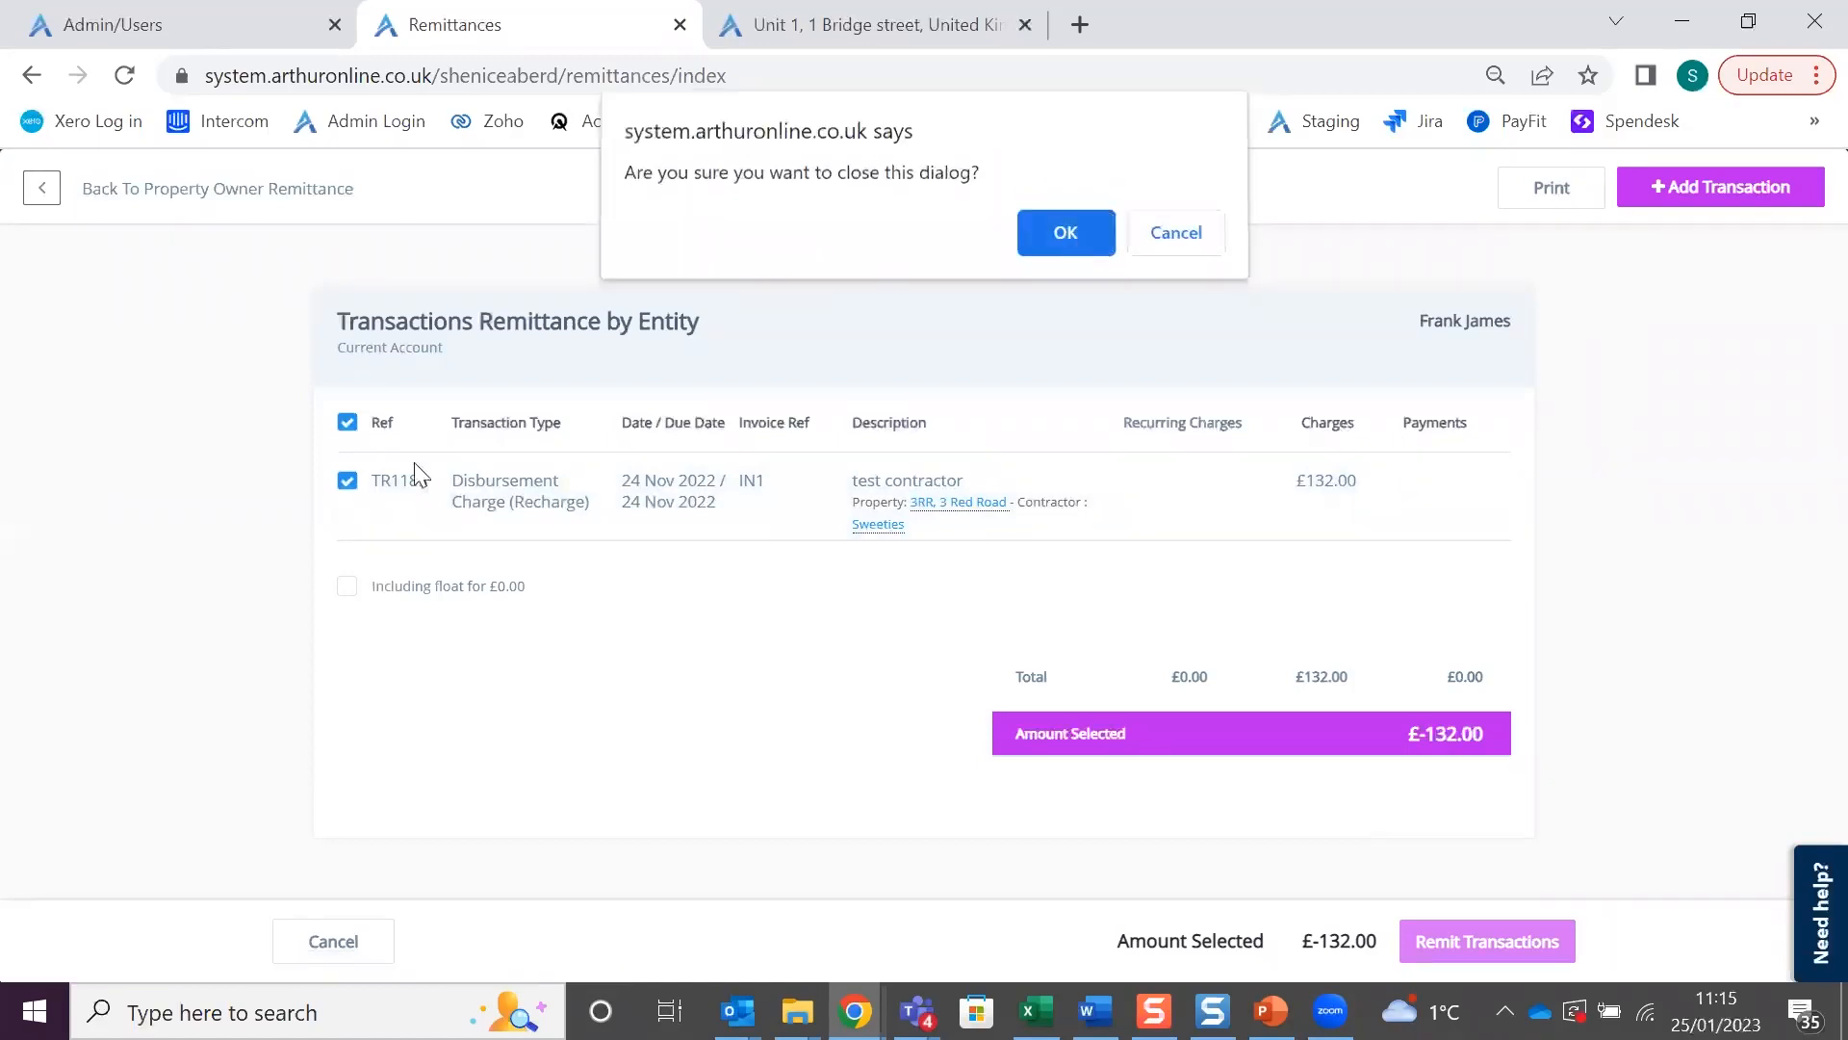
click(1066, 241)
drag(1541, 664, 1619, 670)
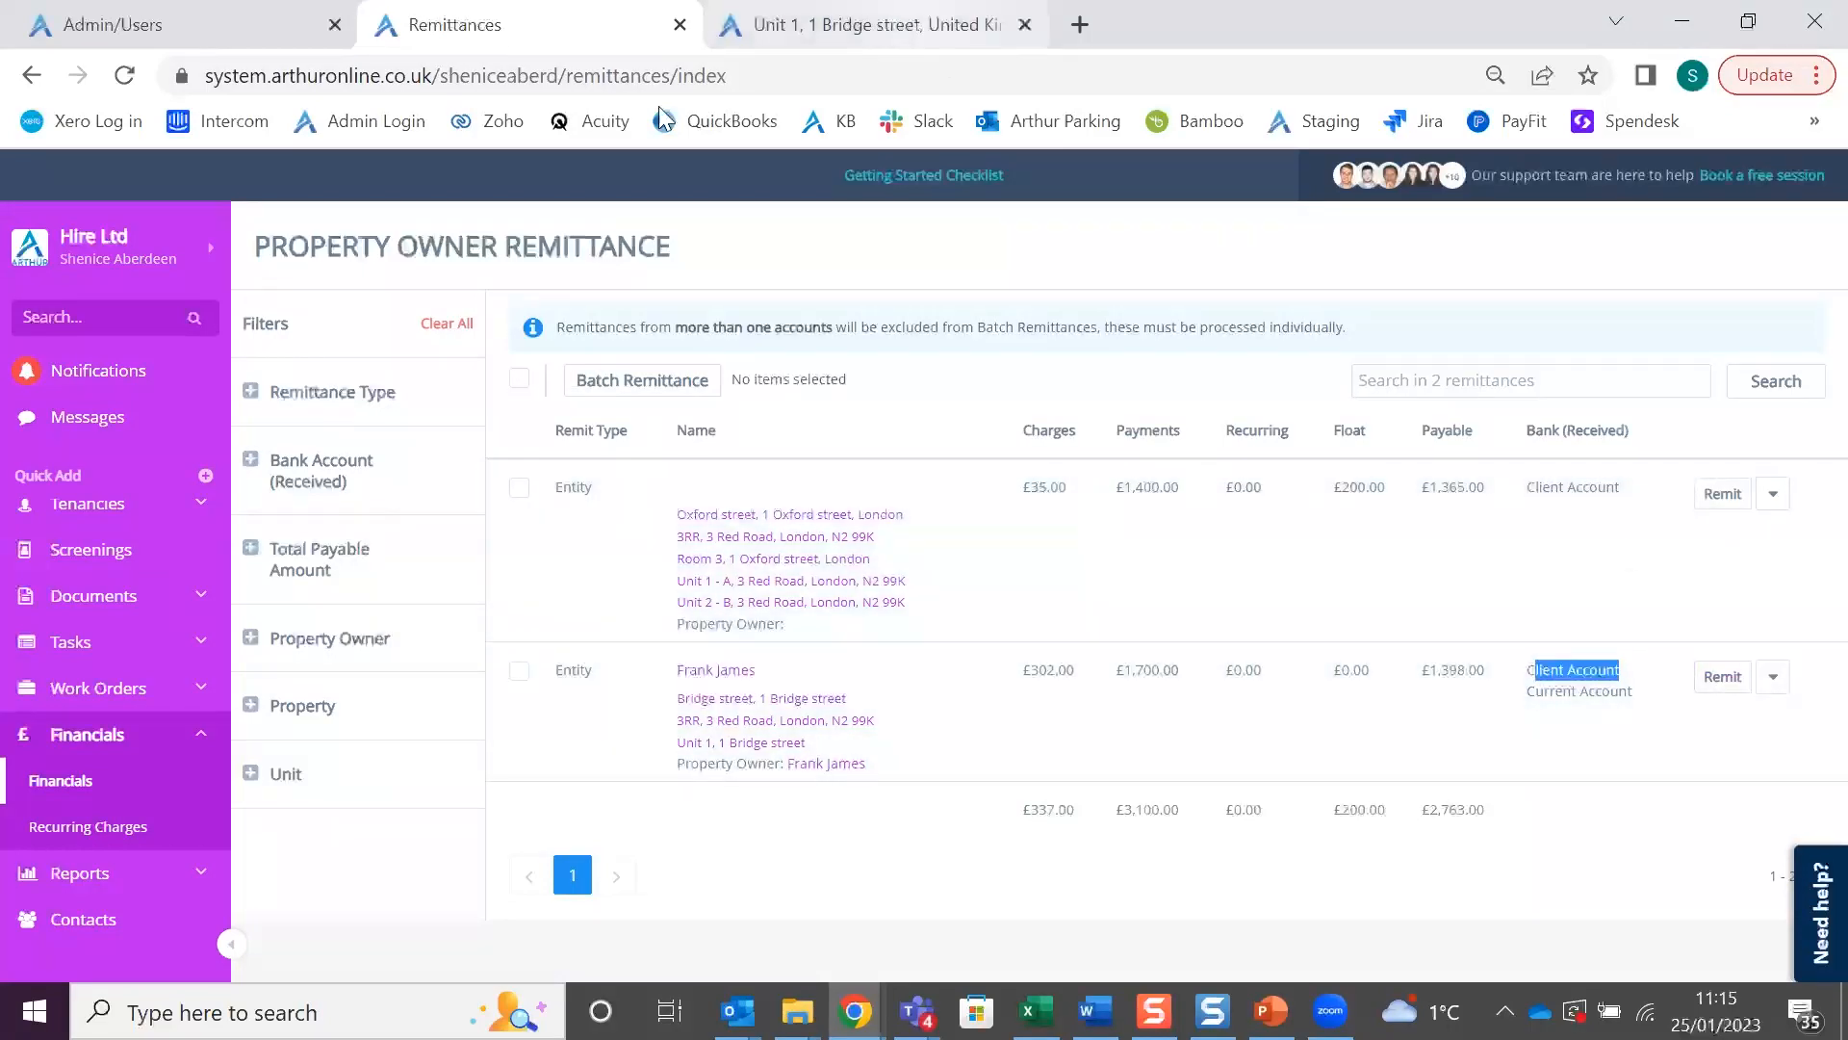
On the Unit 1 statement, set the bank of the "test contractor" disbursement charge to Client Account and submit it
click(910, 24)
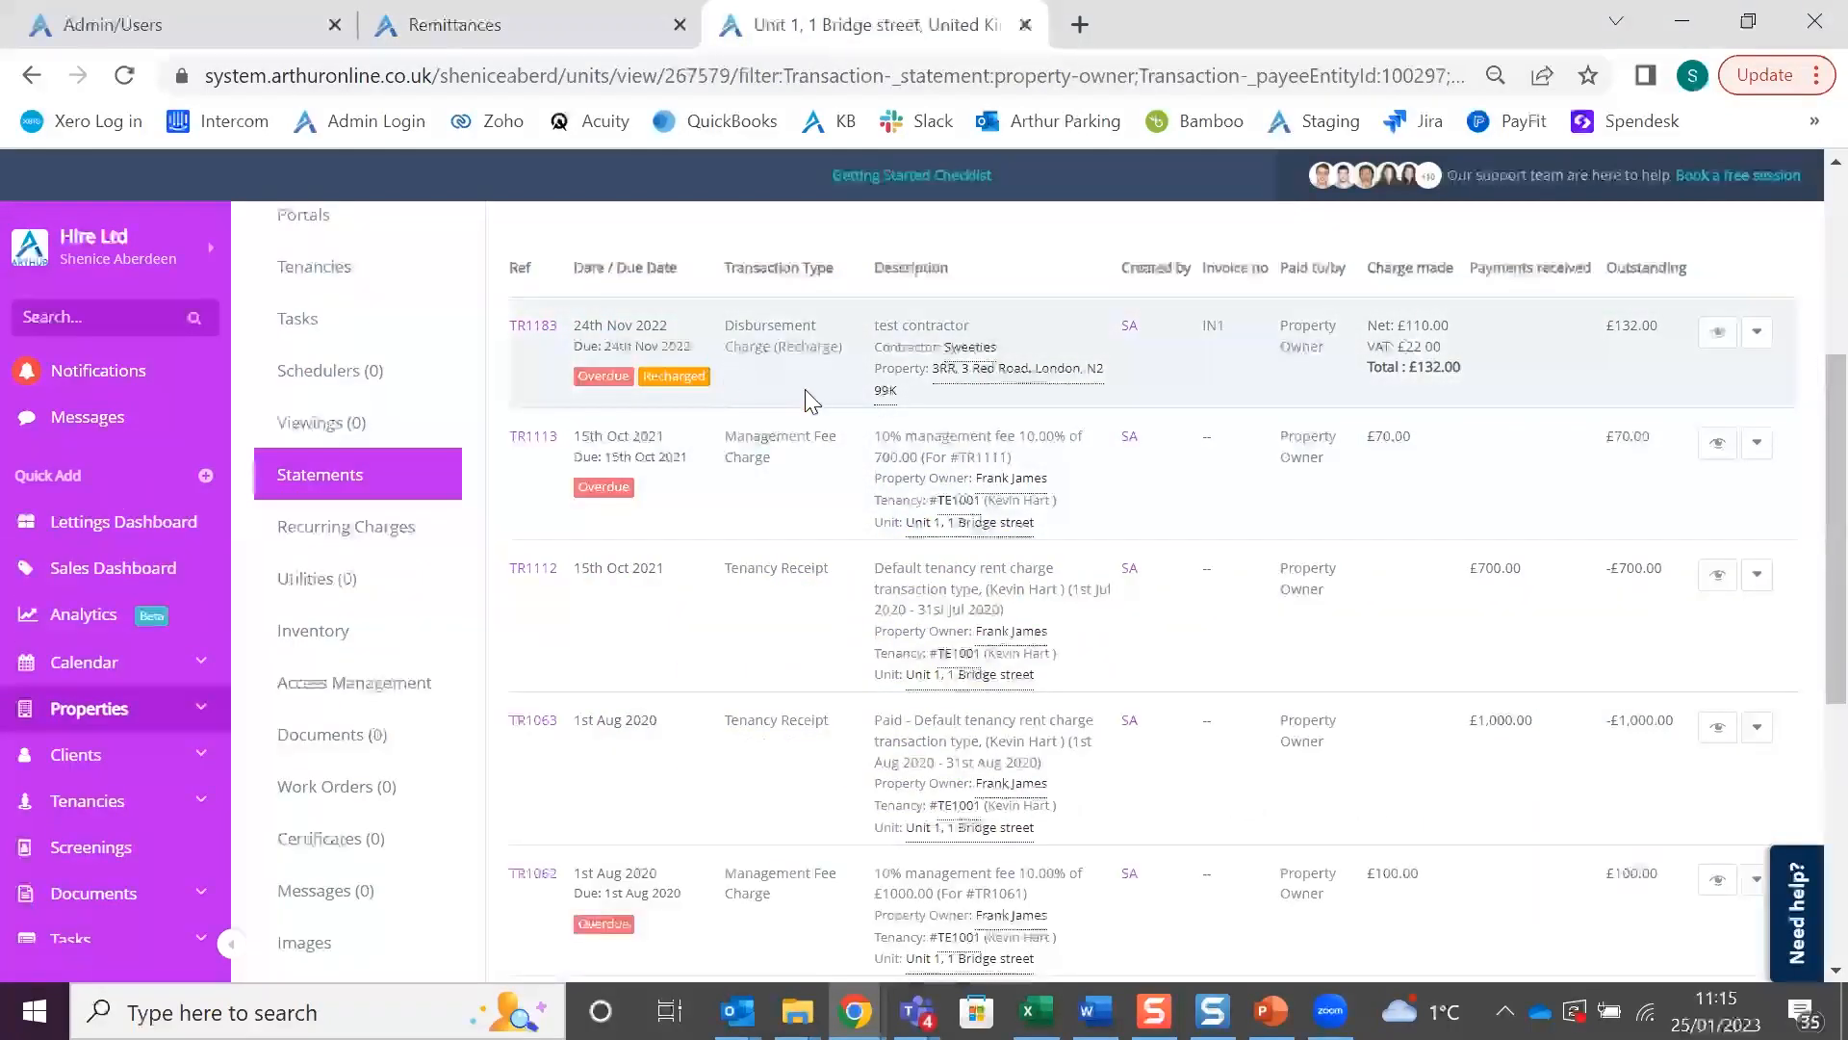
scroll(805, 389, up, 3)
scroll(1057, 511, down, 2)
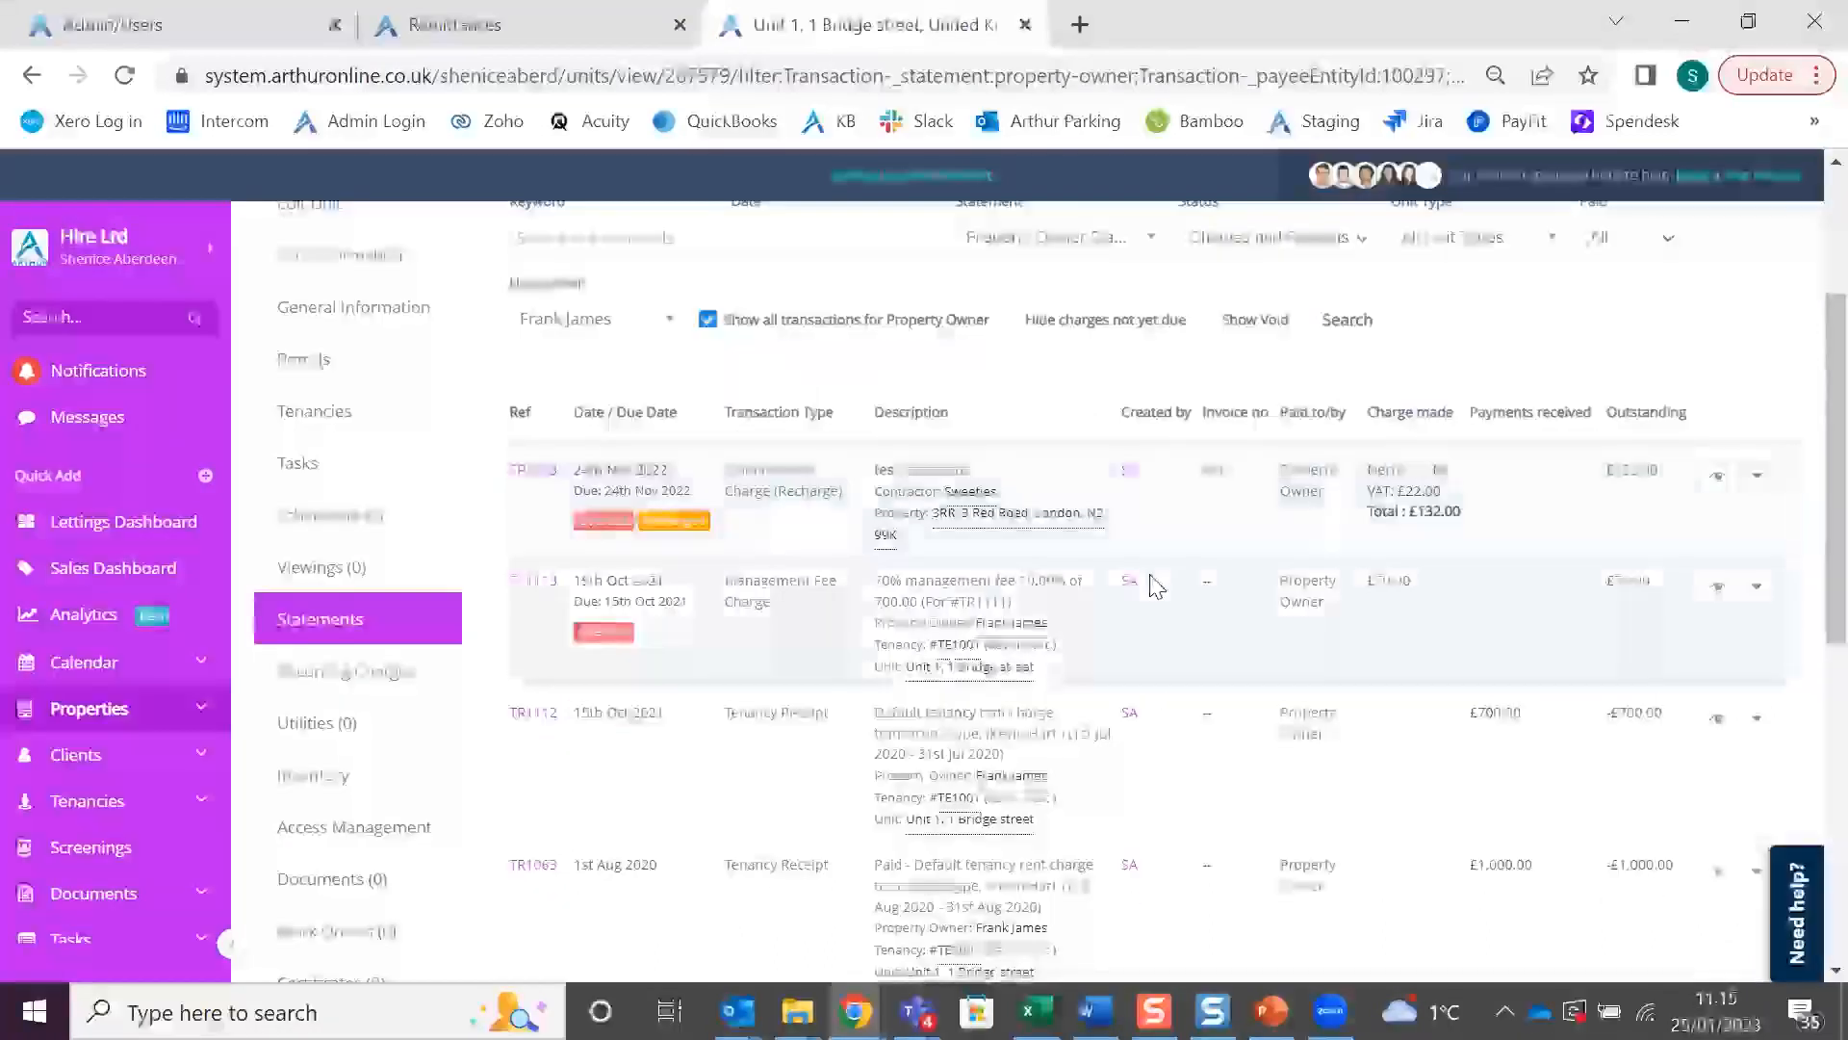
click(1760, 478)
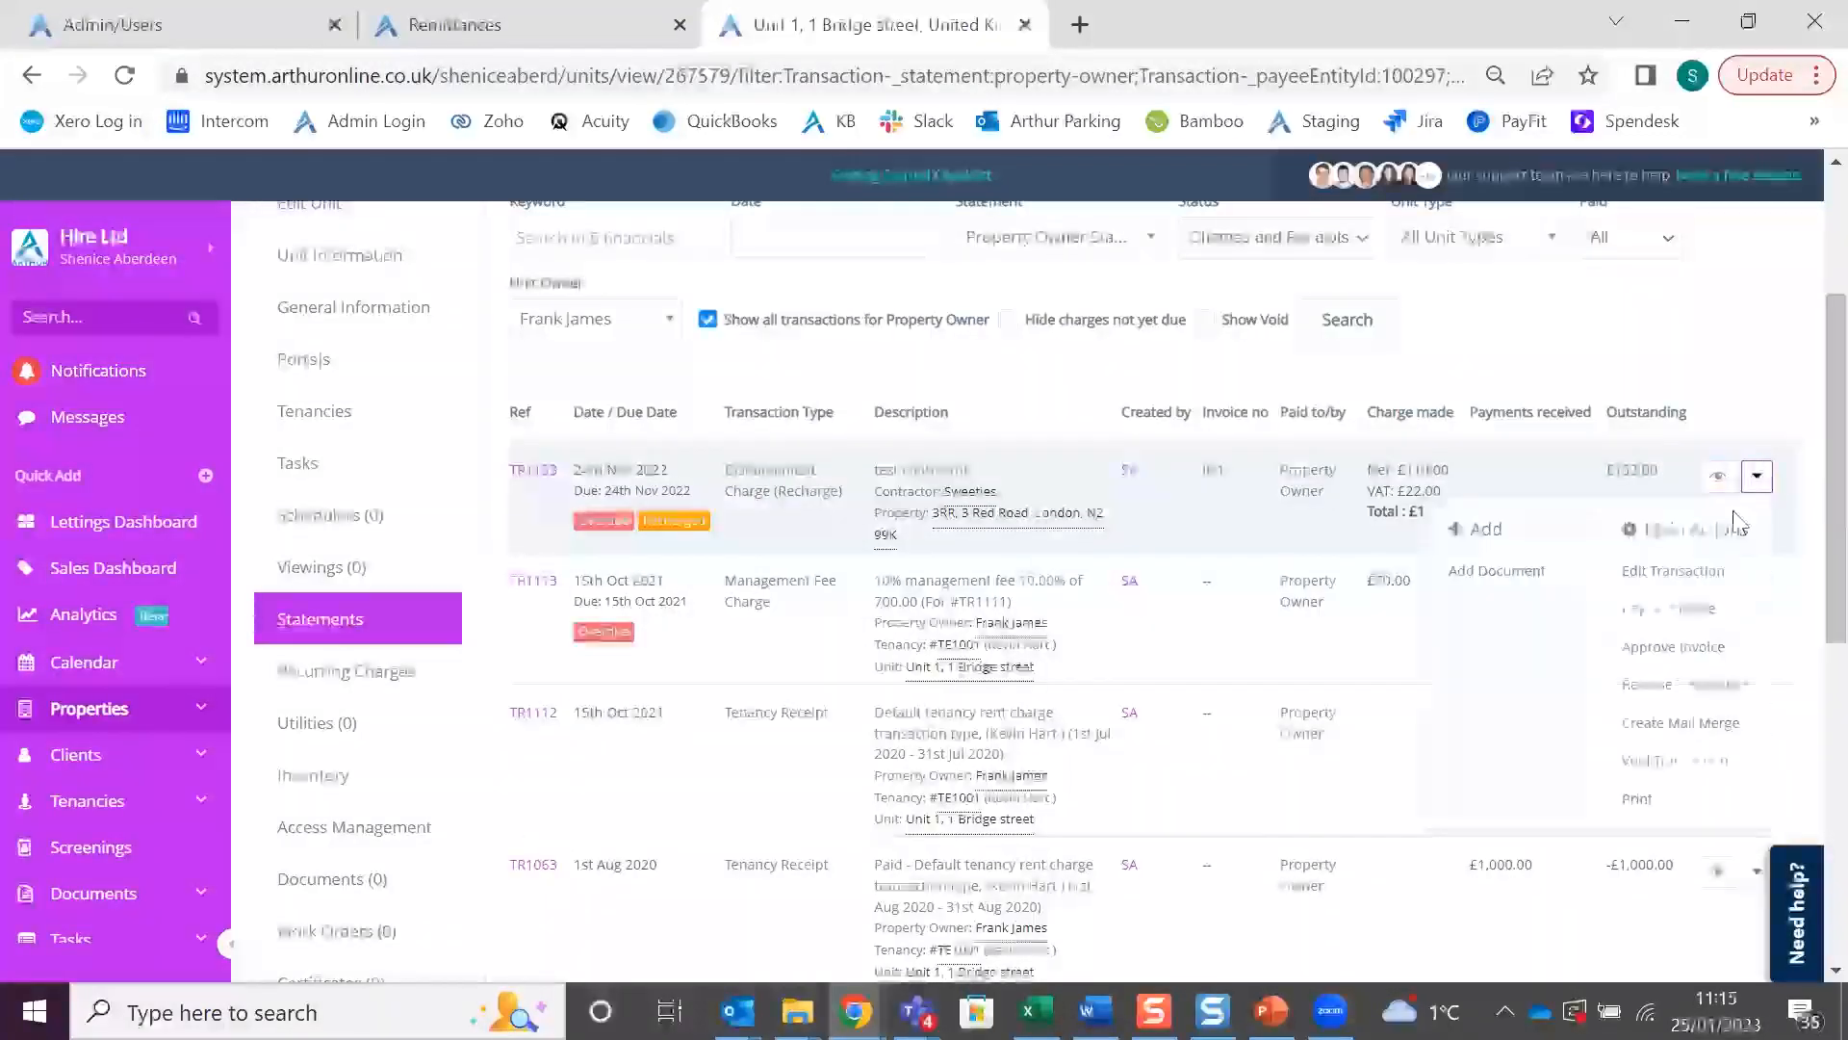
click(1696, 572)
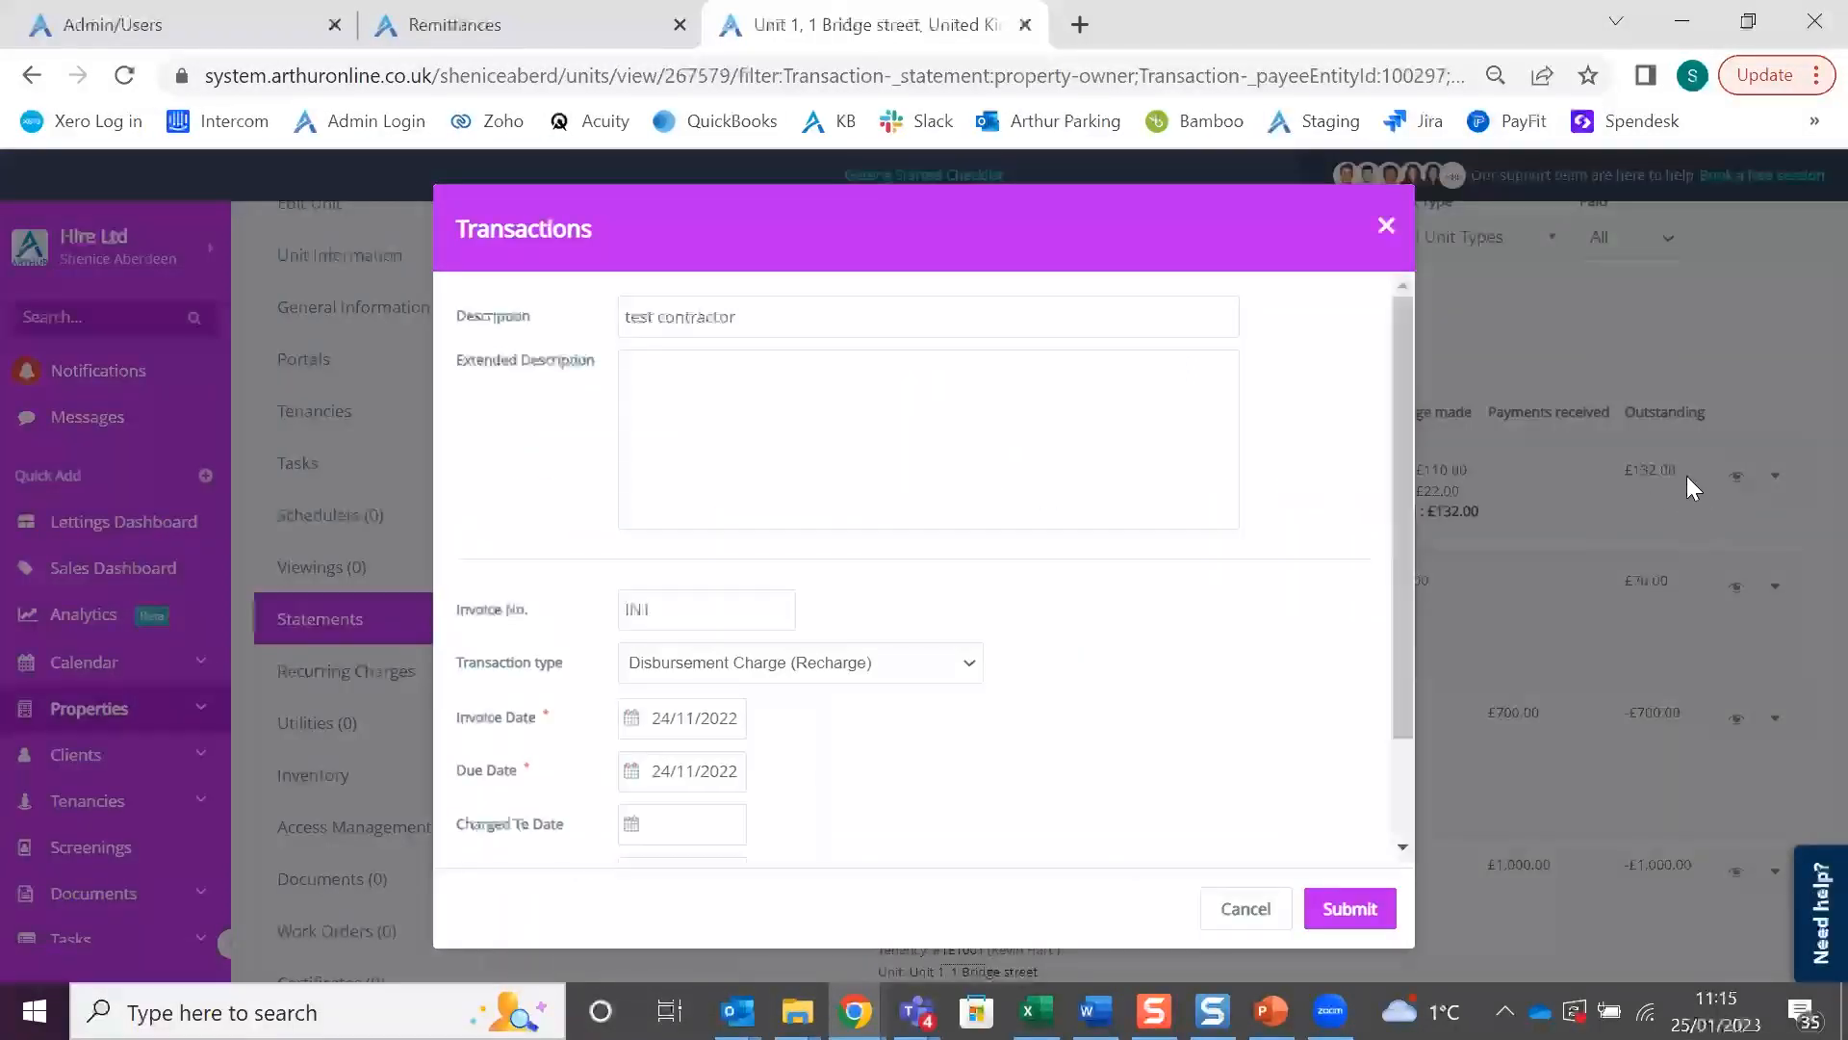
scroll(838, 610, down, 2)
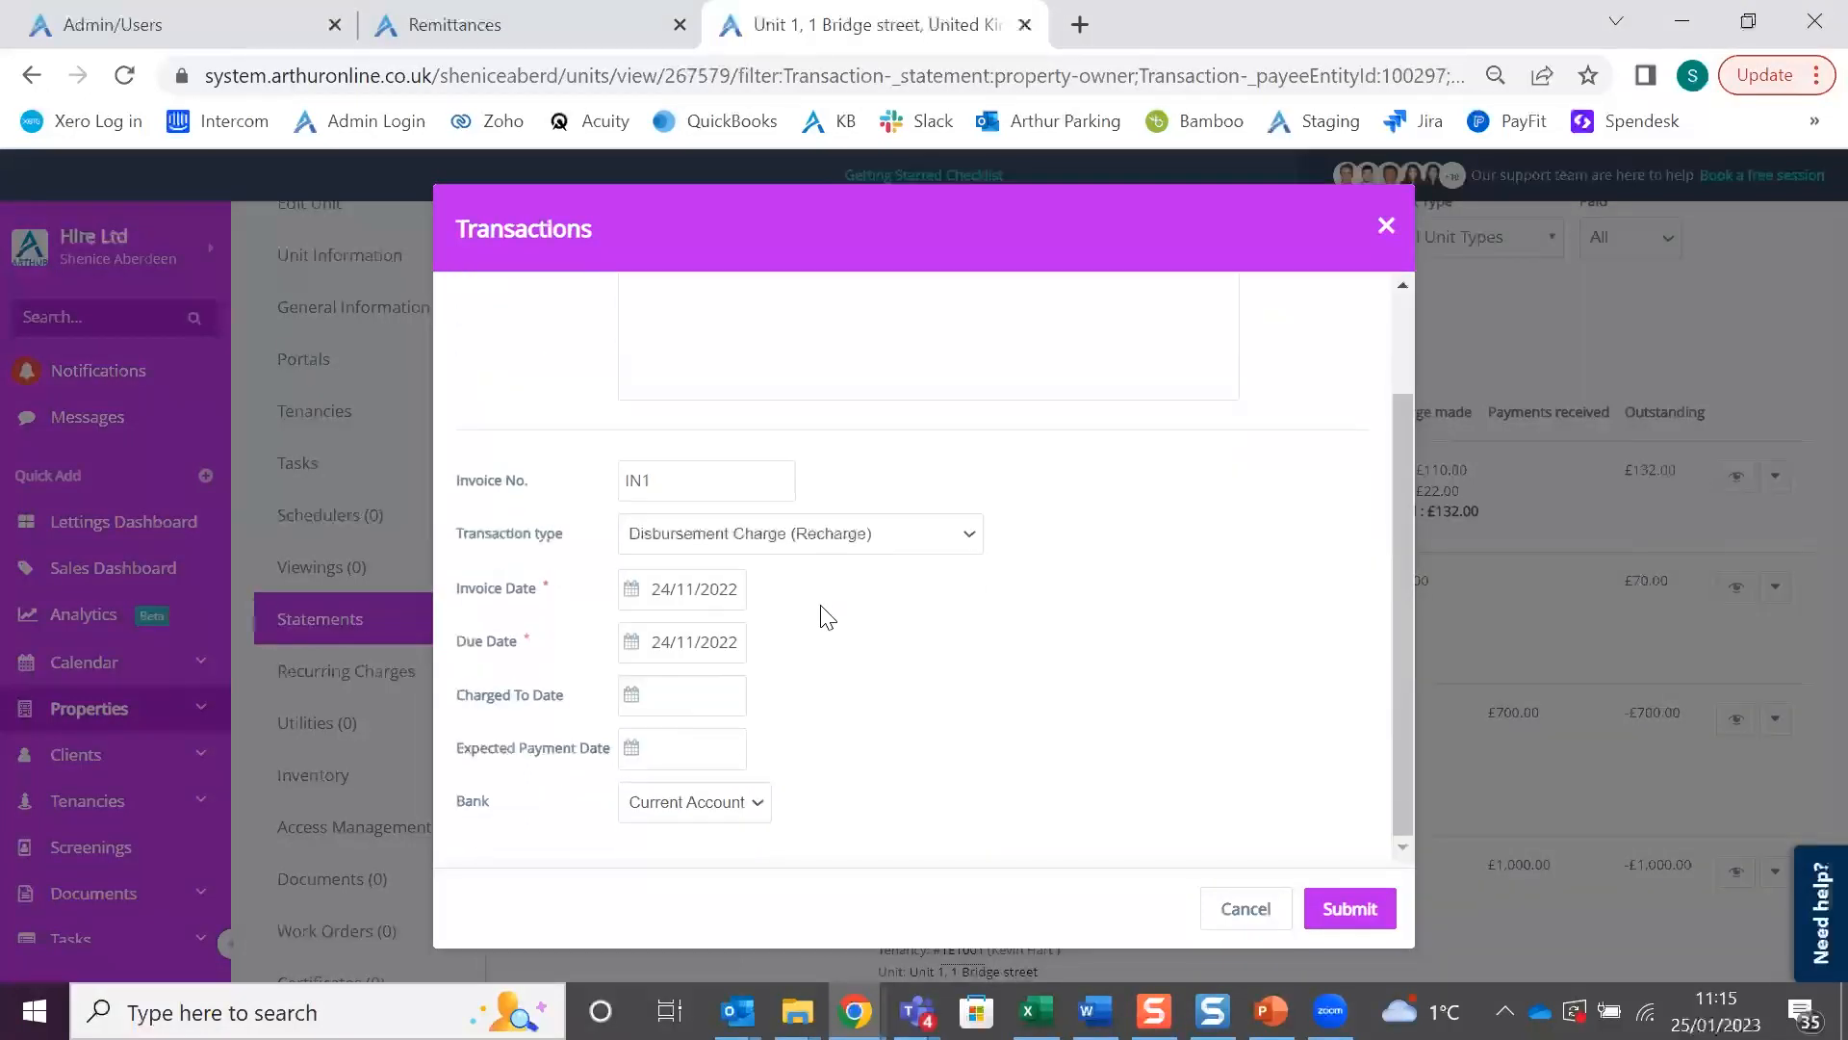
click(739, 818)
click(727, 853)
click(1365, 909)
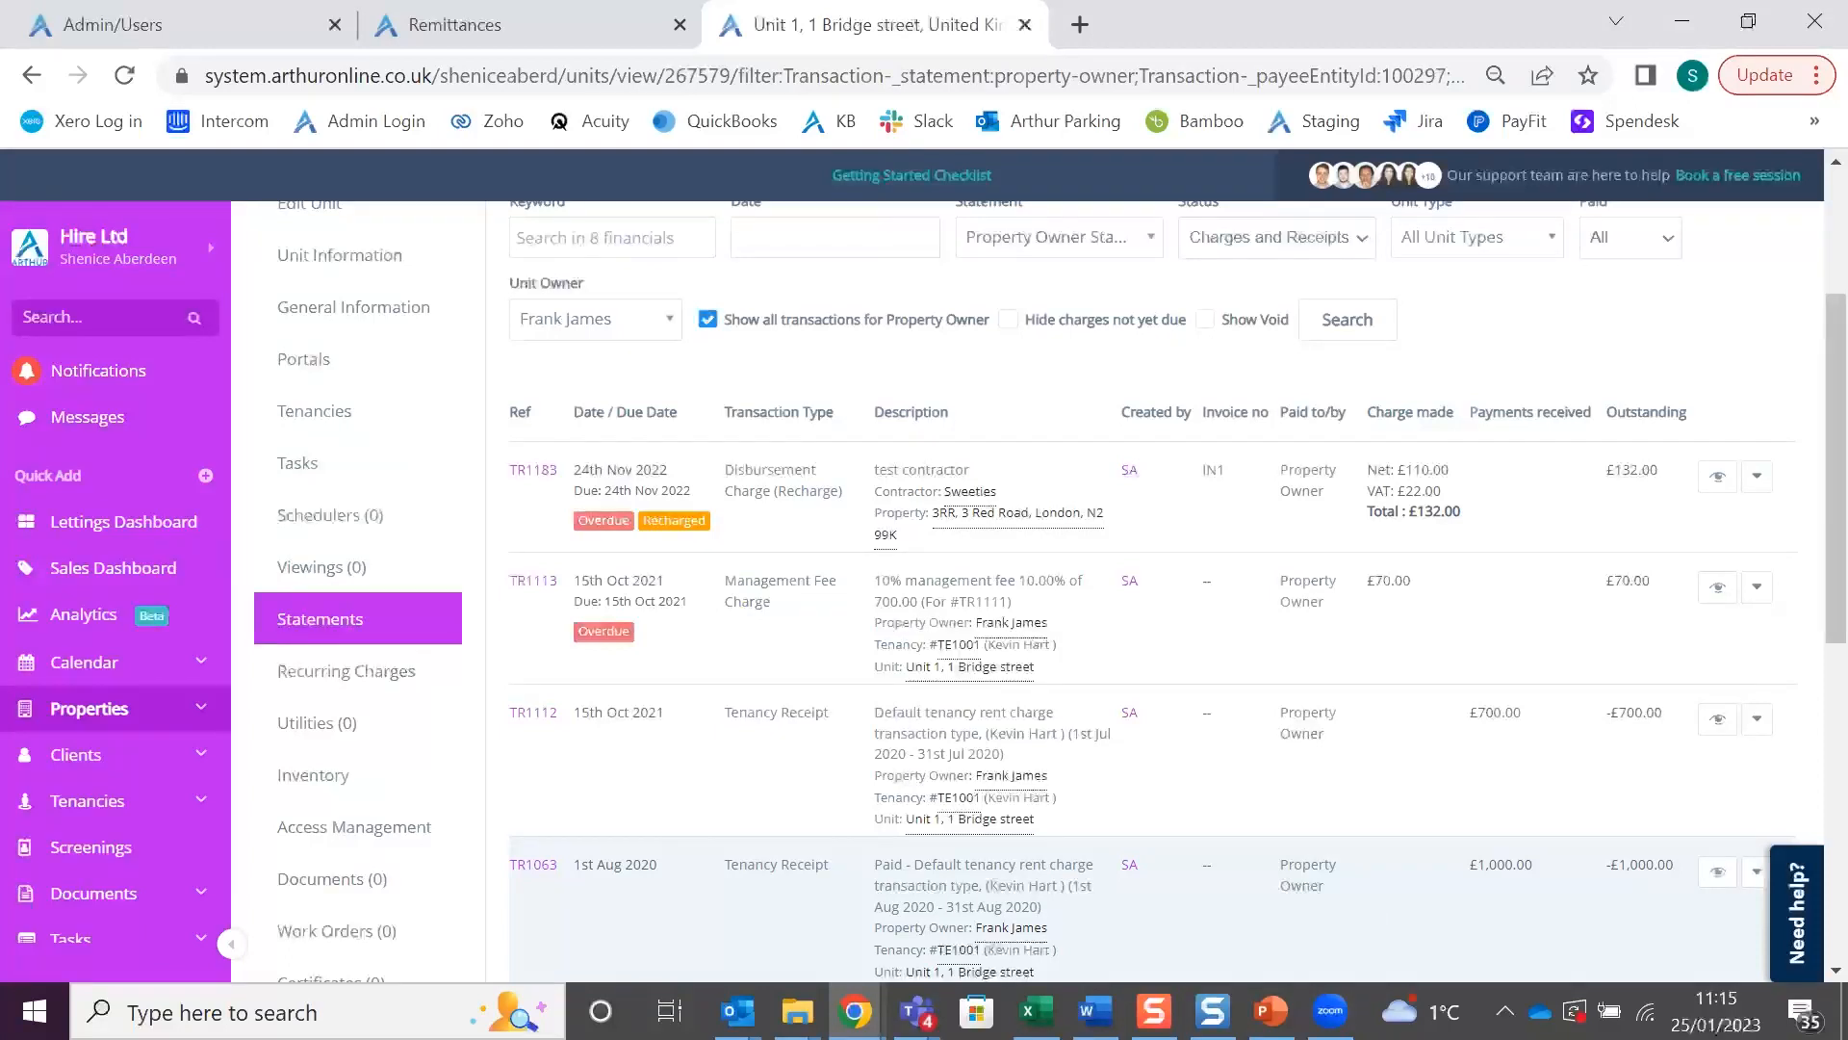
Return to the remittance list, refresh it and check the received bank of the second owner's remittance
scroll(987, 707, down, 3)
scroll(988, 707, down, 3)
scroll(987, 708, up, 10)
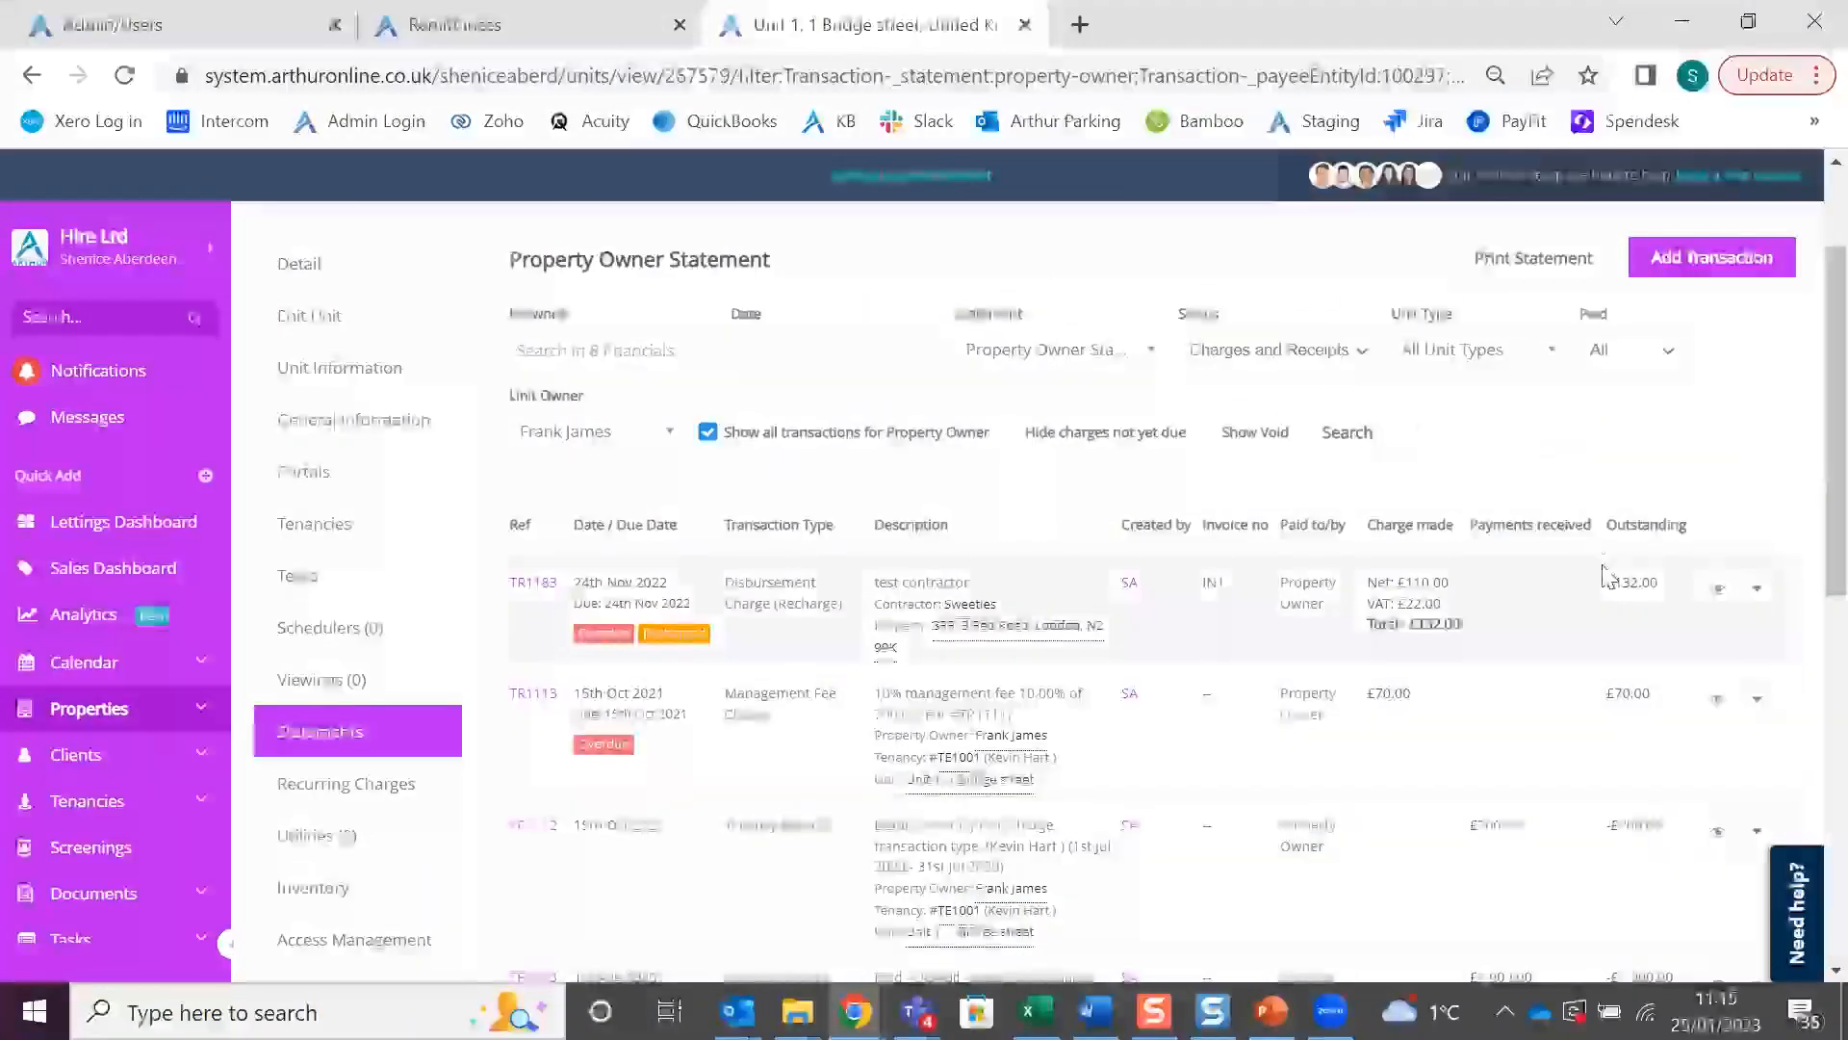
click(454, 24)
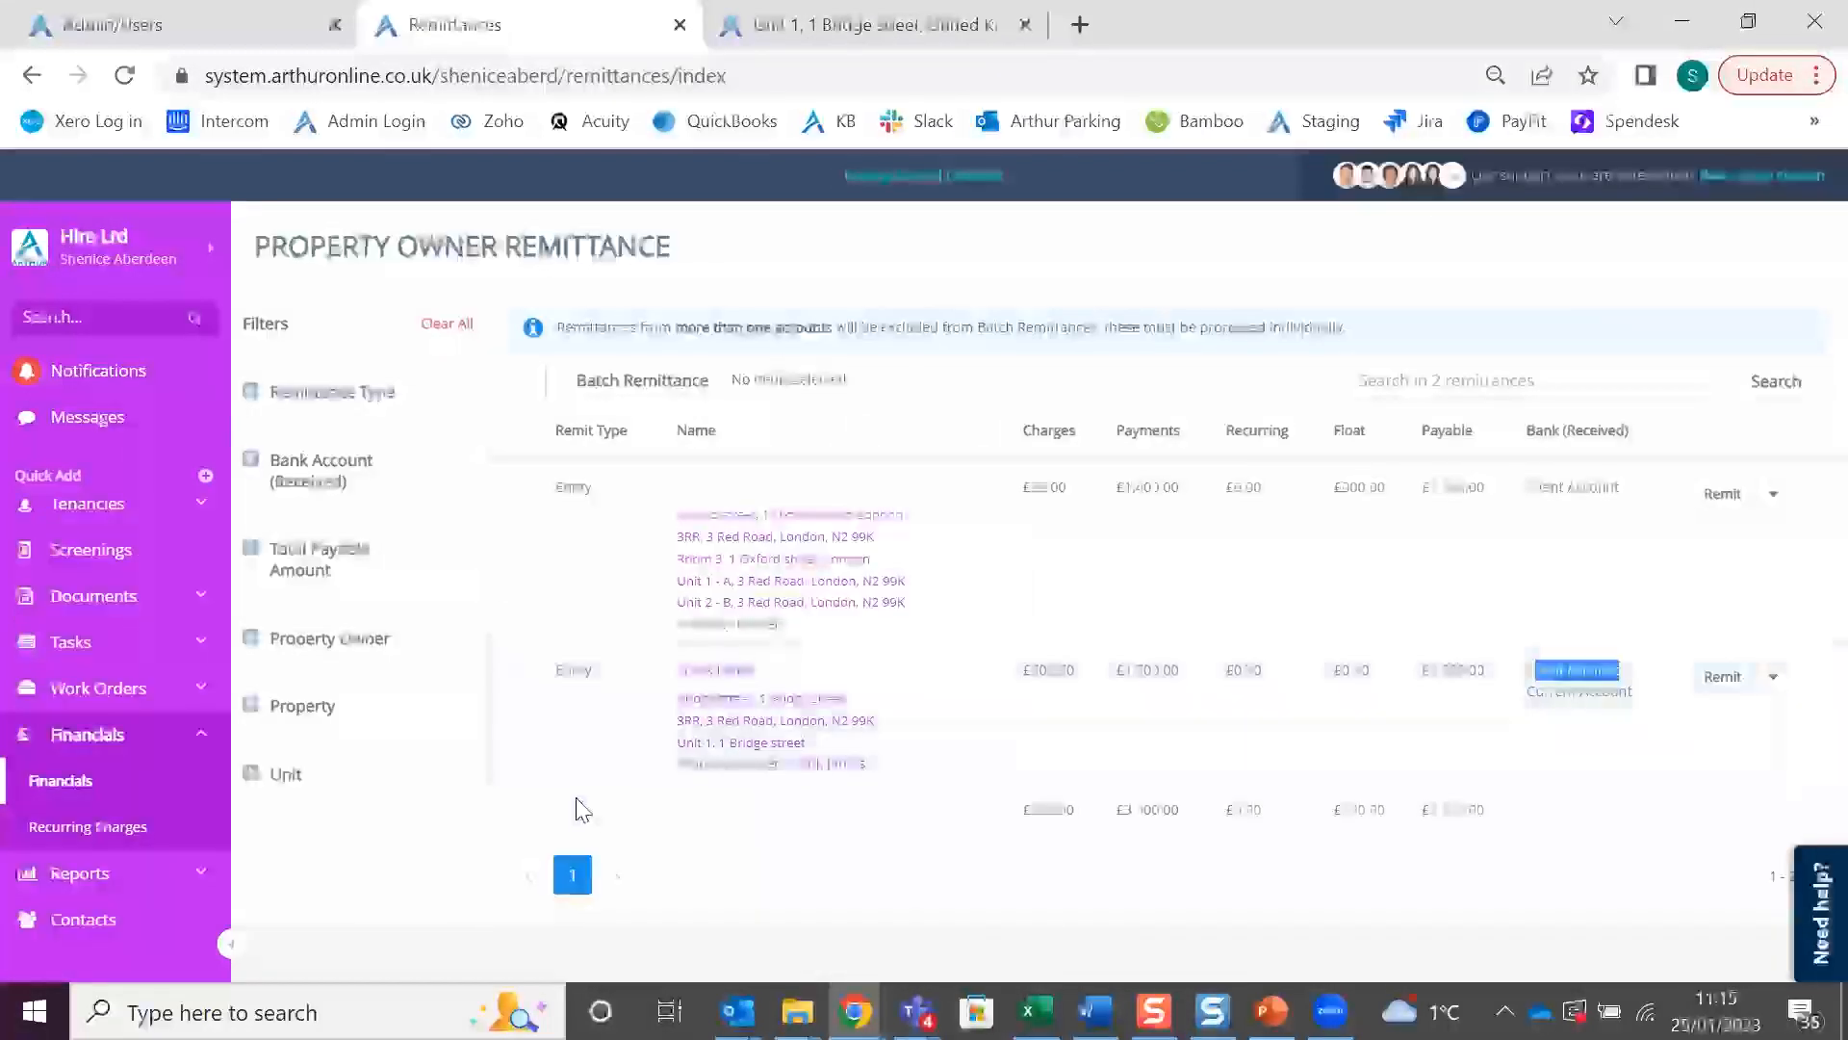
click(1480, 379)
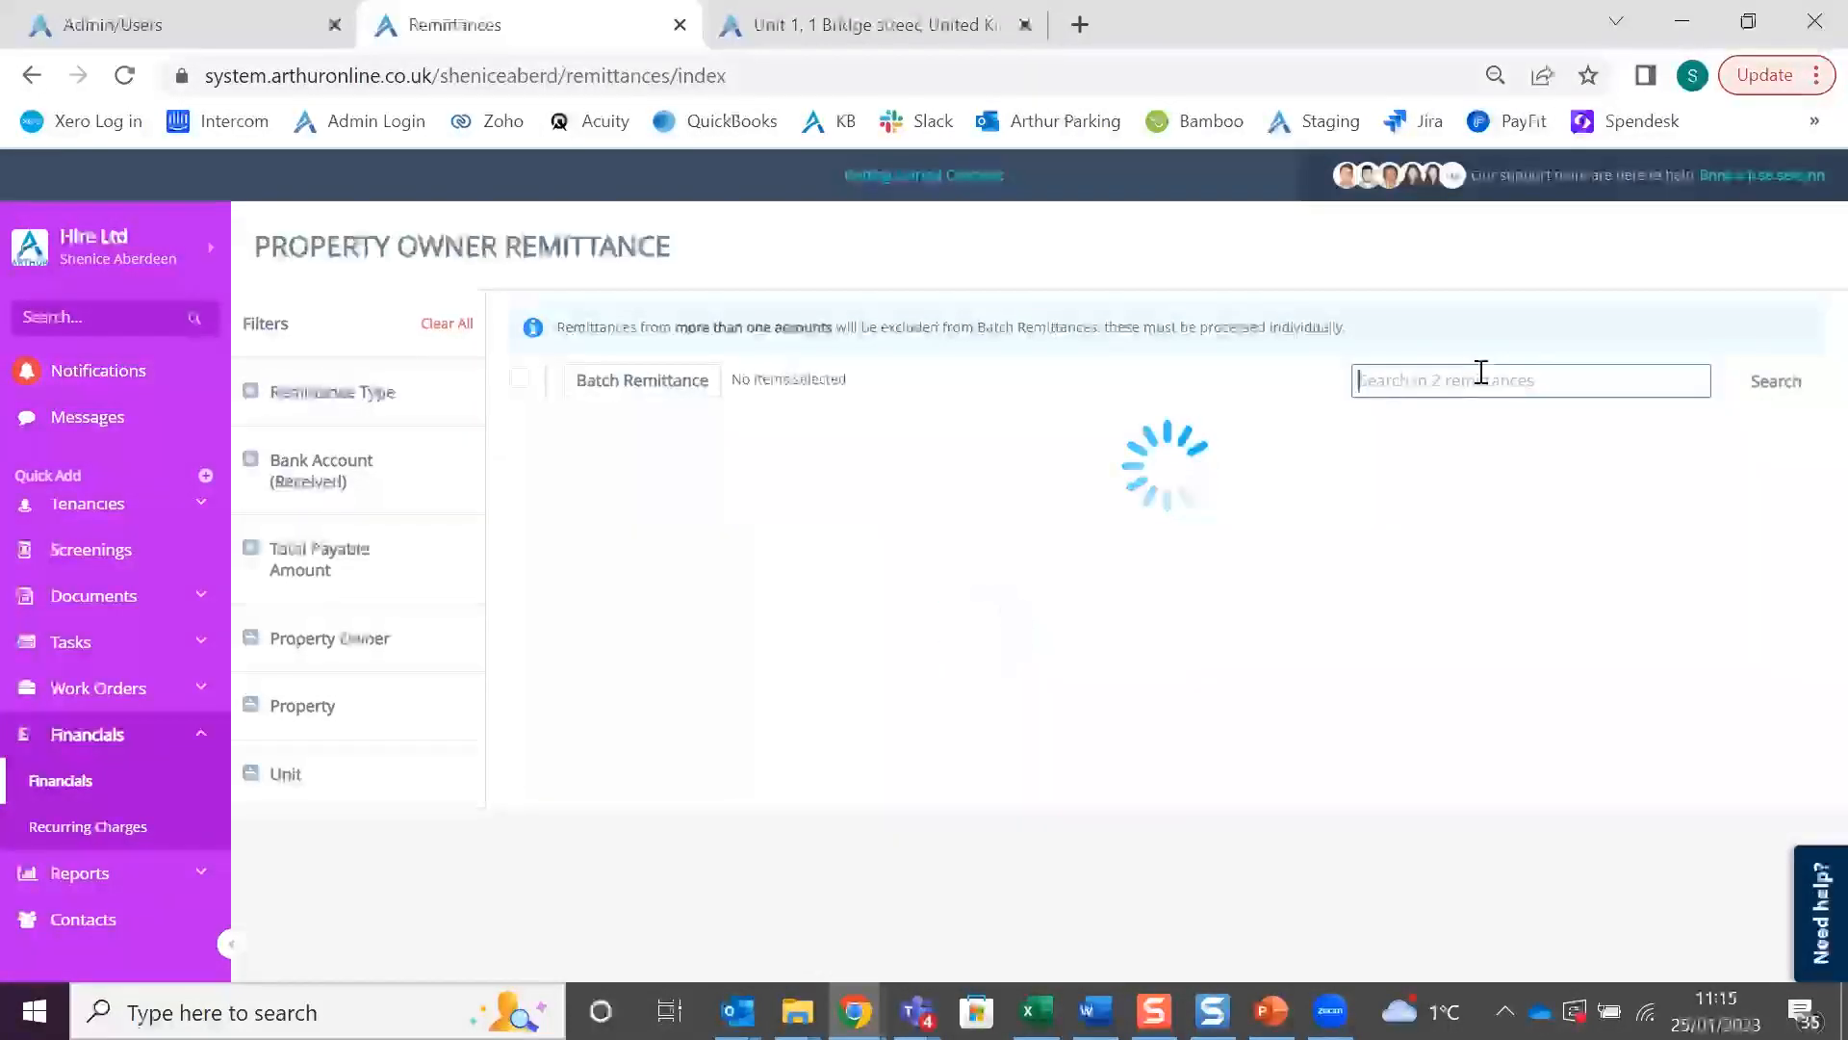
drag(1528, 670, 1624, 672)
Open the second owner's remittance, review all its transactions including the "test contractor" charge, and close it without remitting
click(1723, 677)
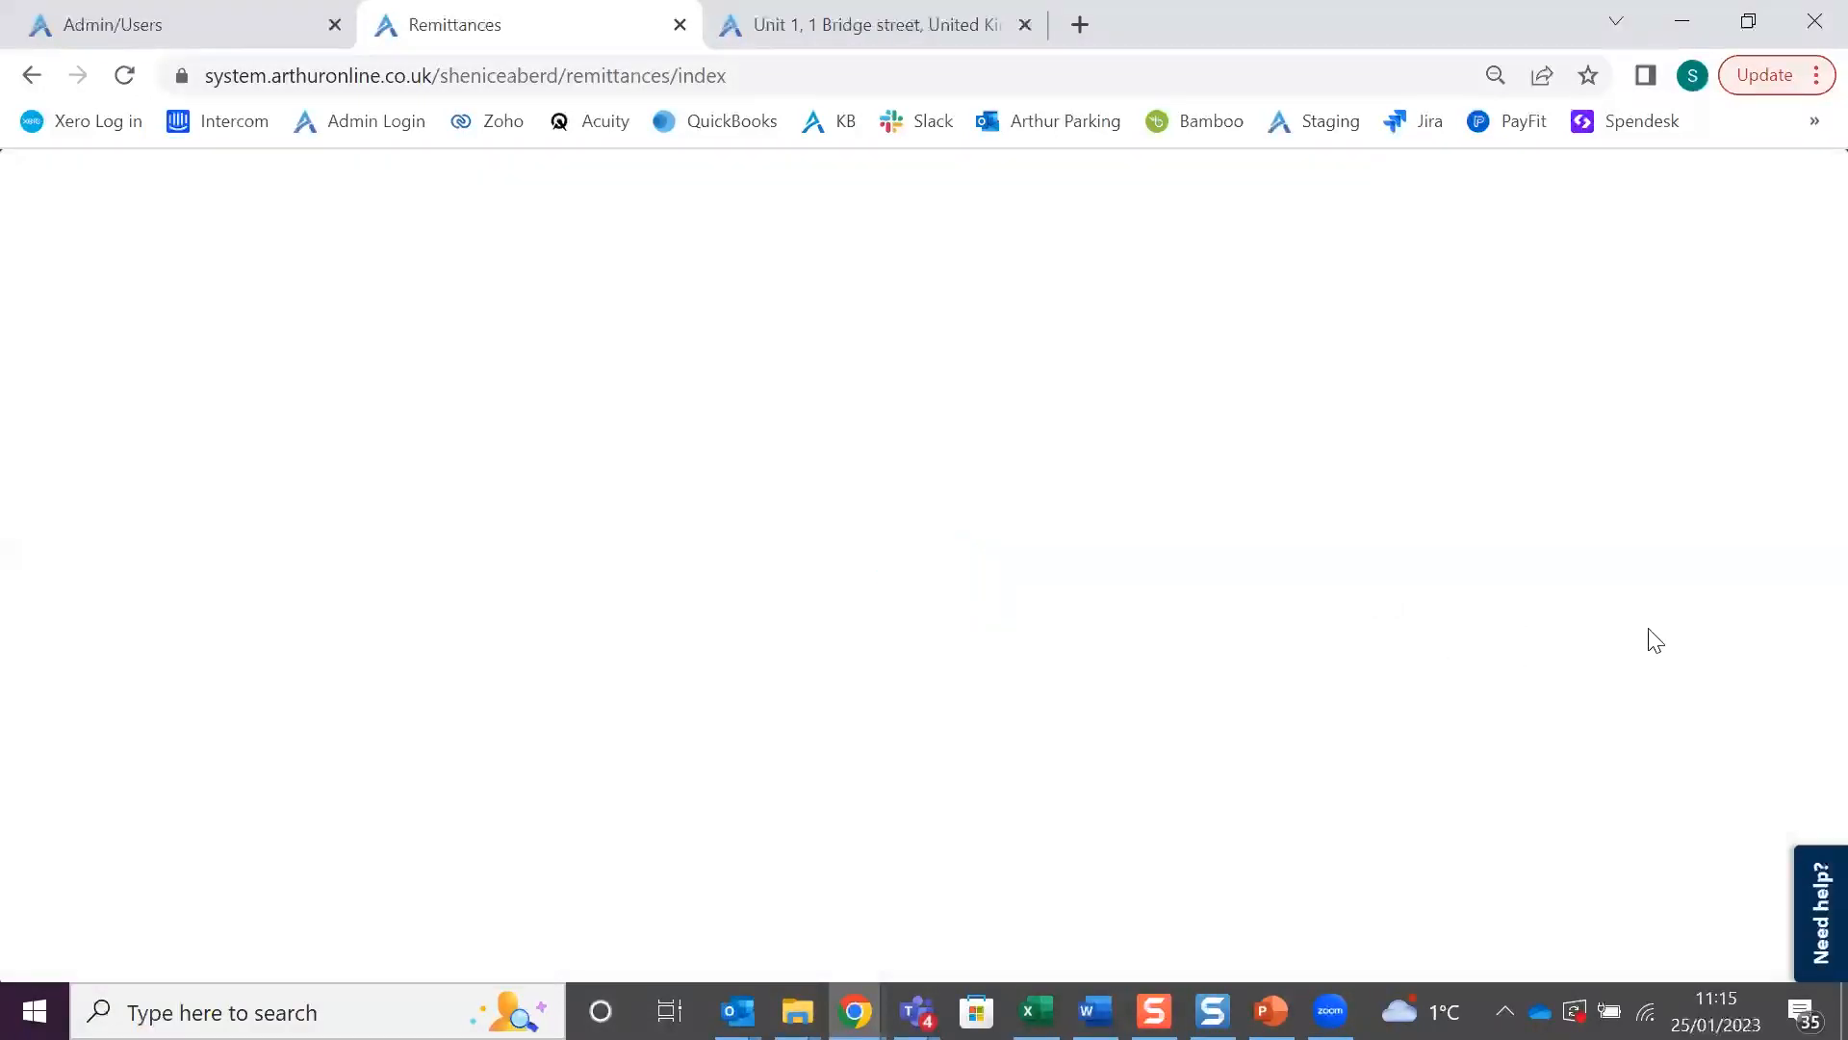
scroll(760, 423, down, 5)
drag(839, 528, 1354, 532)
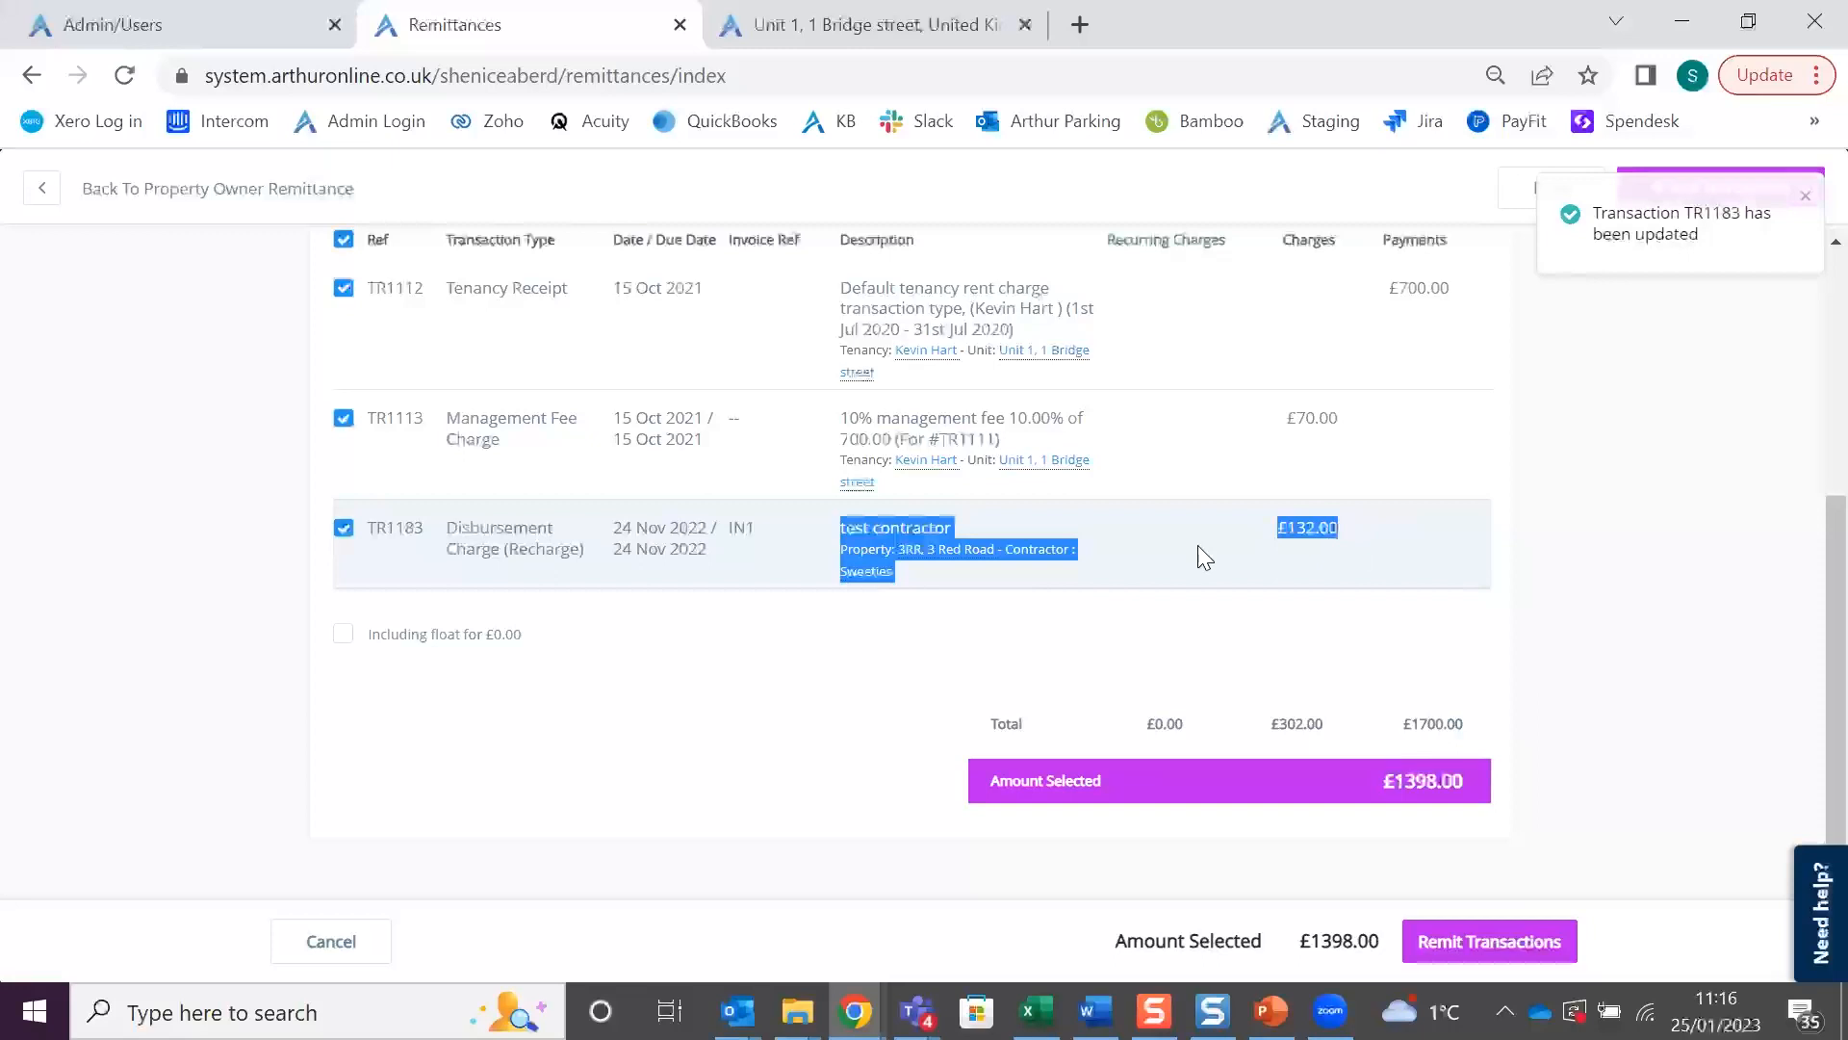
scroll(344, 472, up, 5)
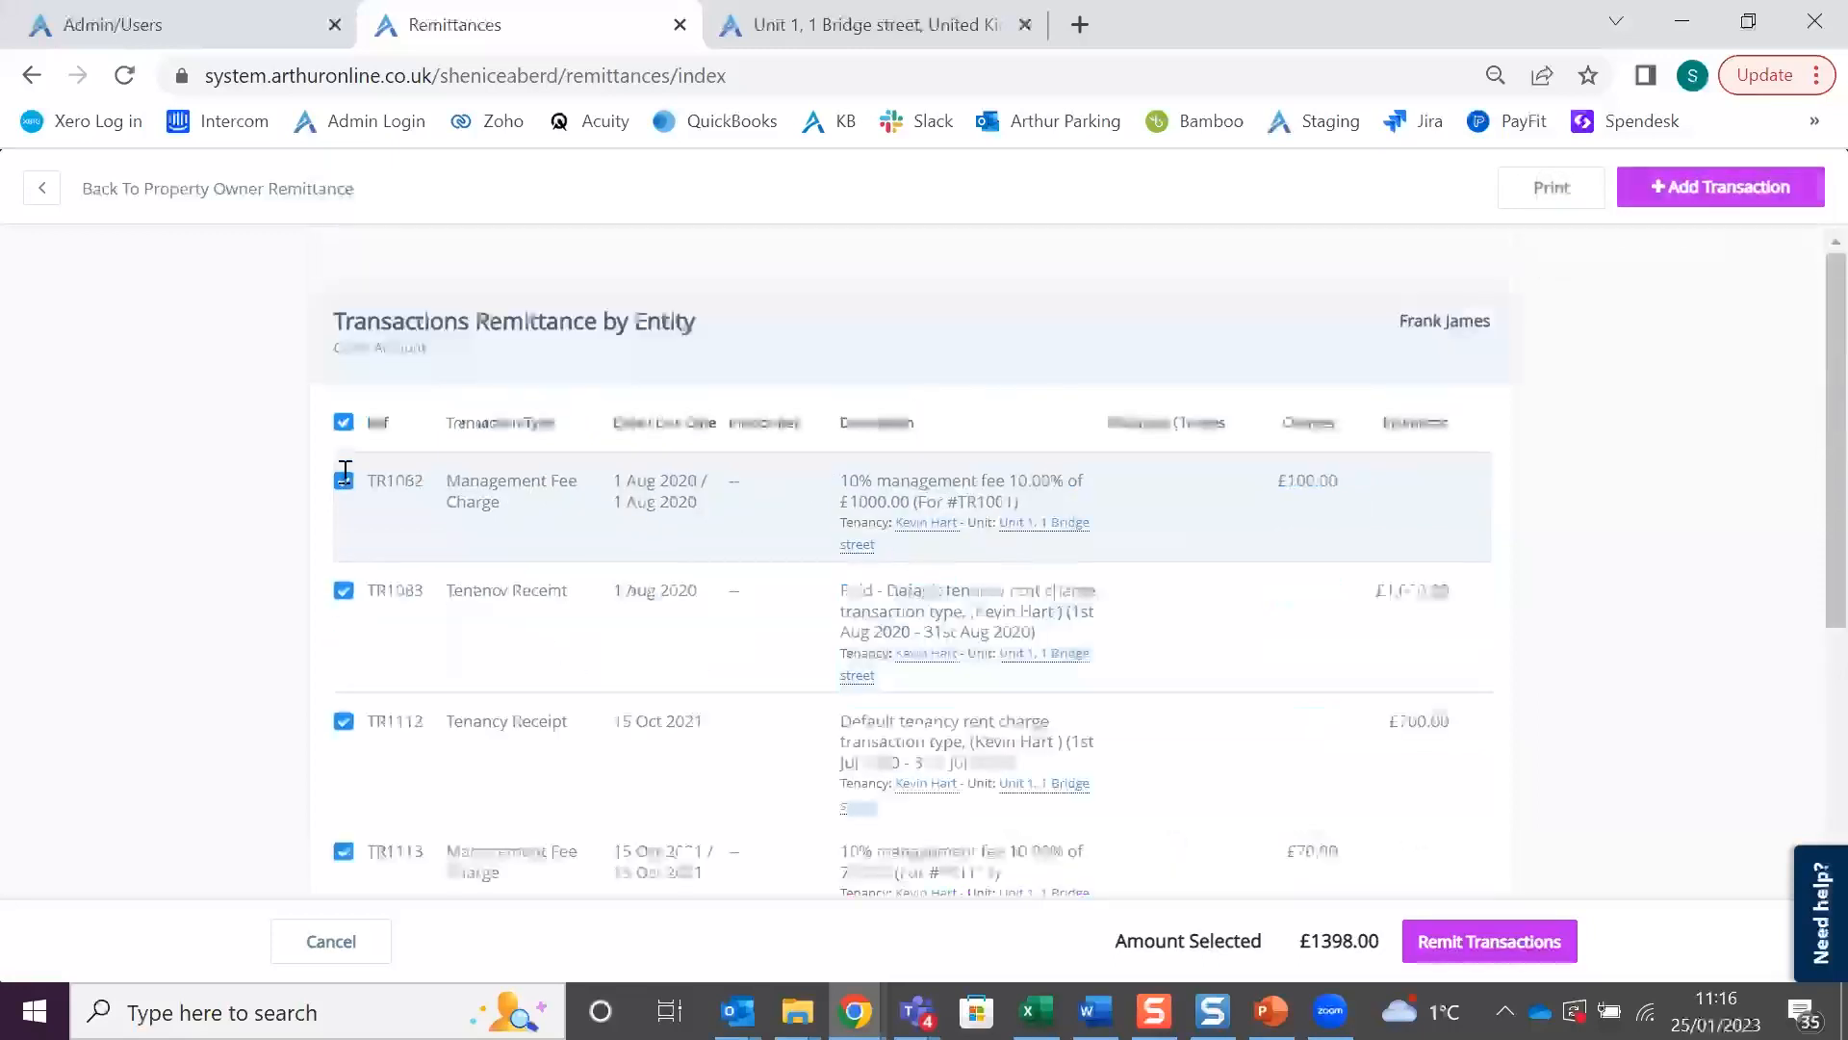
click(102, 192)
key(Return)
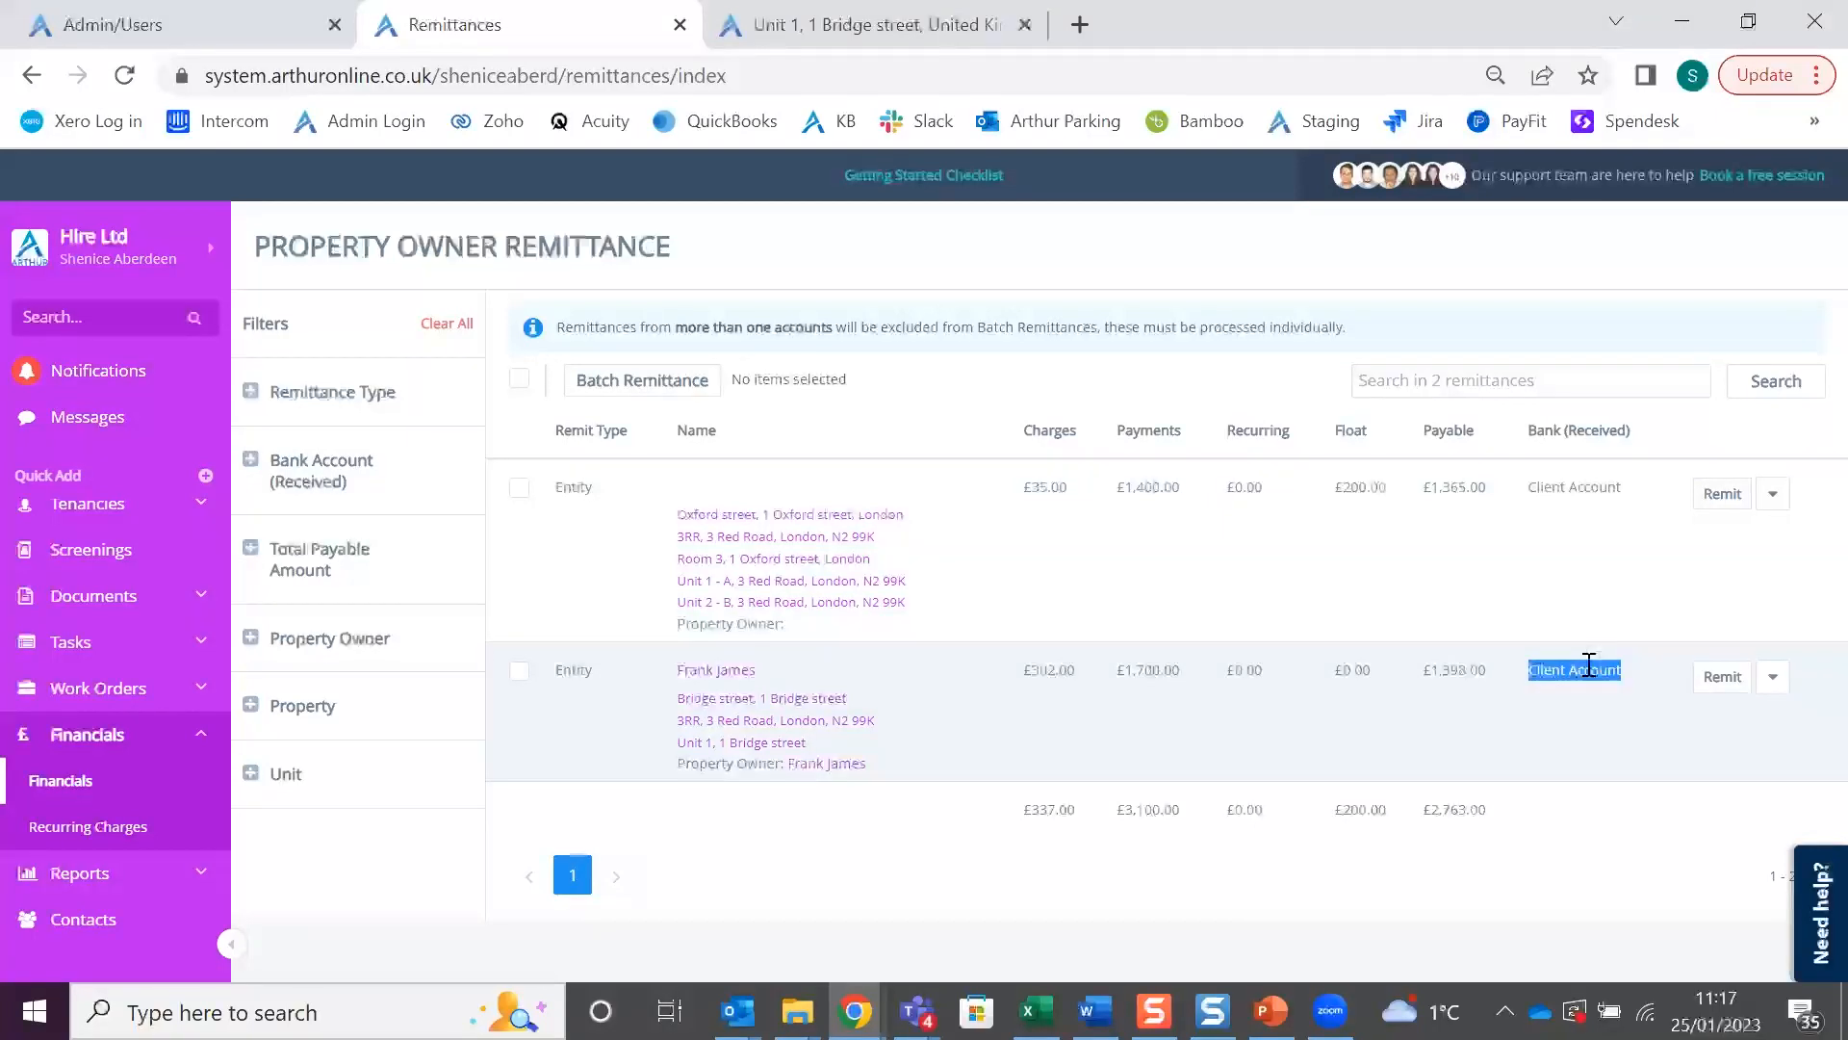
click(1562, 724)
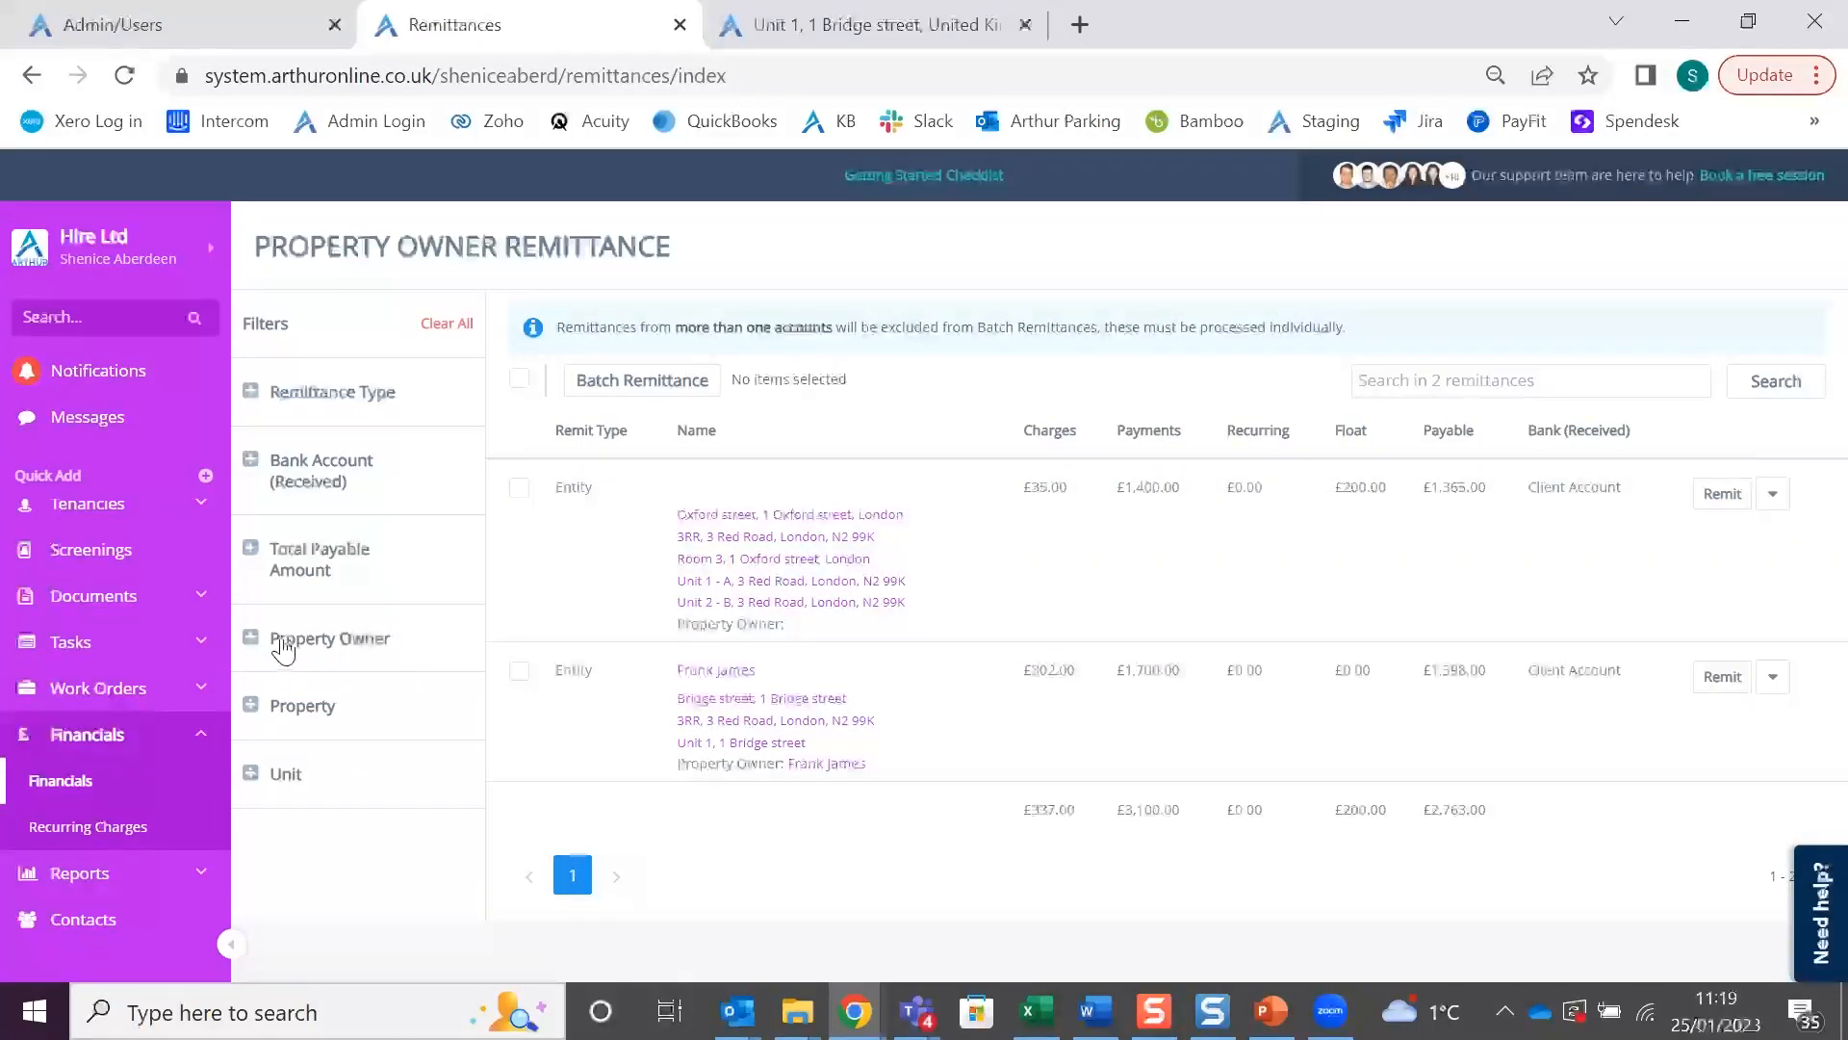
Expand the Total Payable Amount filter and examine its options against the first remittance's payable amount
click(275, 573)
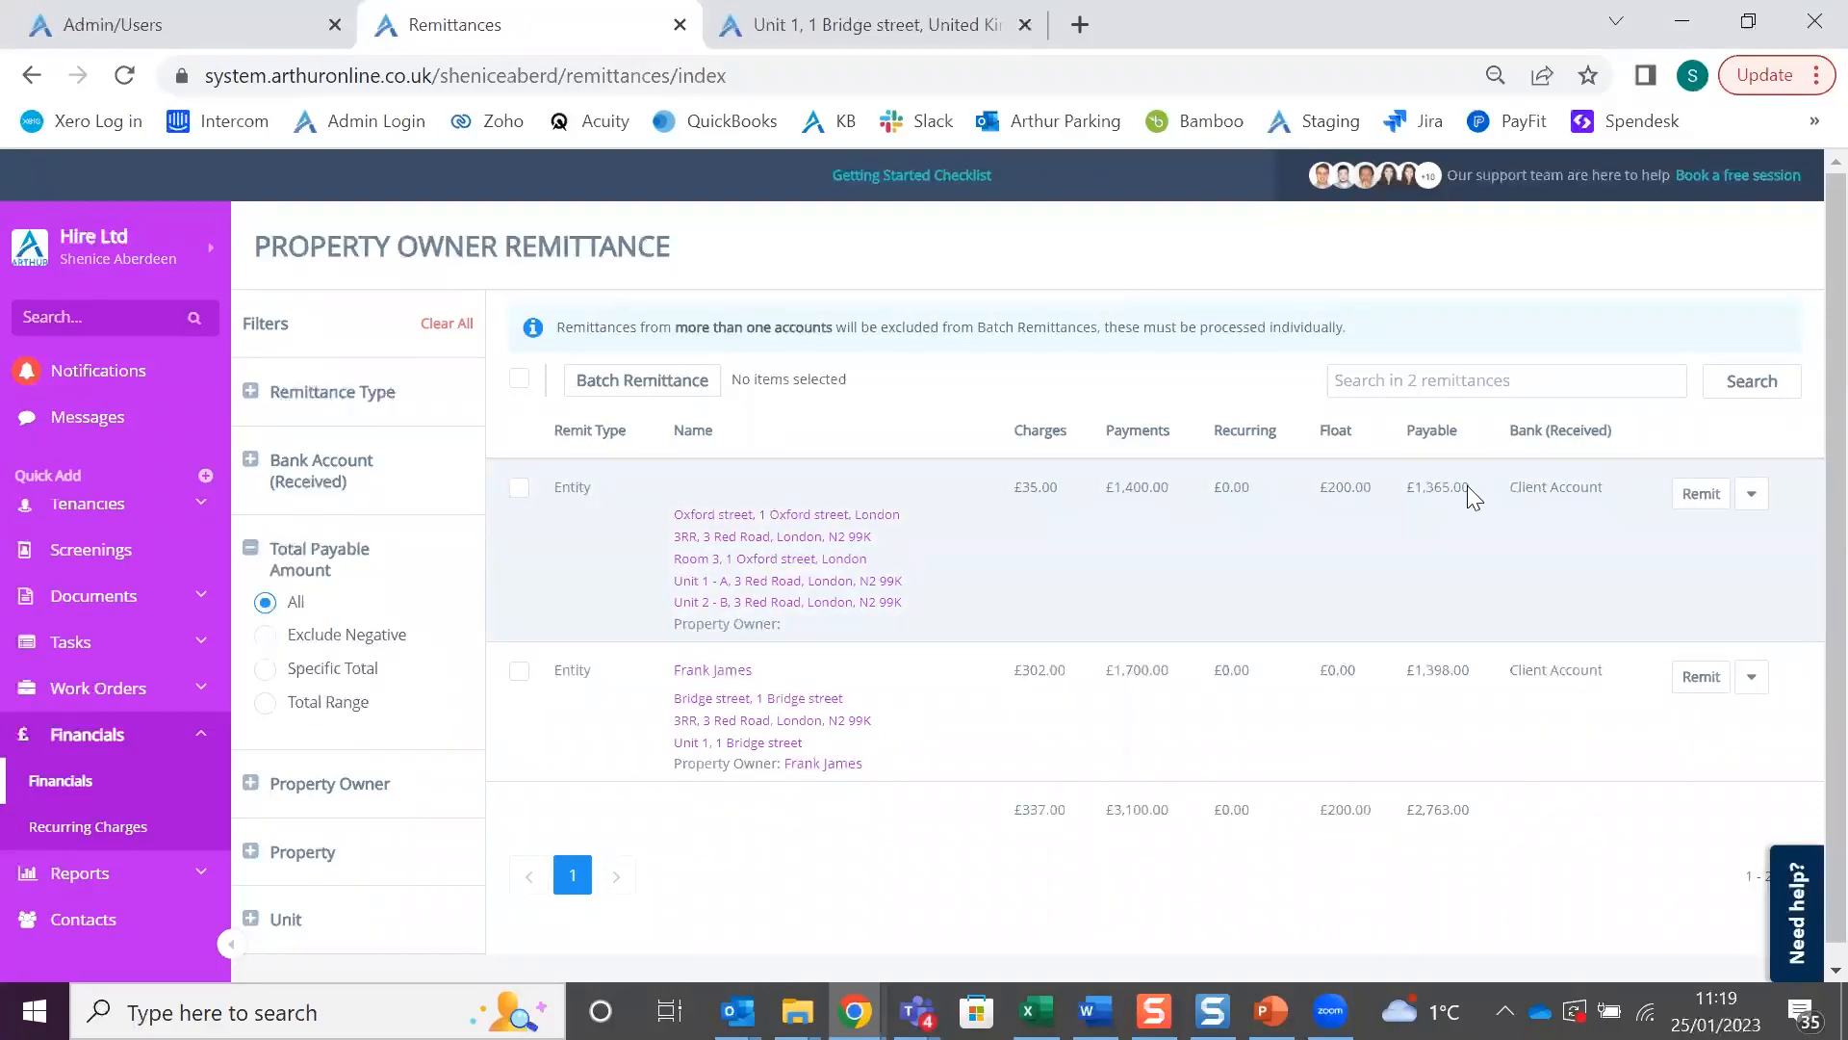
drag(1417, 486, 1465, 485)
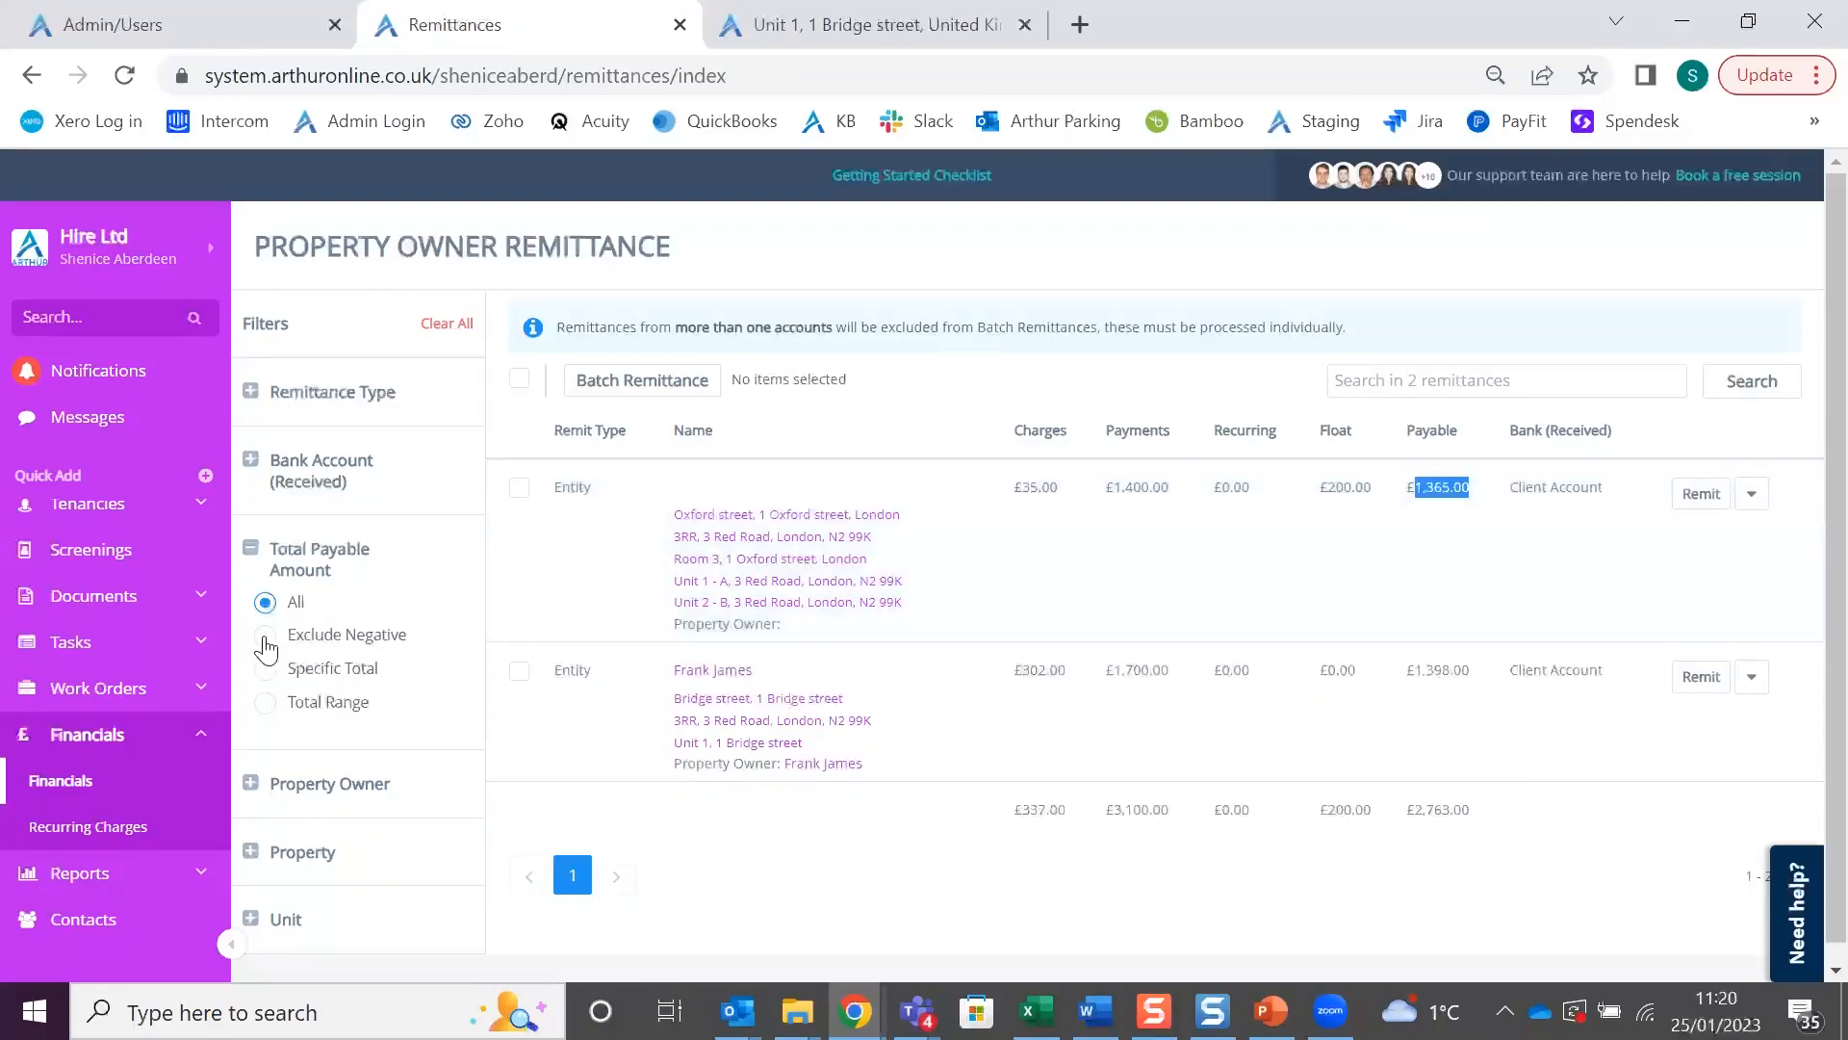
click(1457, 532)
drag(1416, 486, 1474, 488)
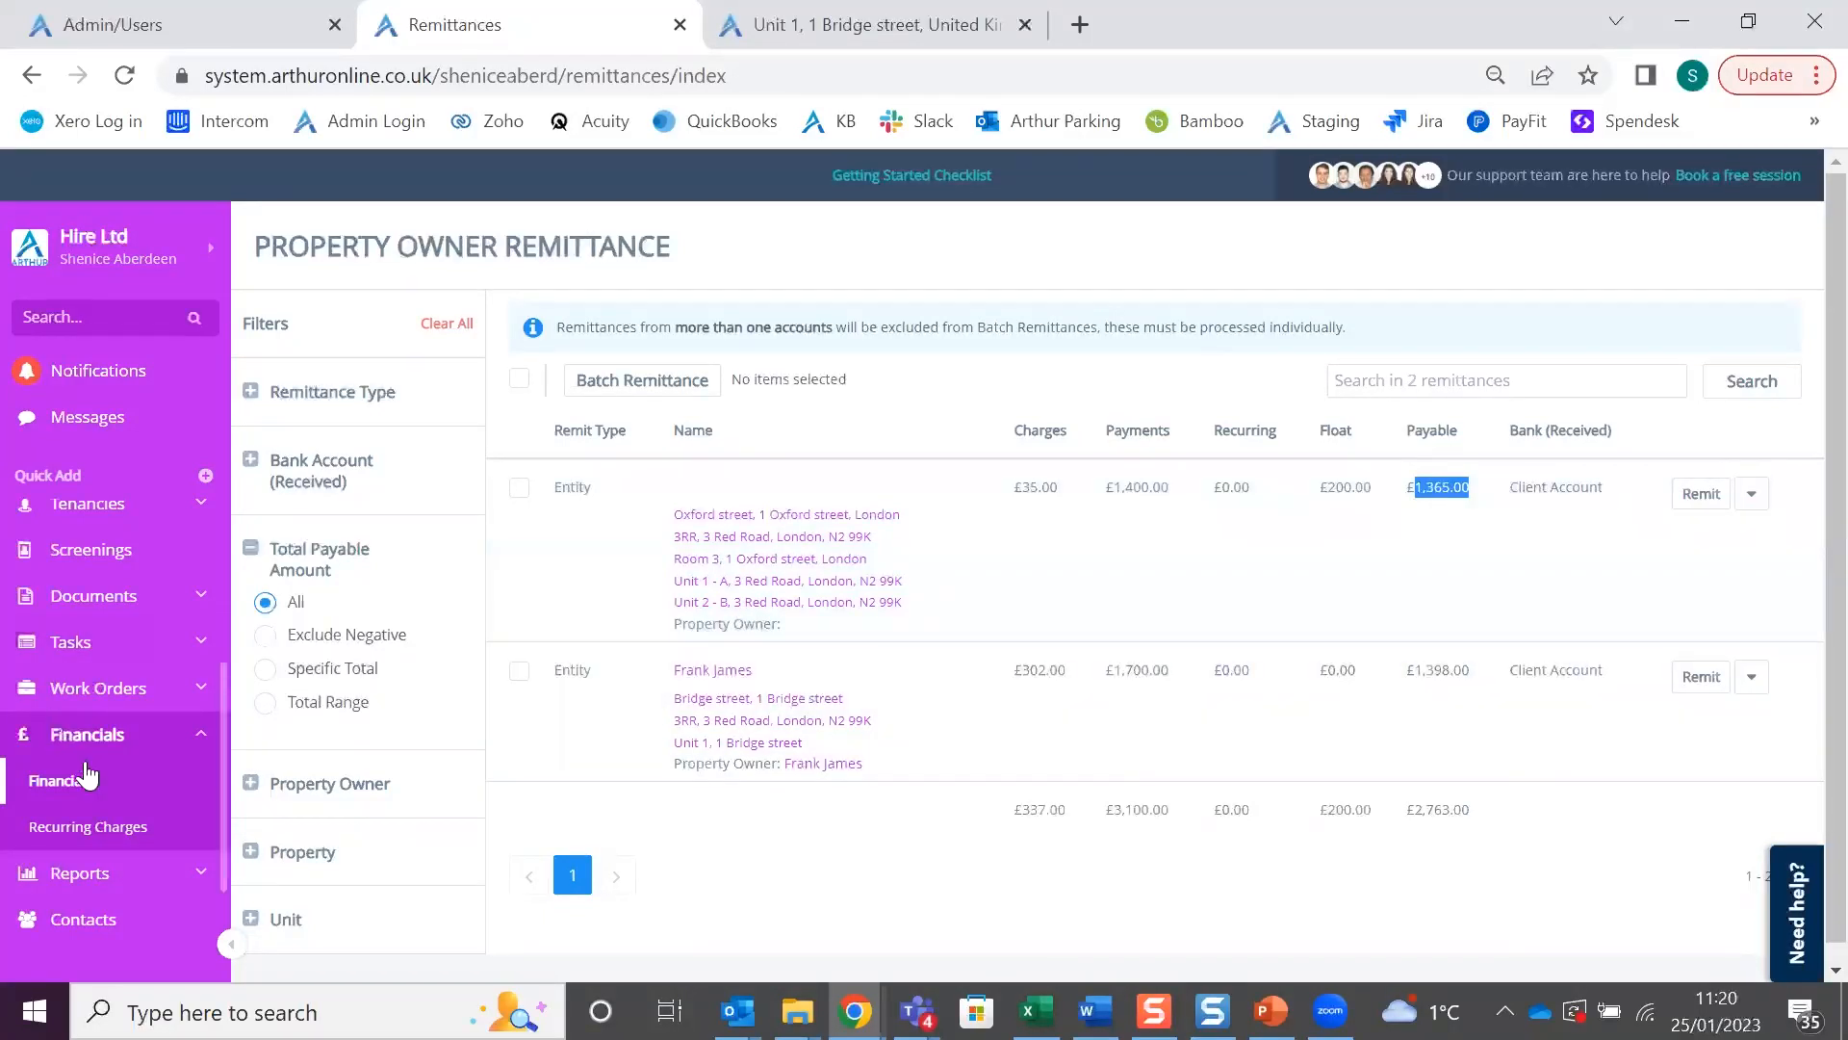
Go to the bank accounts list in the financials section and show the actions available for Client Account
scroll(53, 709, down, 1)
click(55, 704)
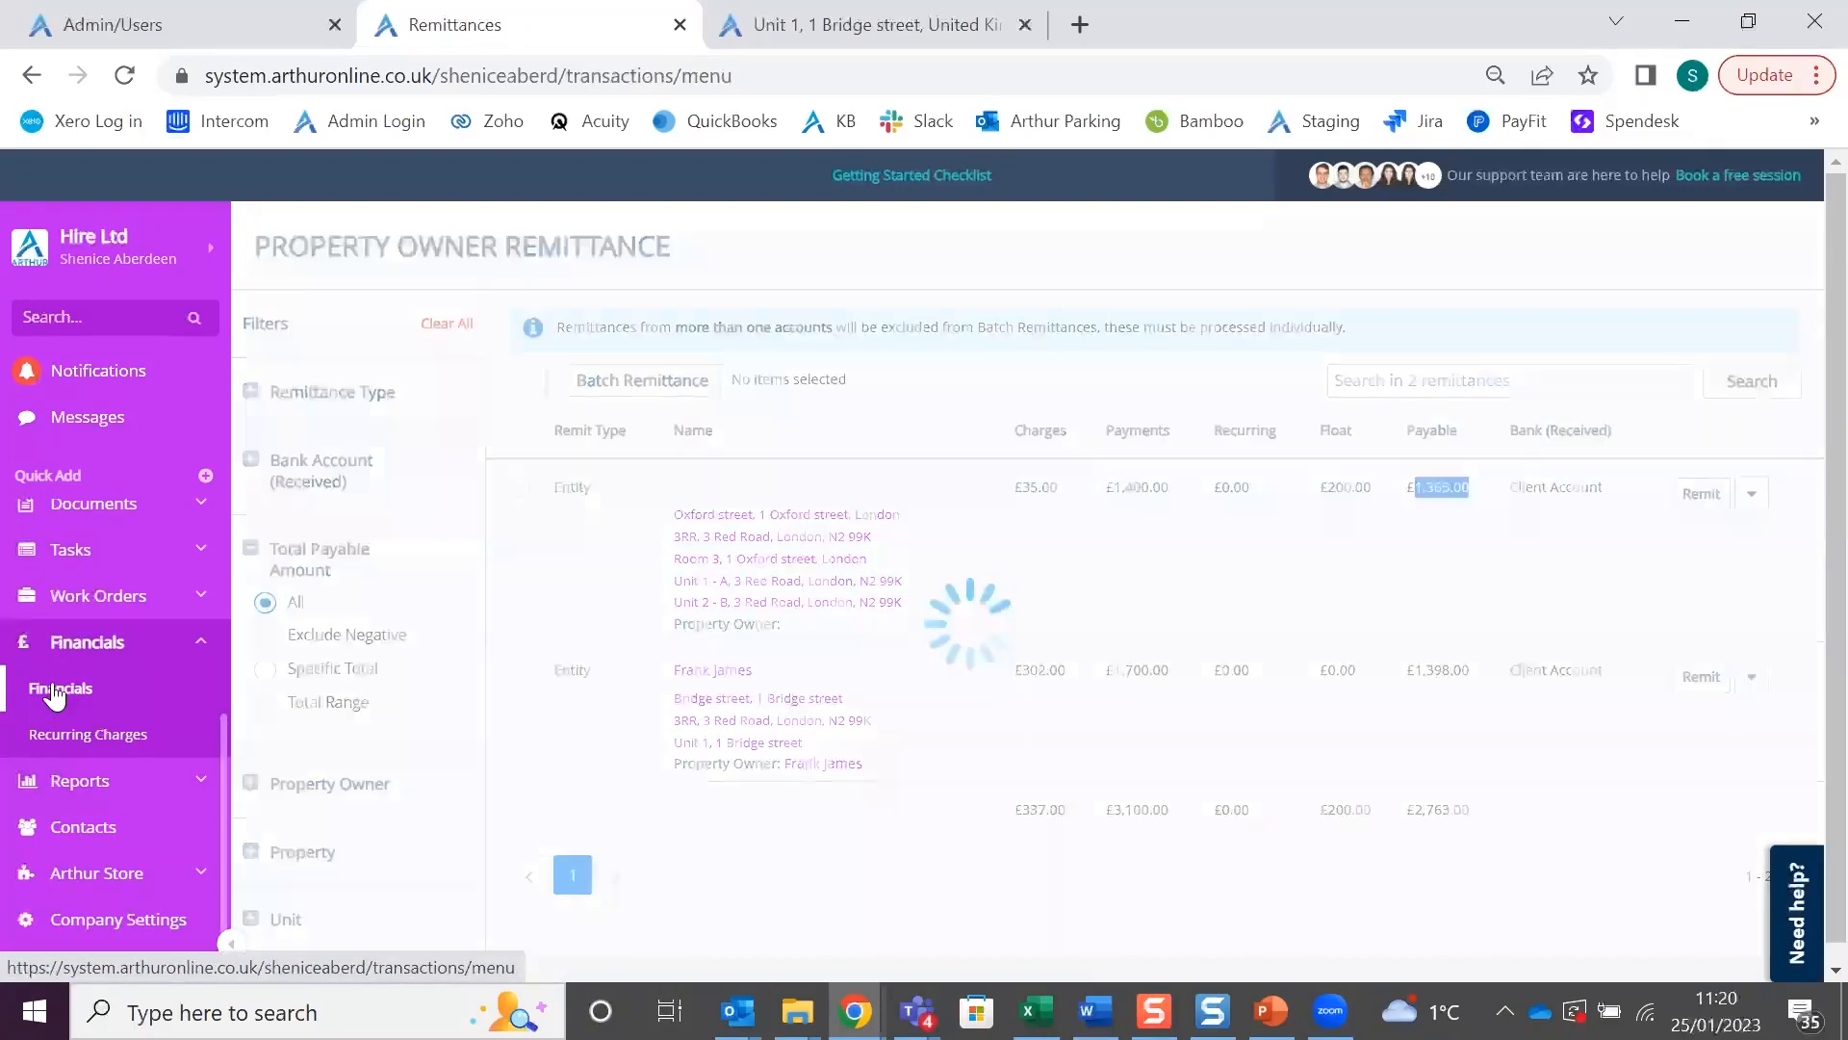
scroll(963, 750, down, 5)
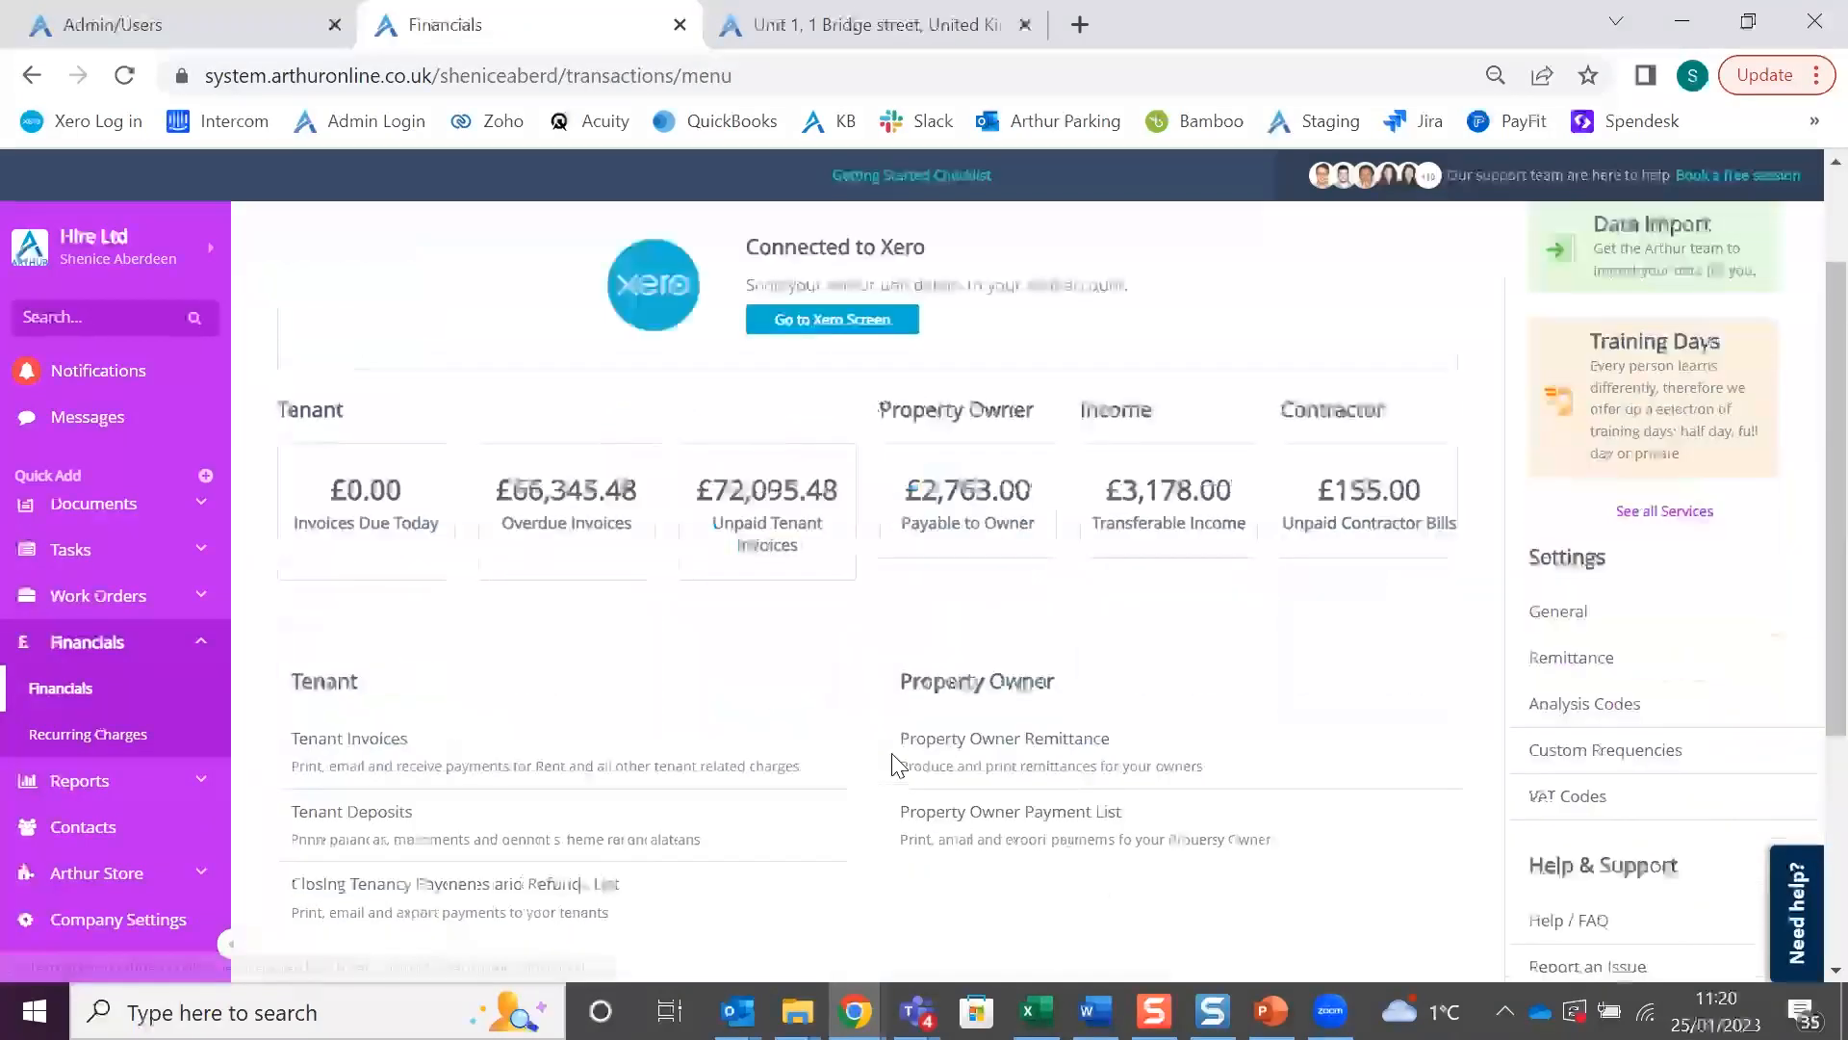
click(968, 733)
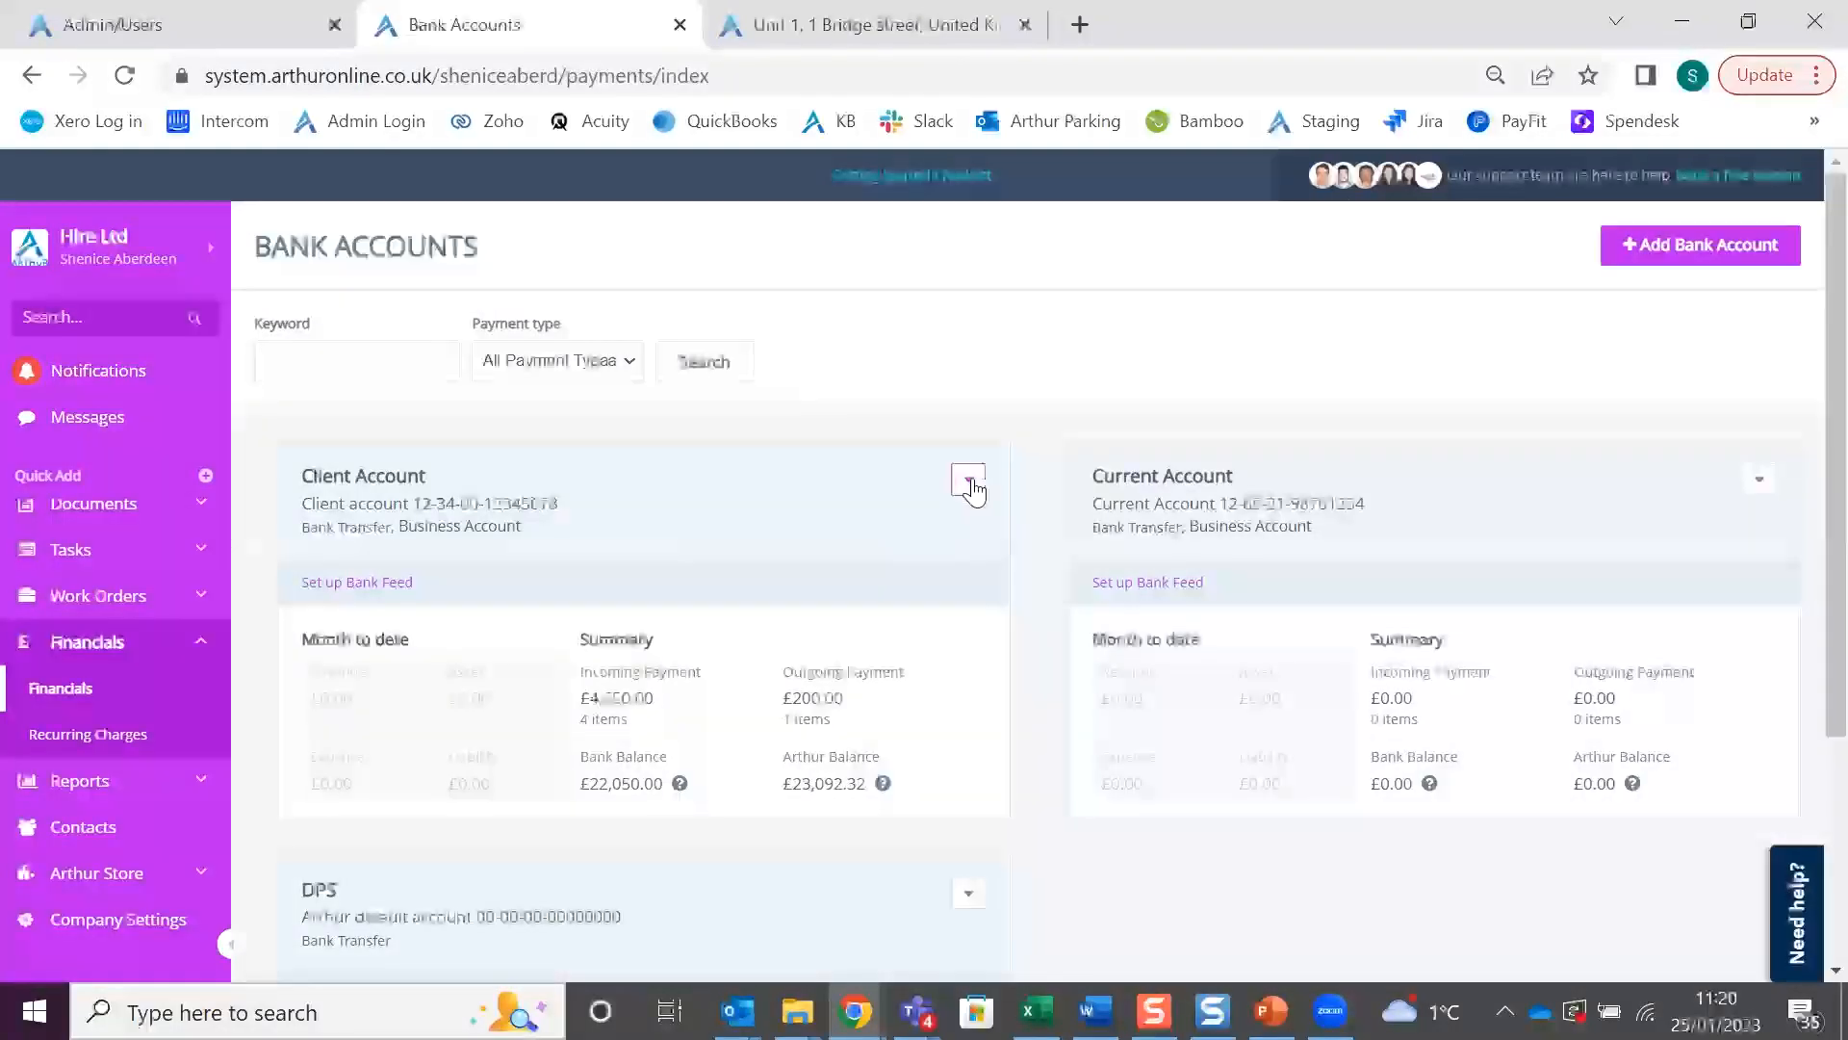
click(969, 481)
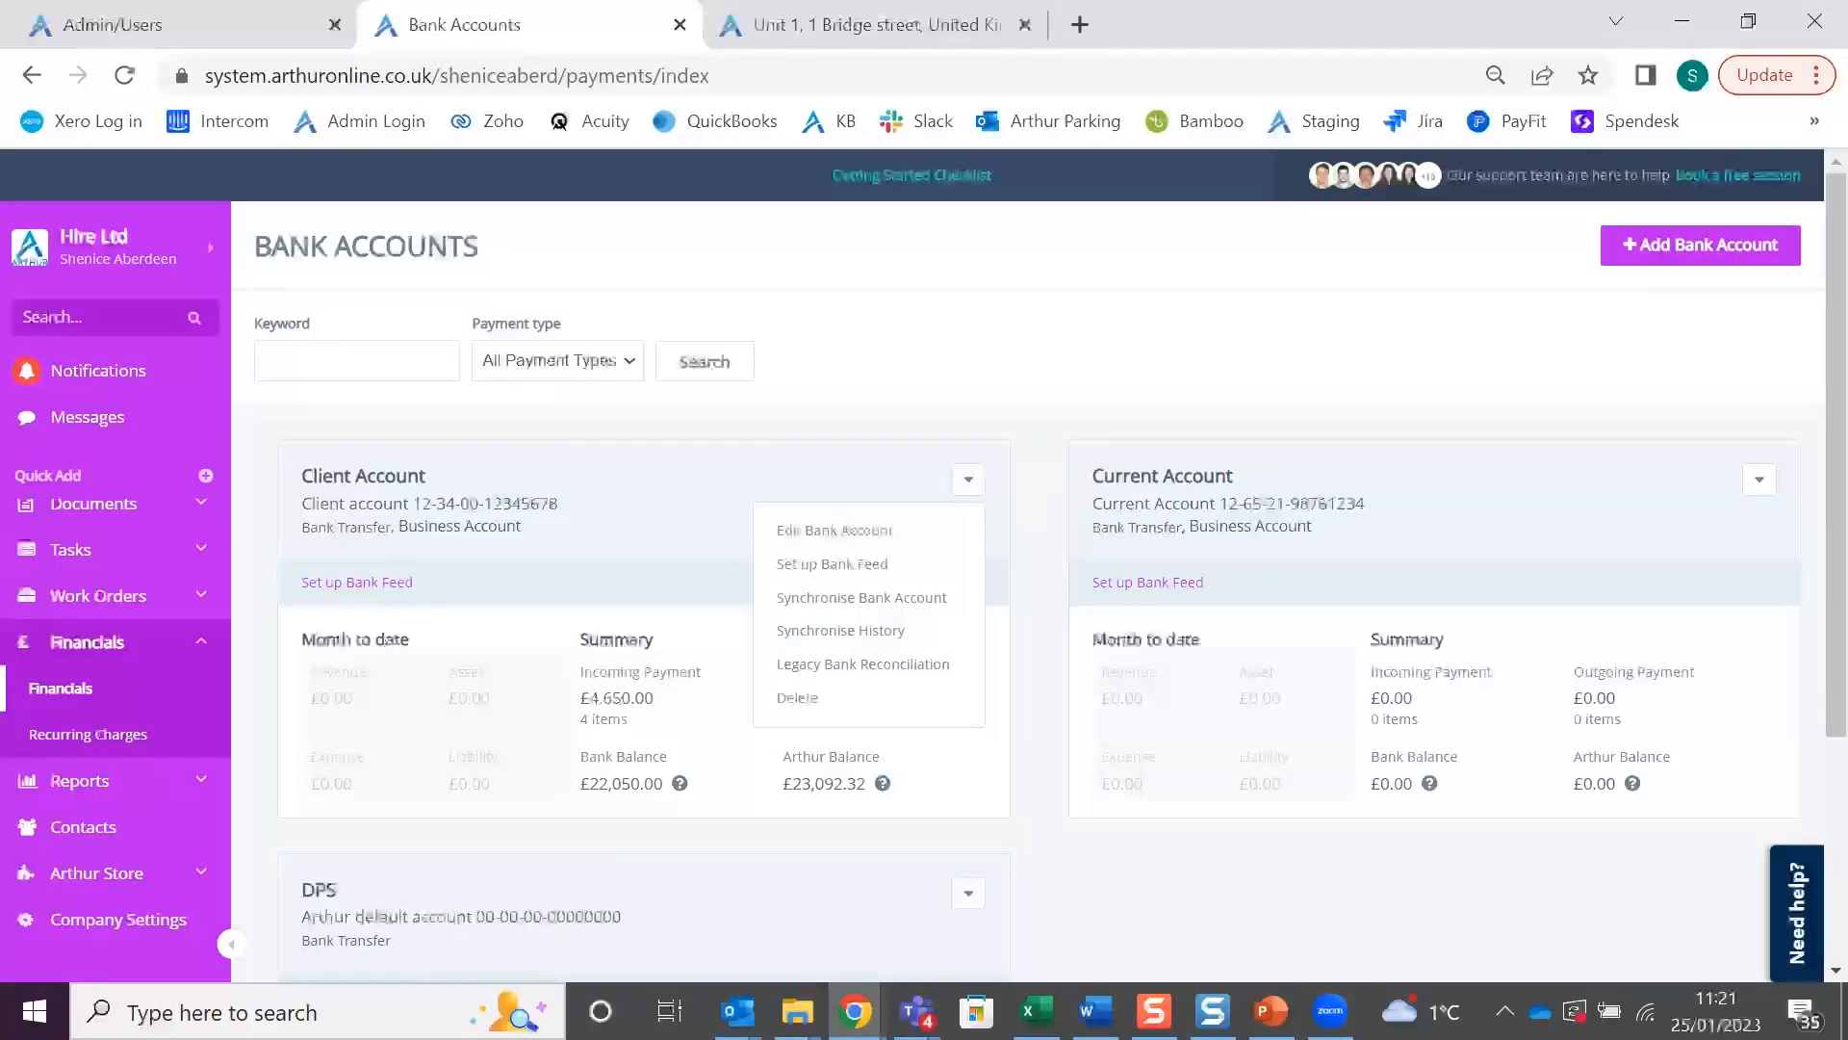
Find the 16 Dec 2022 remittance in the property owner payments list and open that owner's statement
click(157, 691)
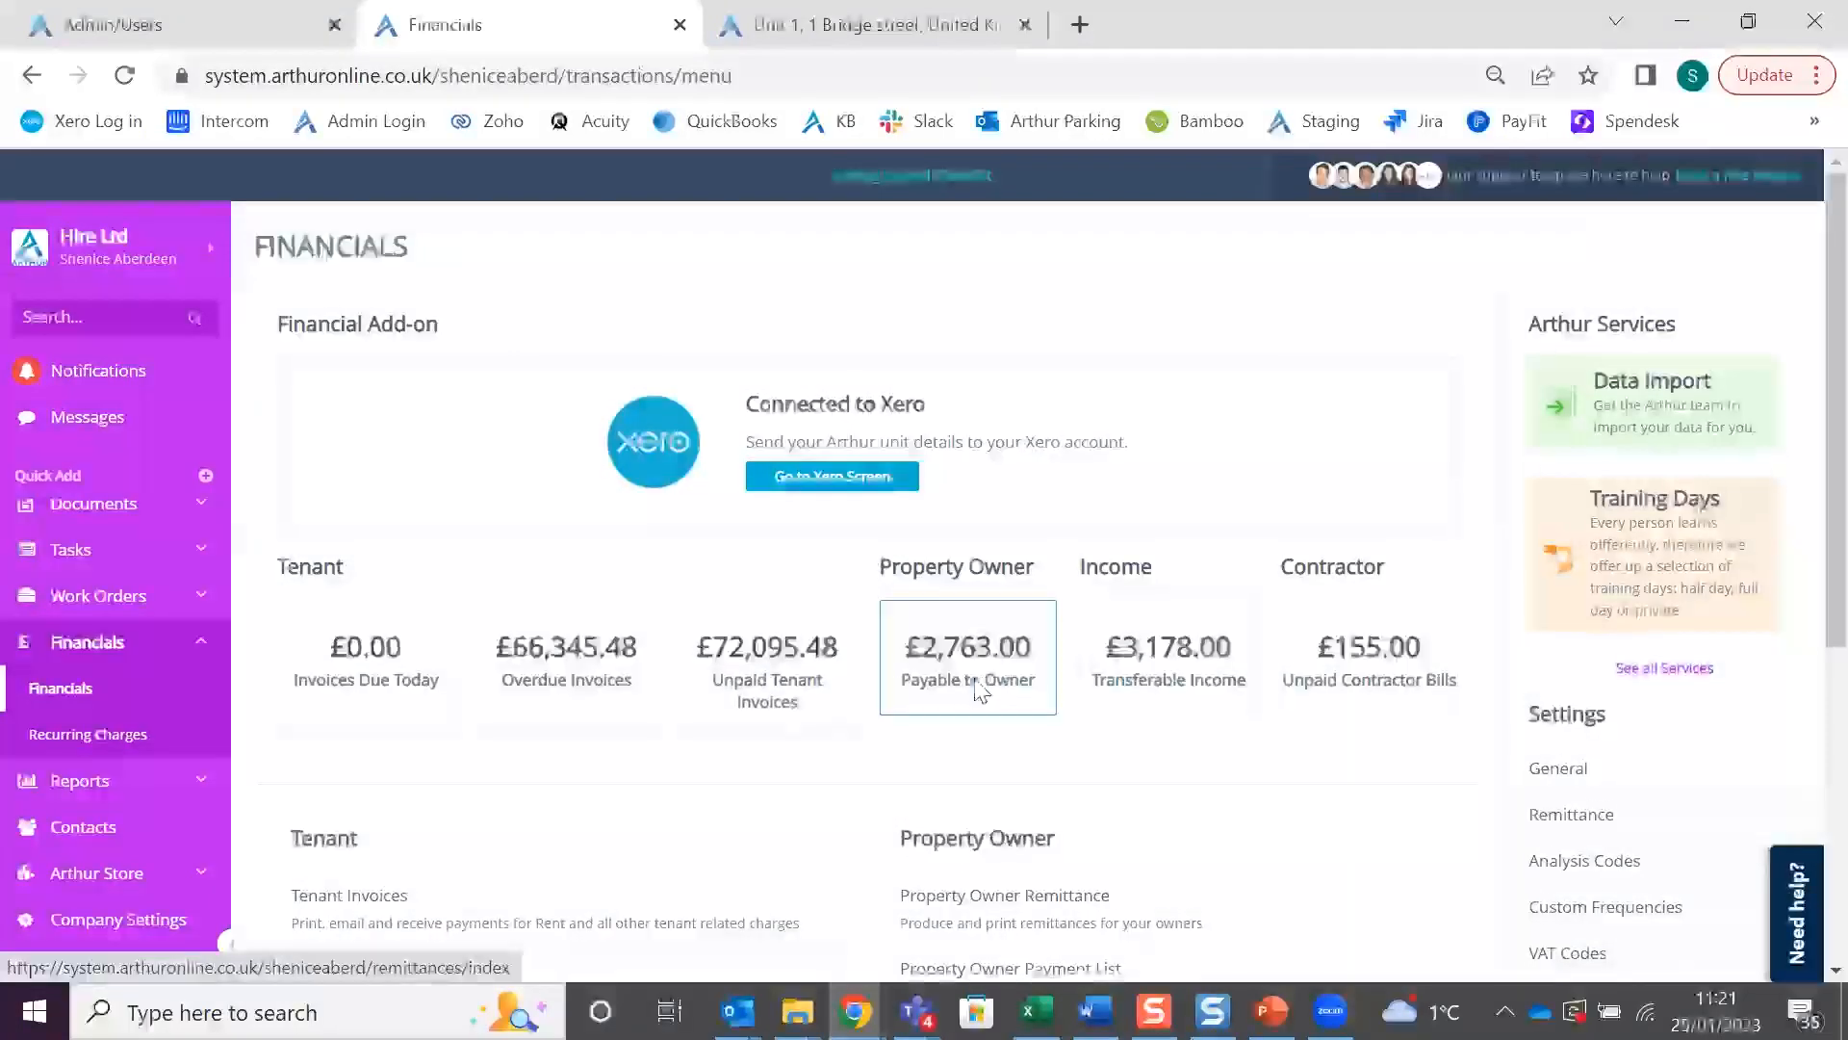
scroll(977, 689, down, 3)
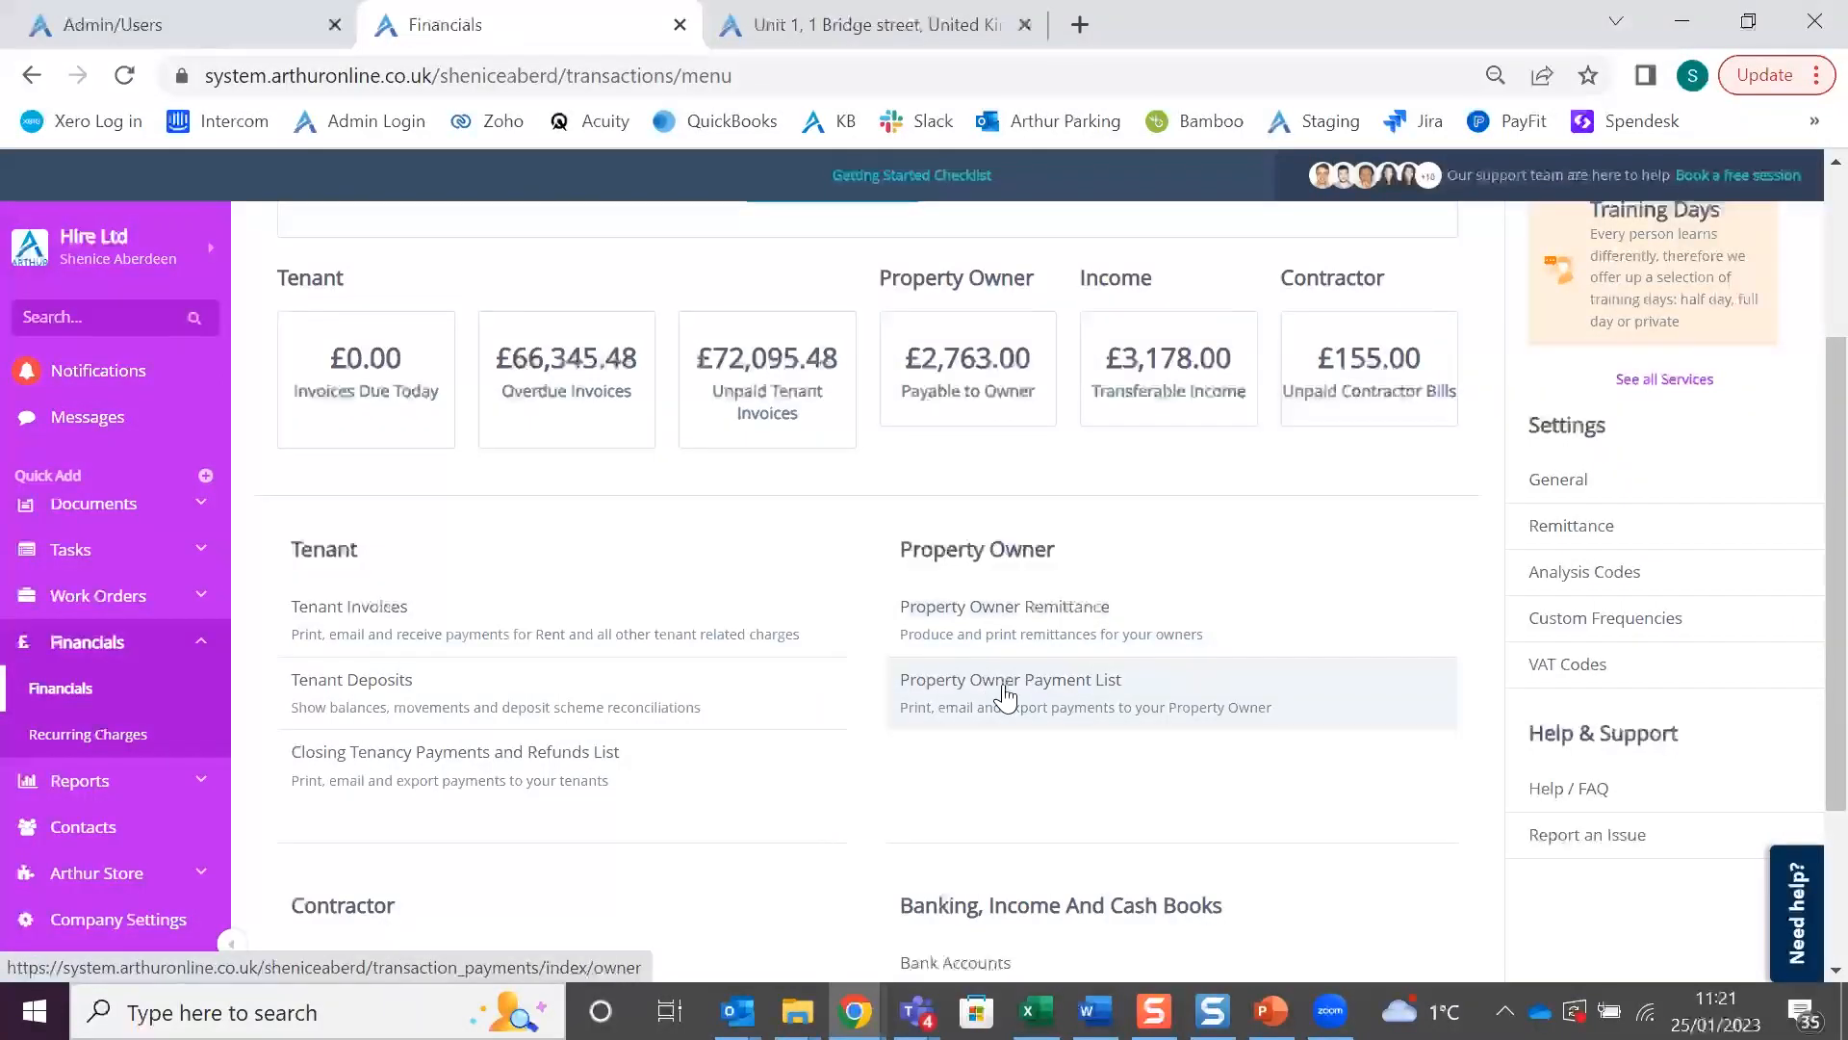
click(957, 717)
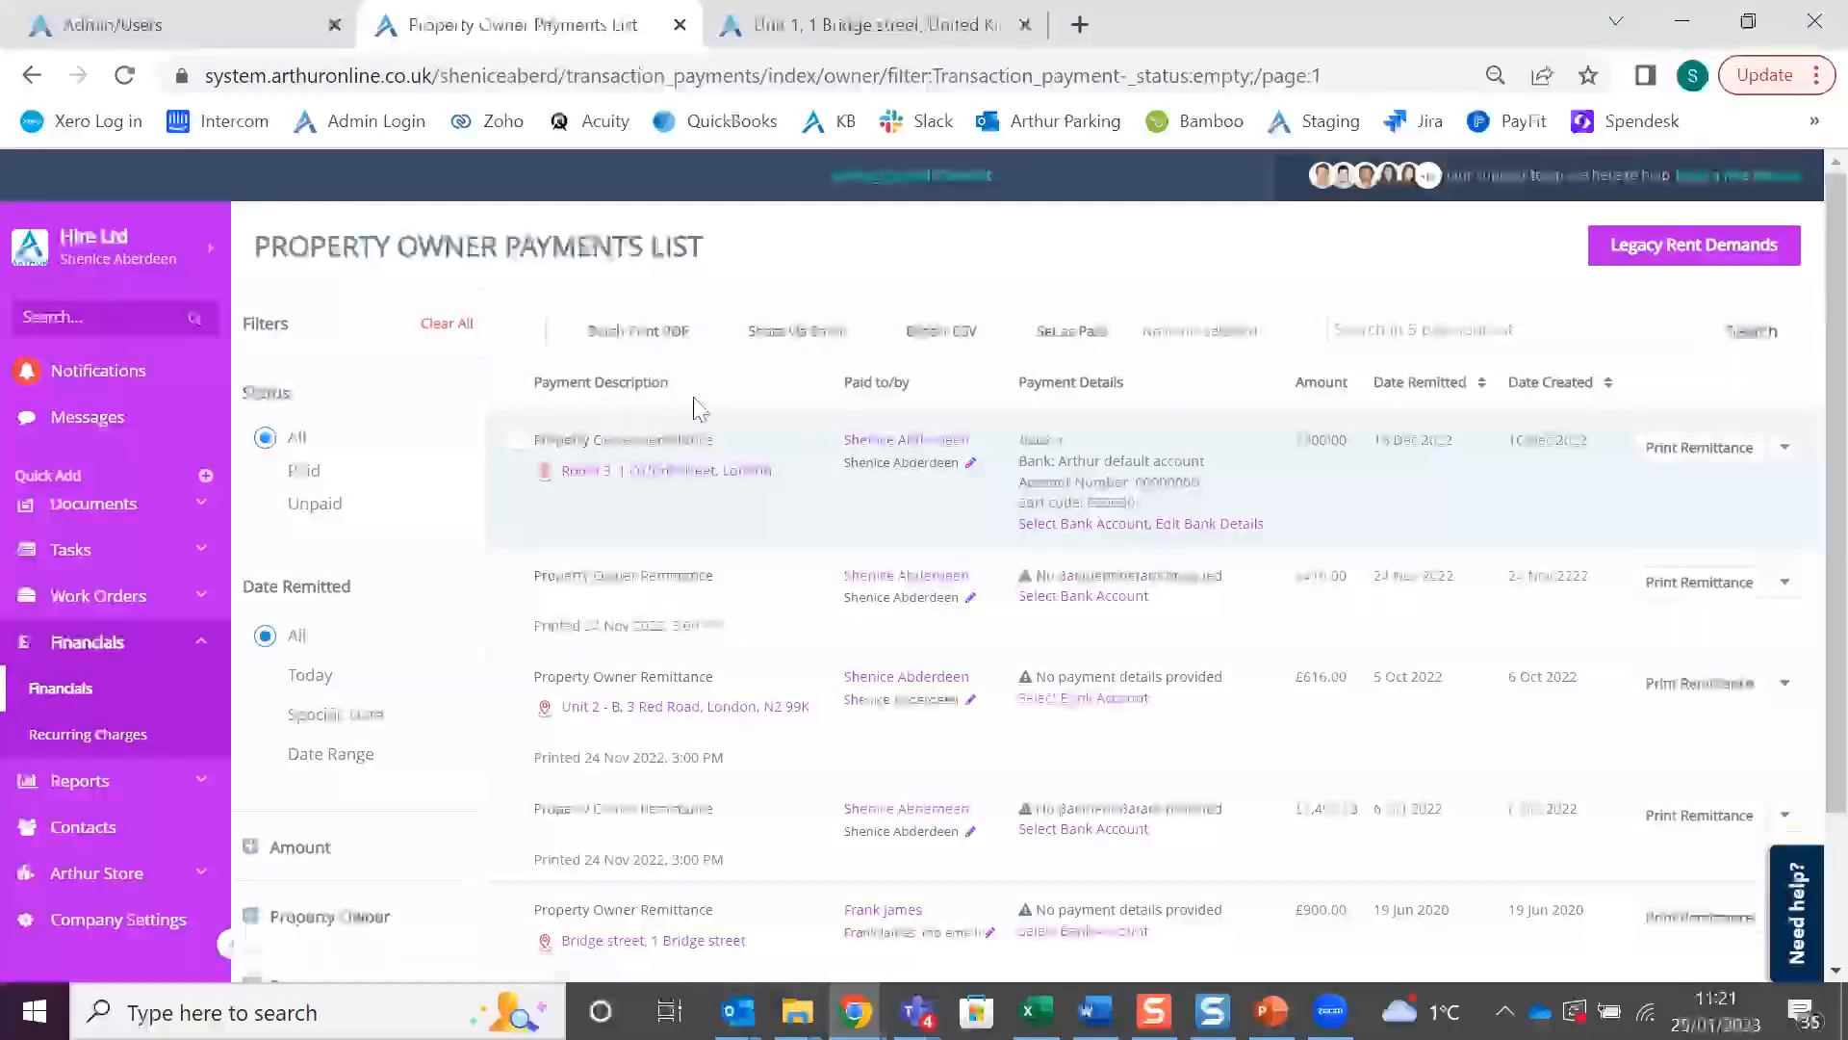
click(920, 448)
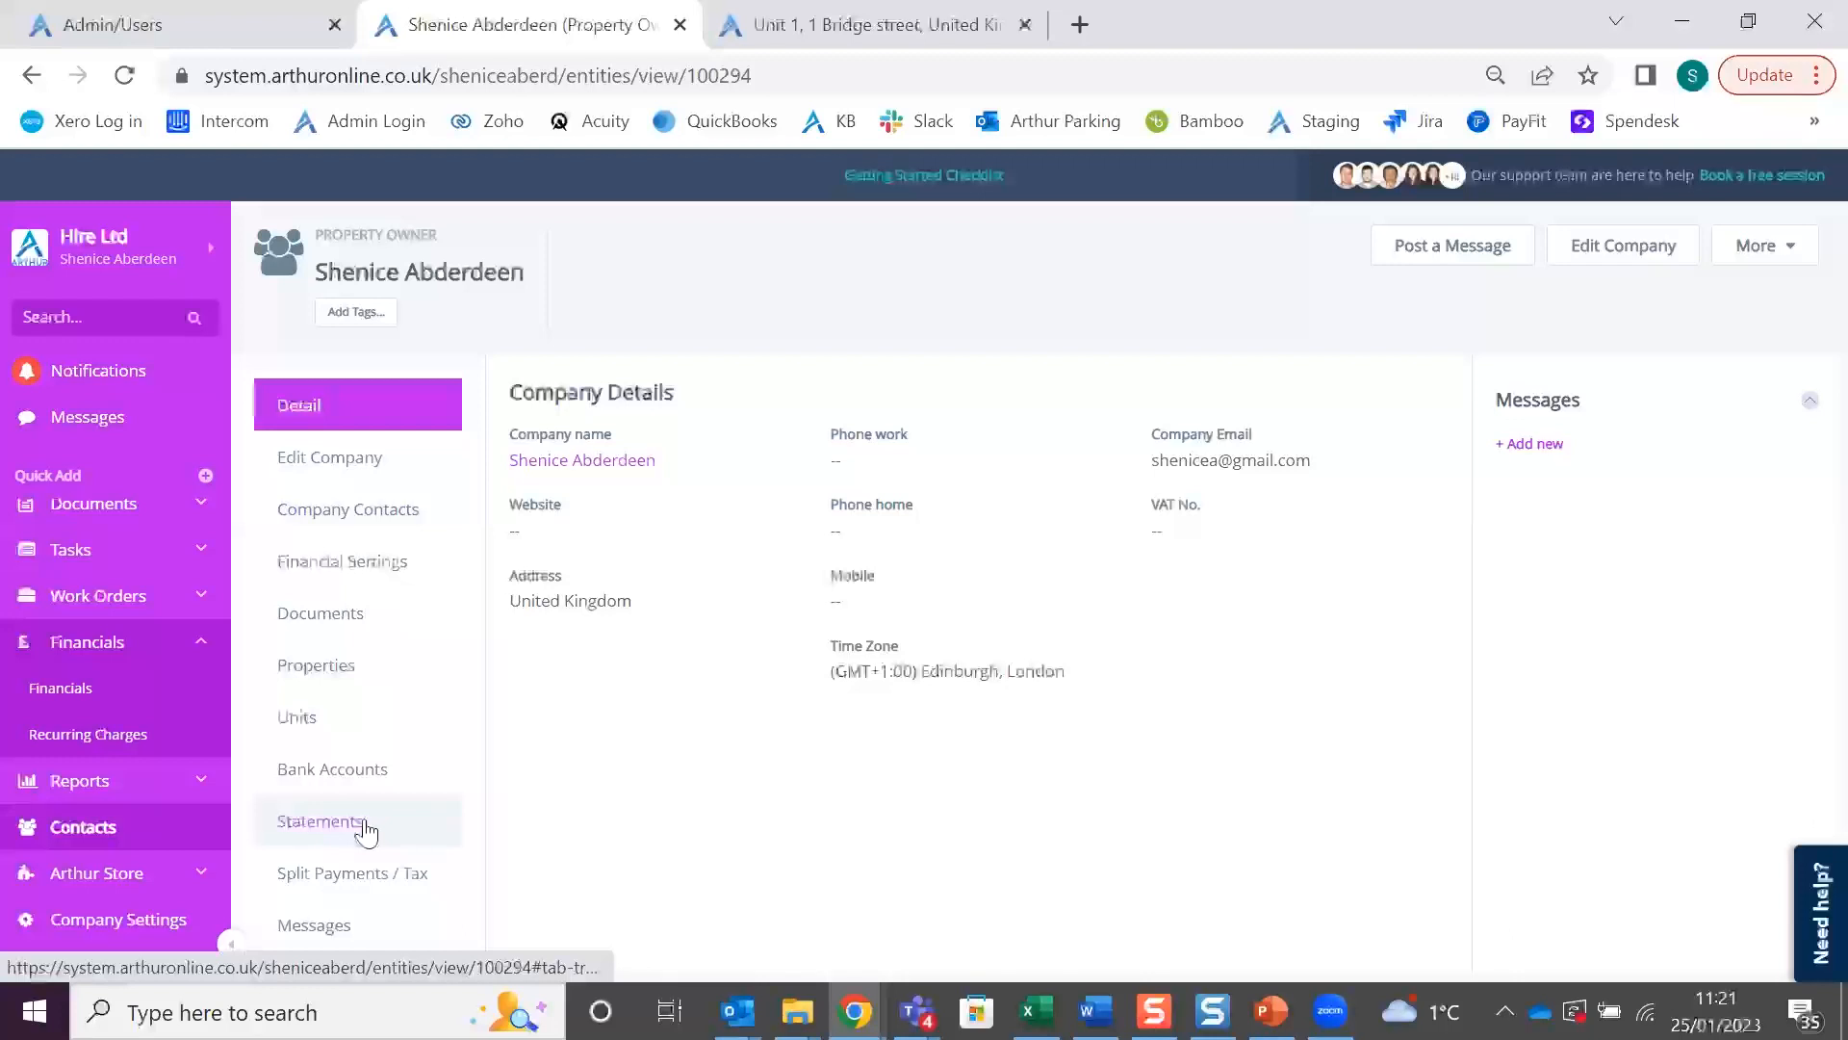
click(366, 833)
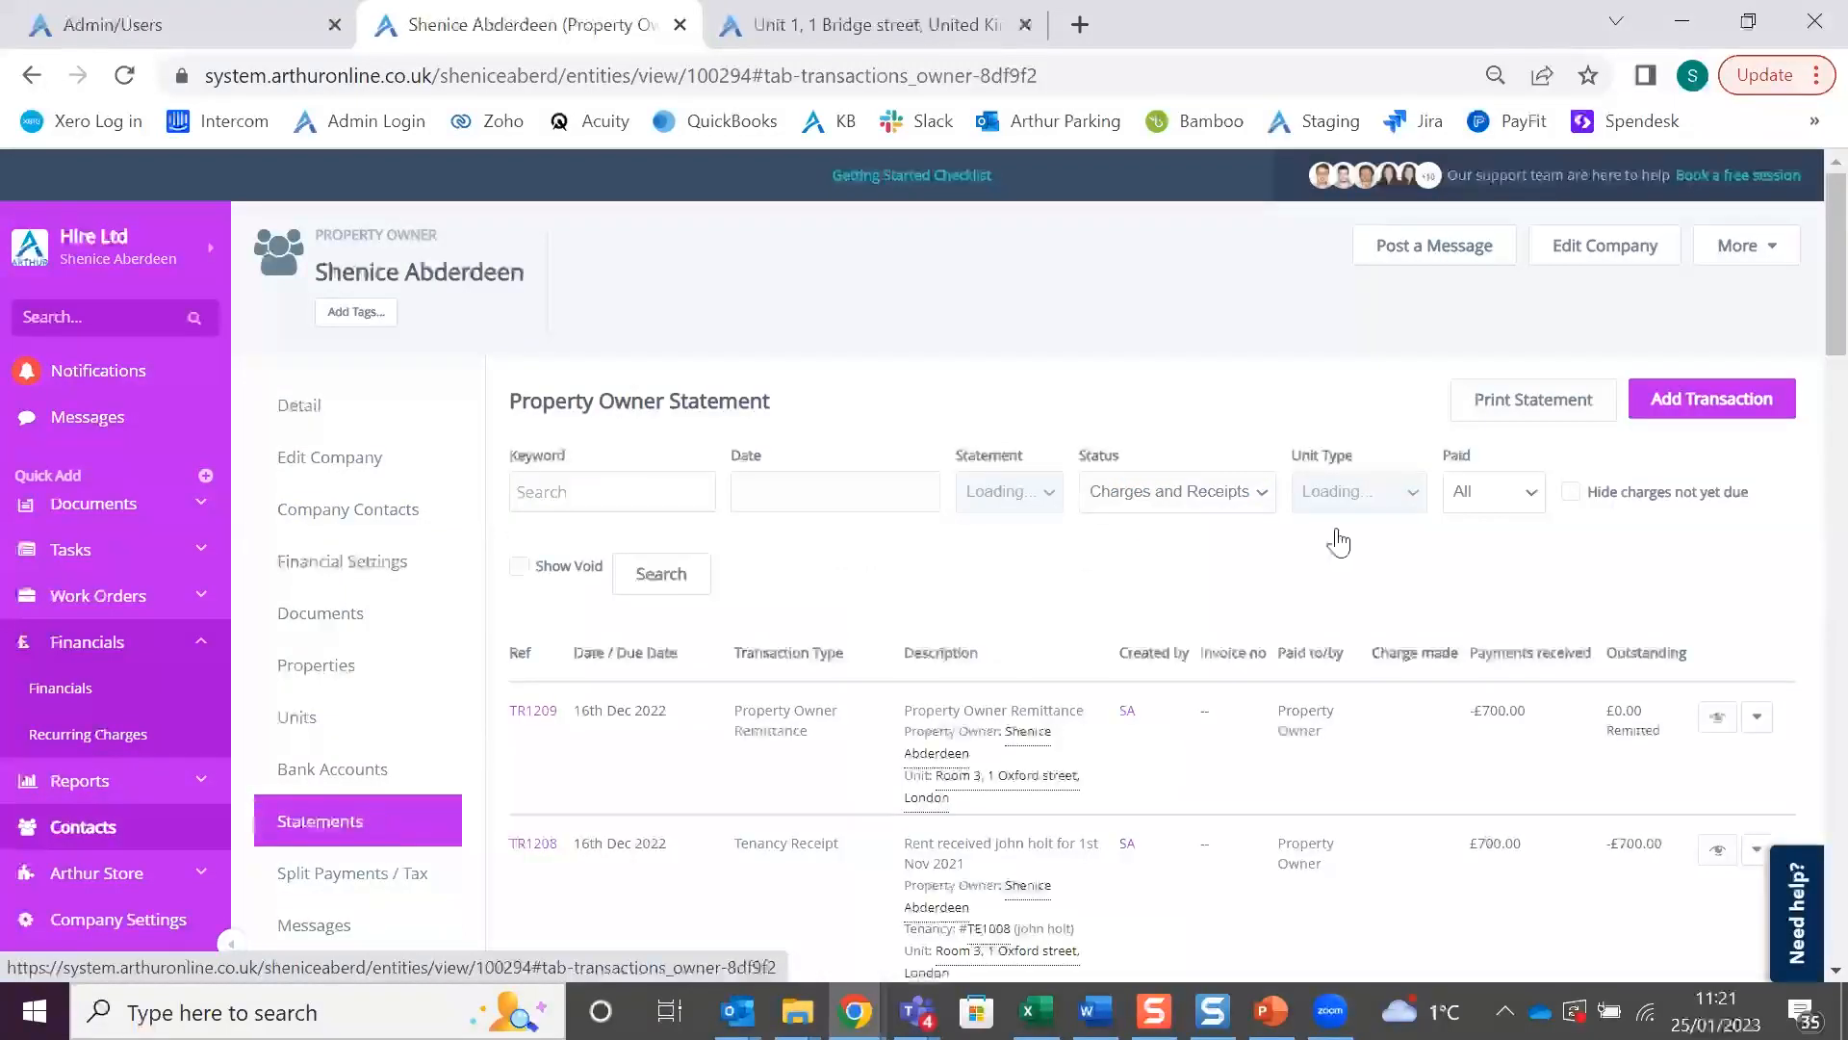
Void property owner remittance TR1209 in the statement, reviewing the affected cash book entry and transactions before confirming
scroll(816, 414, down, 3)
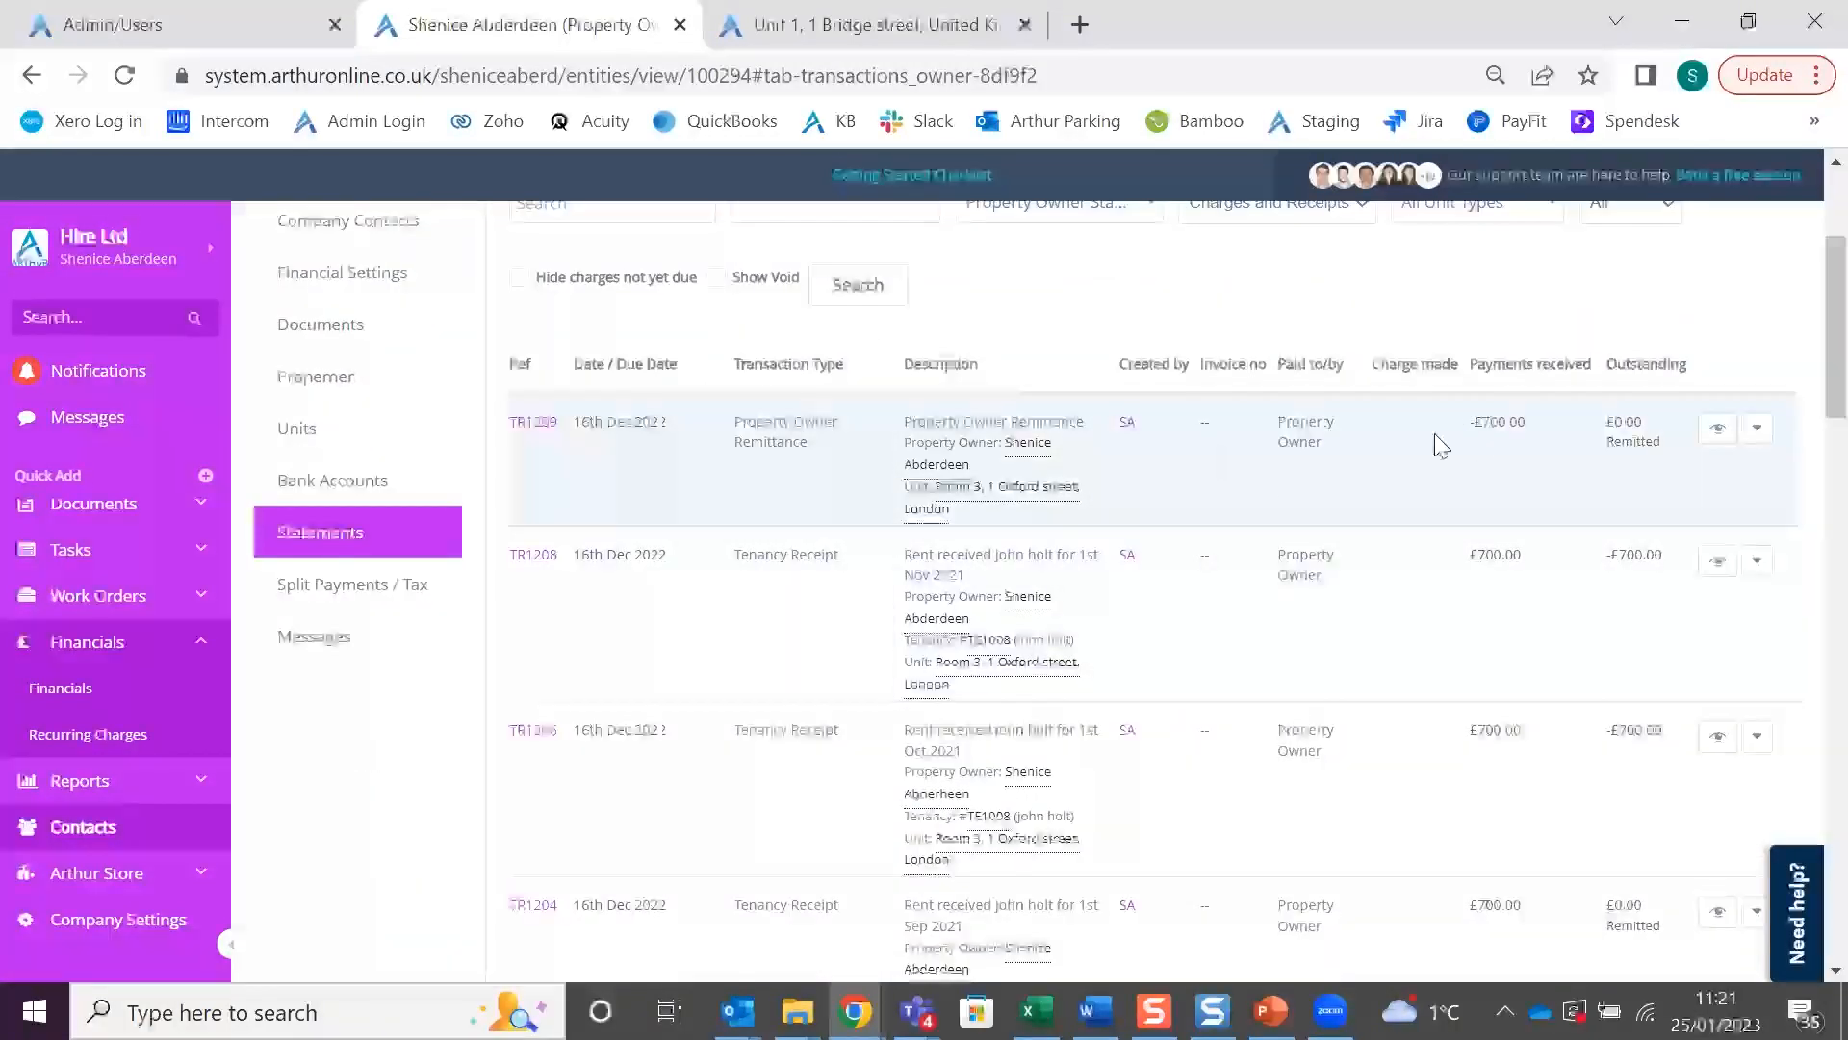
click(1758, 430)
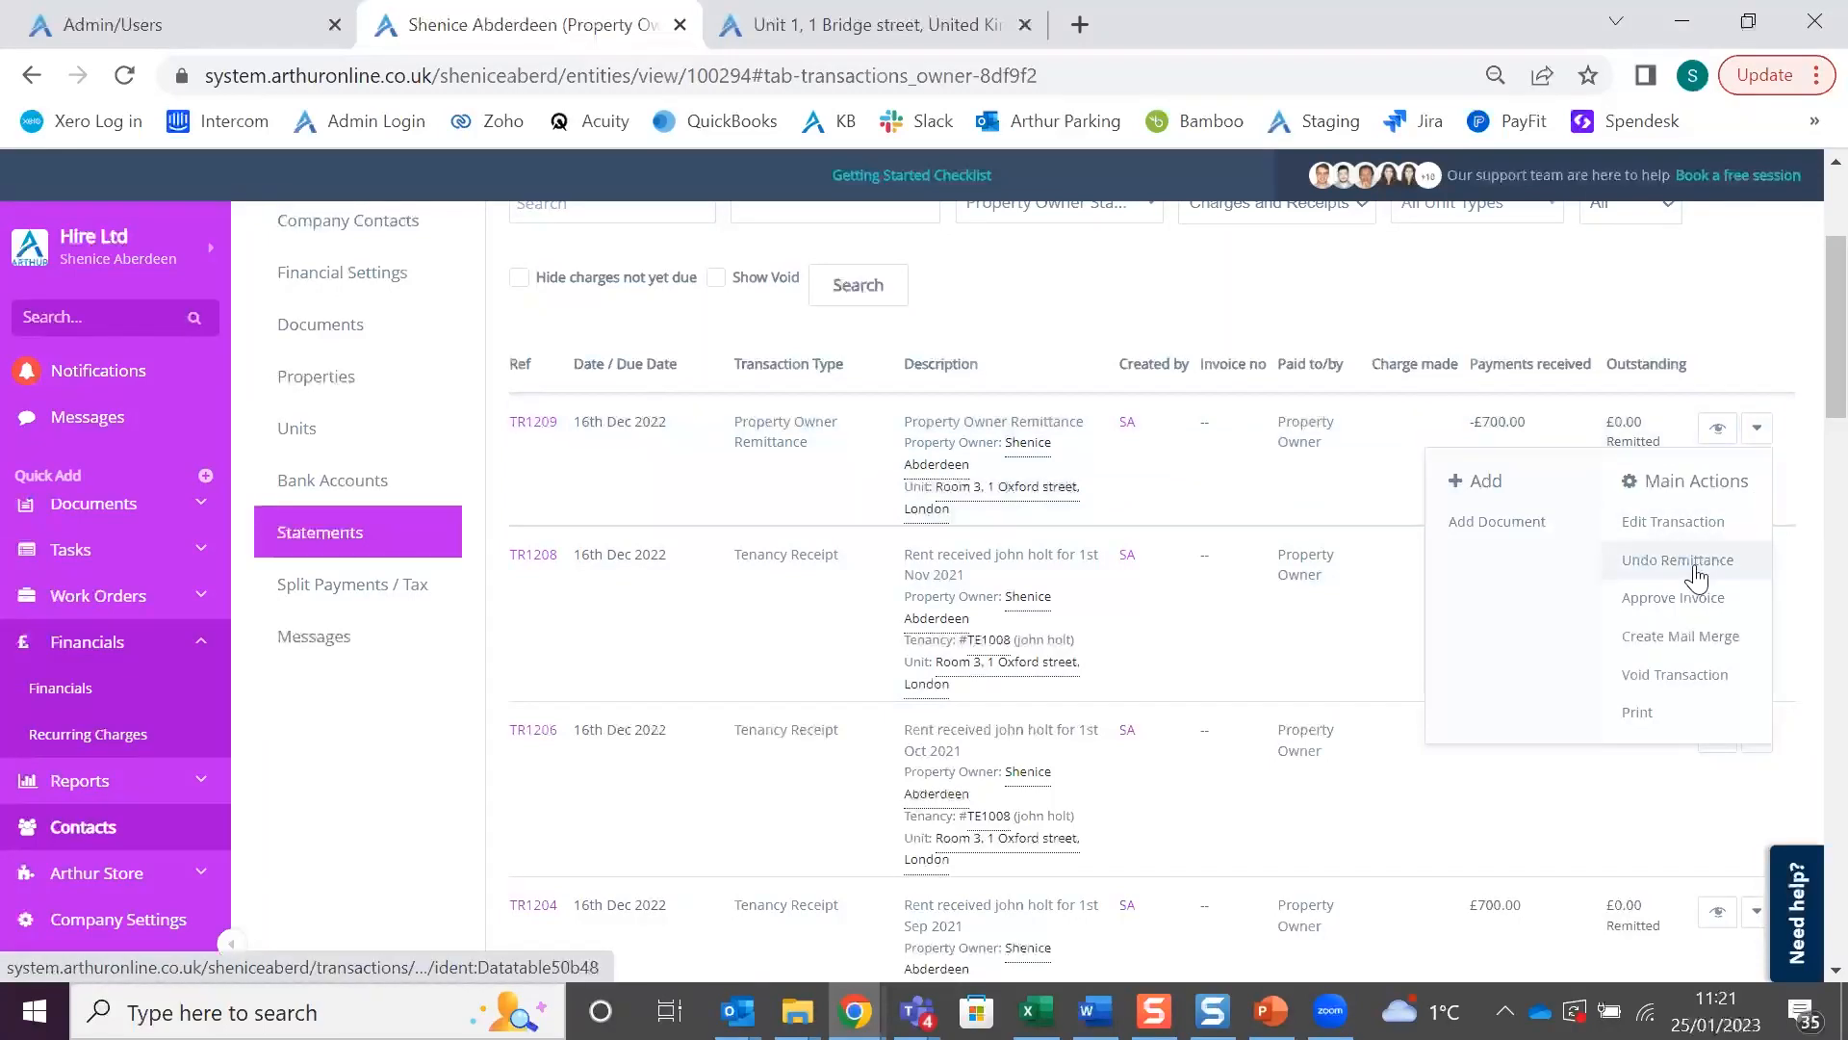
click(1710, 686)
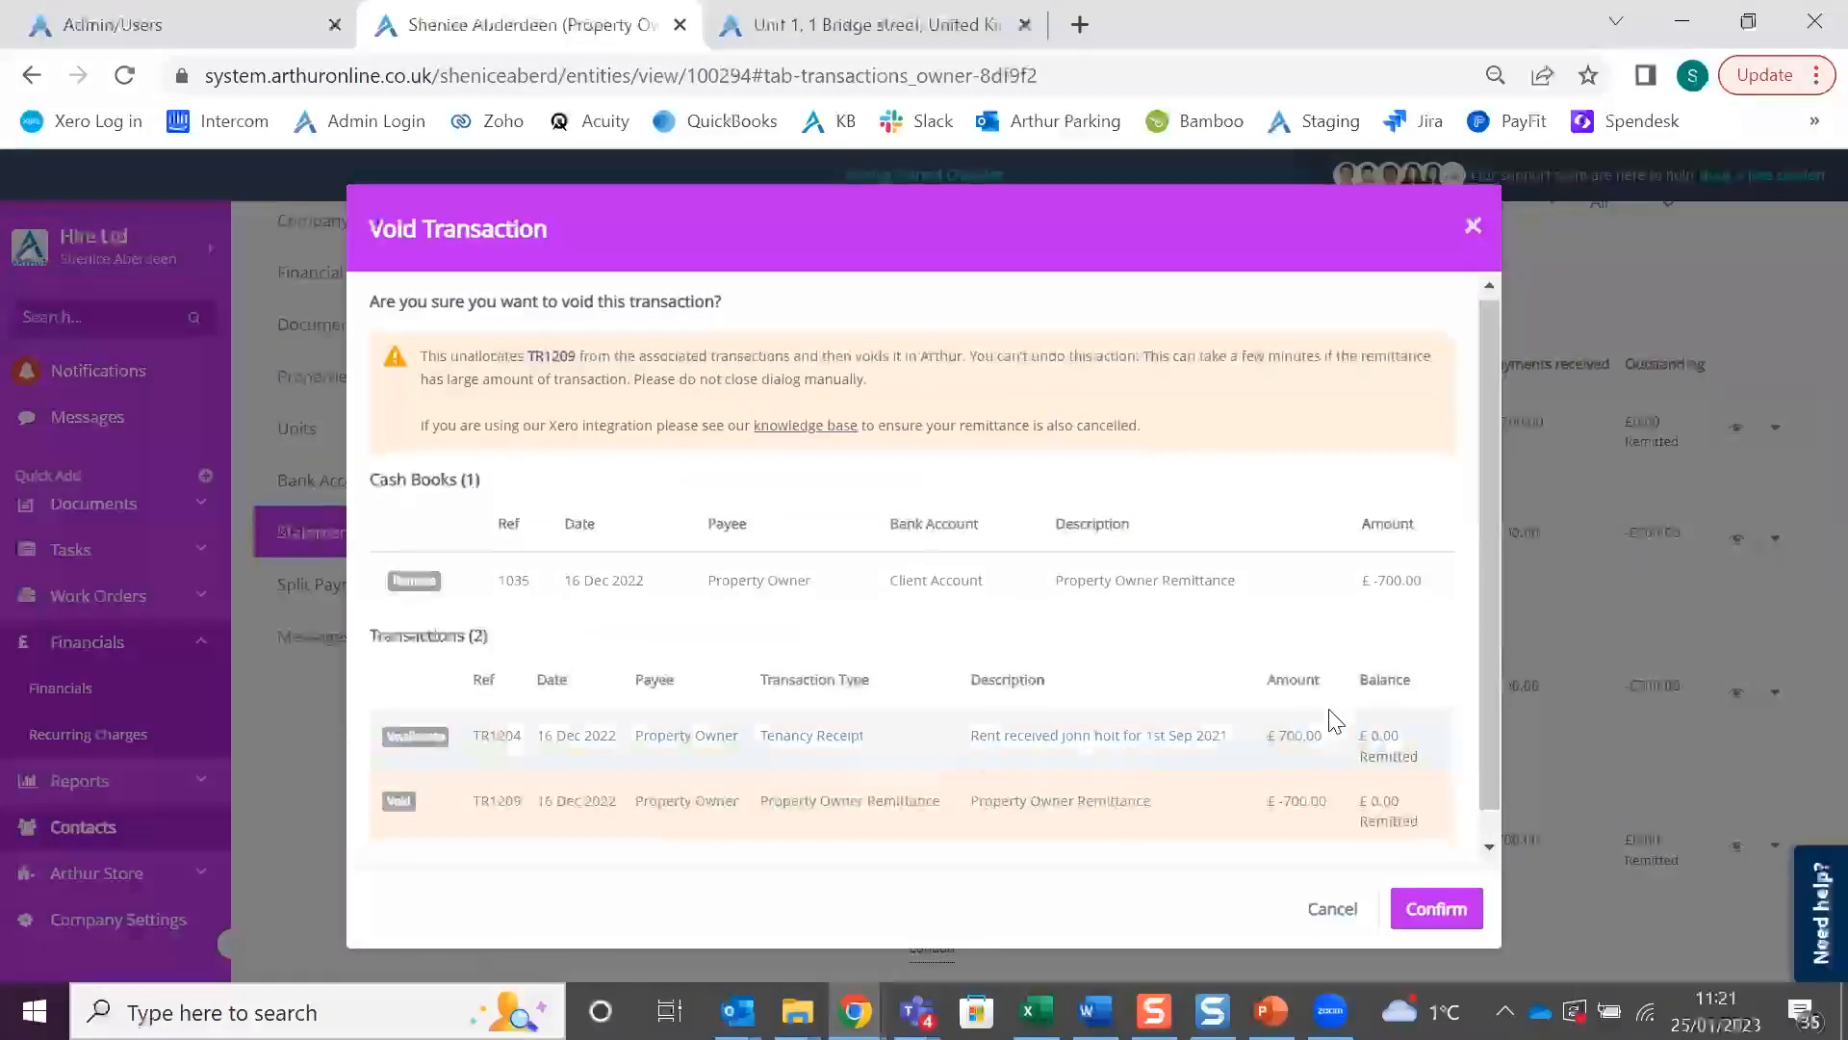
scroll(1333, 722, down, 1)
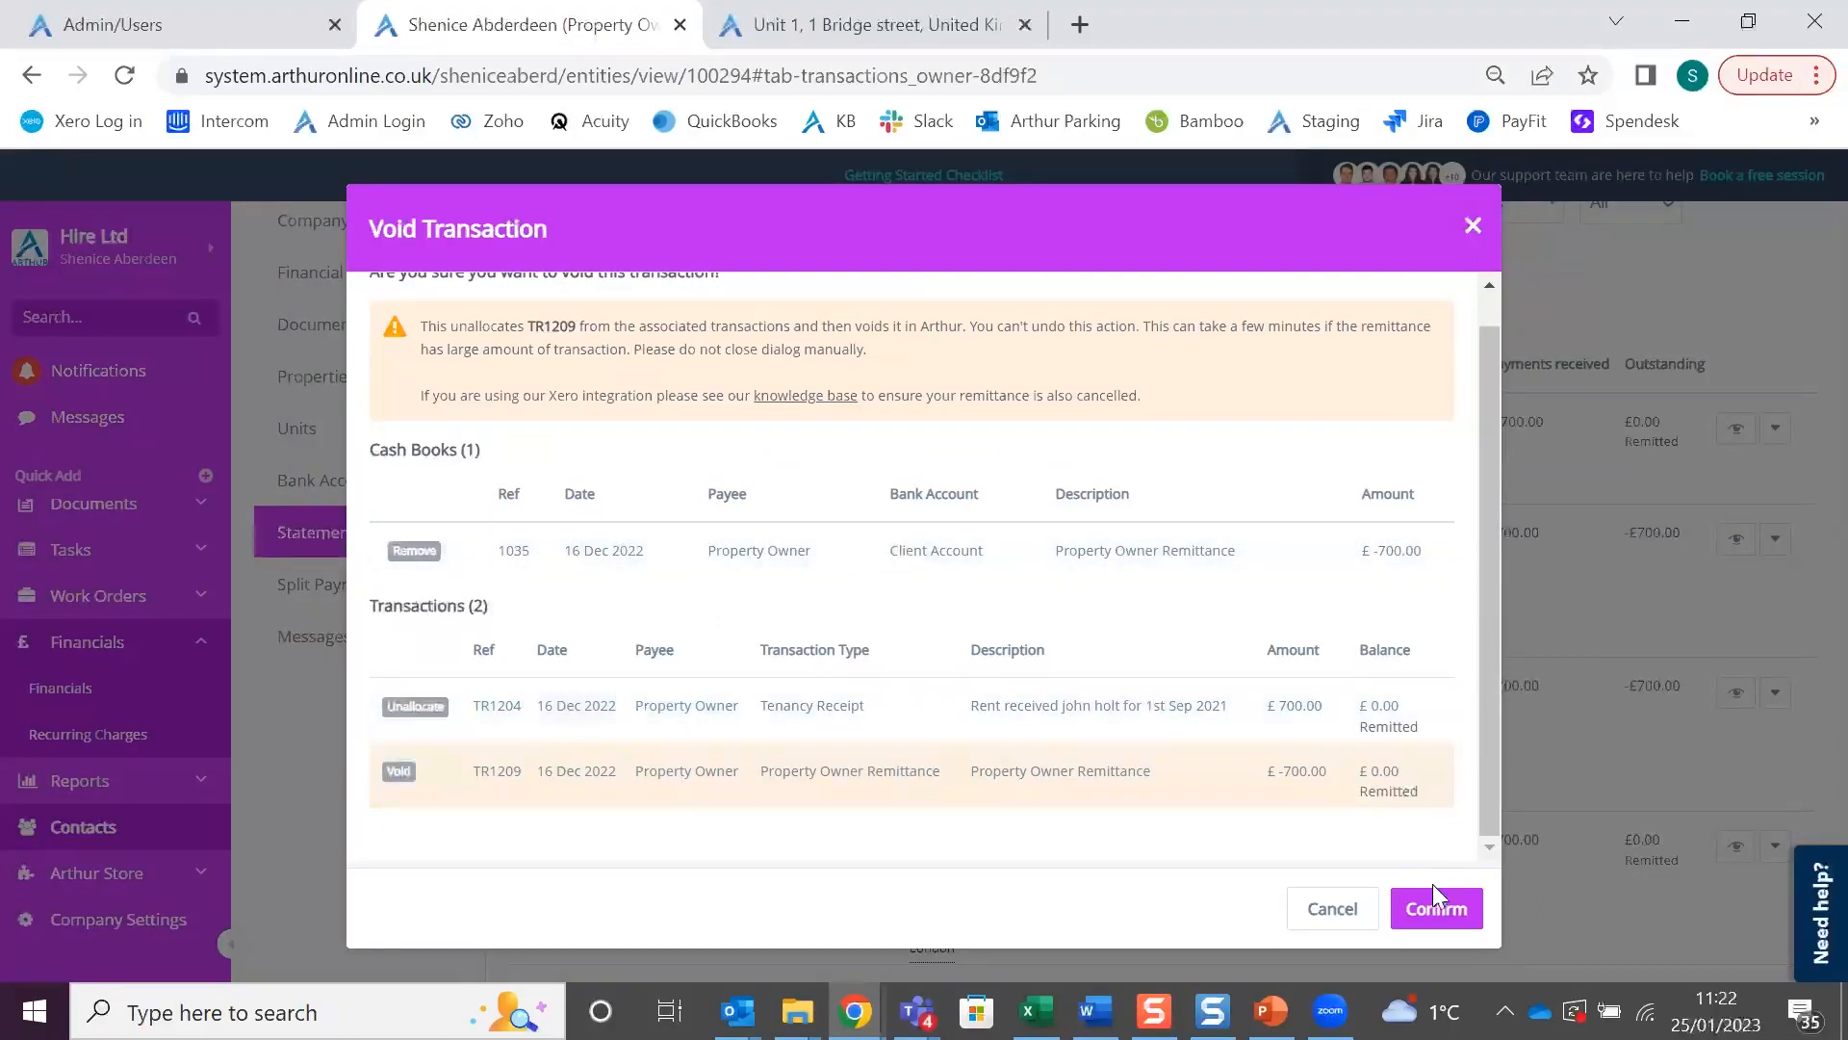
click(1433, 910)
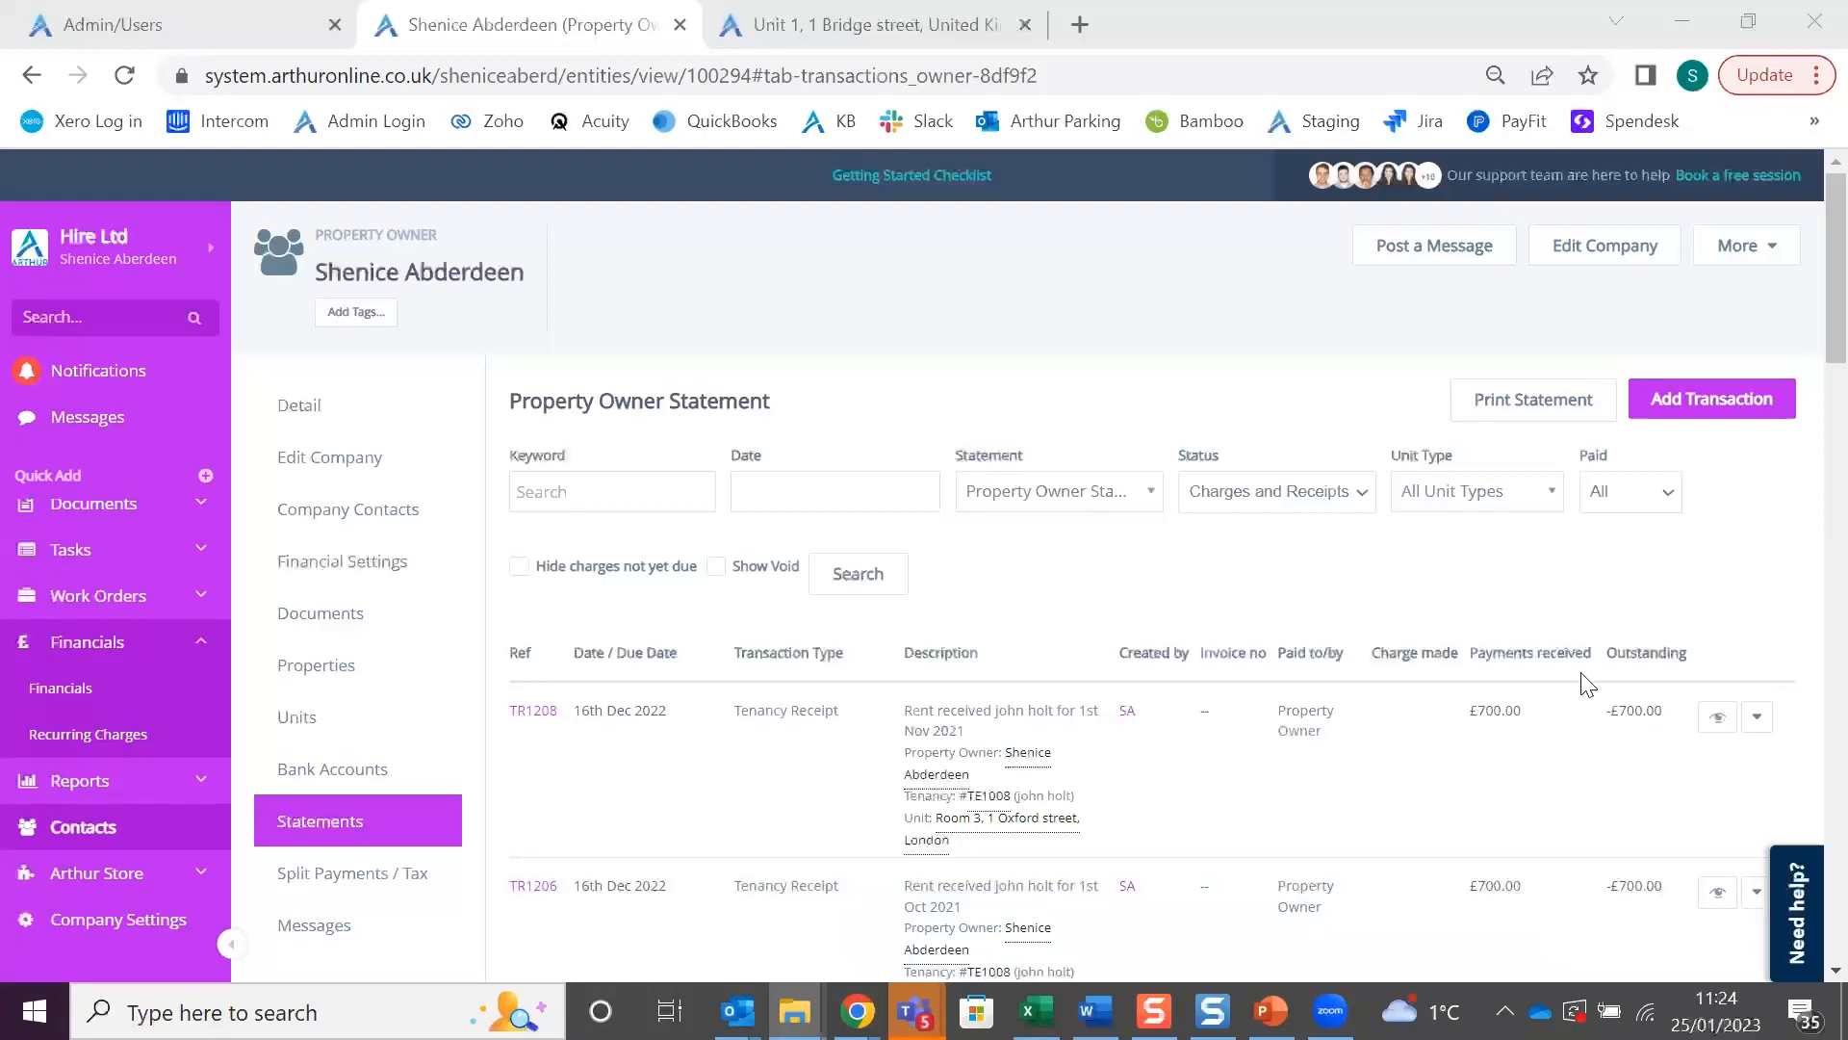
Open tenancy receipt TR1208 for editing, show its available bank accounts, and cancel without changing it
click(1757, 718)
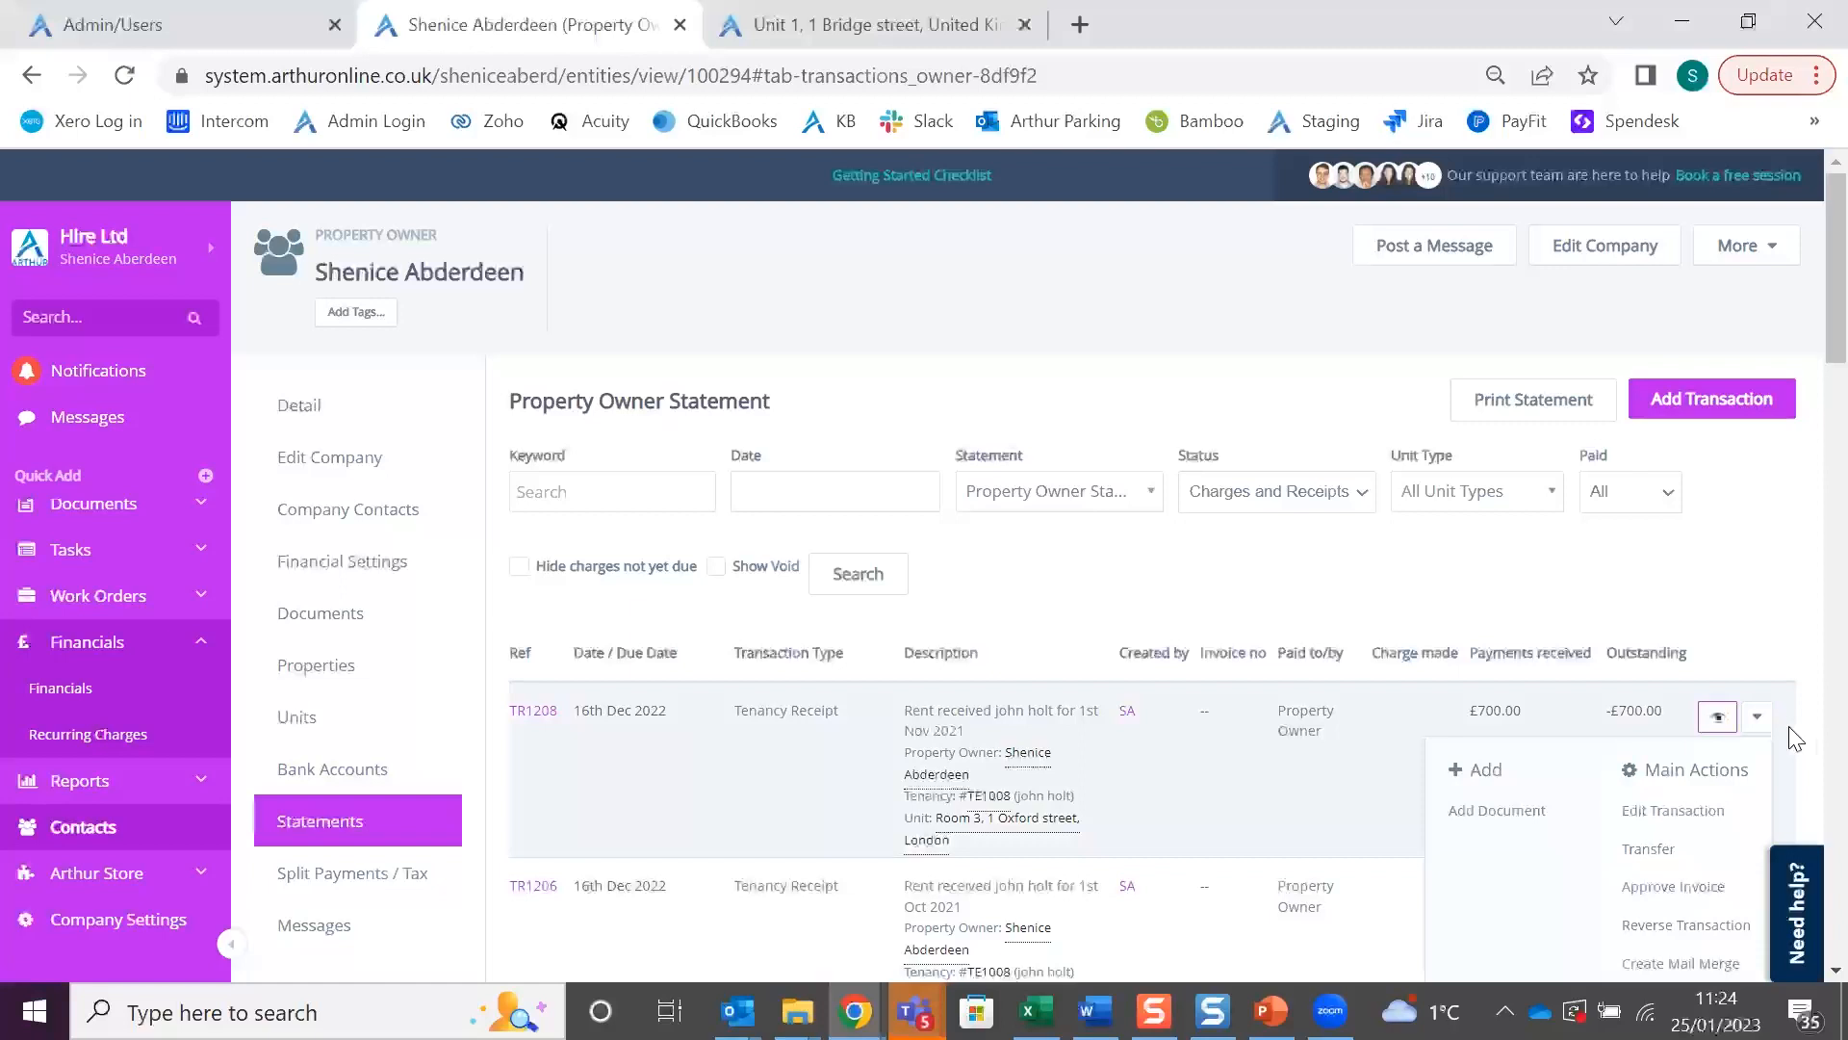
click(1673, 814)
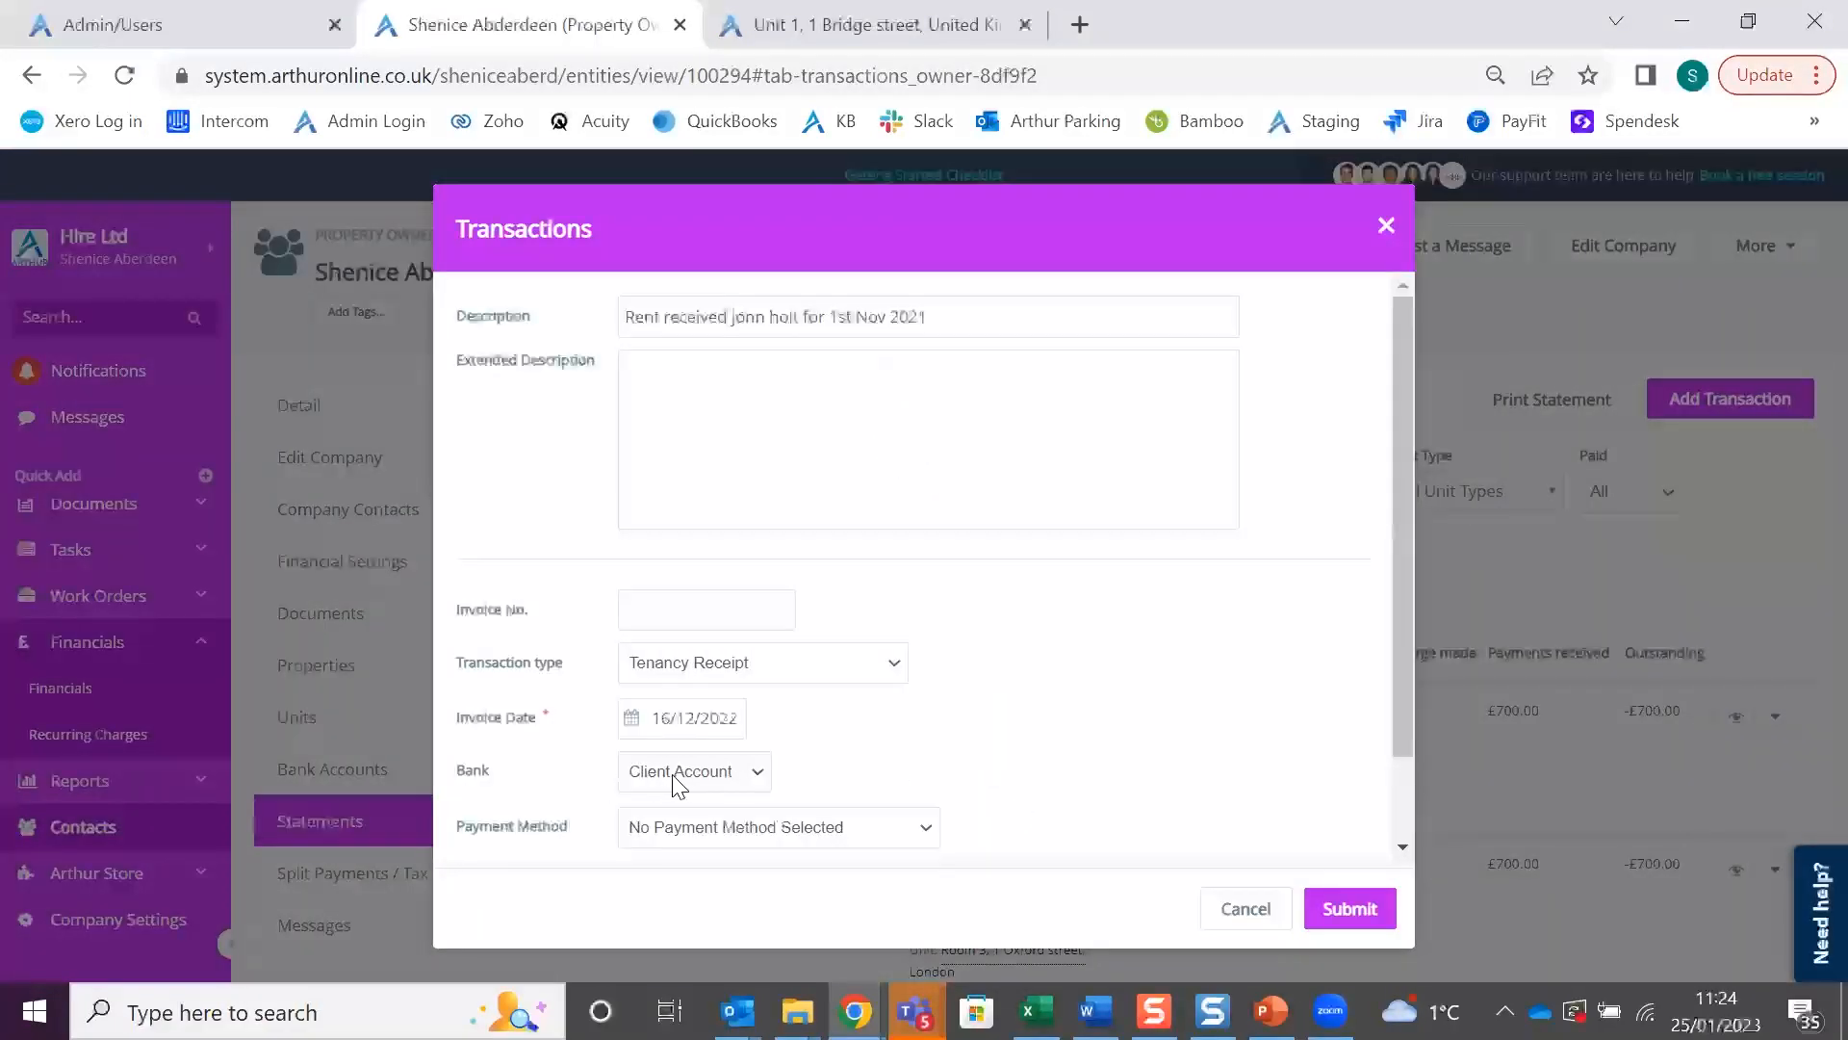
click(683, 785)
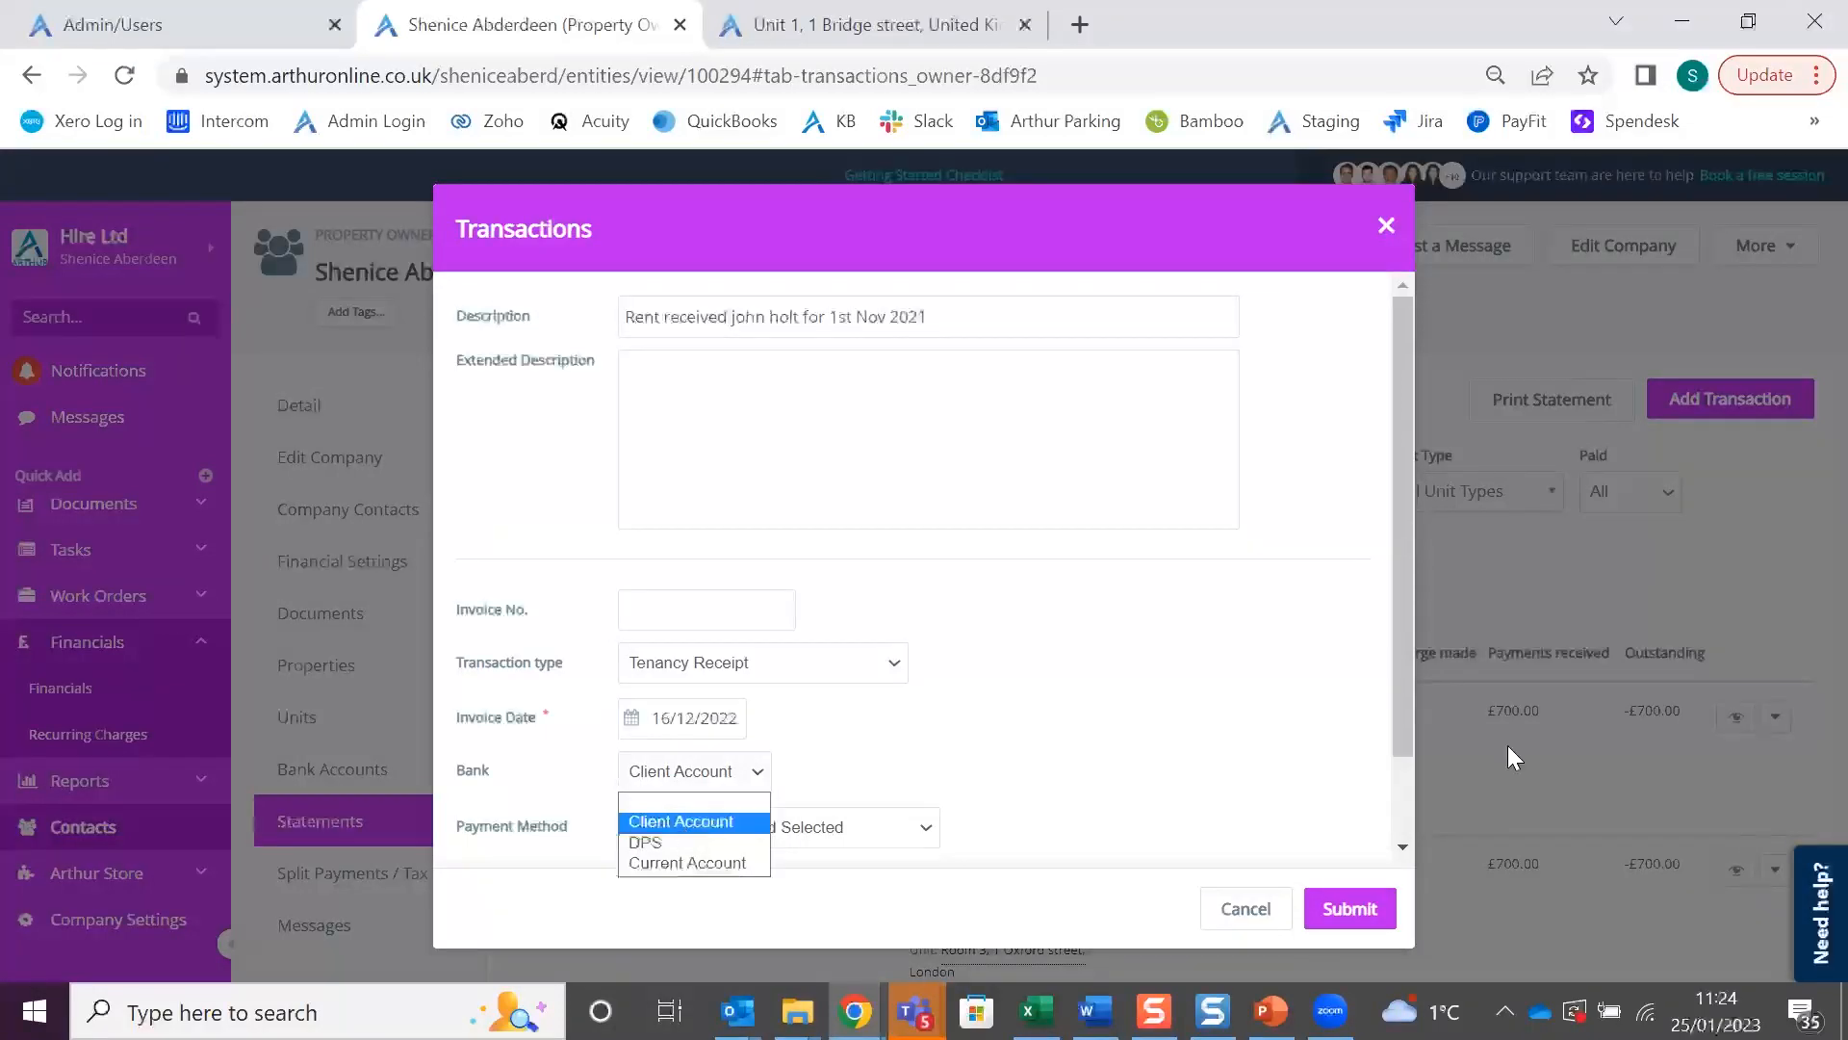
click(1273, 908)
click(1269, 907)
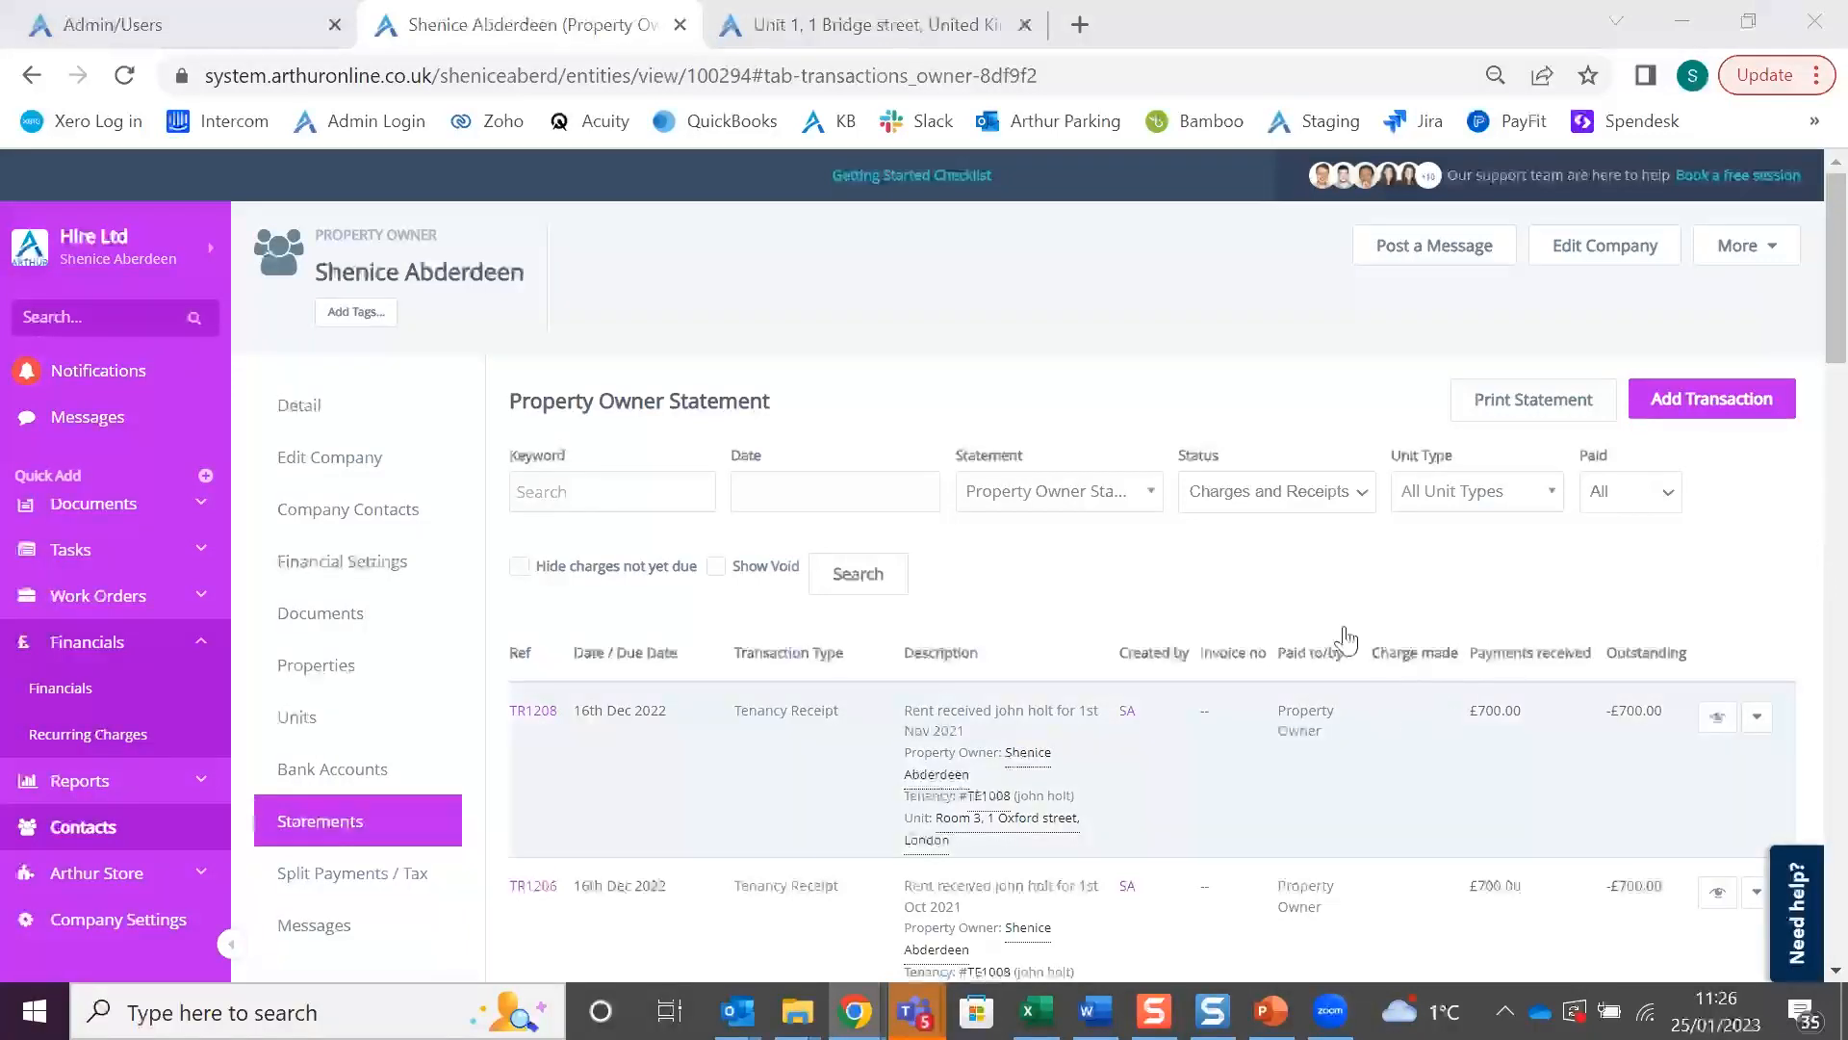
Open the second owner's remittance in the remittance list, proceed with all its transactions, and view the remittance date choices
click(46, 700)
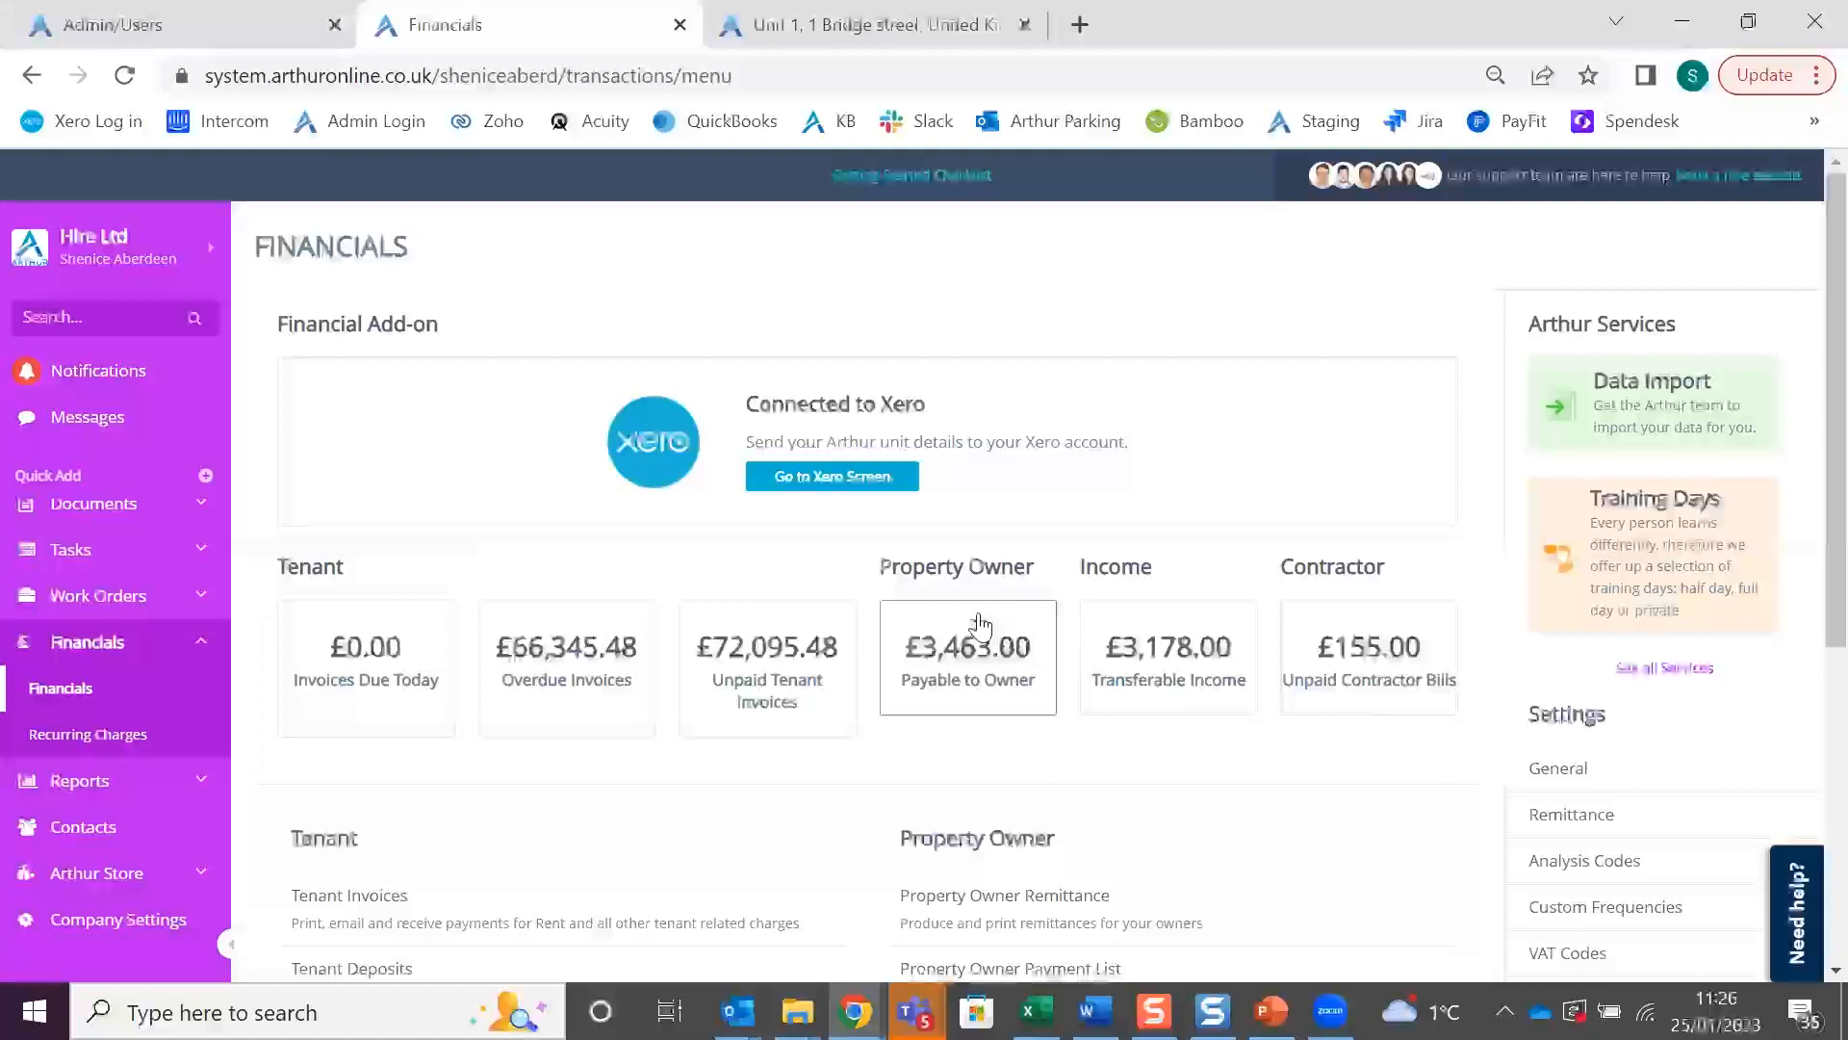
click(972, 654)
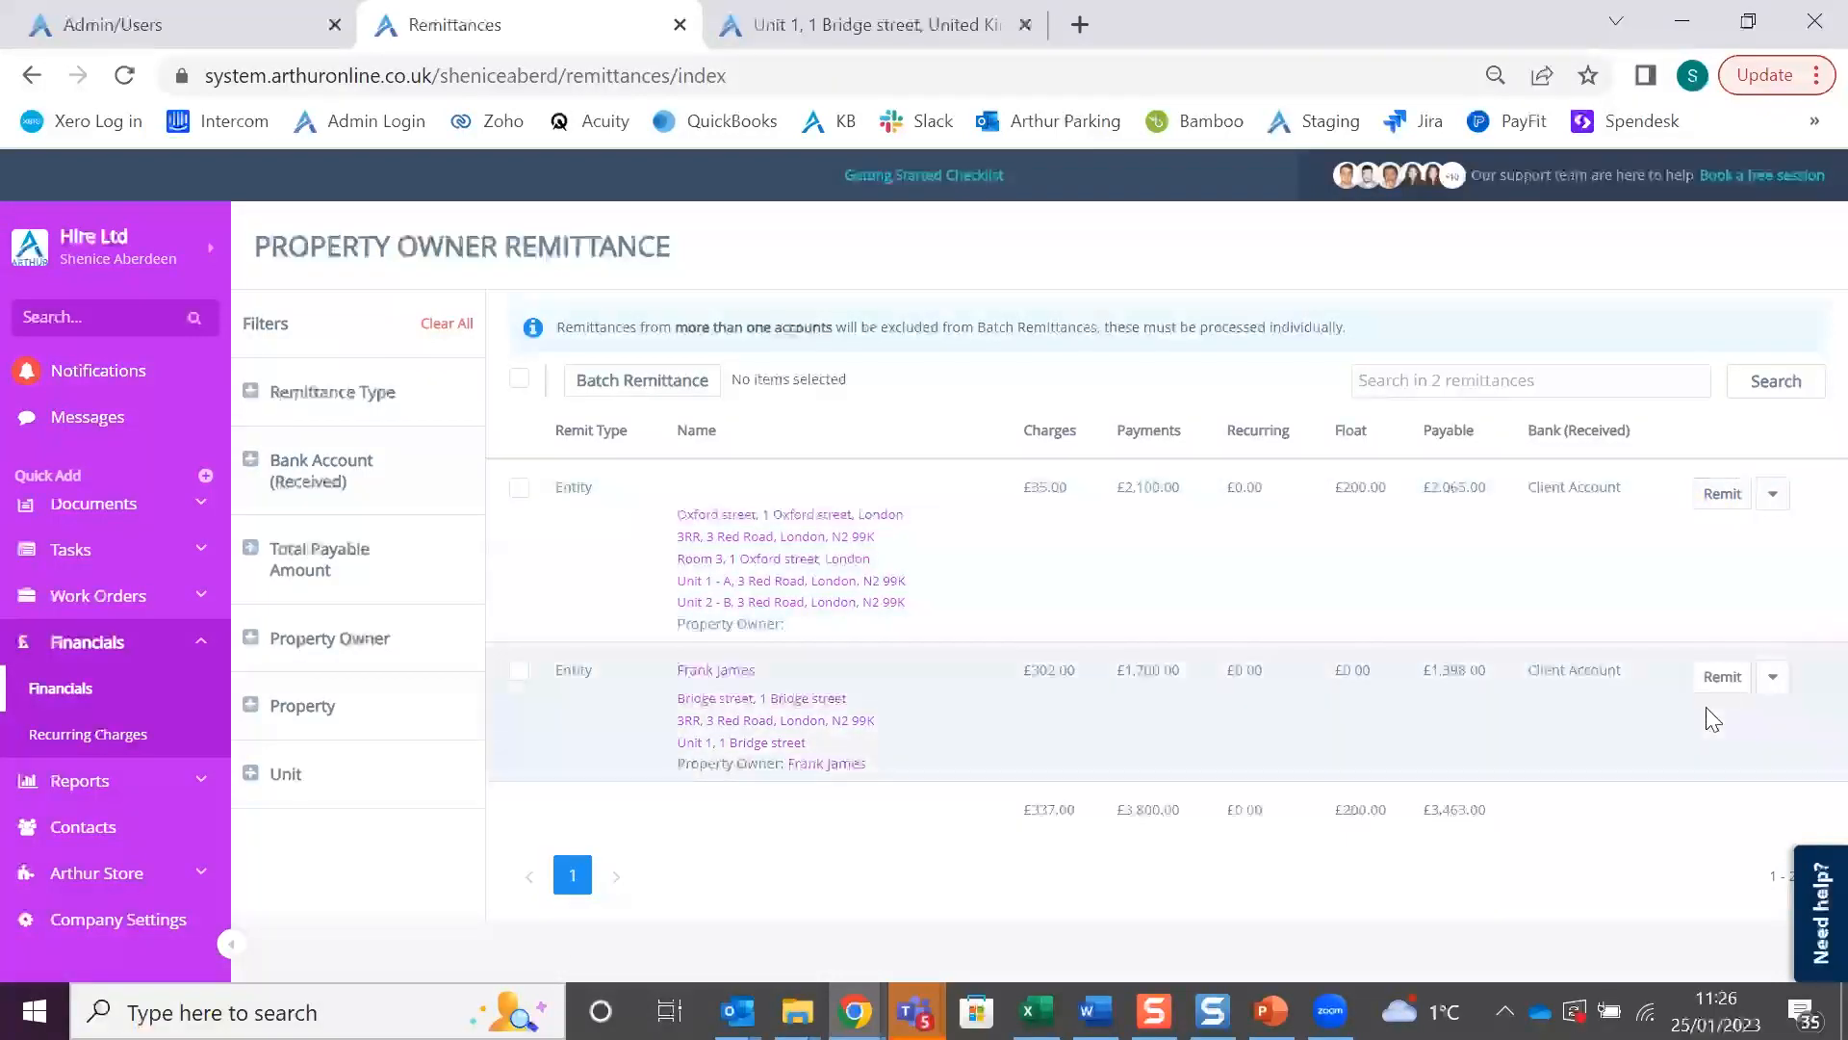
click(1719, 677)
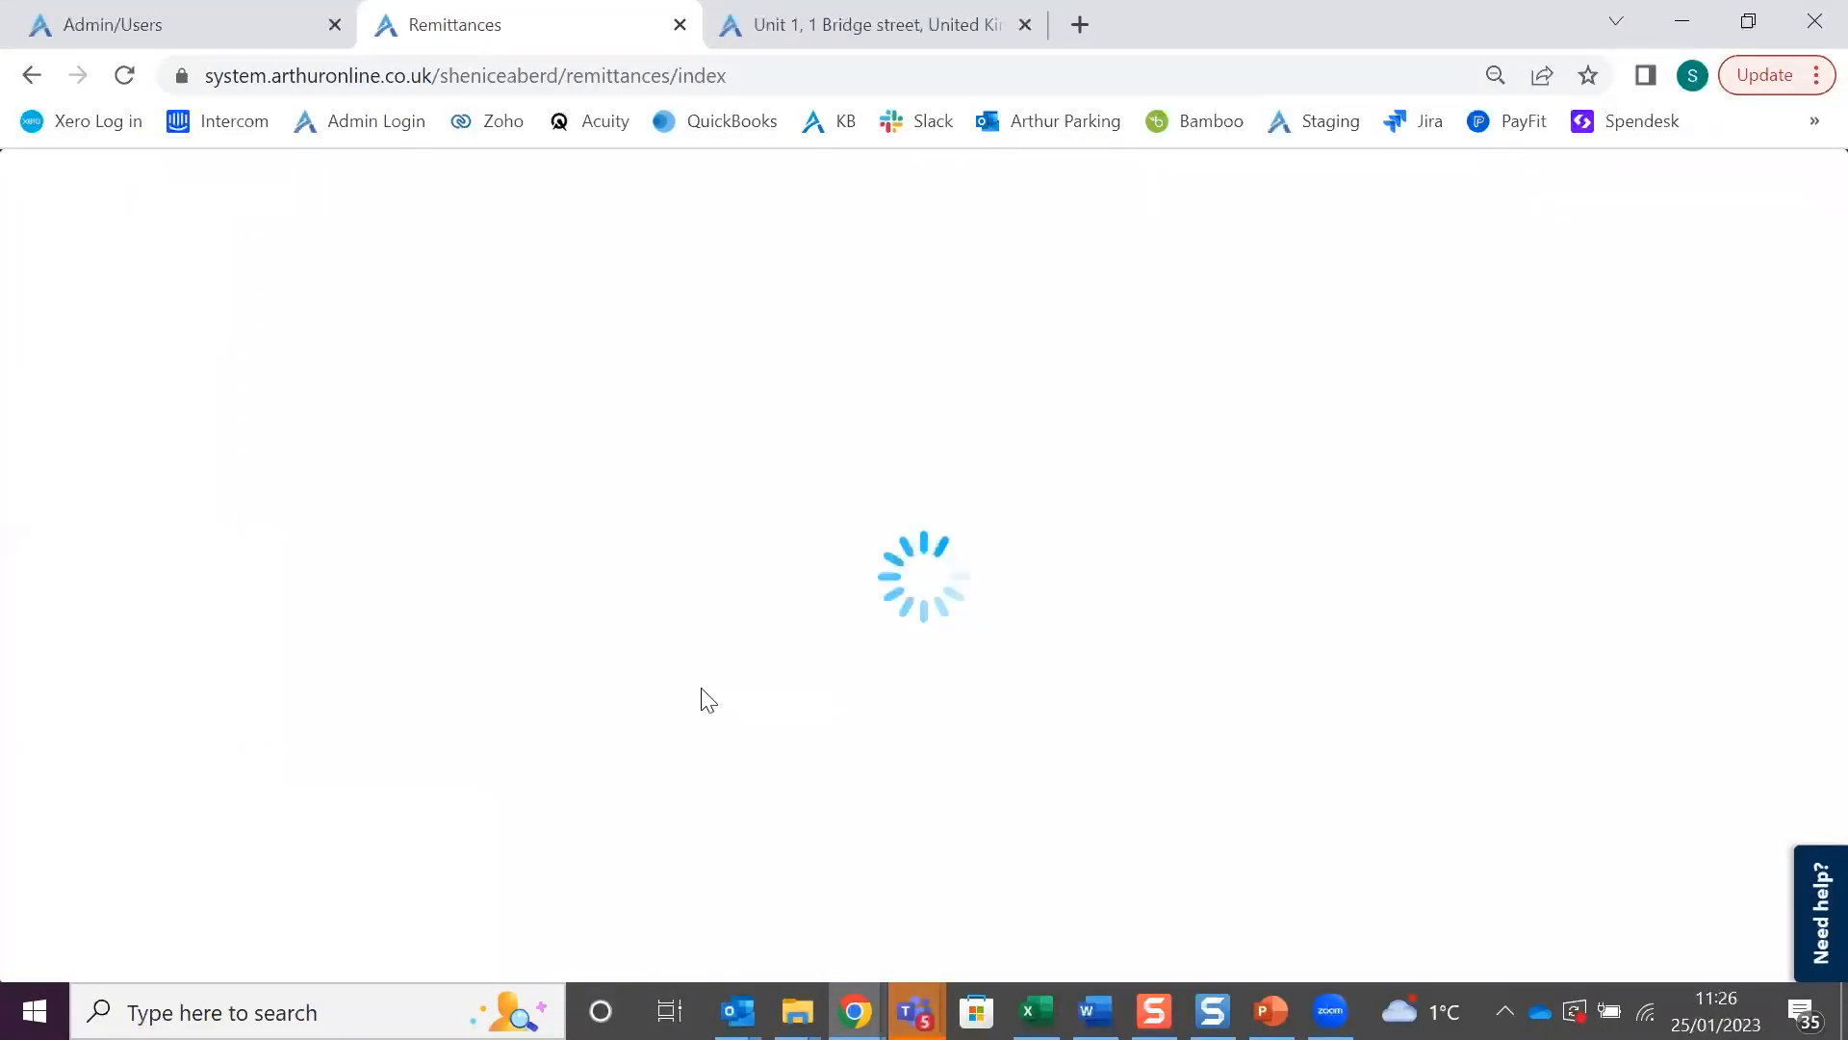
scroll(787, 749, down, 5)
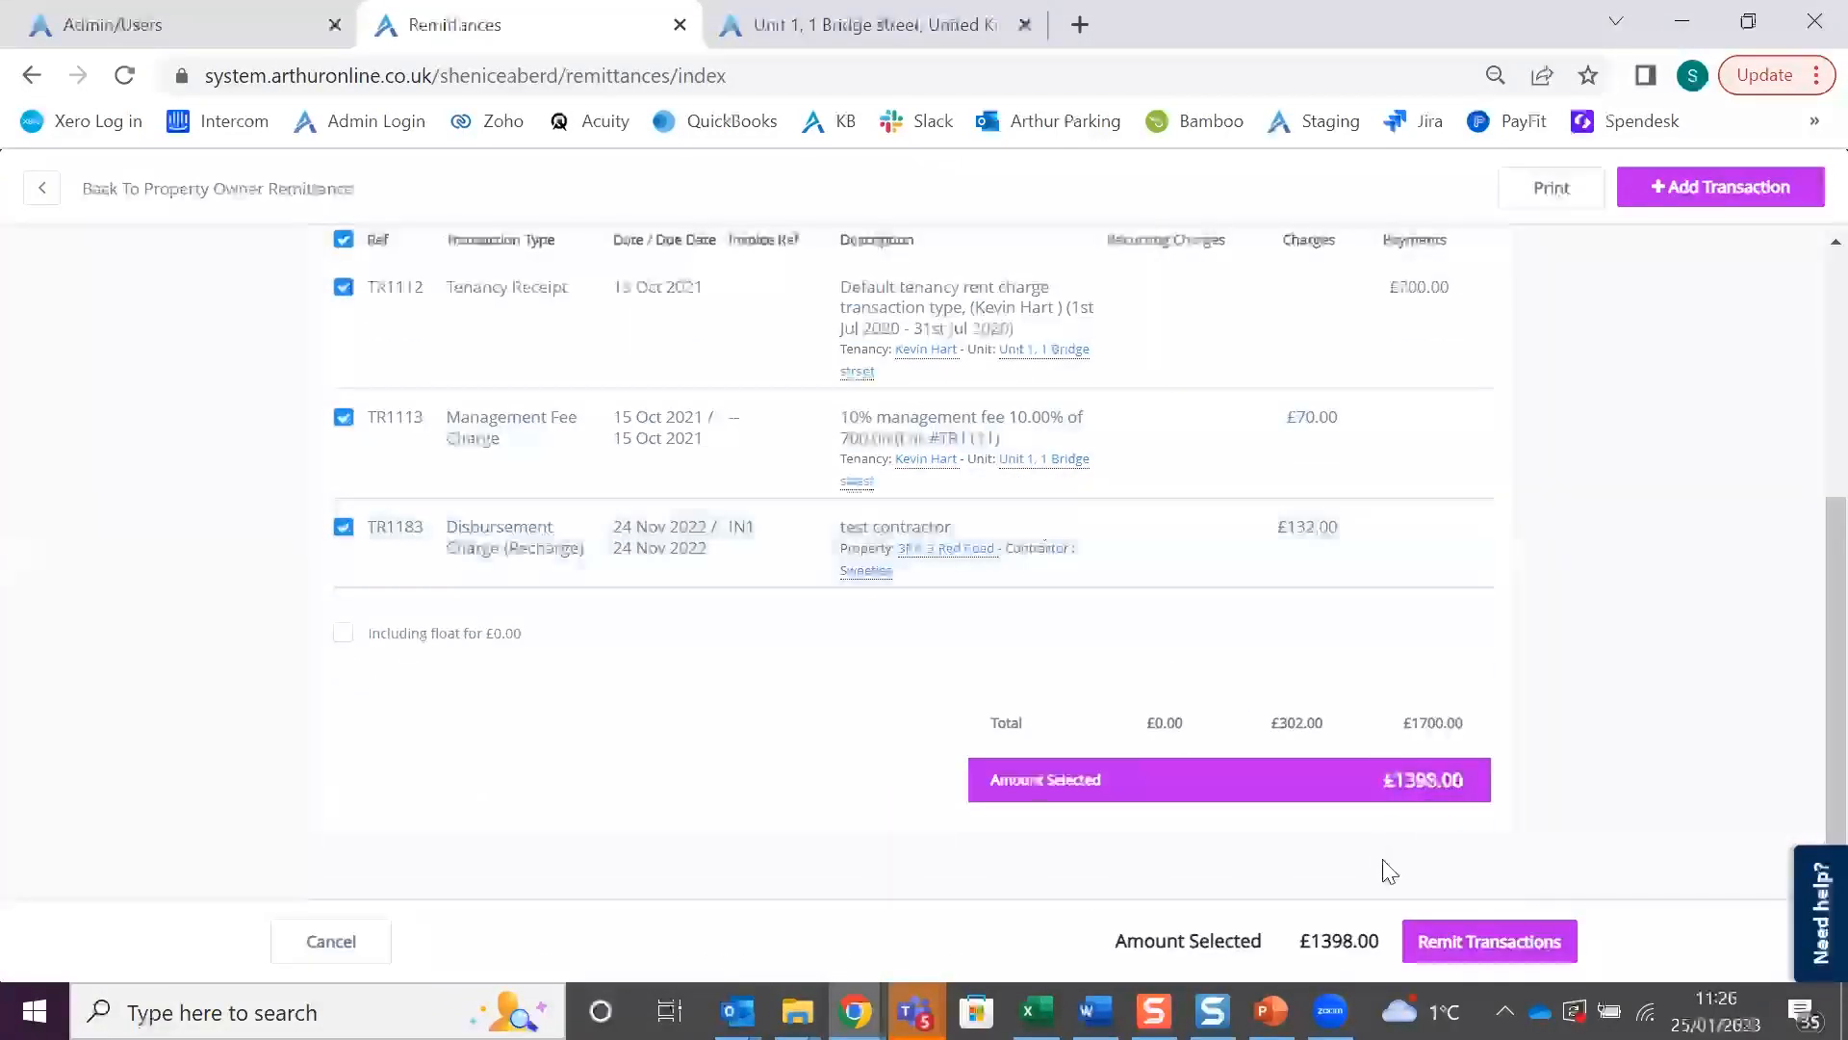
click(1465, 941)
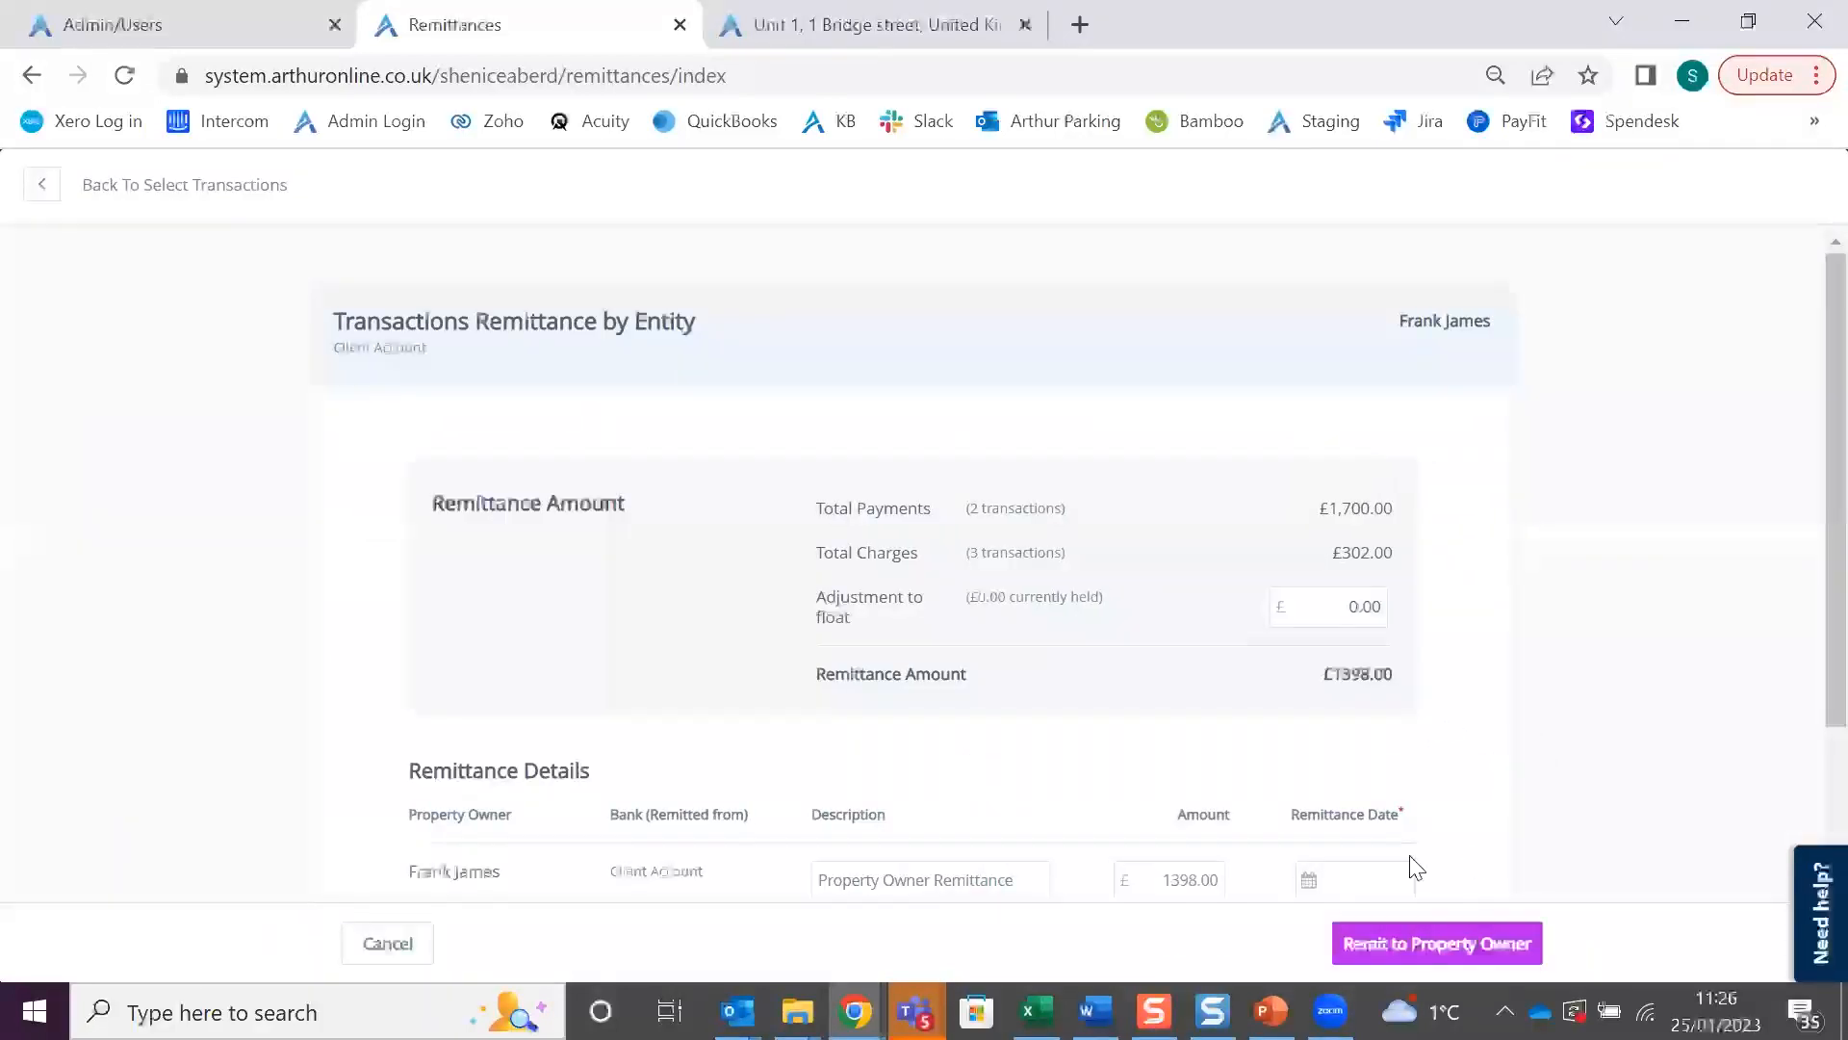
click(1312, 887)
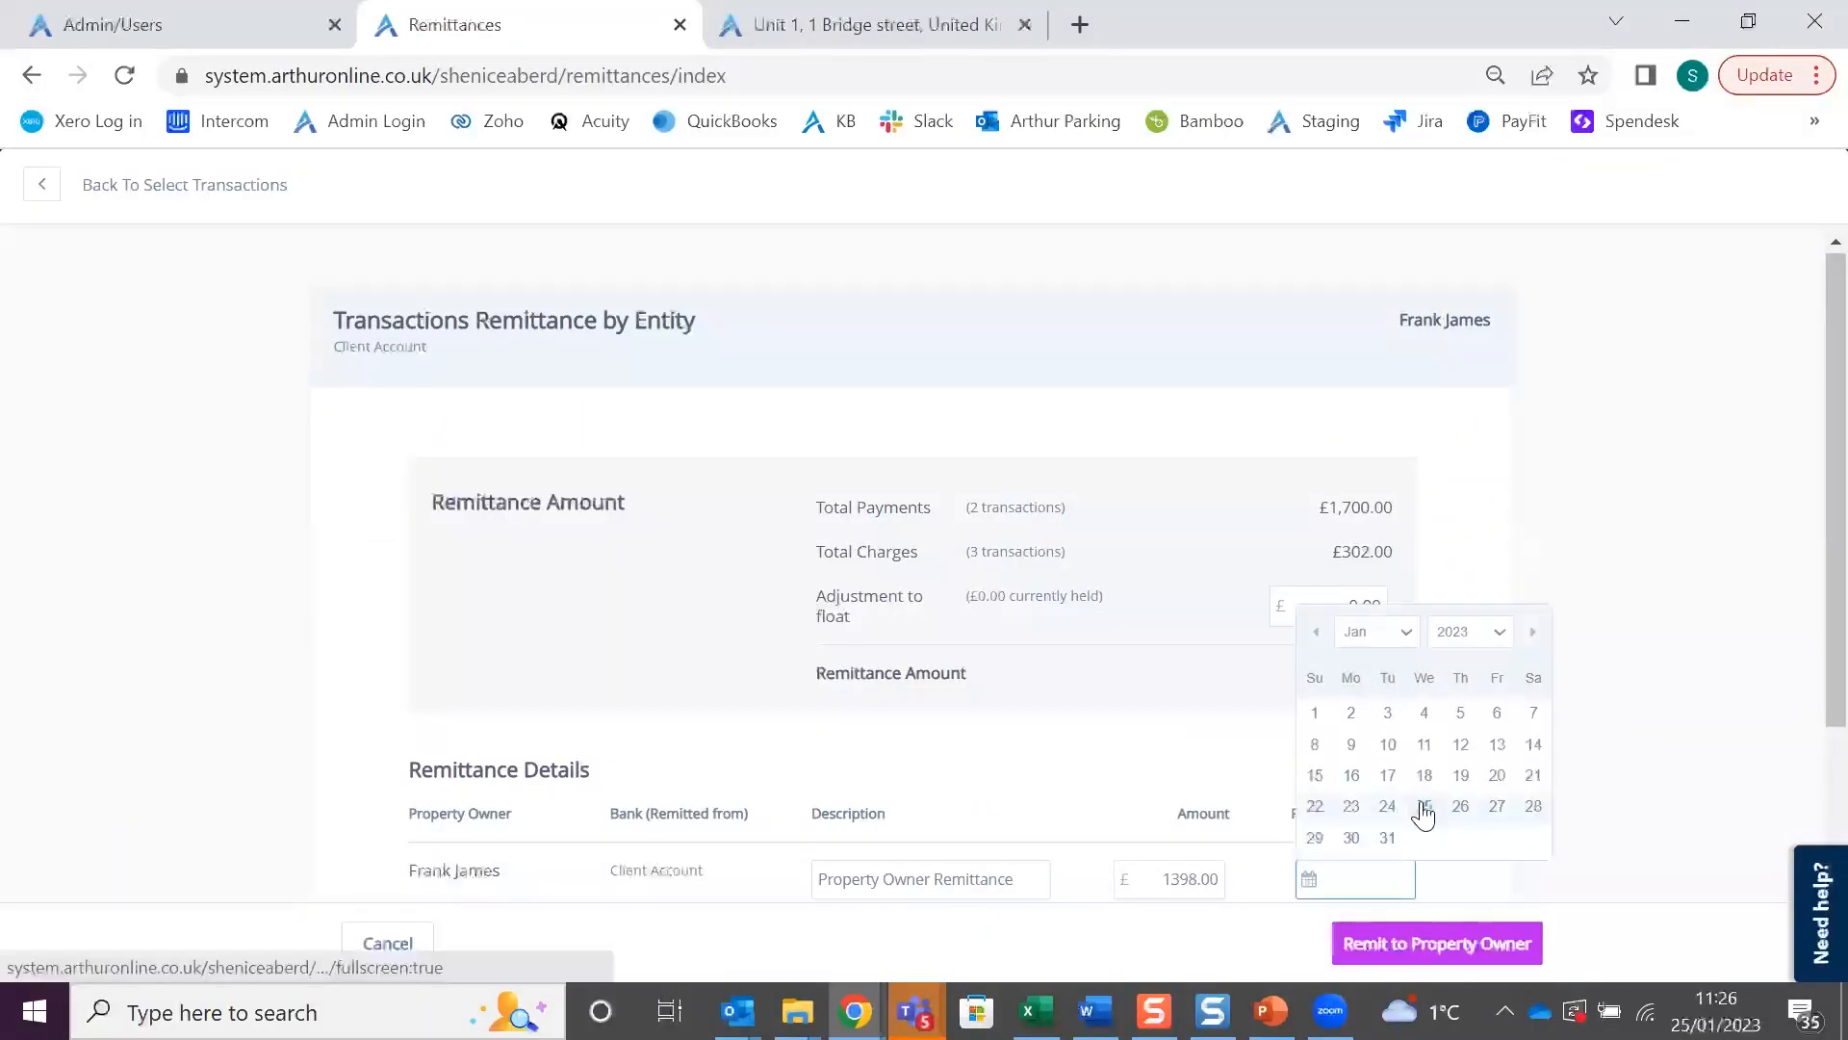
click(1720, 601)
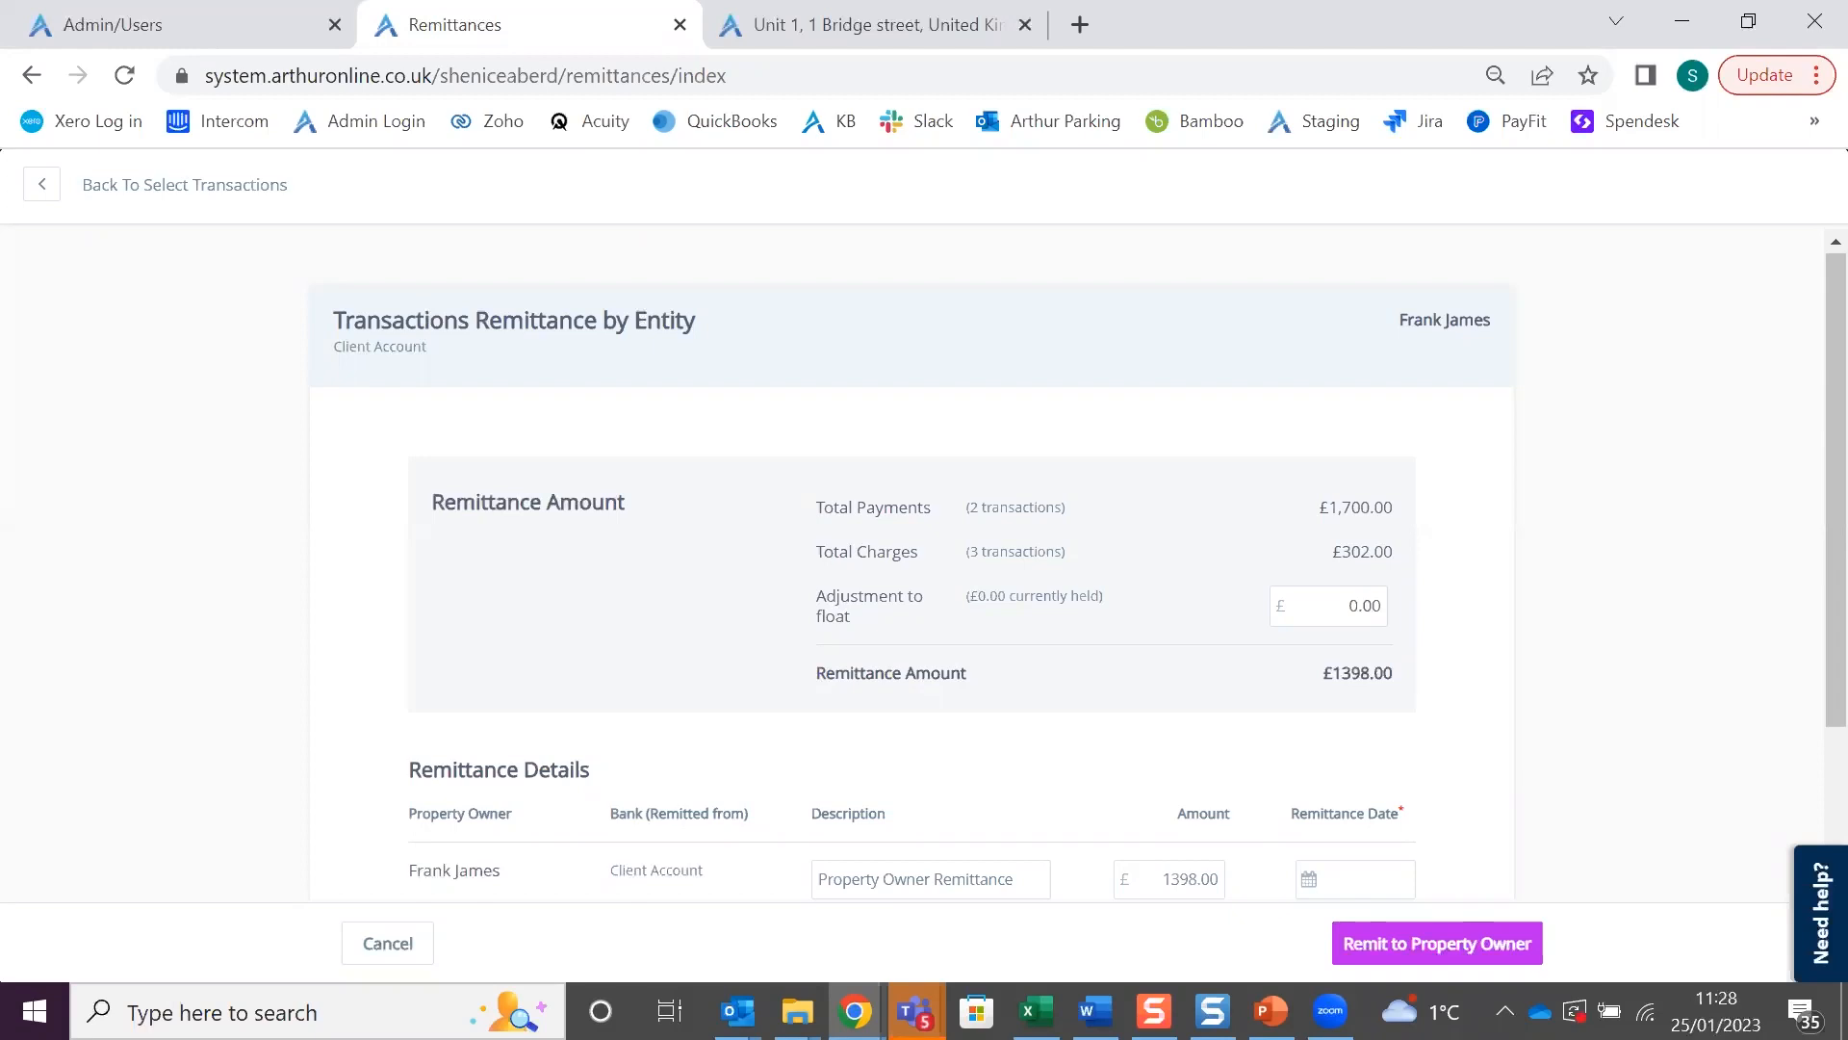
Go back from the remittance details and close the second owner's remittance without processing it
click(41, 185)
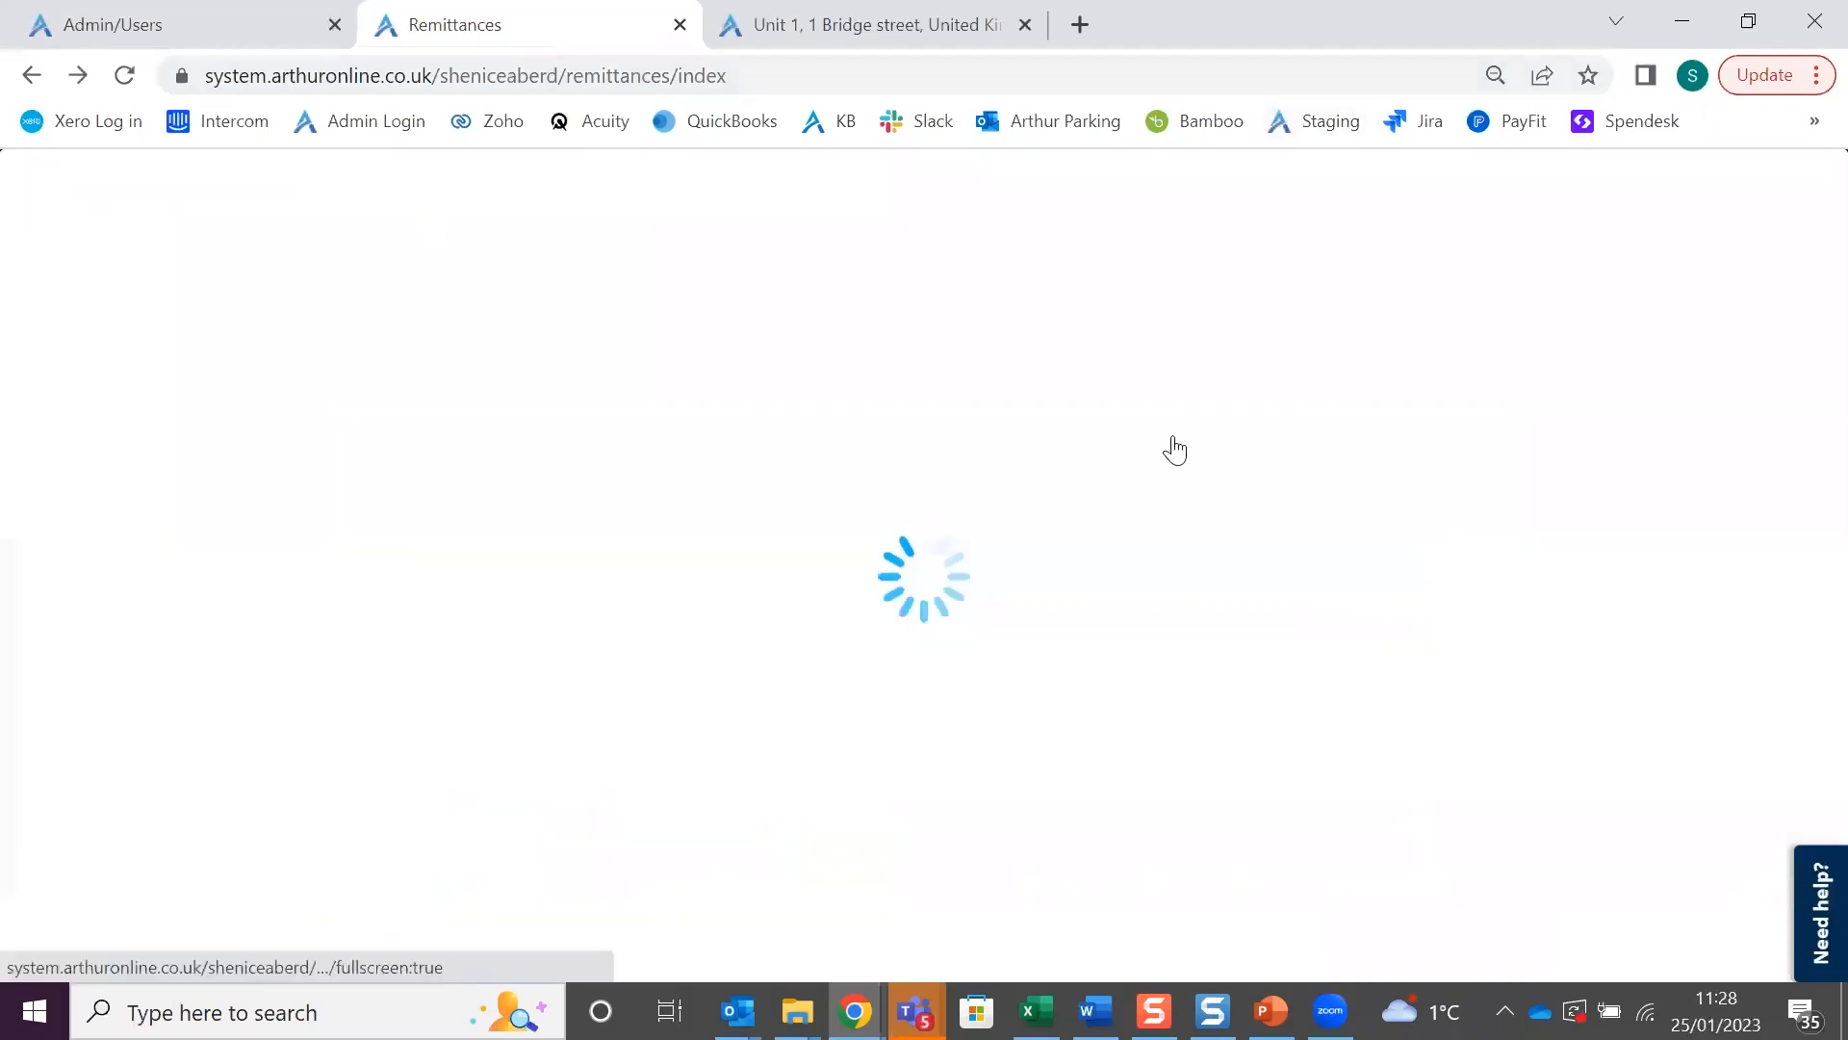
click(42, 188)
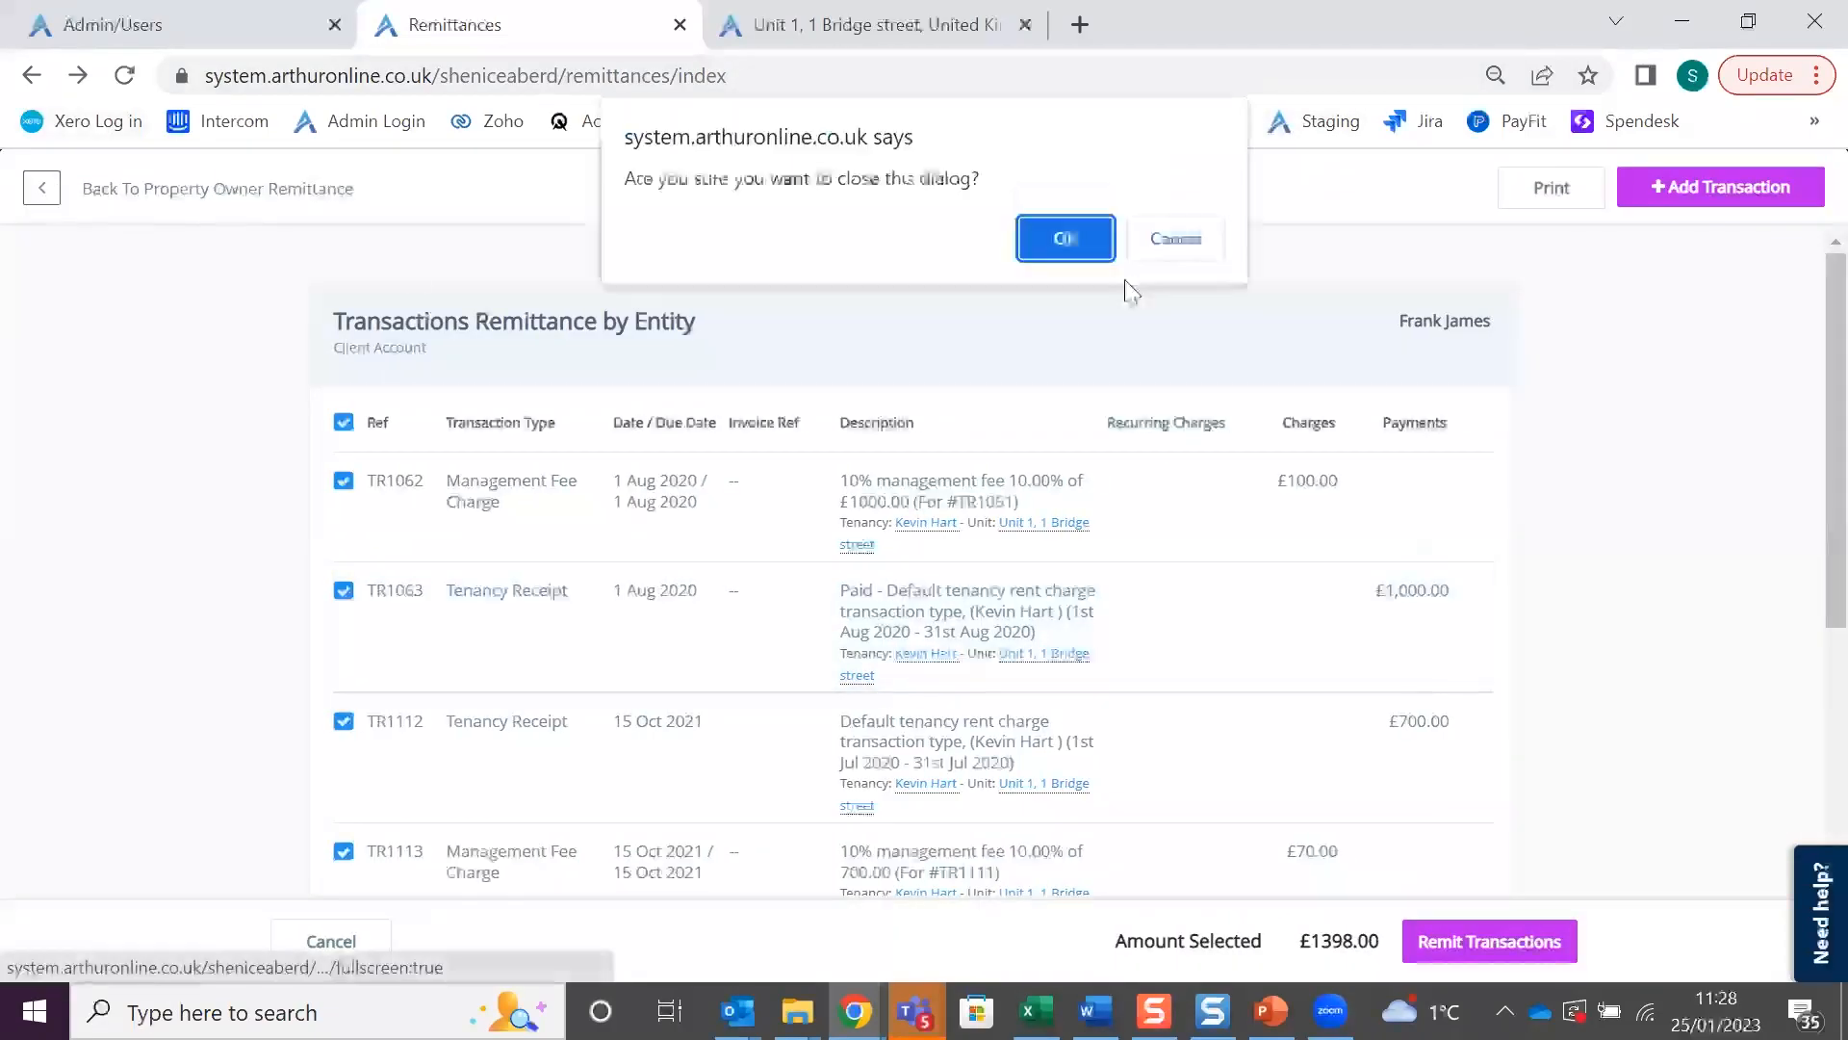
click(1068, 238)
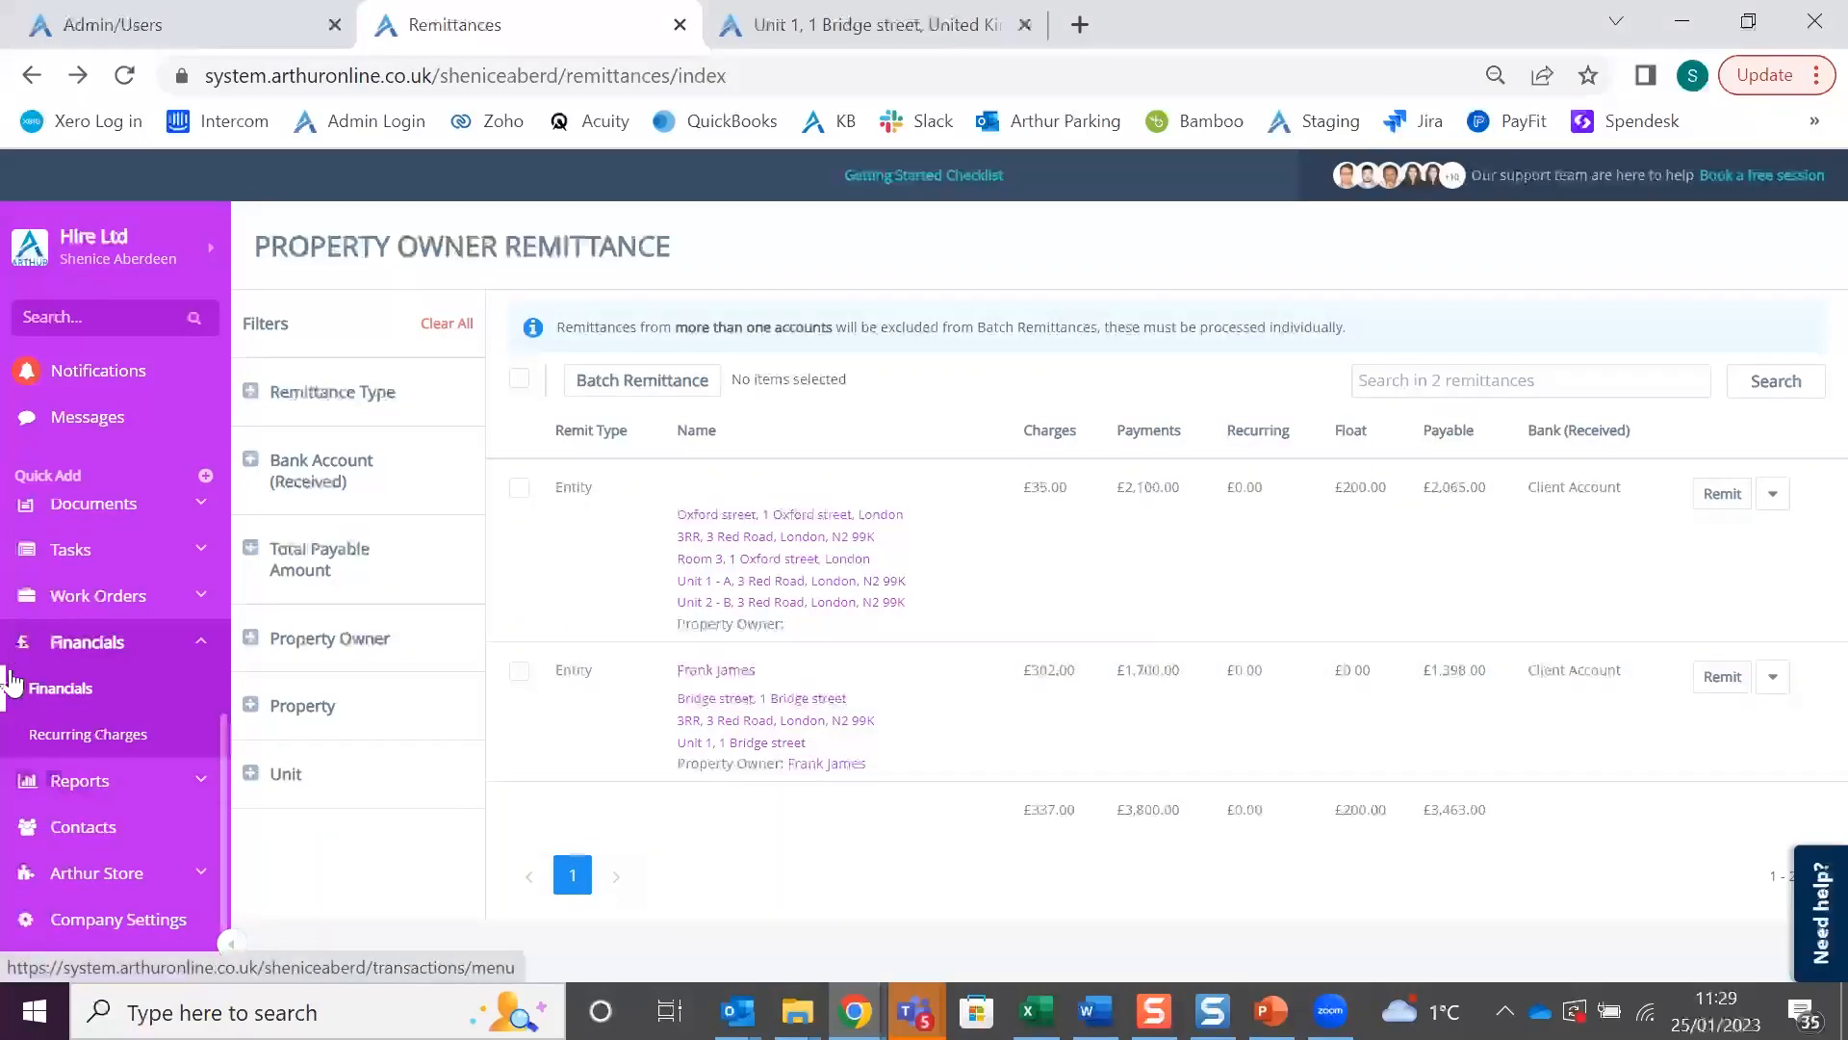
Go to the tenancies list and select all the periodic tenancies
click(80, 688)
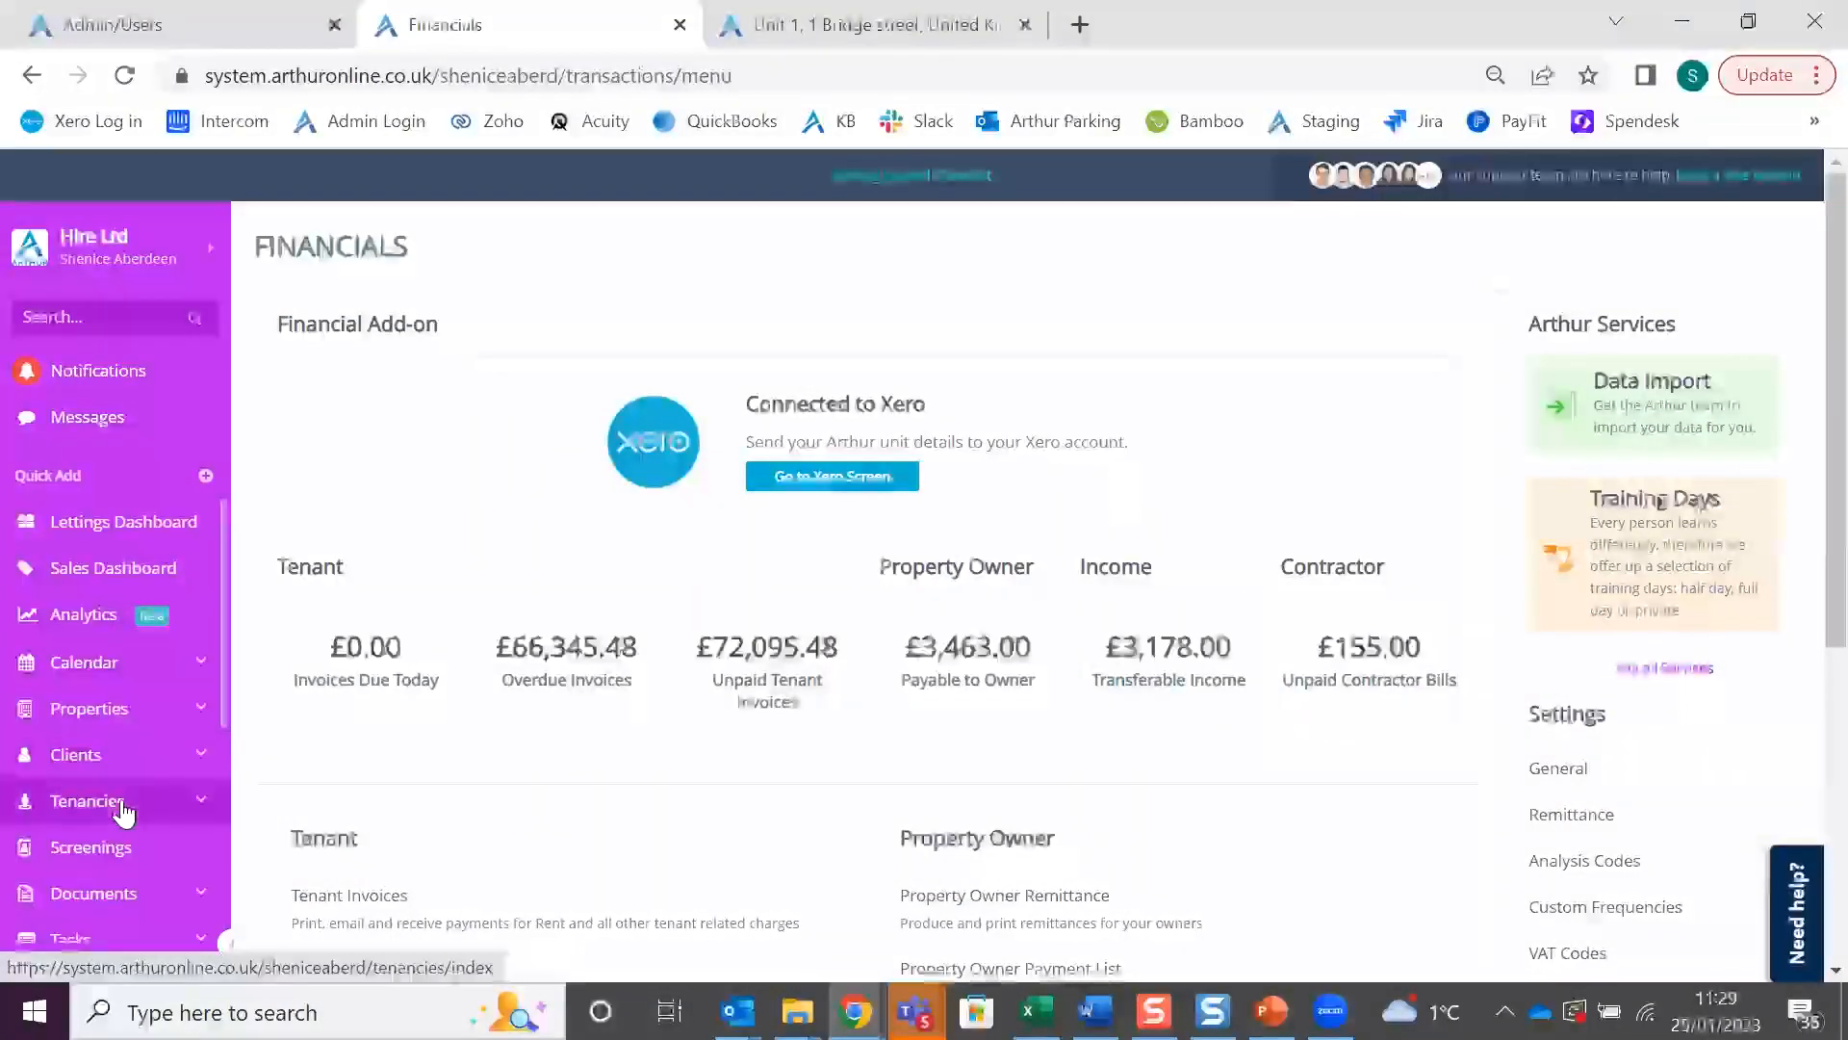
click(123, 803)
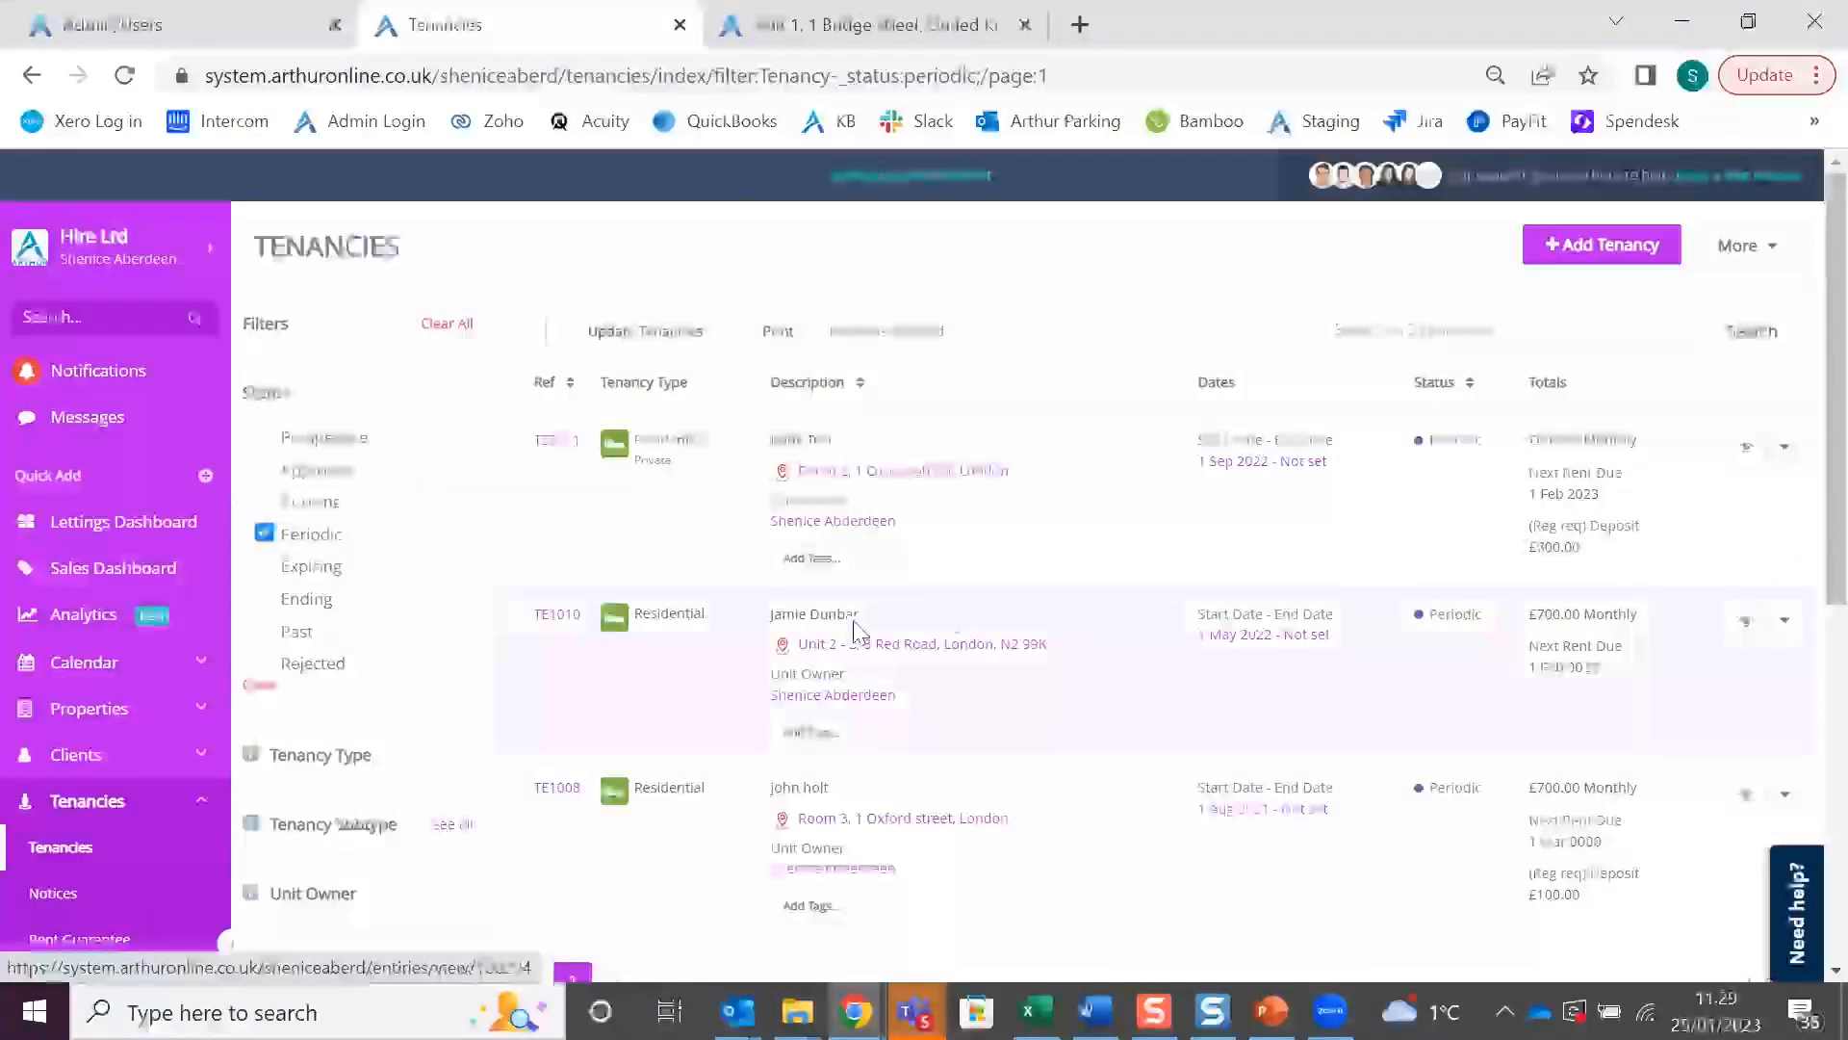
scroll(639, 507, down, 2)
click(520, 296)
click(520, 471)
scroll(999, 554, up, 2)
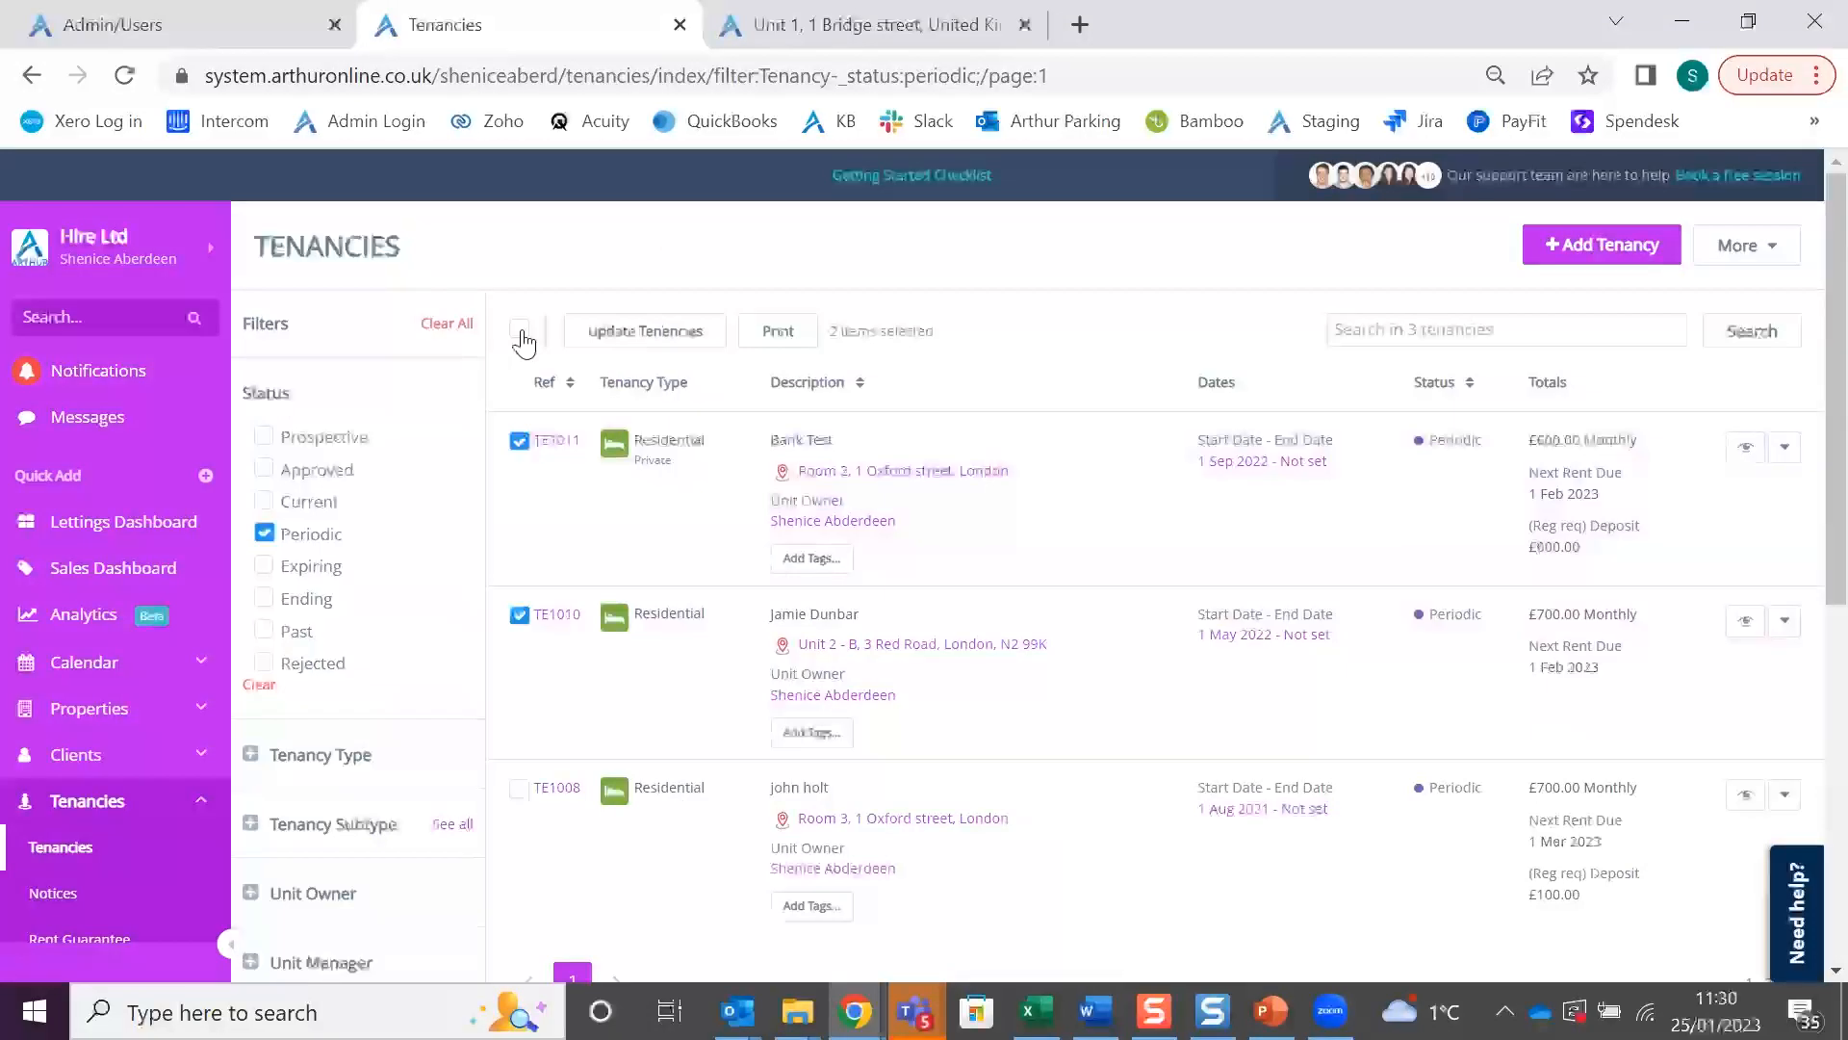
click(520, 330)
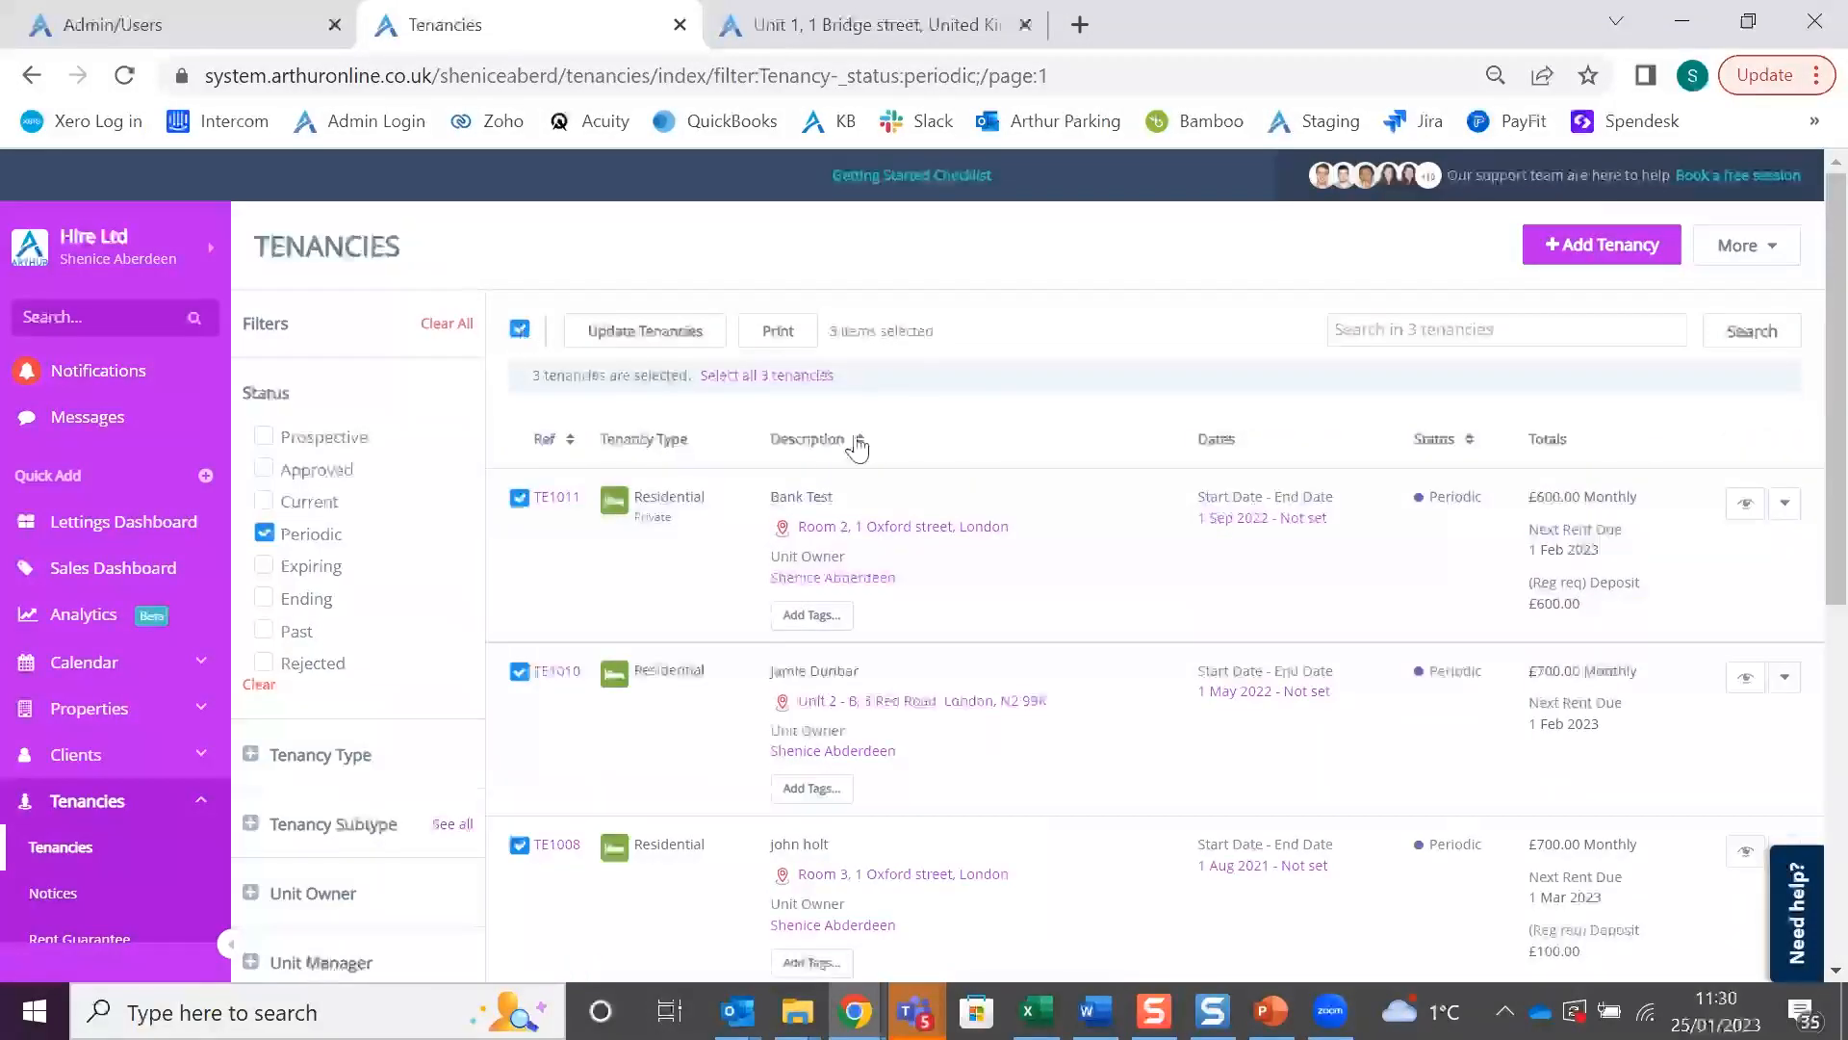
click(776, 384)
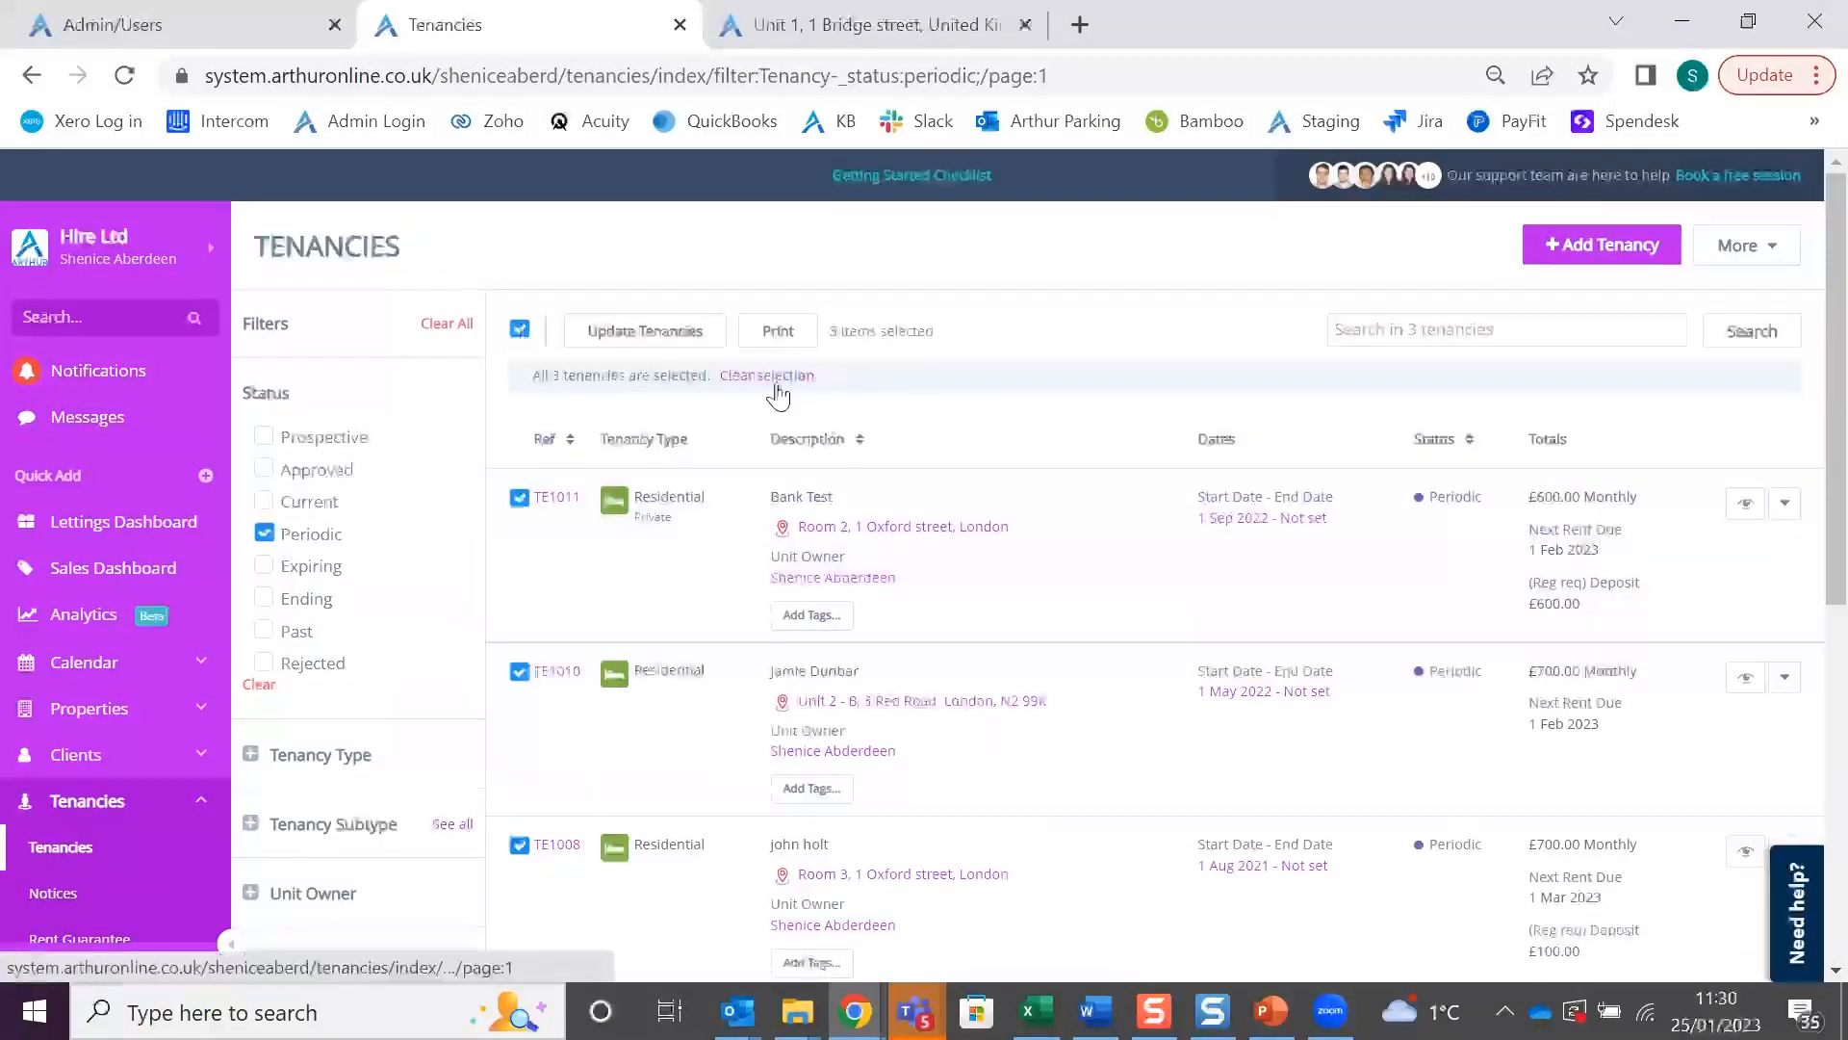
Batch update the selected tenancies with Client Account as both the rent payment bank and the deposit payment bank
click(616, 331)
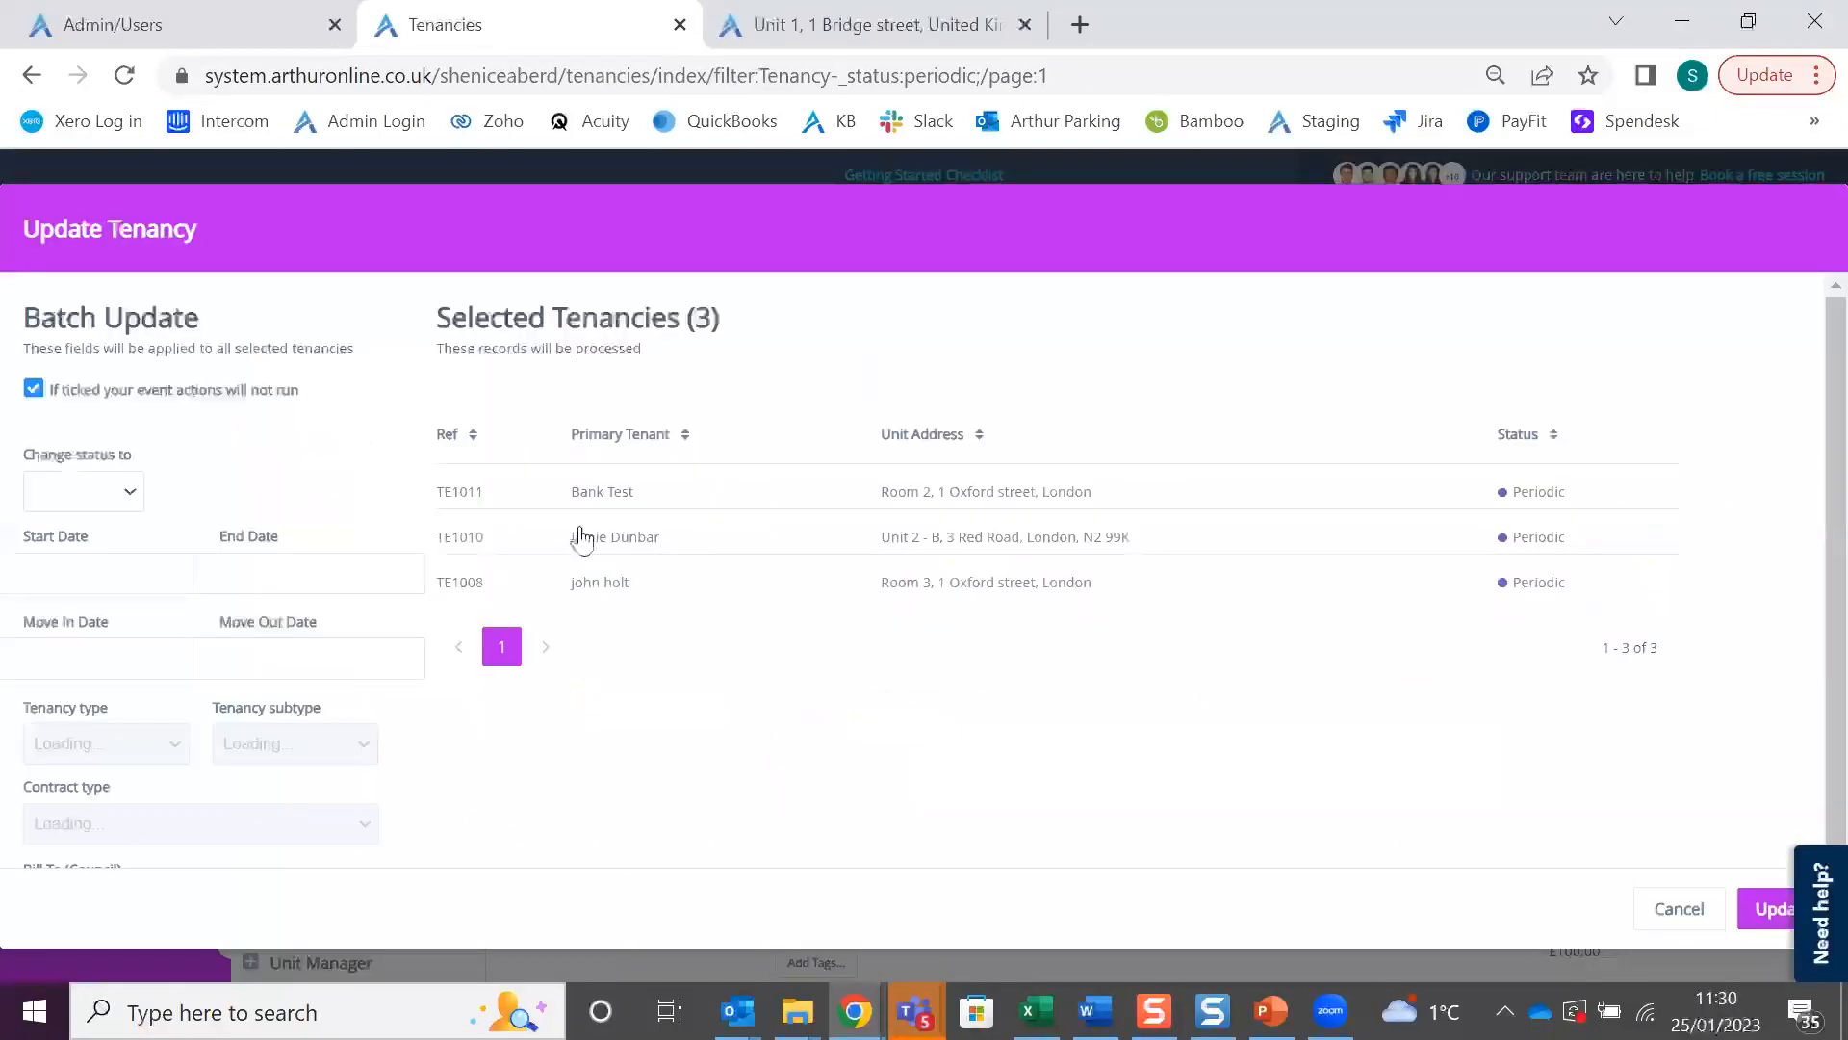
scroll(159, 698, down, 2)
scroll(173, 691, down, 3)
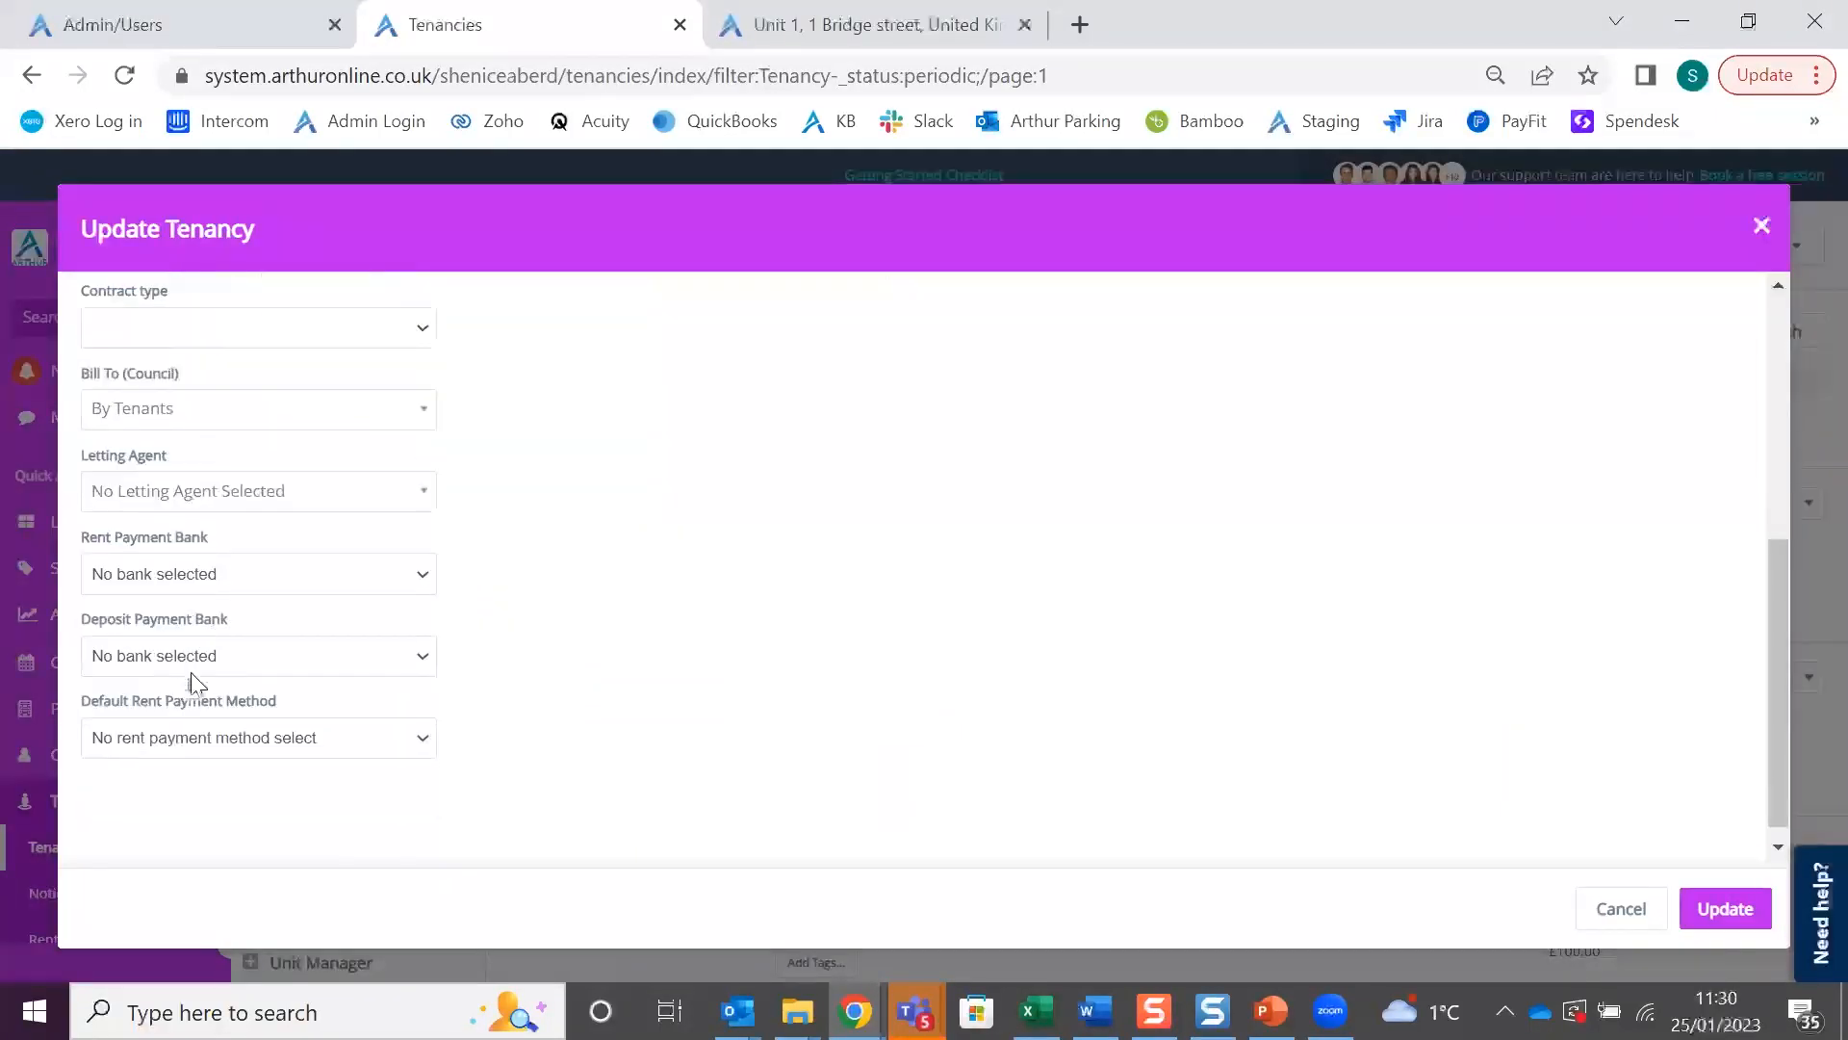
click(285, 566)
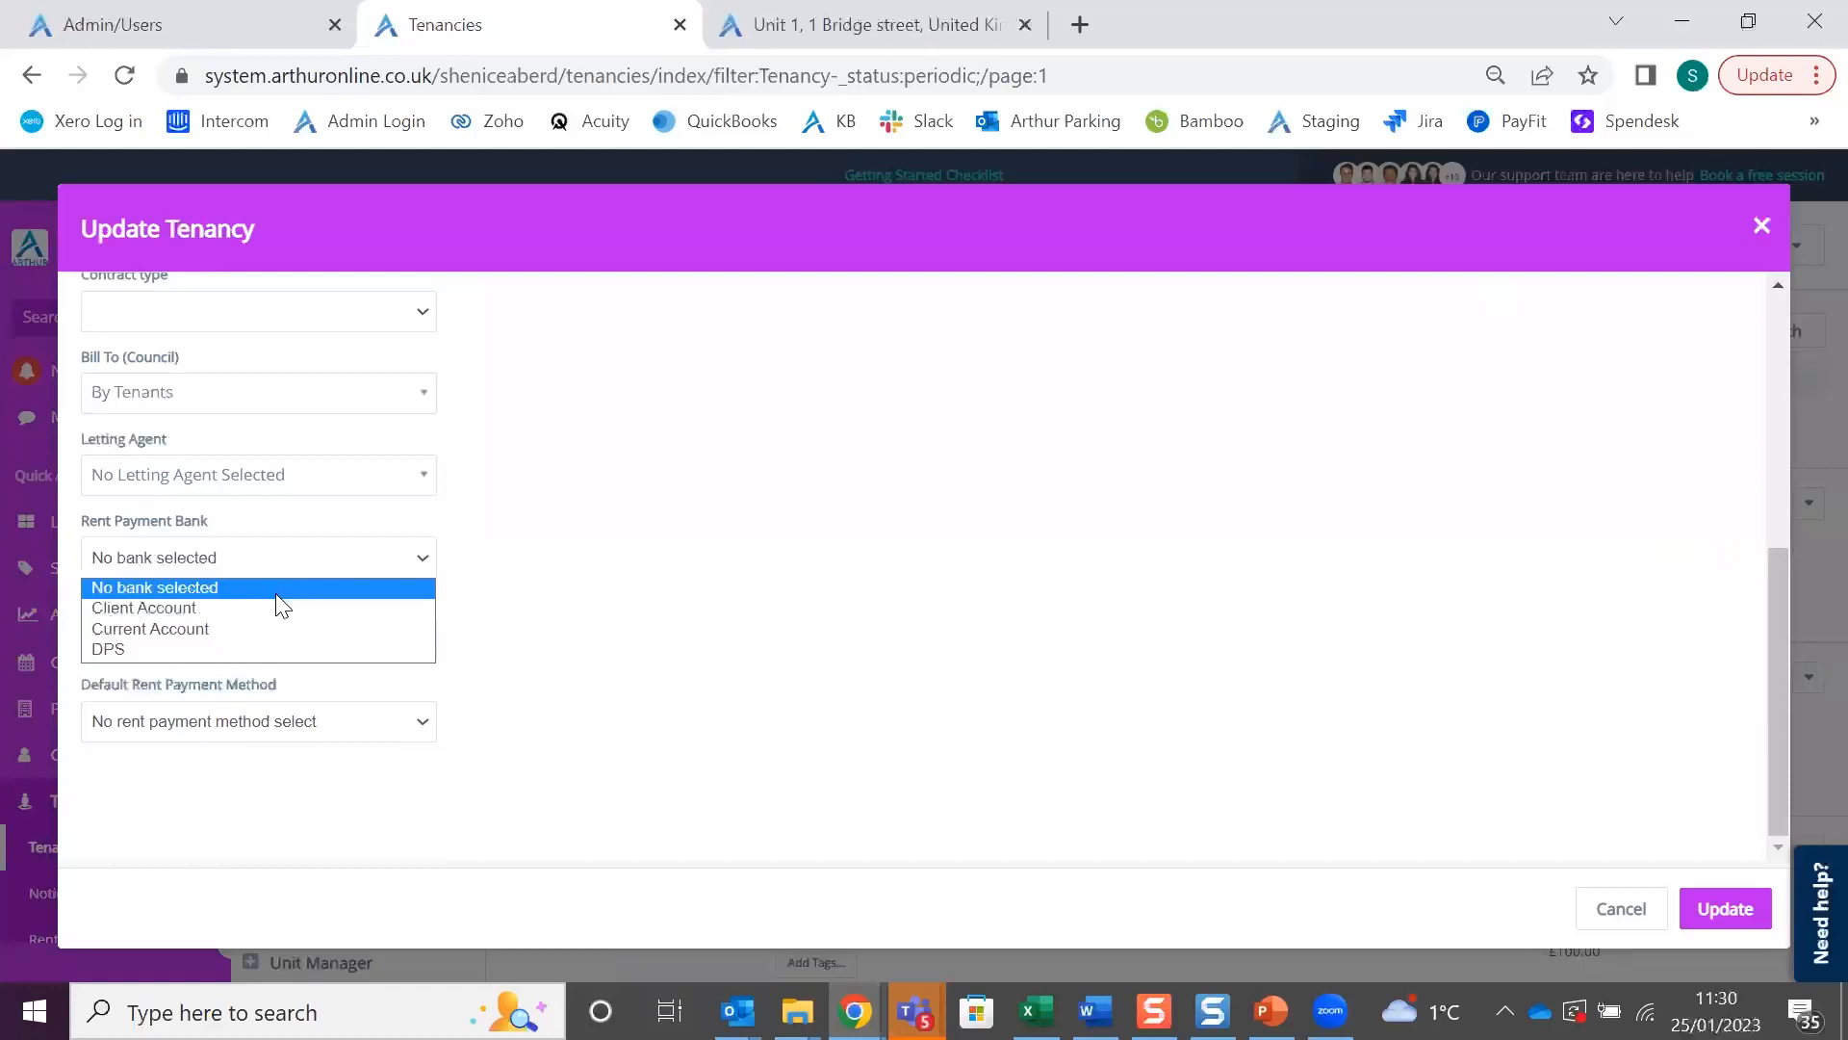
click(276, 607)
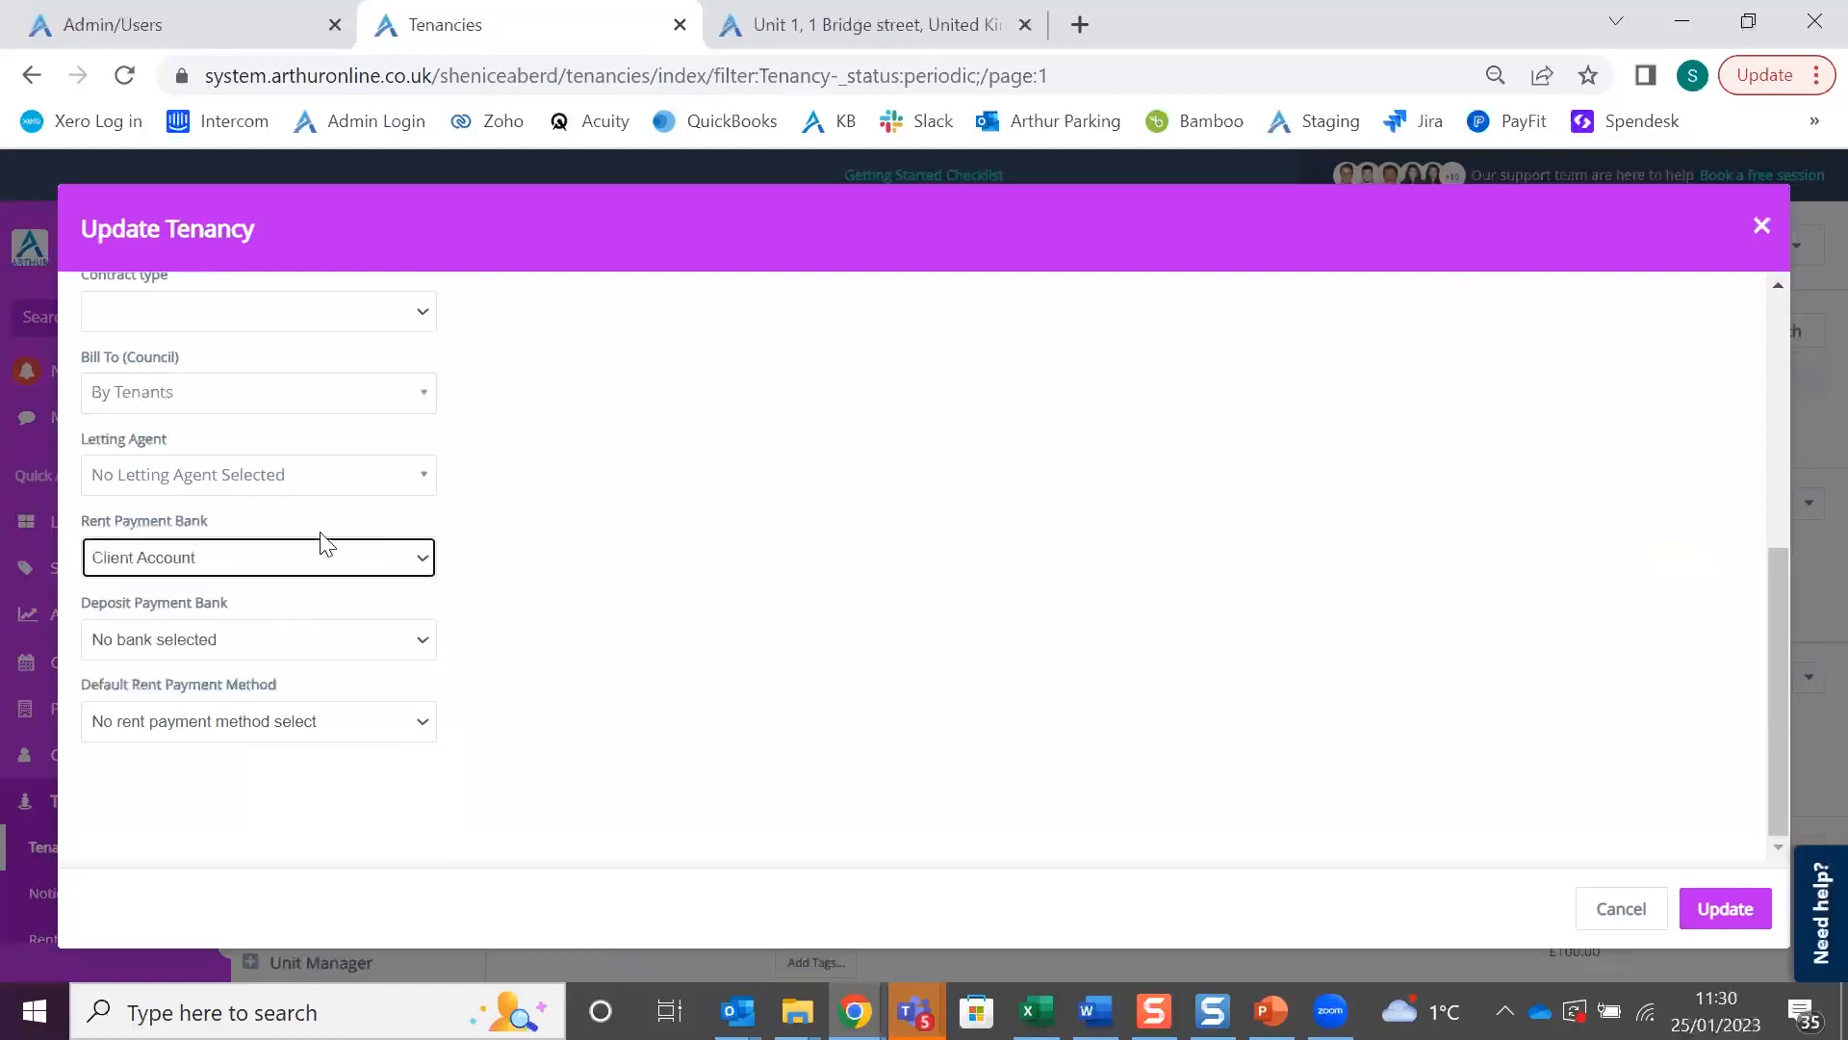
click(279, 646)
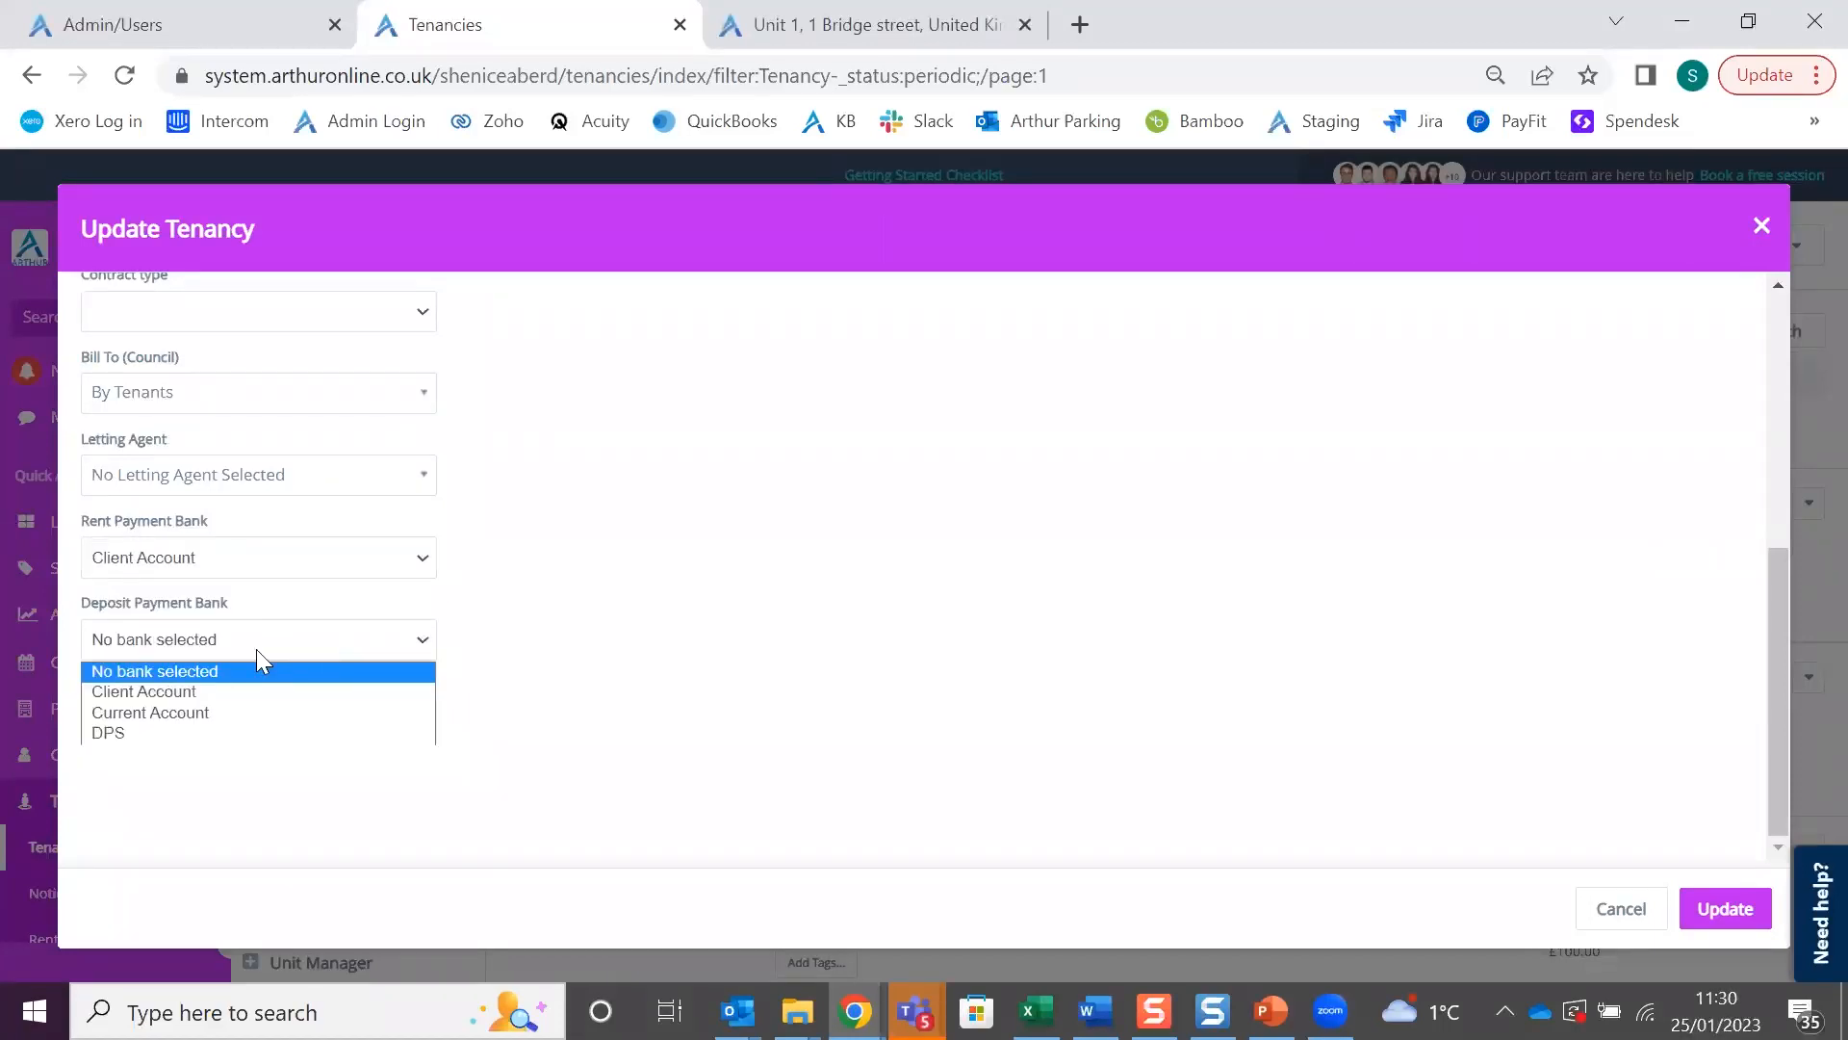
click(231, 691)
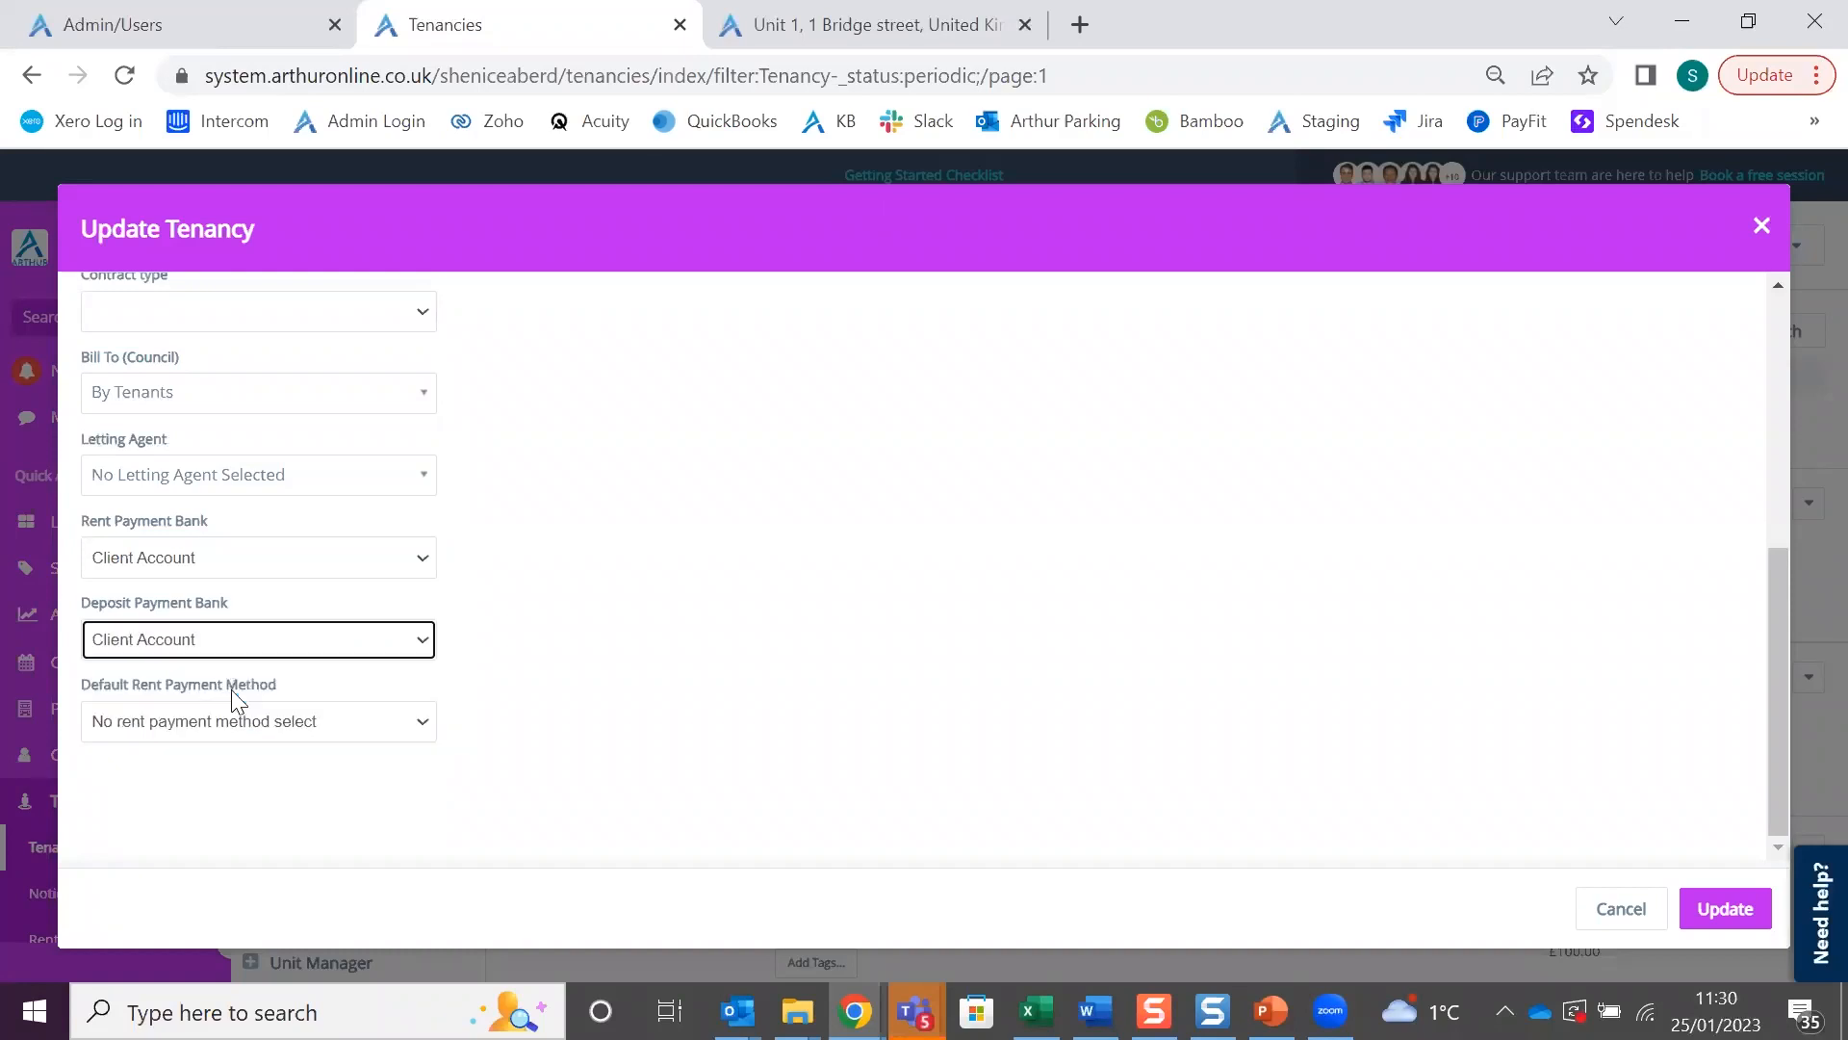
click(1723, 905)
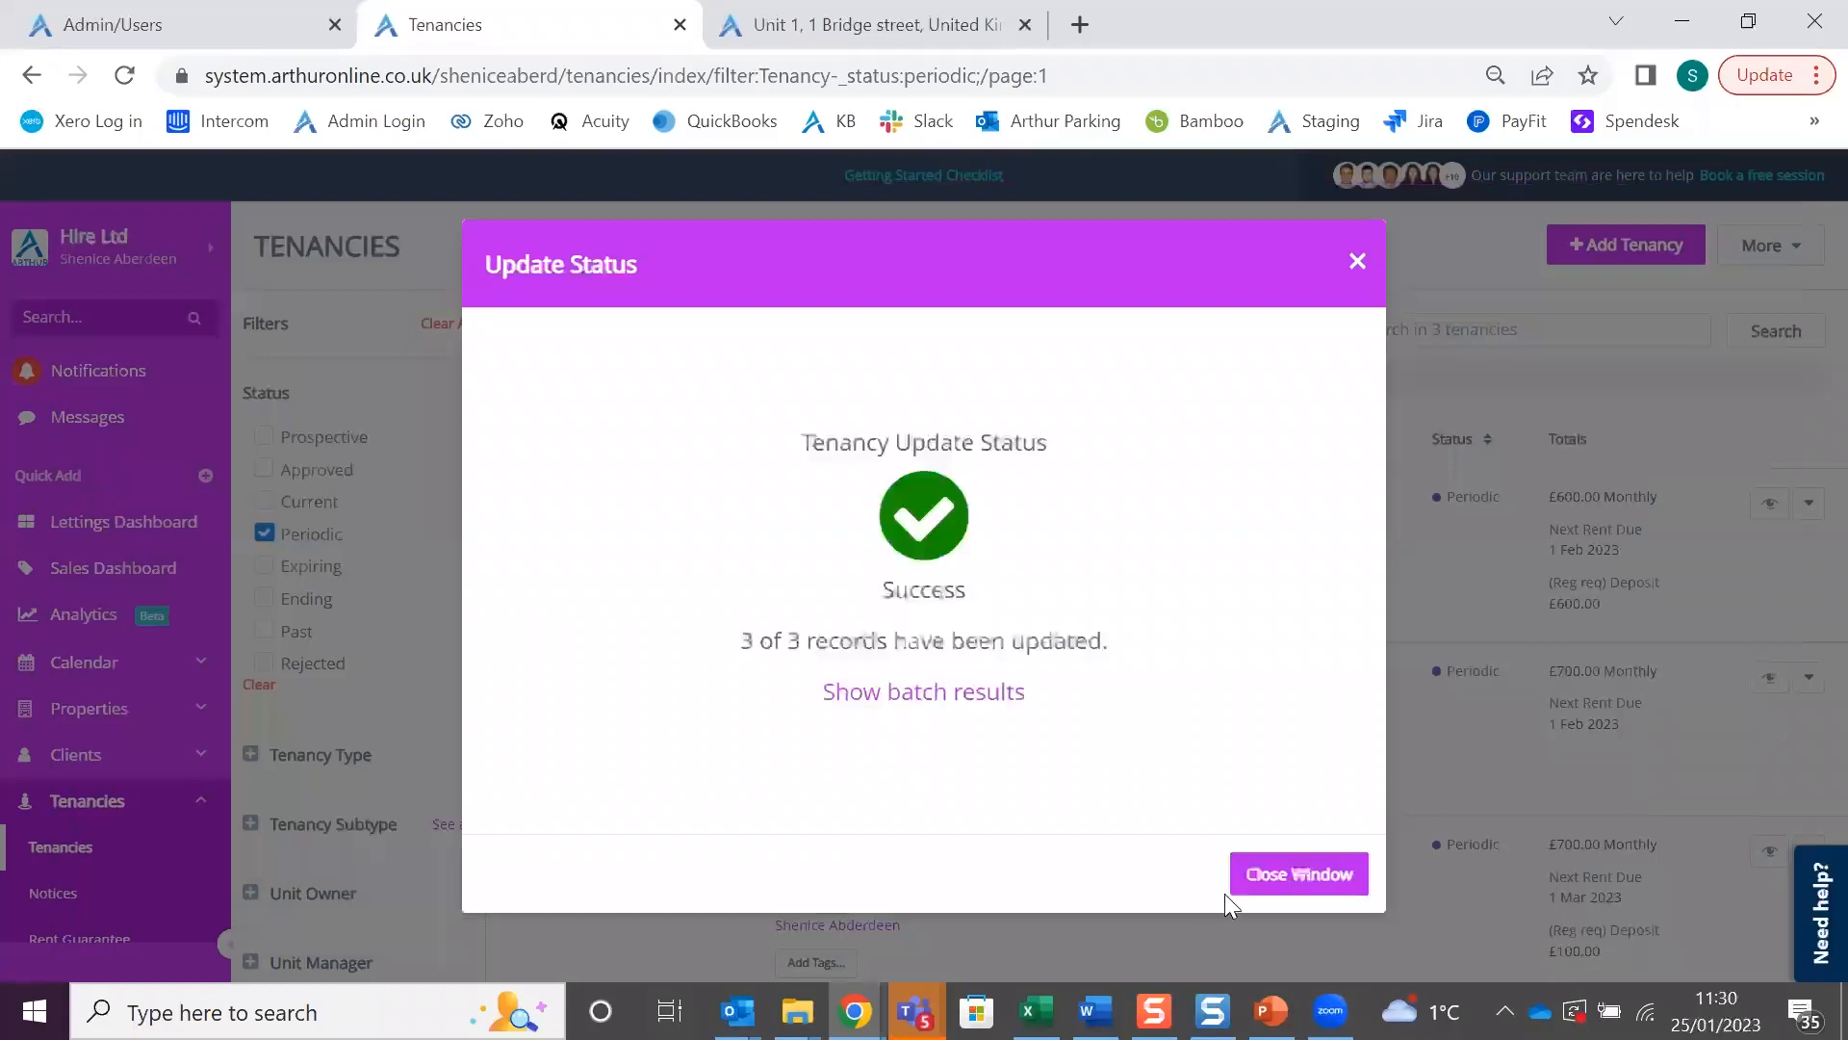
click(1257, 881)
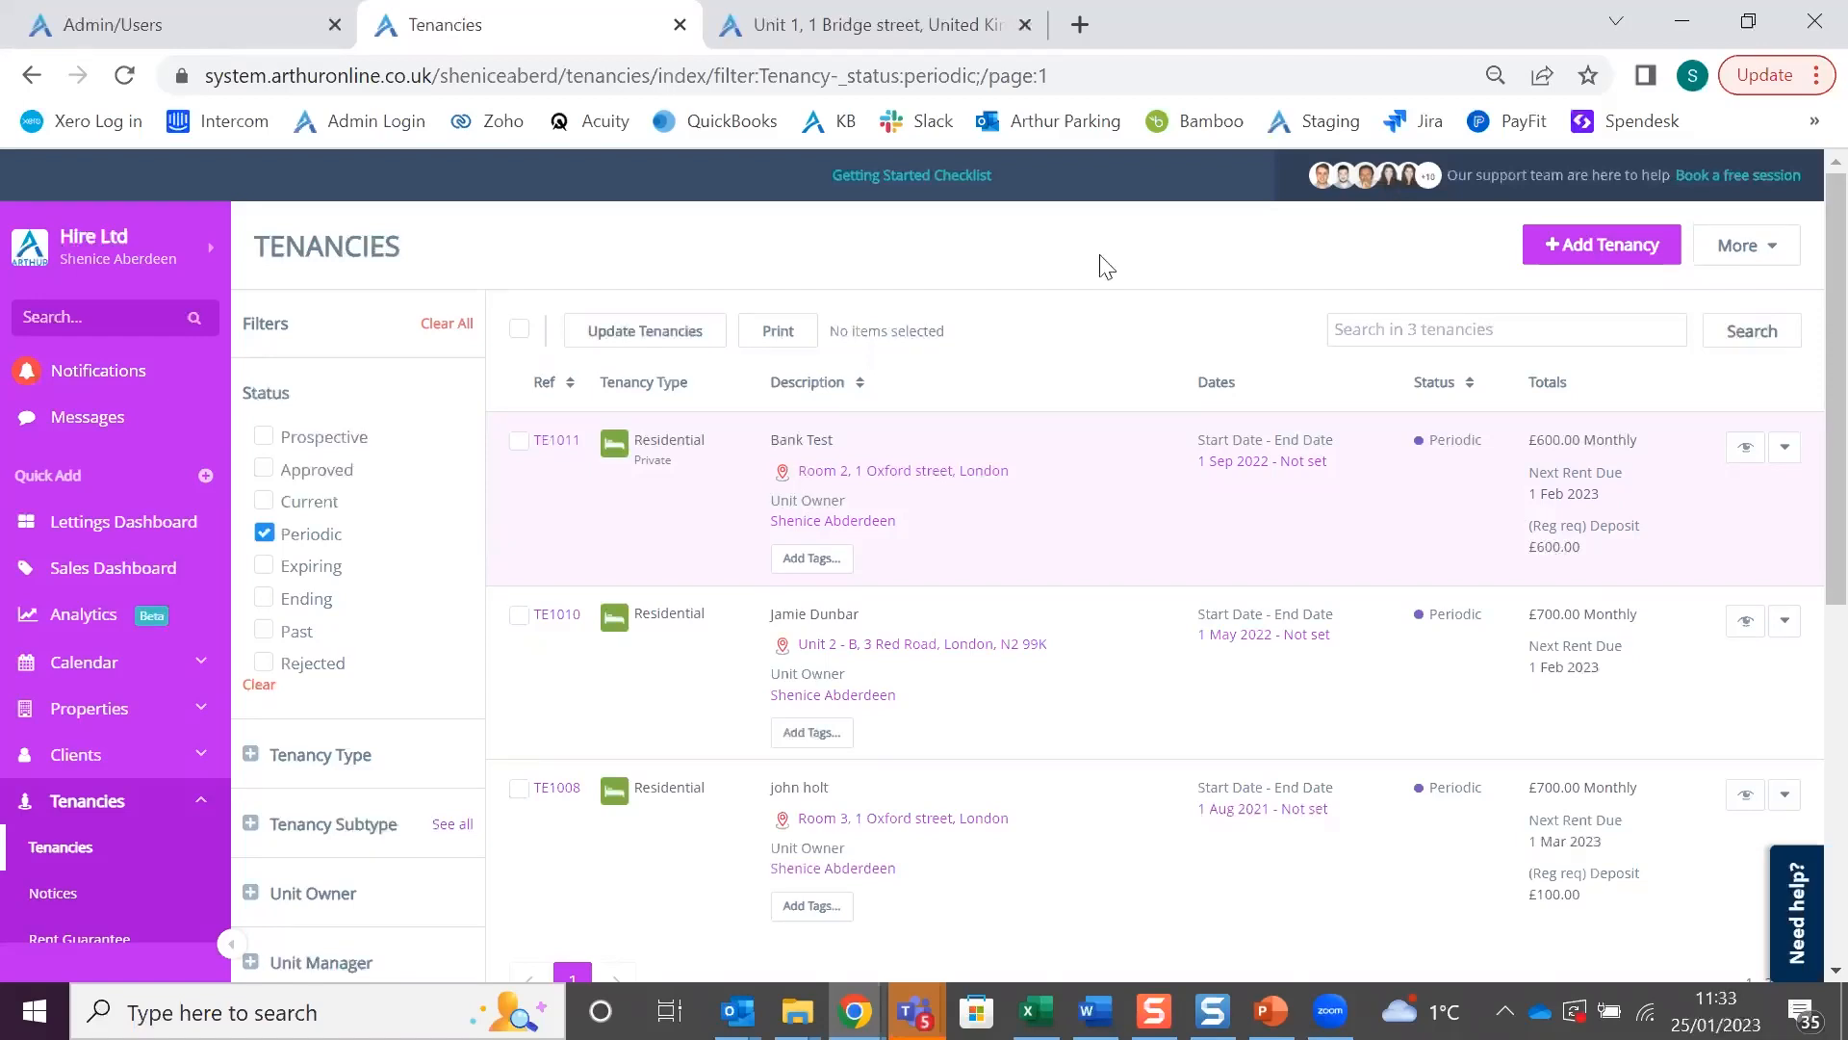
Open tenancy TE1011 from the list and look through its tenant rent statement
click(558, 441)
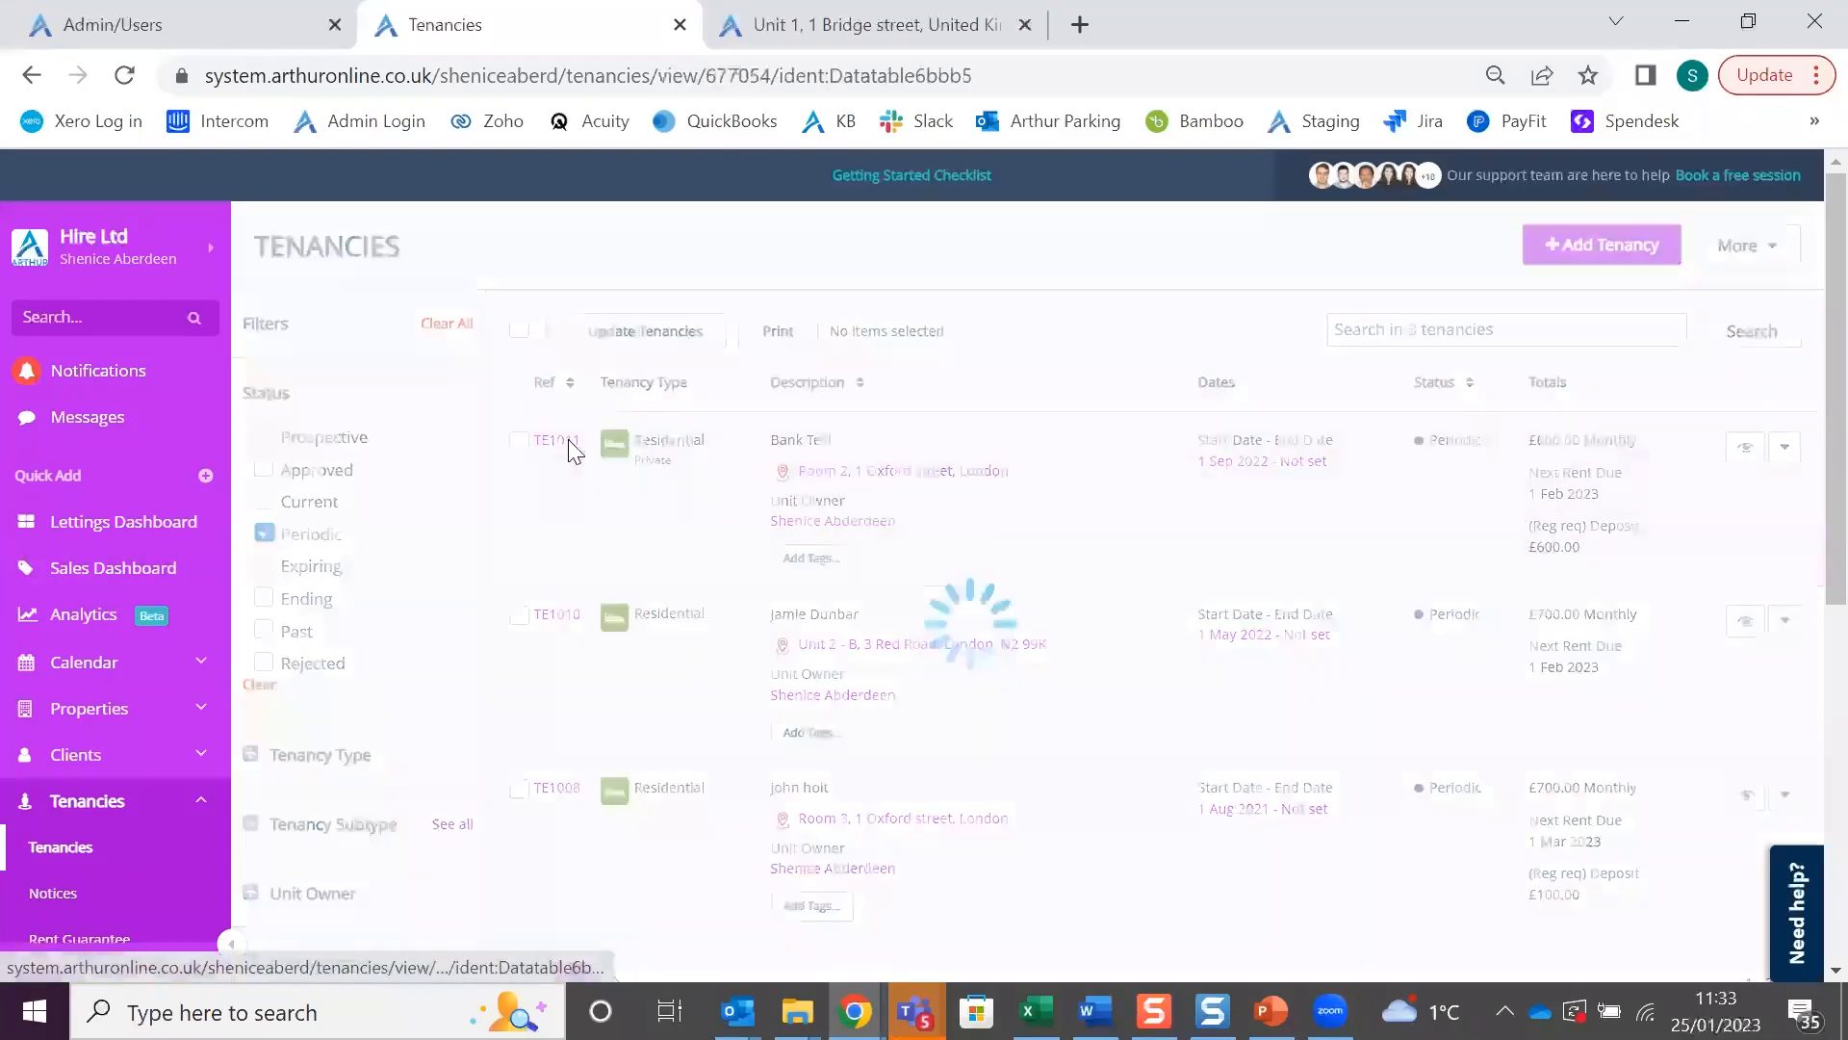
click(323, 768)
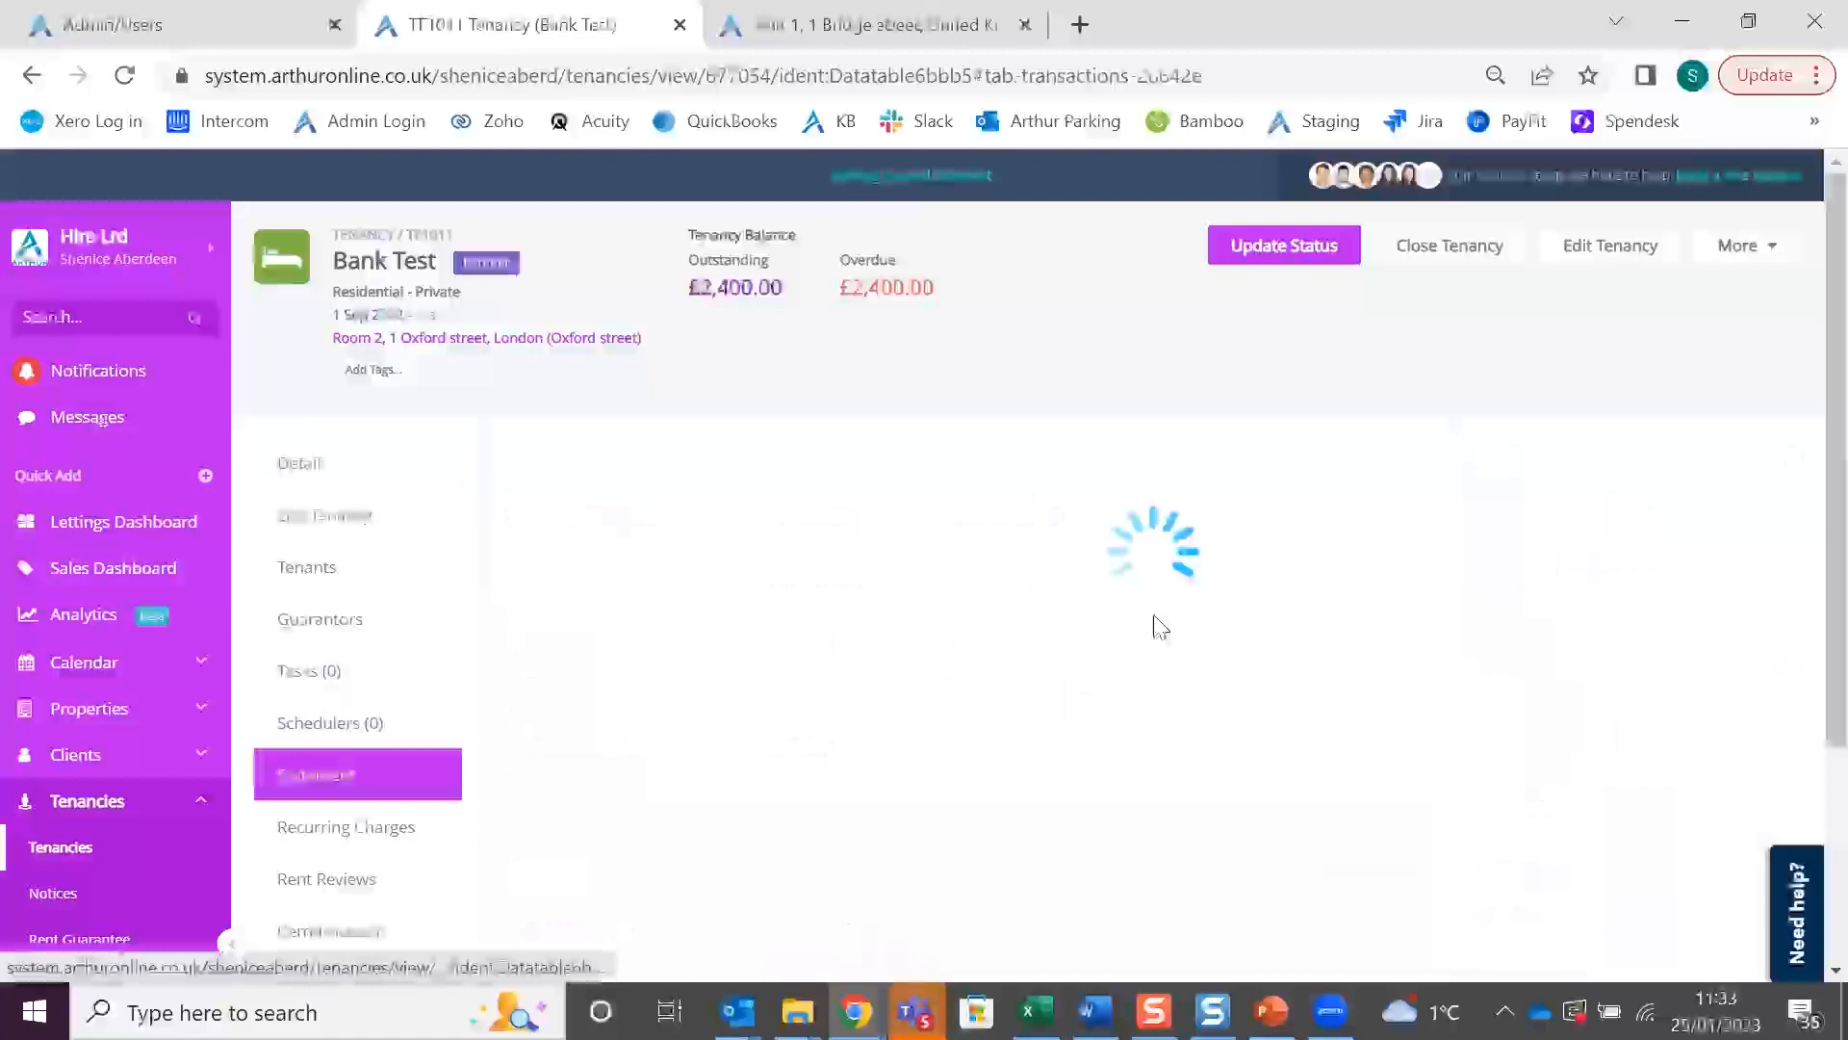
scroll(522, 398, down, 4)
scroll(523, 397, up, 4)
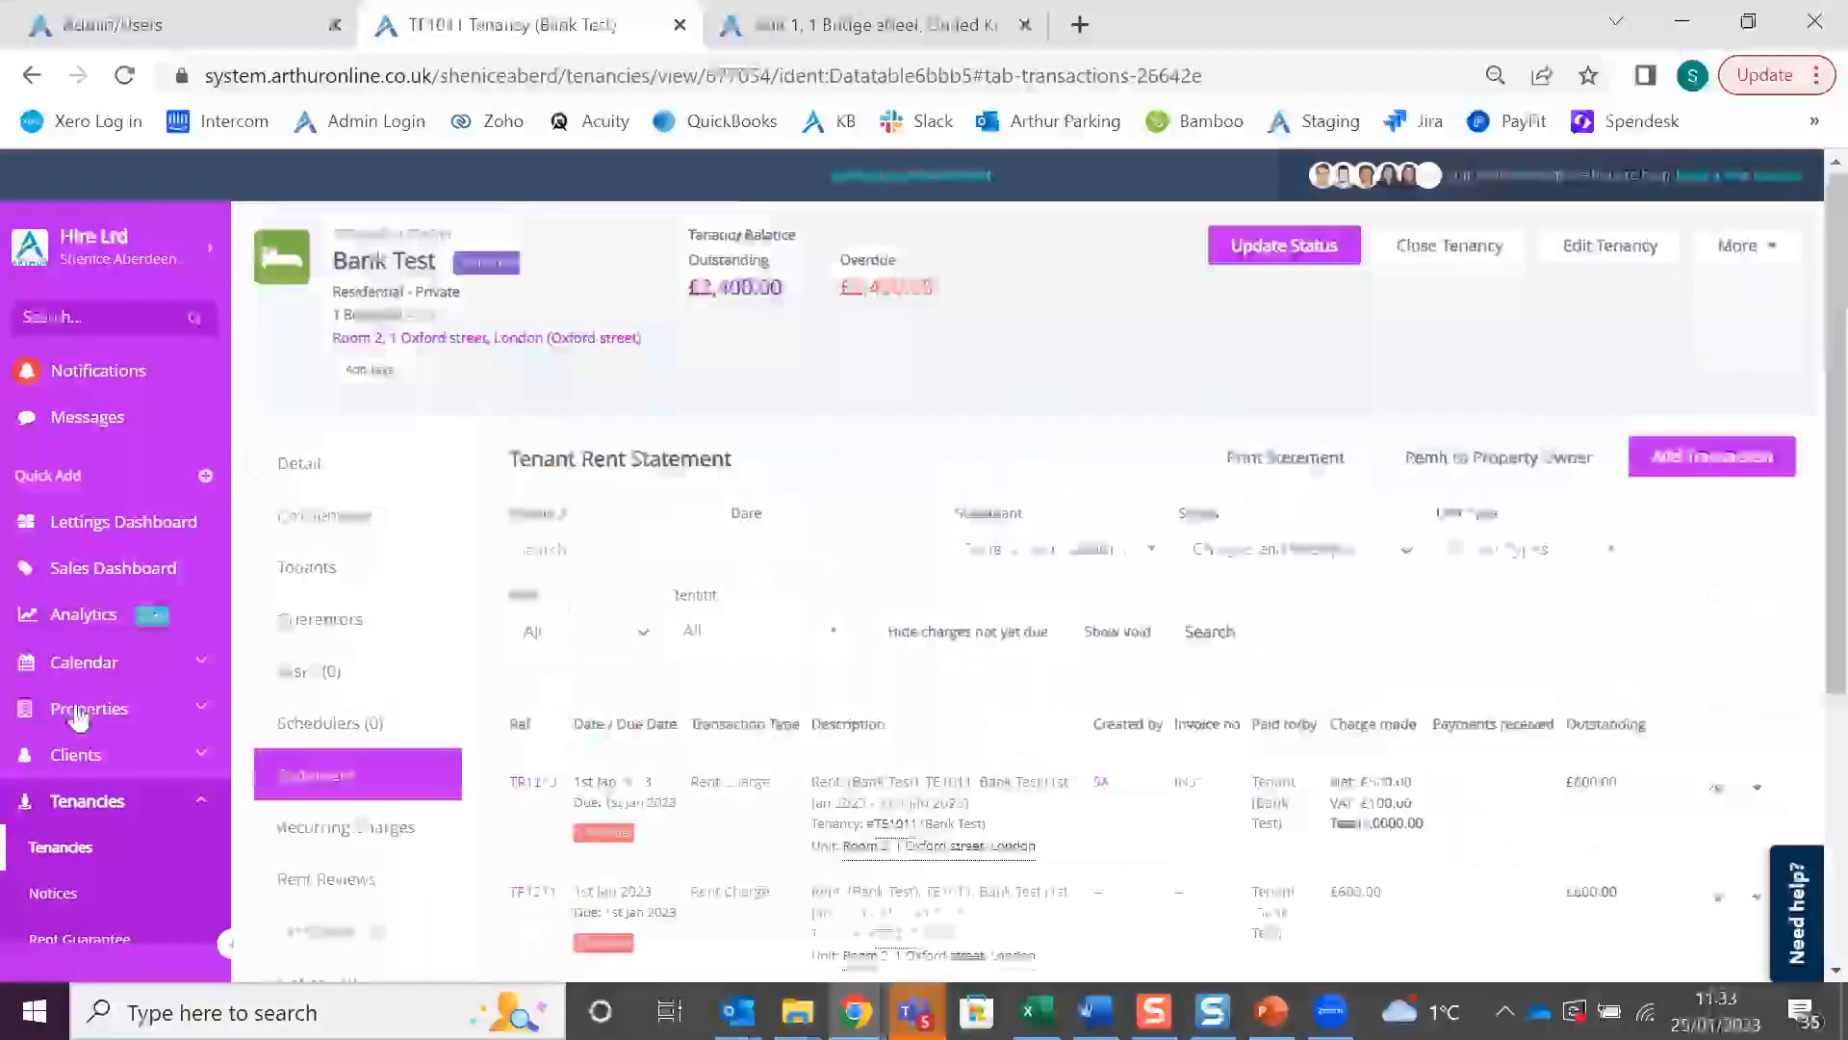
Return to the tenancies list, open tenancy TE1010's rent statement, and highlight the payment received on 6th Oct 2022
click(59, 848)
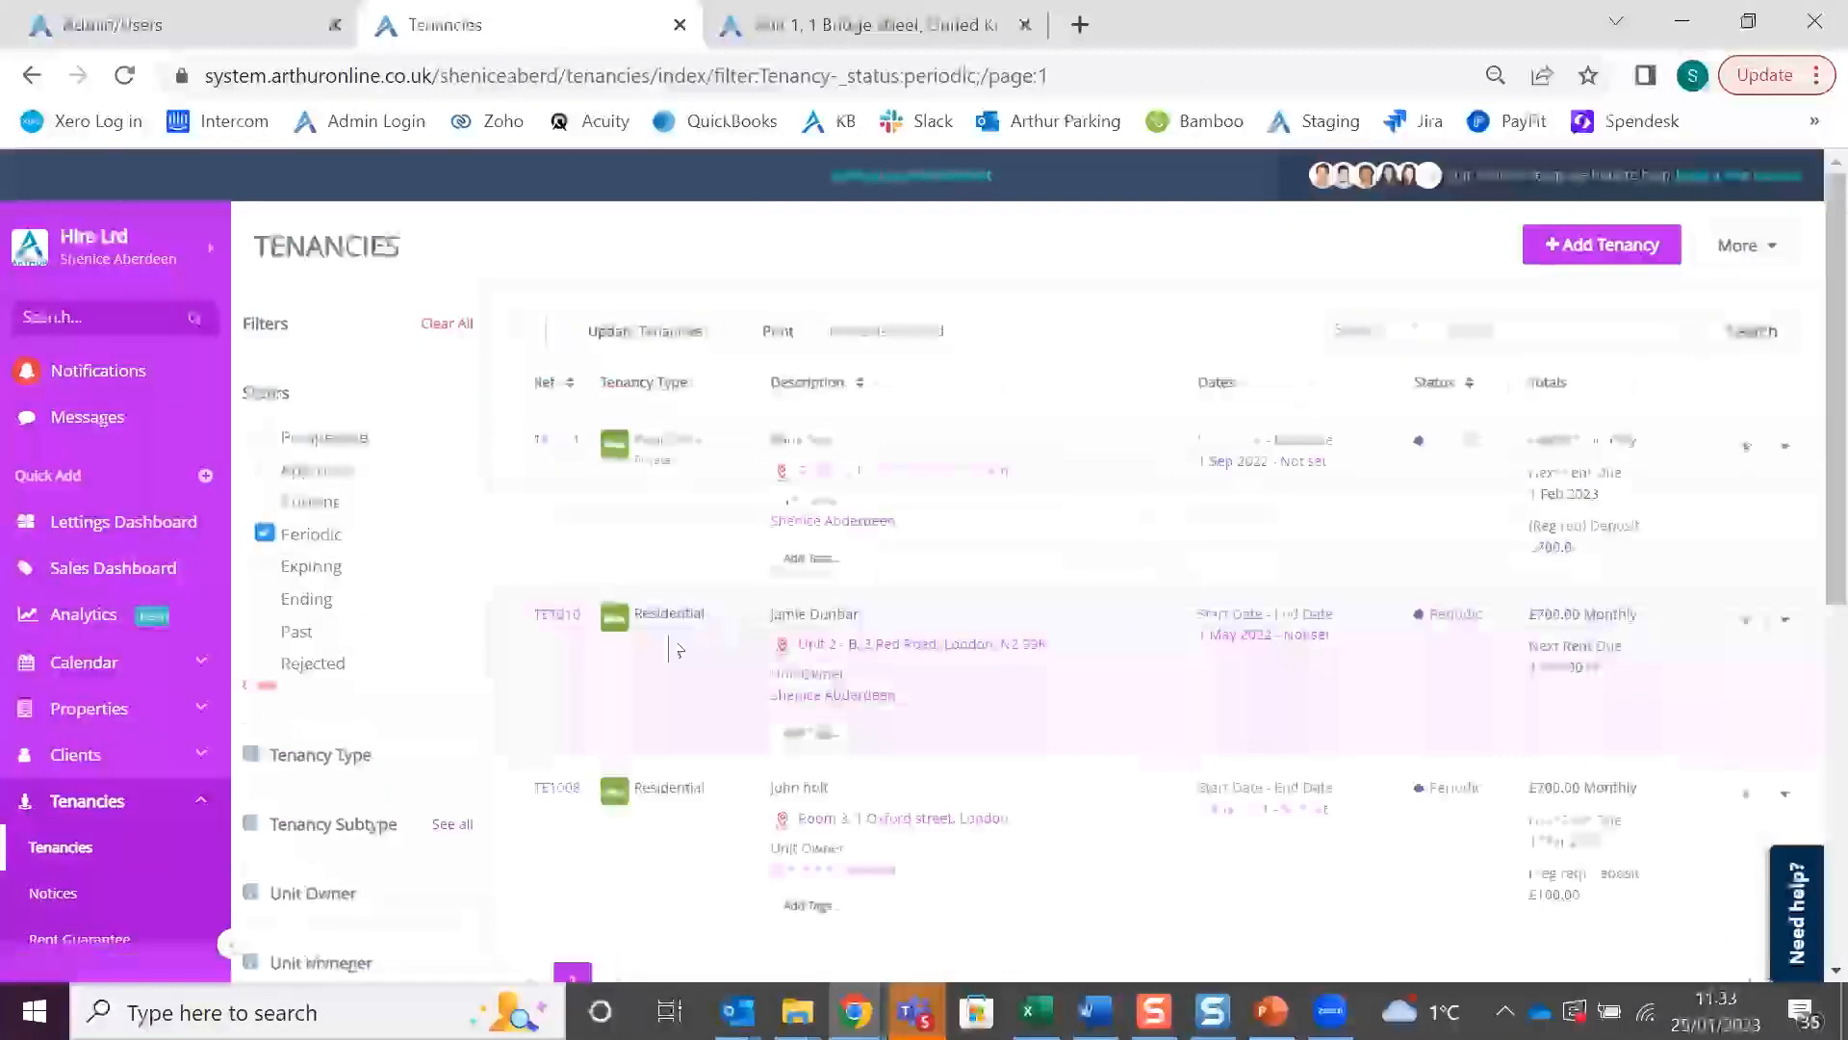
click(568, 627)
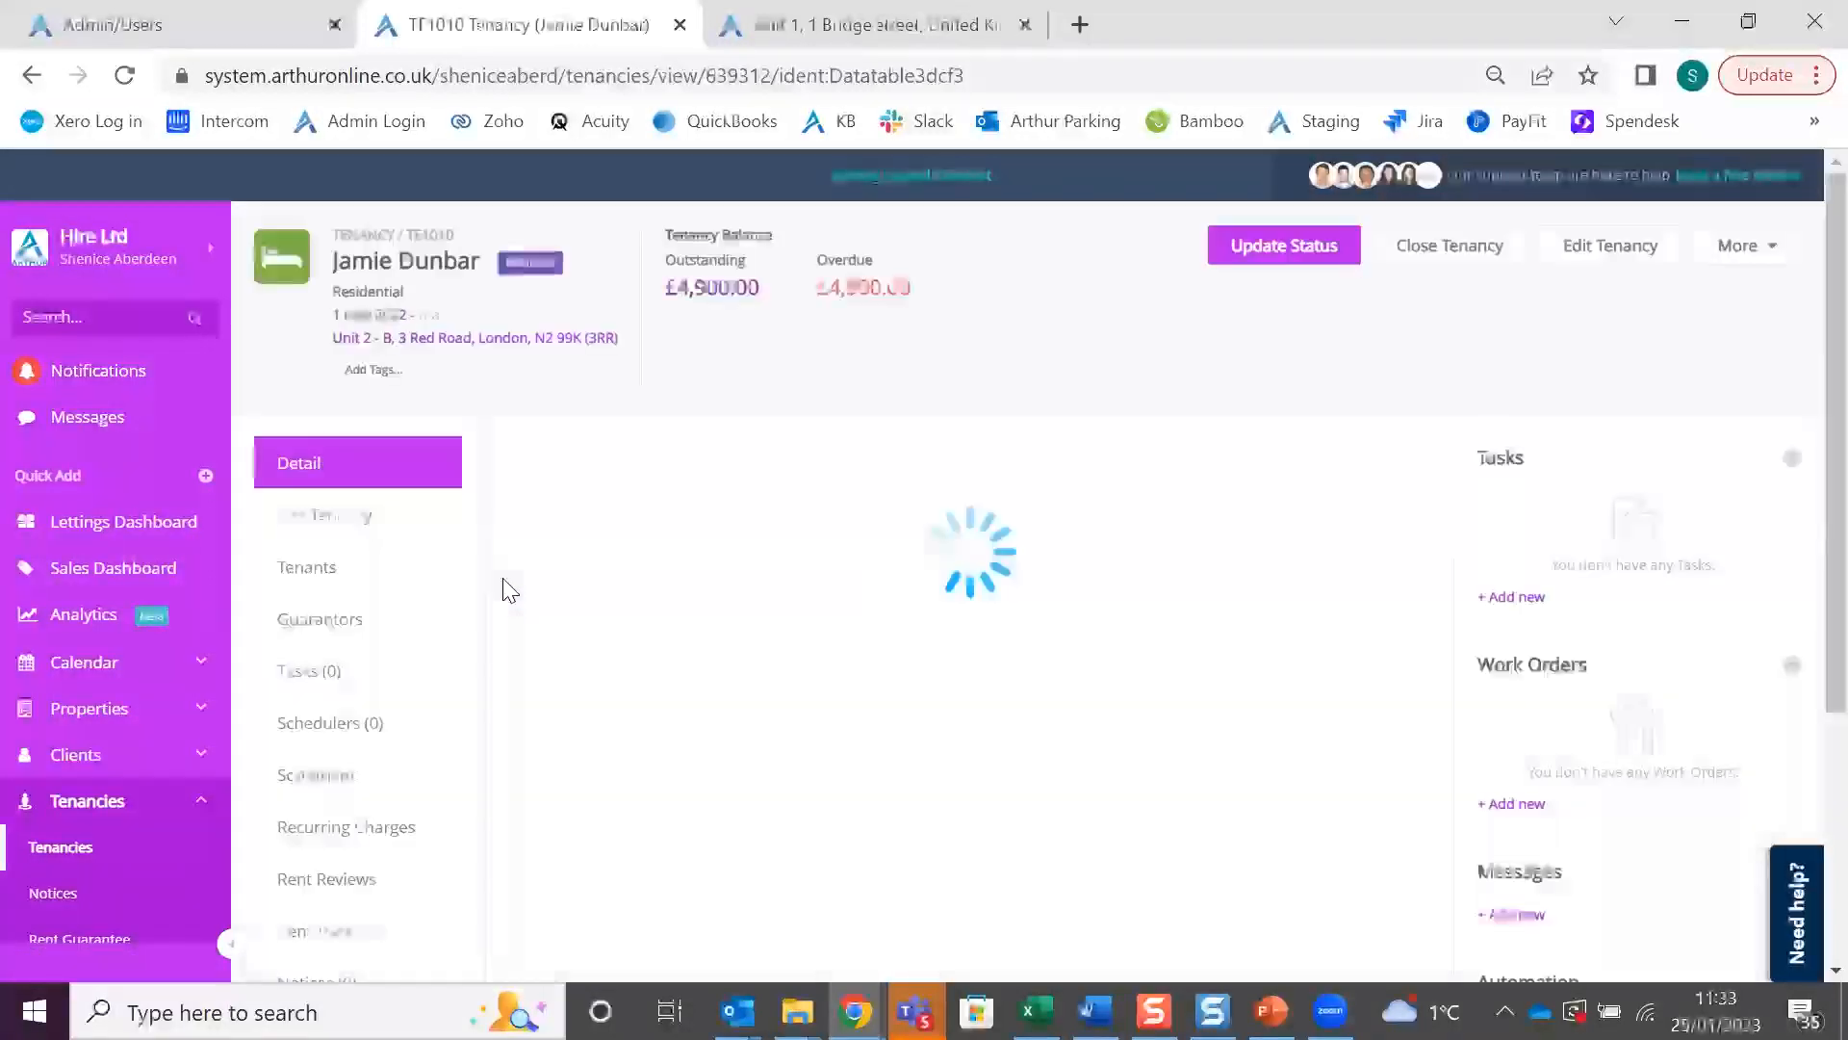
click(364, 776)
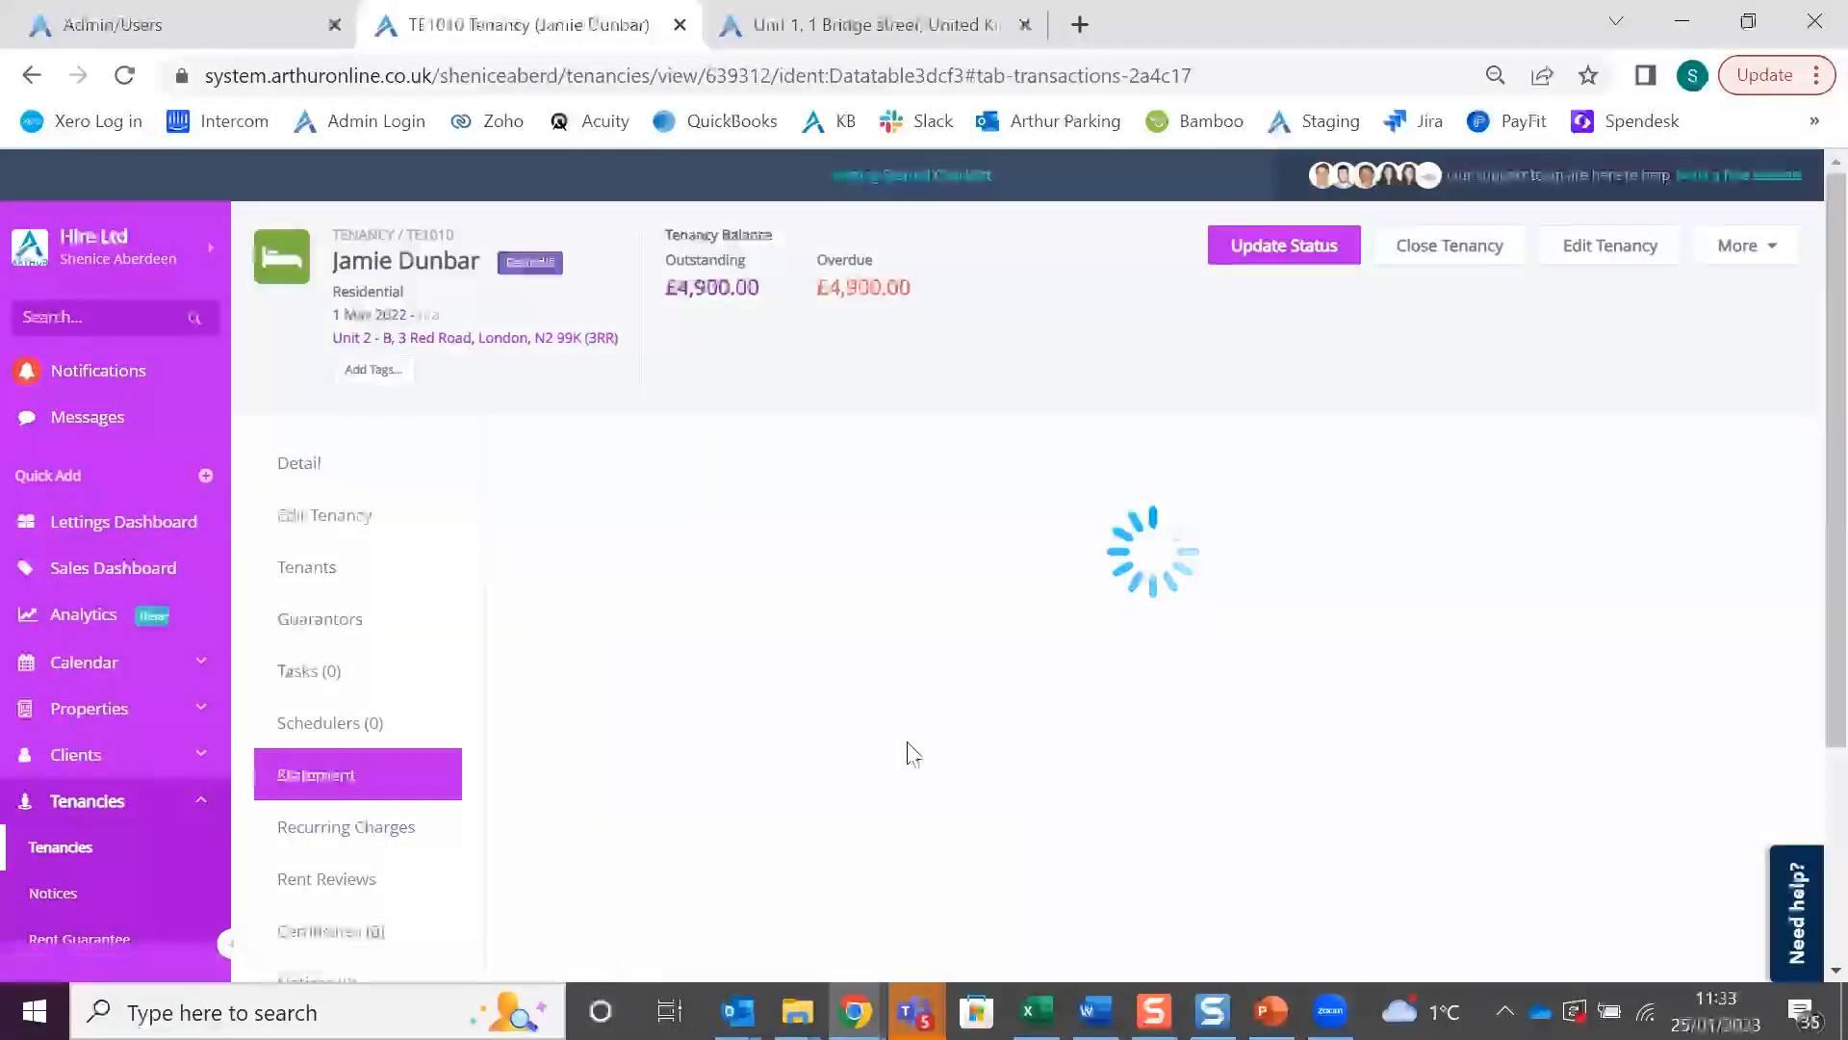
scroll(910, 755, down, 6)
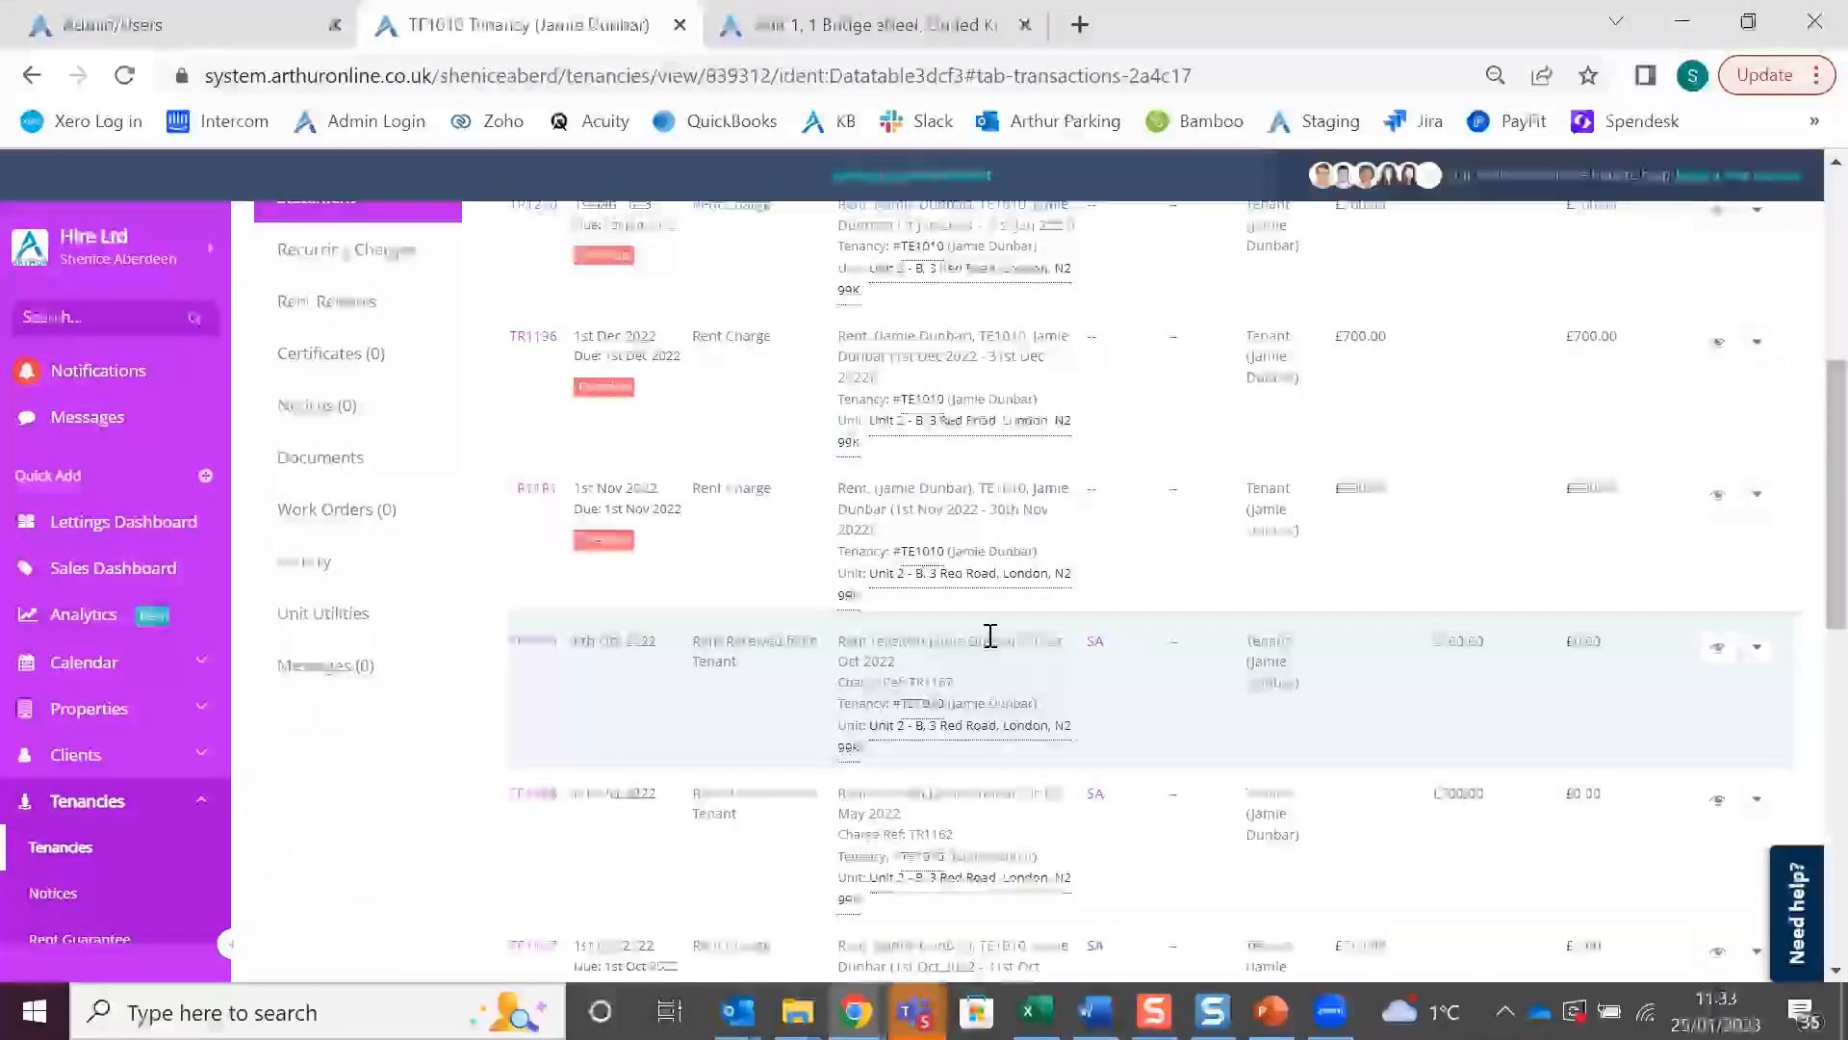
drag(1419, 664, 1564, 687)
scroll(1345, 635, up, 5)
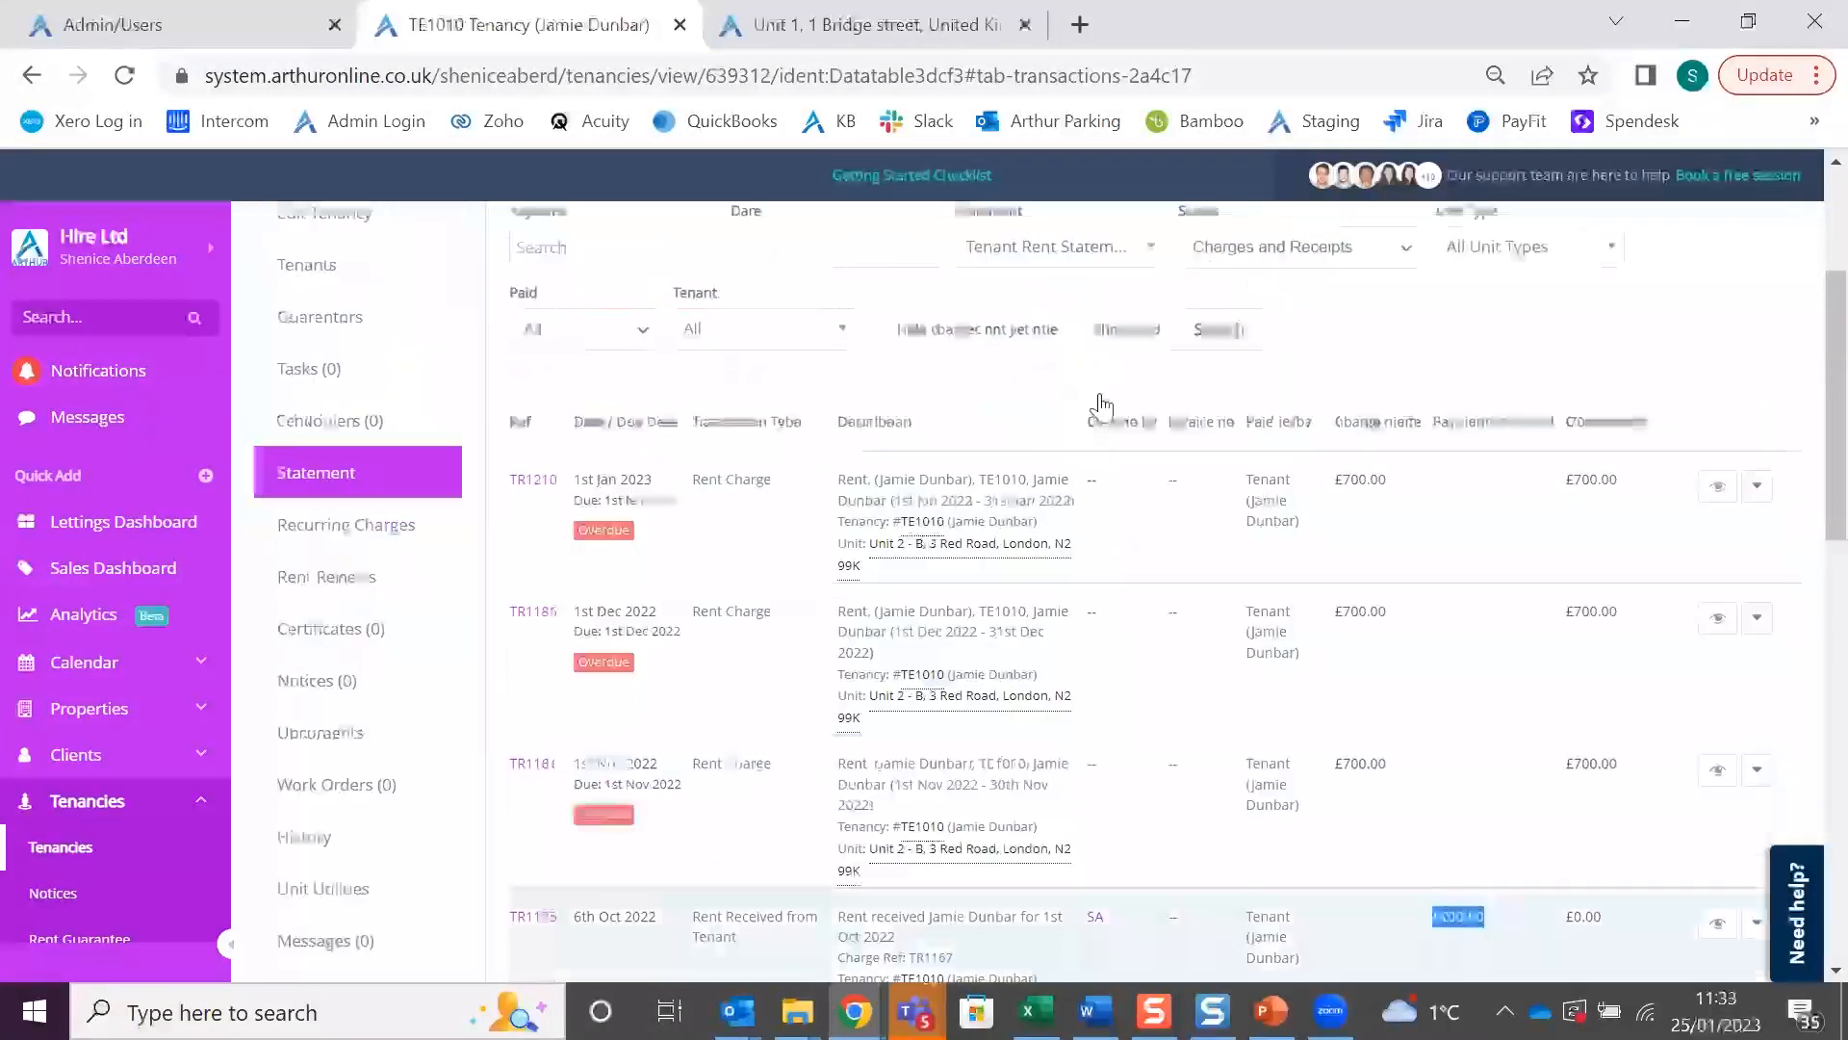
Switch tenancy TE1010's statement from tenant rent to the Property Owner Statement and bring its transactions into view
click(1090, 404)
click(1031, 594)
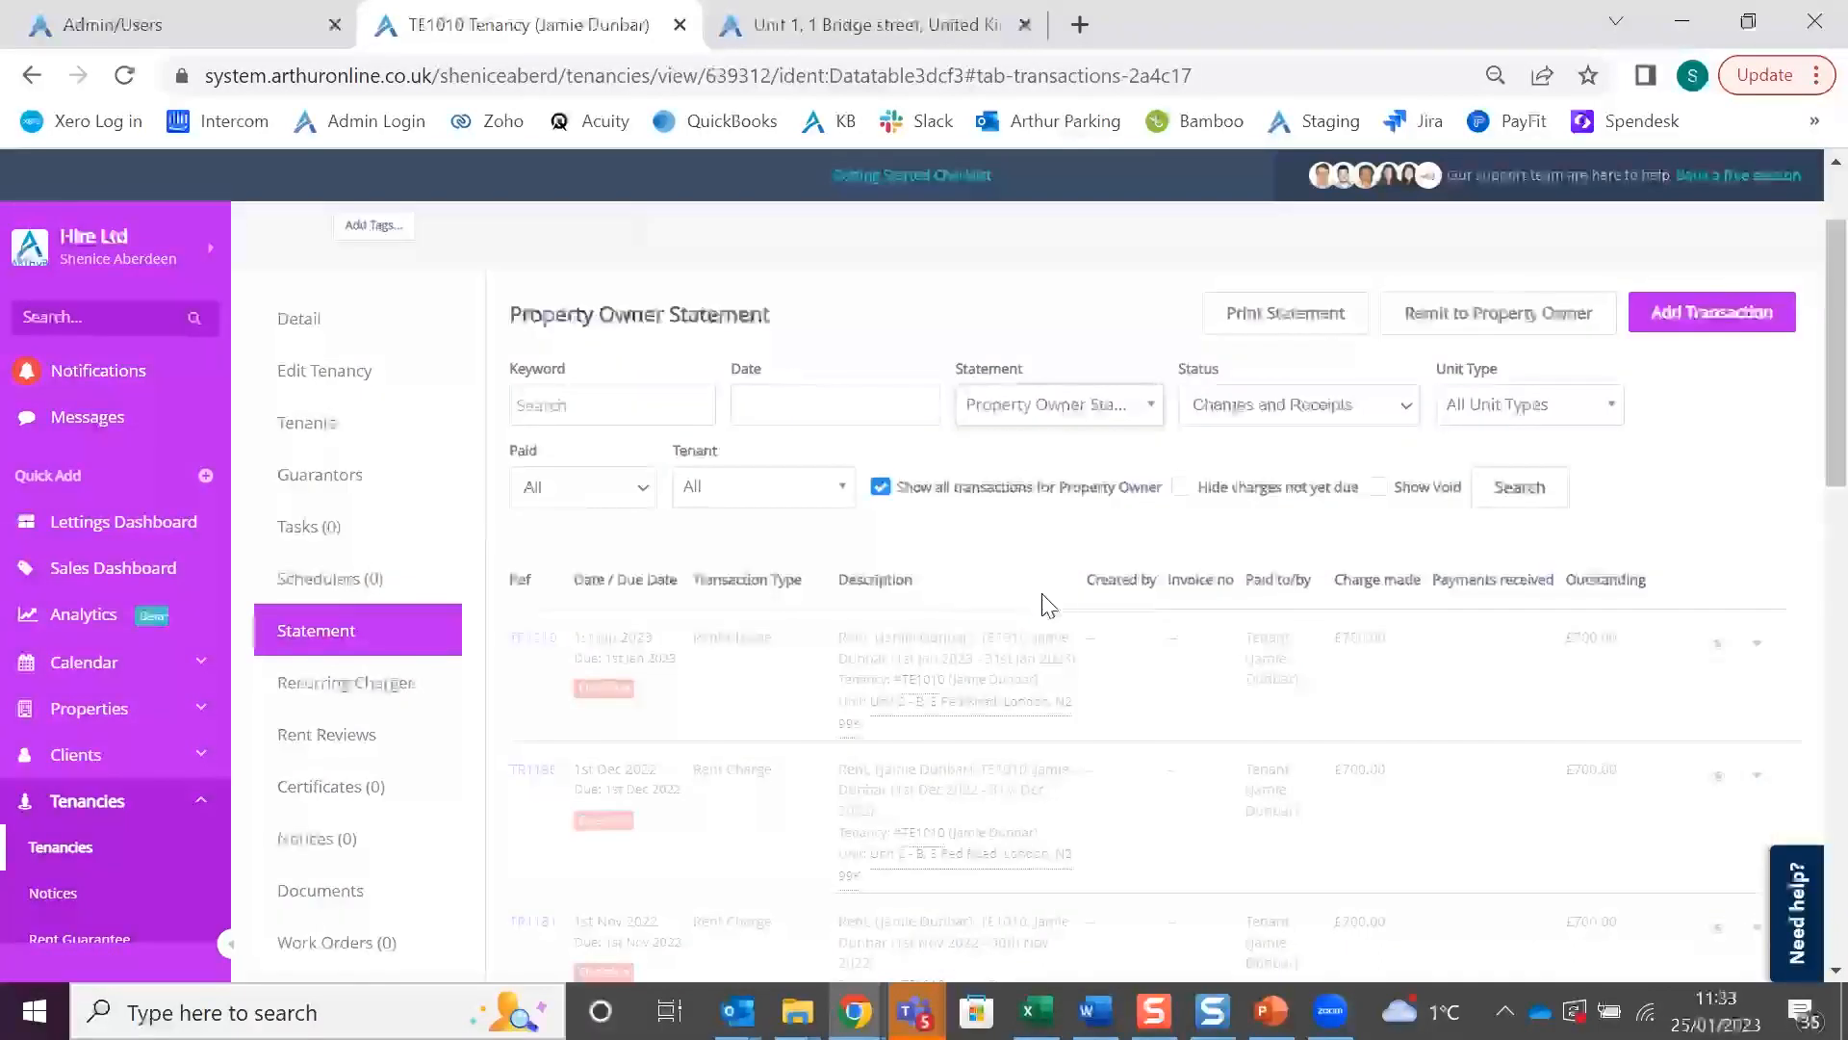
scroll(1080, 606, down, 2)
scroll(1080, 606, down, 1)
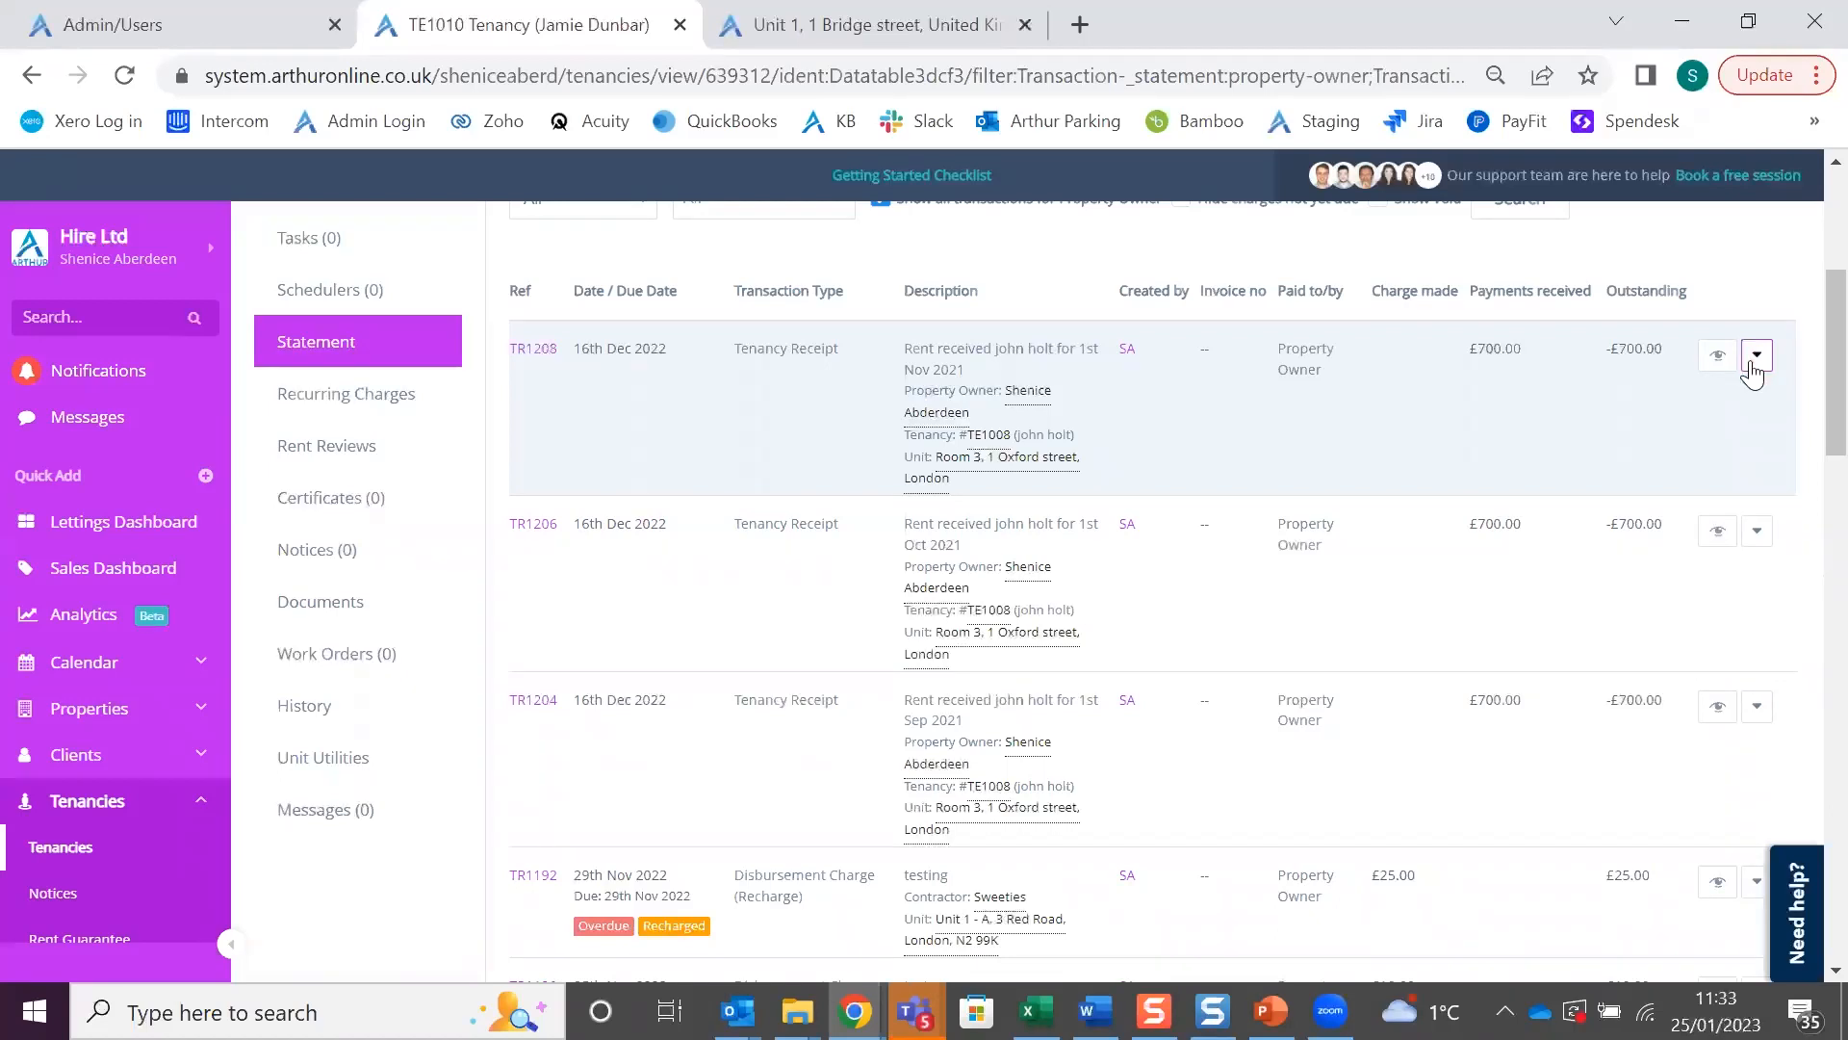
Open tenancy receipt TR1208 for editing, show its bank account choices, pick Client Account, and cancel without submitting
click(1756, 355)
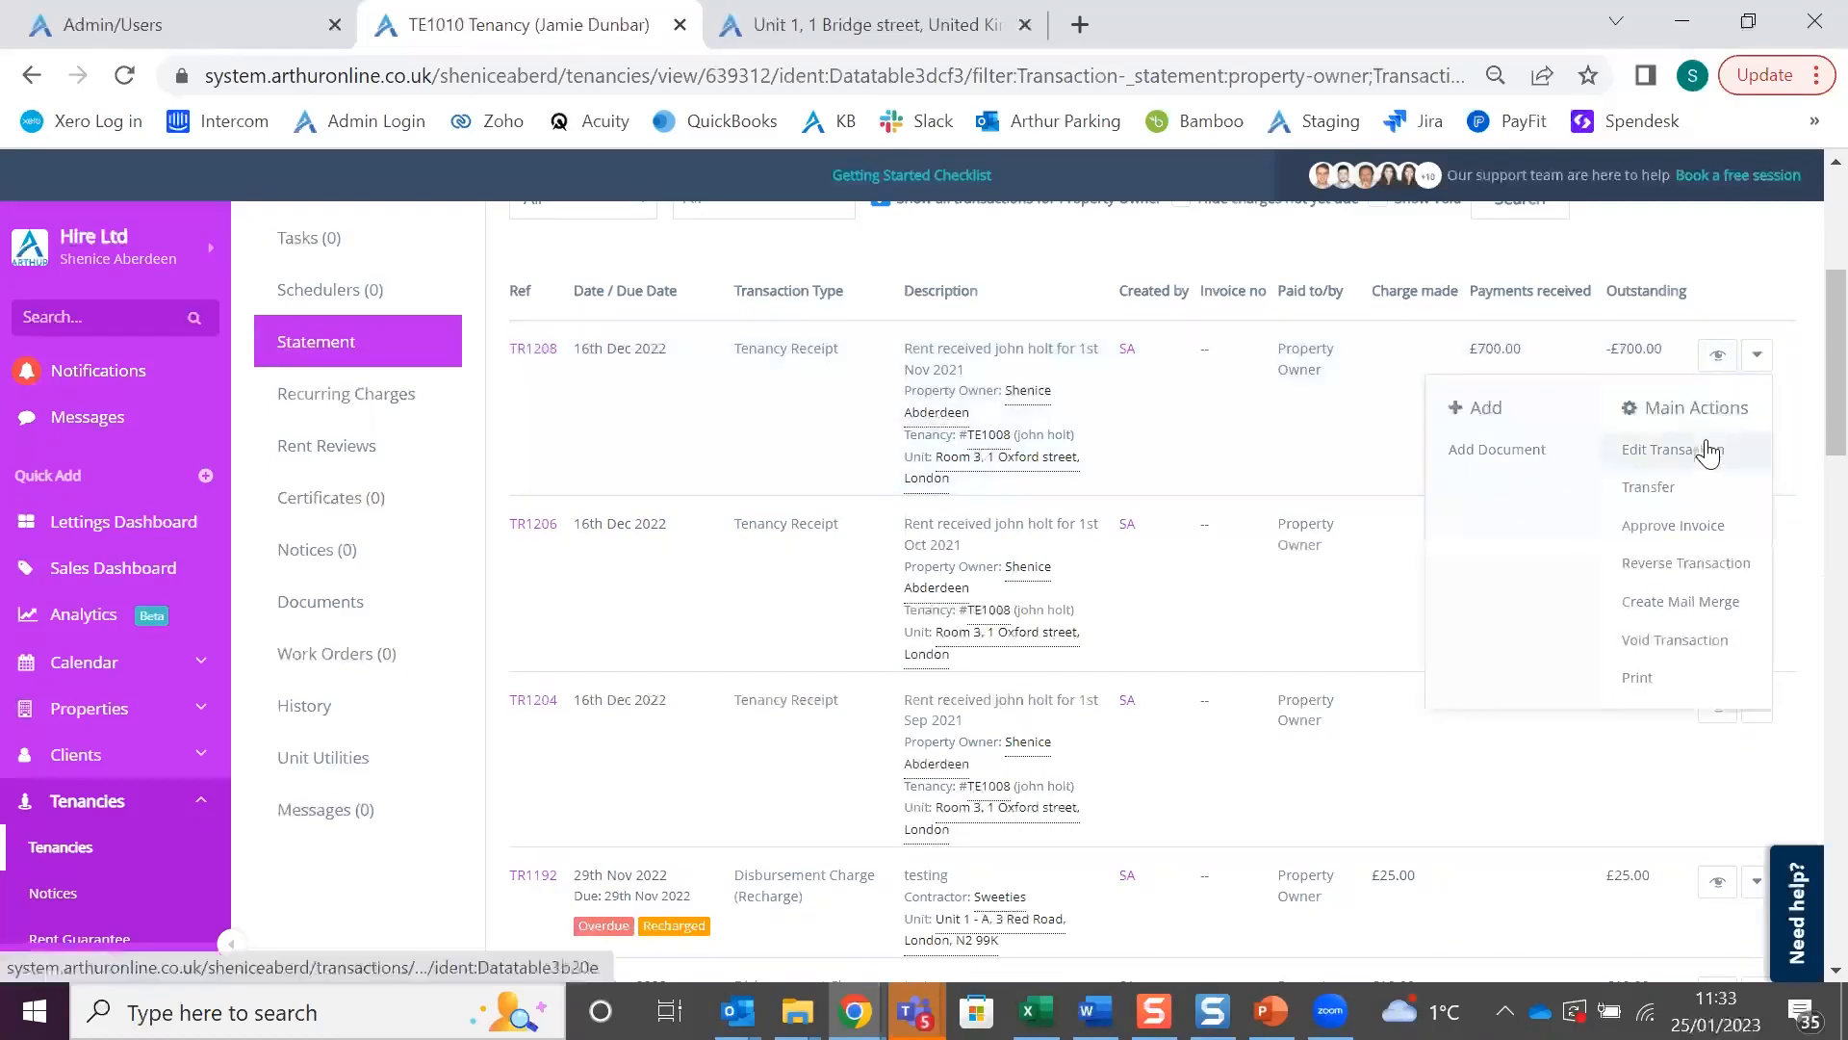
click(1705, 440)
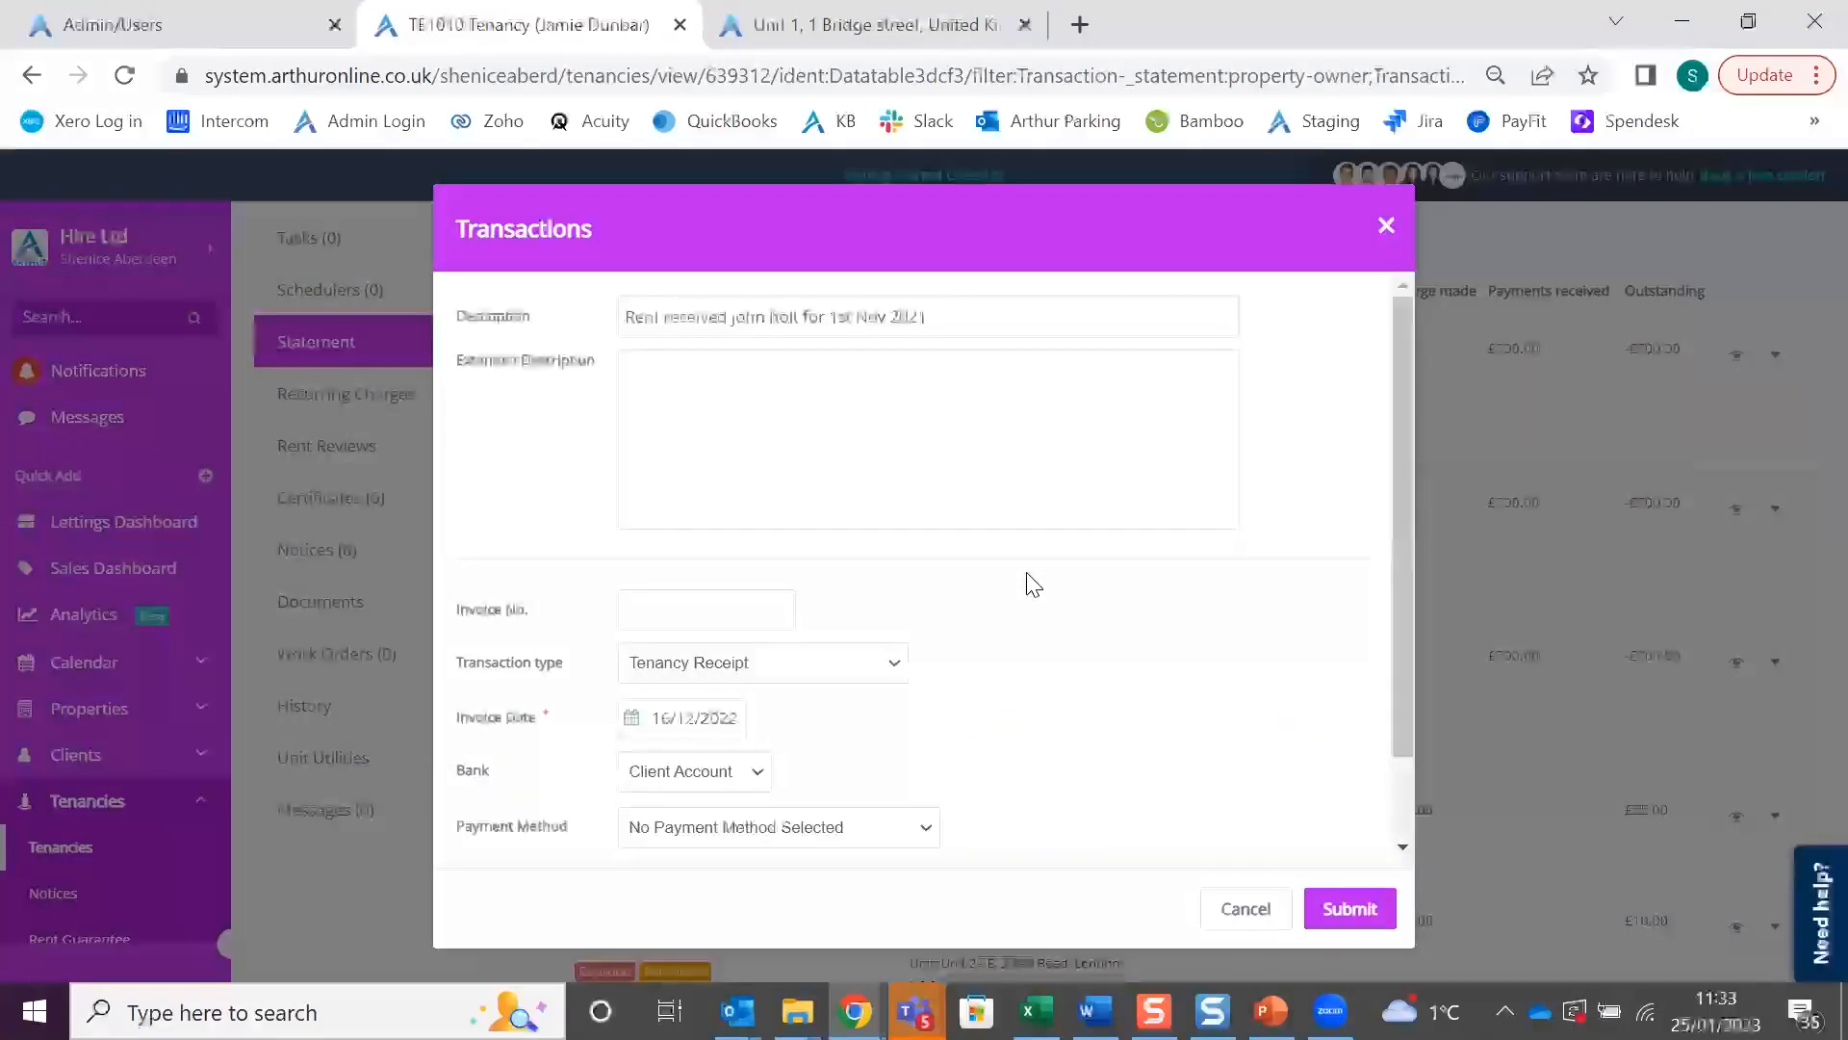
scroll(1027, 578, down, 1)
click(717, 674)
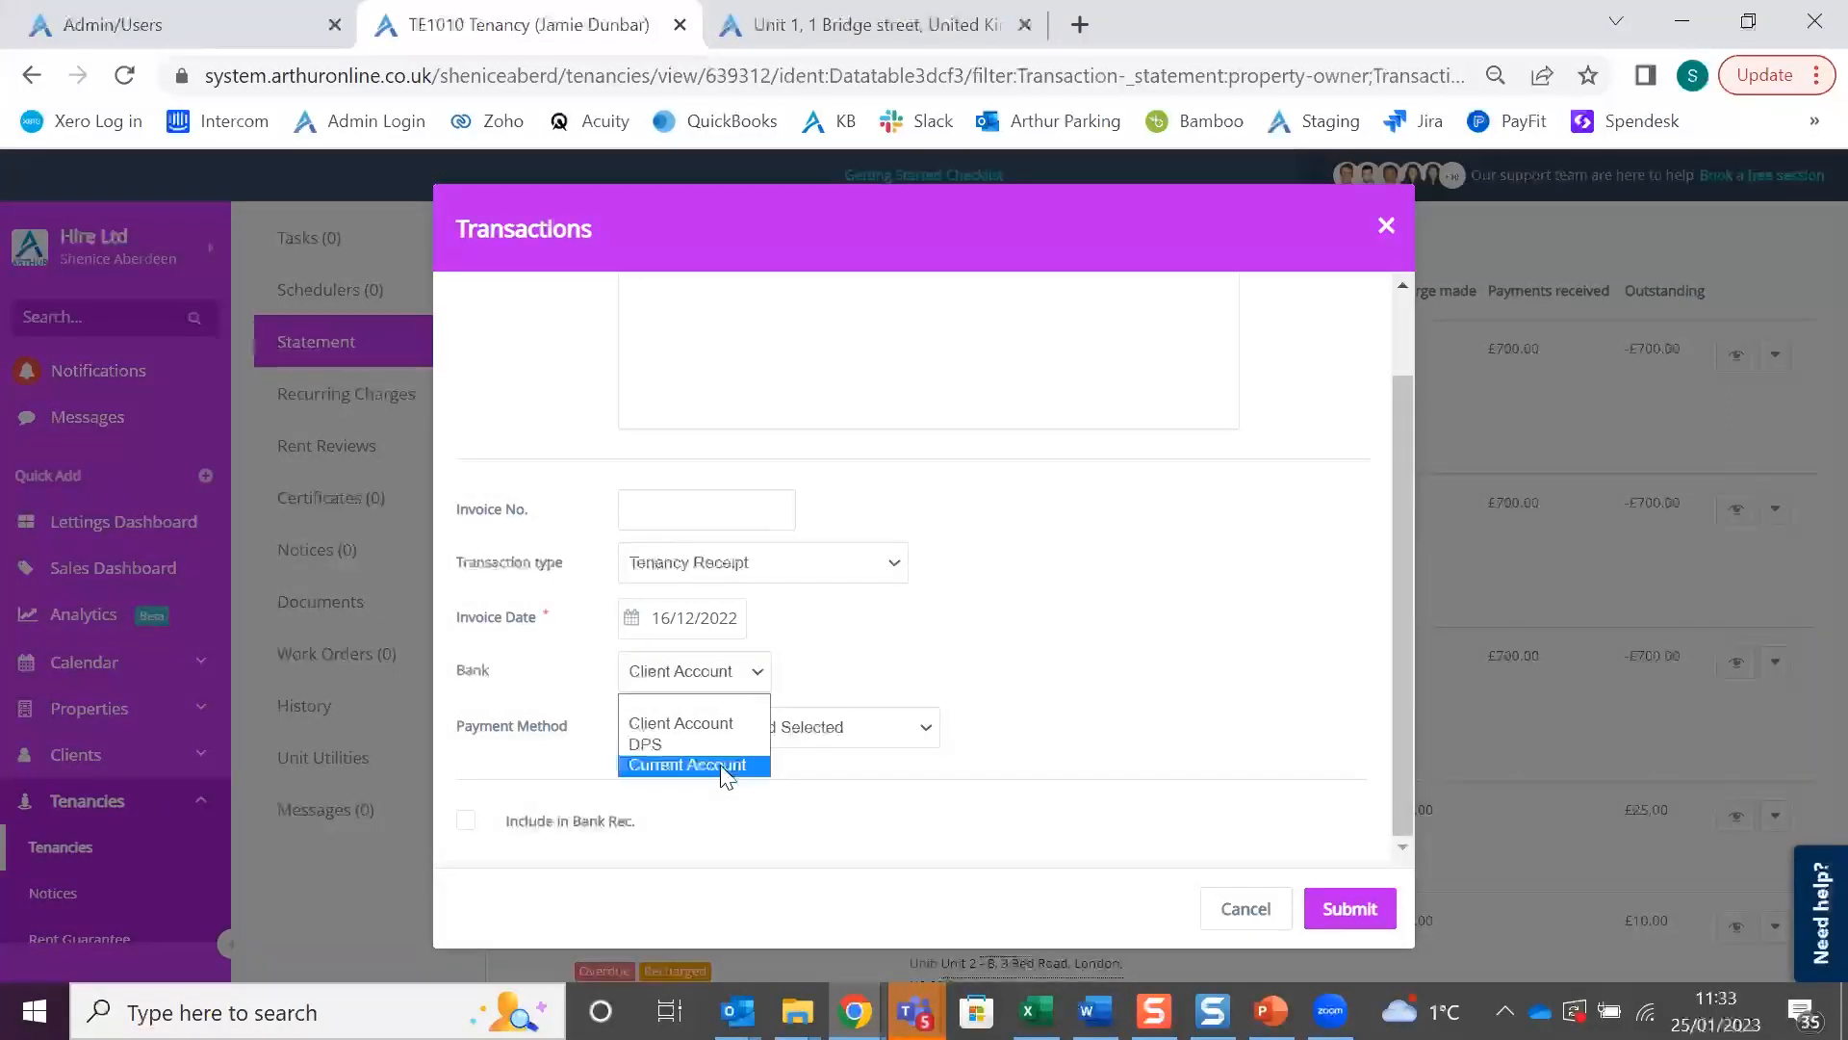
click(699, 722)
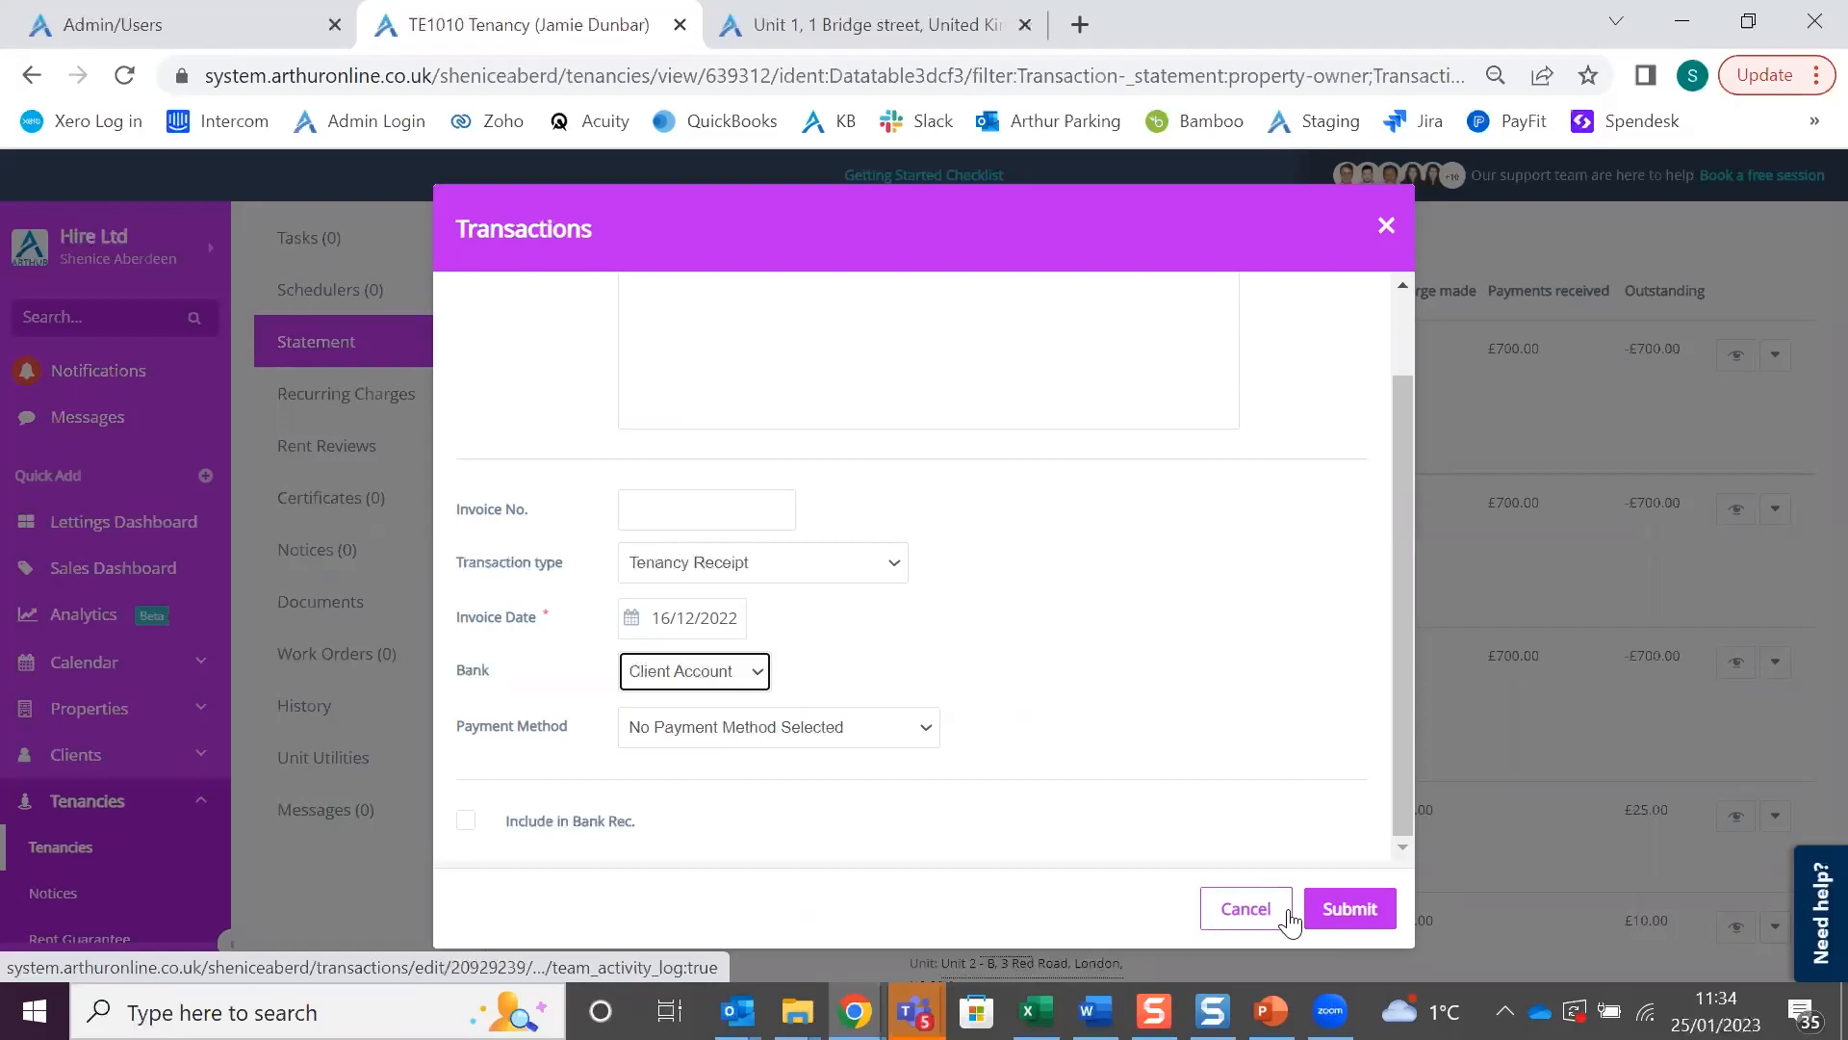
click(1246, 909)
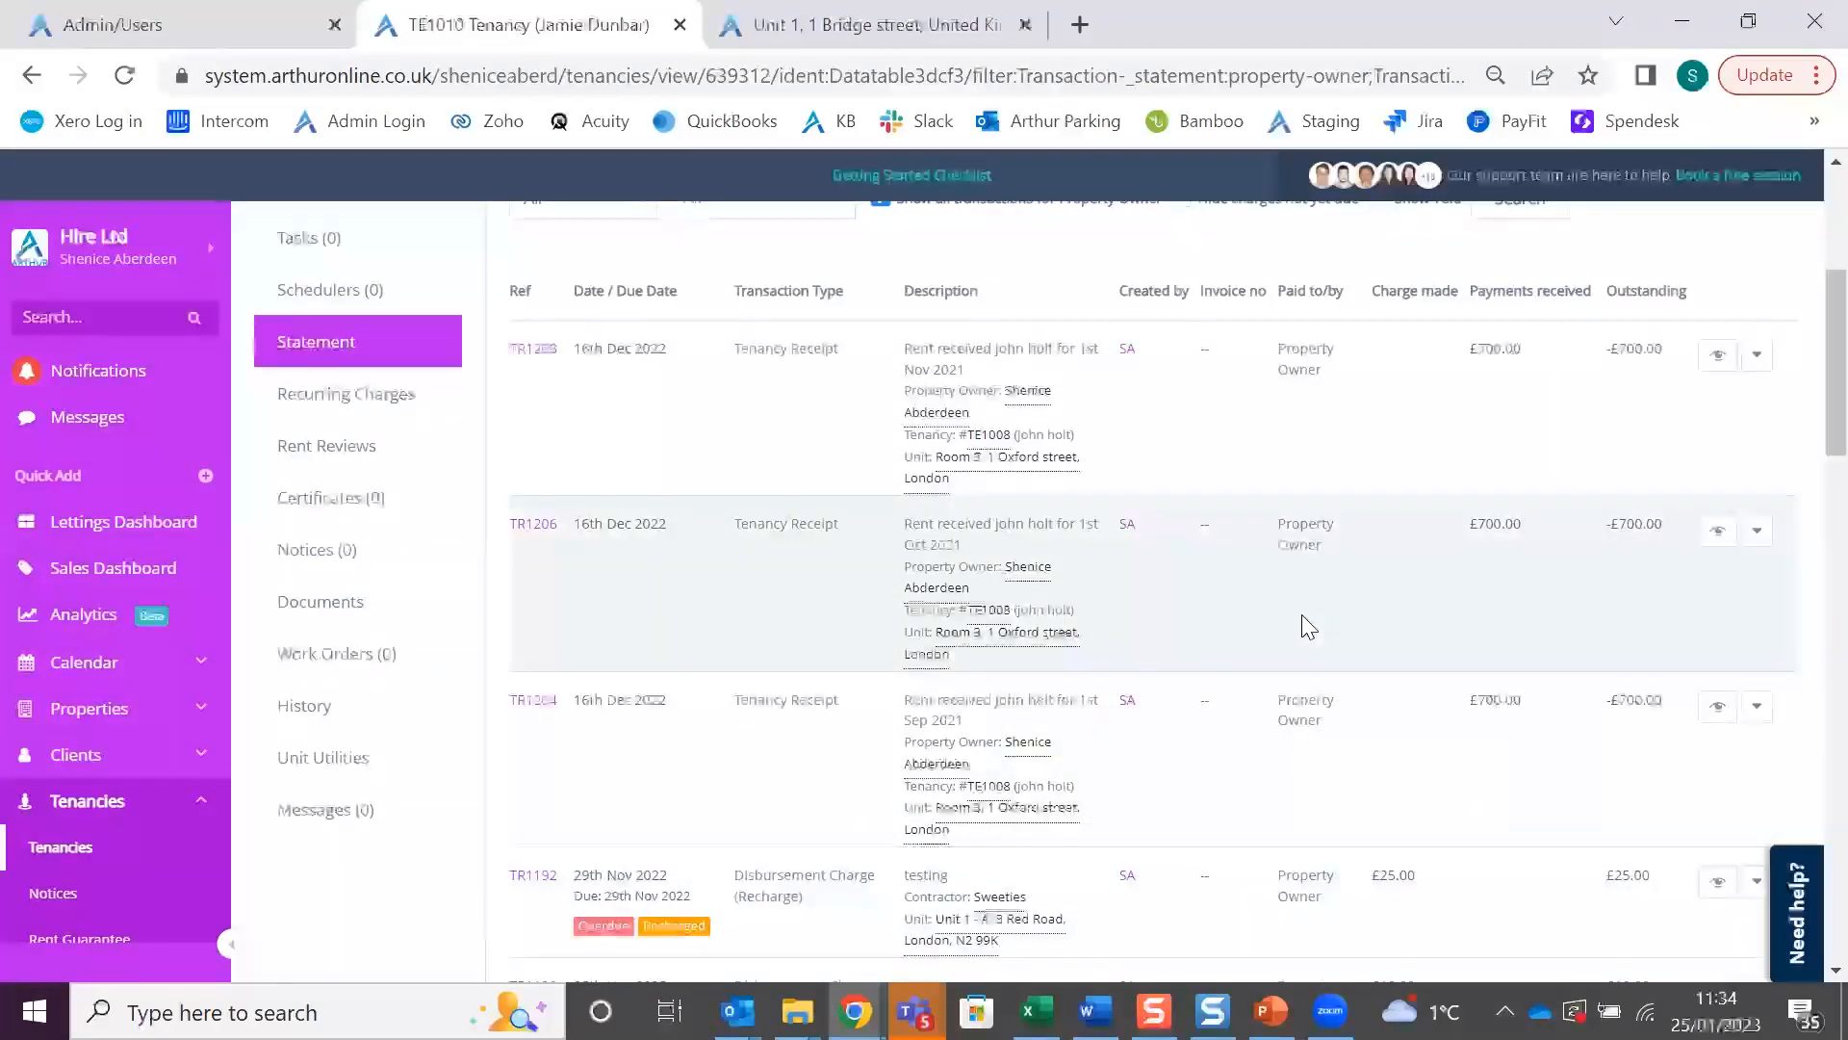